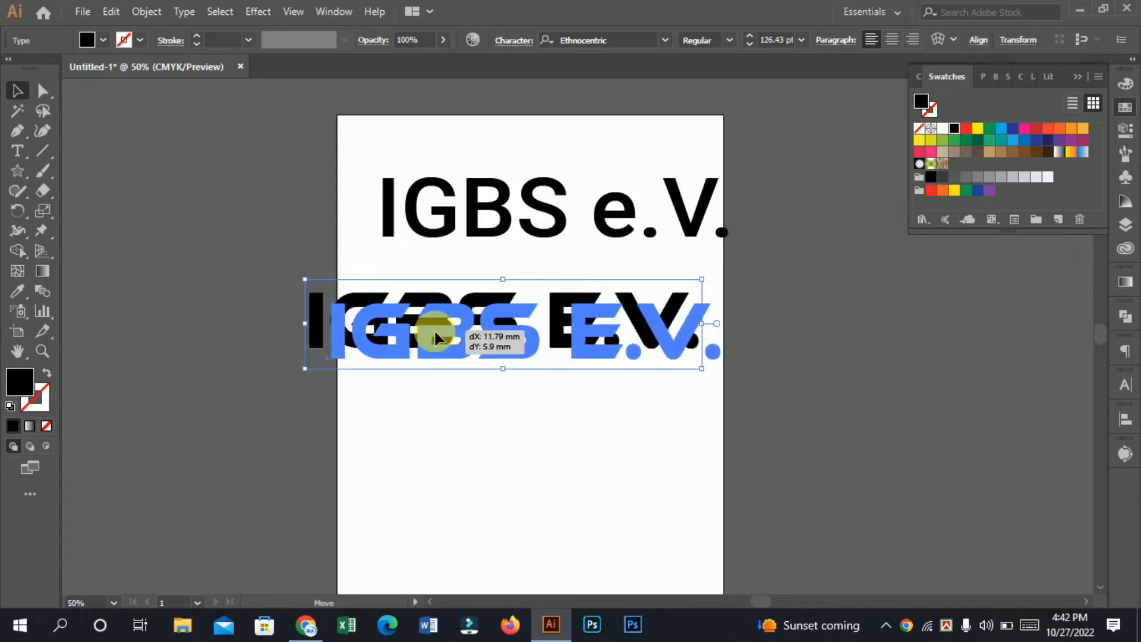
Step: Move the Ethnocentric "IGBS E.V." text directly below the Roboto version, roughly within the artboard width
{"action": "left_click_drag", "start_coordinate": [384, 337], "coordinate": [384, 401]}
{"action": "left_click_drag", "start_coordinate": [437, 359], "coordinate": [498, 377]}
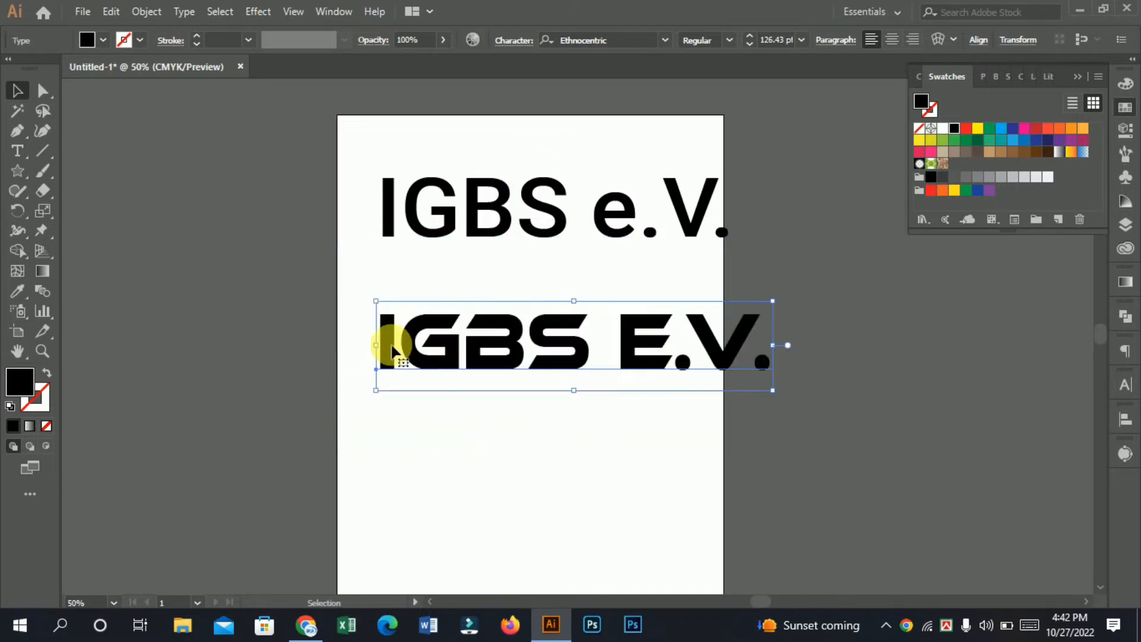
{"action": "left_click_drag", "start_coordinate": [740, 344], "coordinate": [452, 331]}
Step: Delete the Roboto "IGBS e.V." text
{"action": "left_click", "coordinate": [546, 229]}
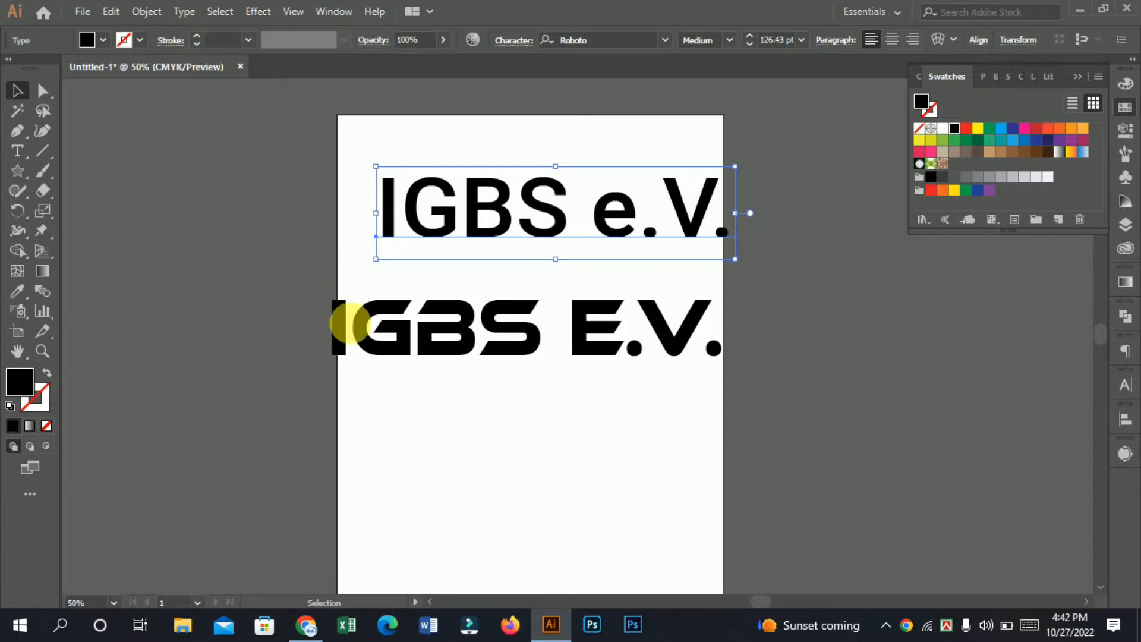
{"action": "left_click_drag", "start_coordinate": [554, 203], "coordinate": [448, 214]}
{"action": "left_click_drag", "start_coordinate": [236, 160], "coordinate": [601, 225]}
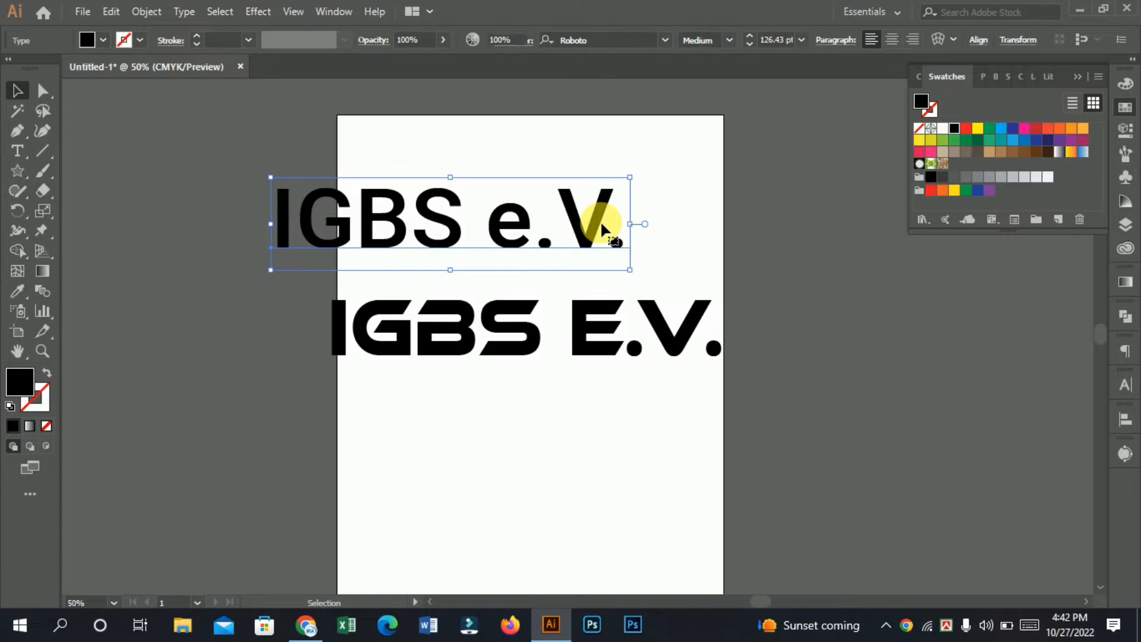
{"action": "key", "text": "Delete"}
Step: Move the Ethnocentric "IGBS E.V." text to the upper part of the artboard and deselect it
{"action": "left_click_drag", "start_coordinate": [461, 333], "coordinate": [489, 231]}
{"action": "left_click_drag", "start_coordinate": [504, 228], "coordinate": [470, 167]}
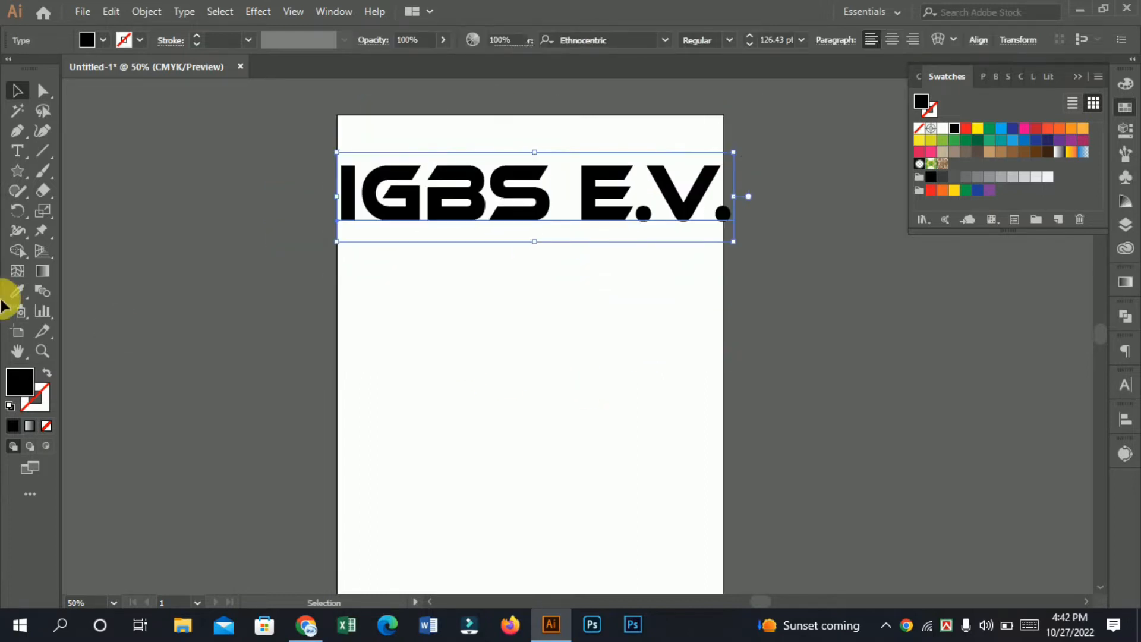
{"action": "left_click", "coordinate": [117, 335]}
Step: Draw a black triangle with the Polygon tool and place it centred below the "IGBS E.V." text
{"action": "left_click", "coordinate": [18, 171]}
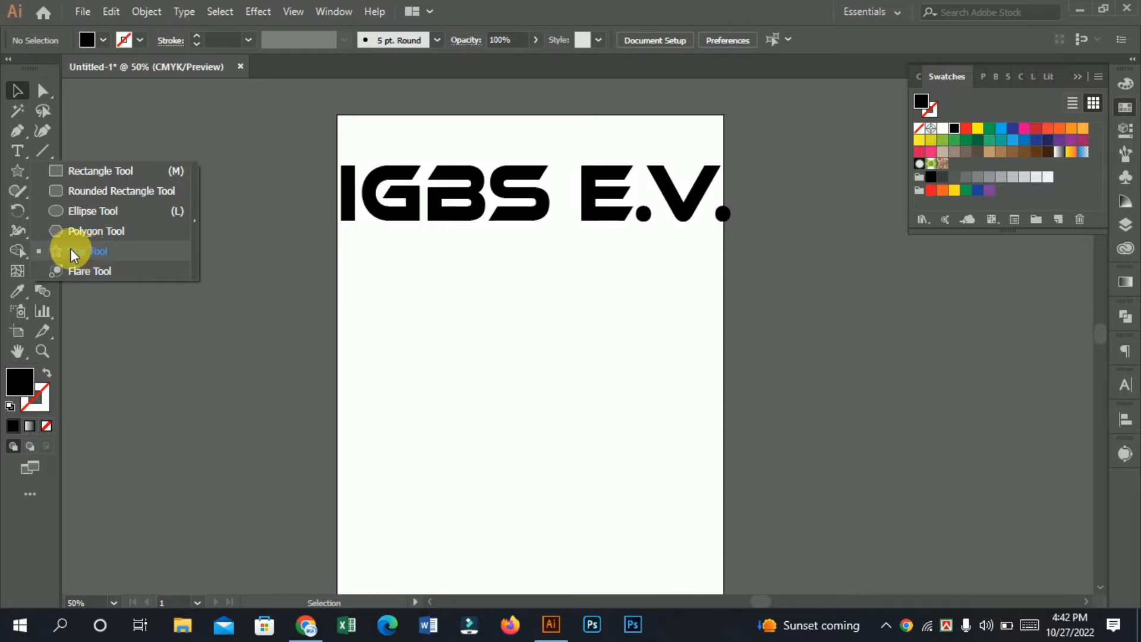
{"action": "left_click", "coordinate": [62, 232]}
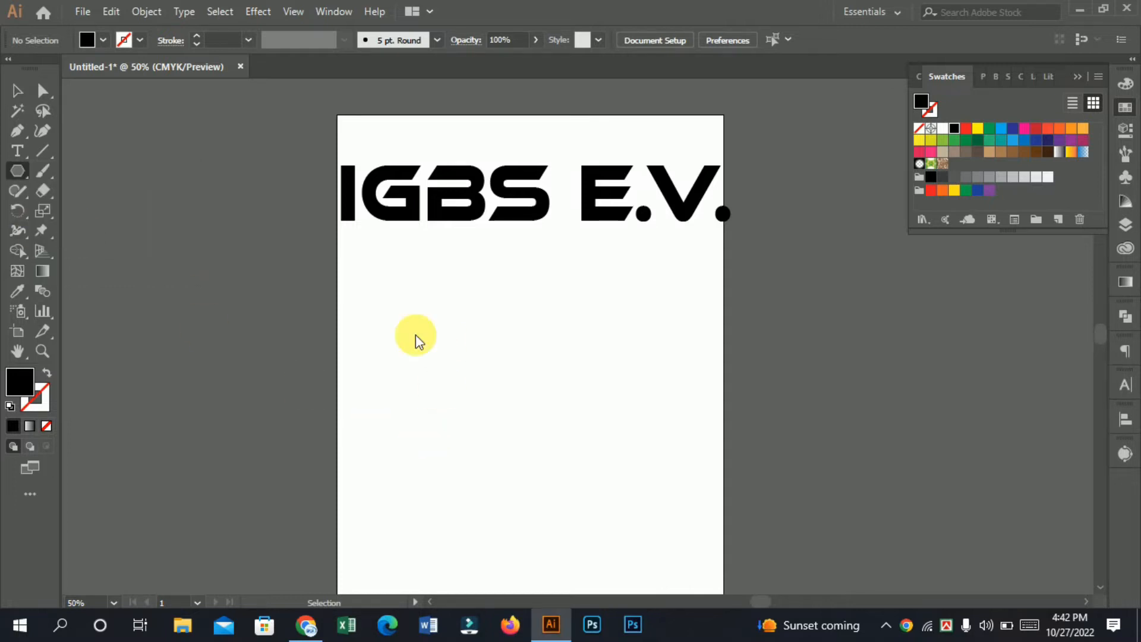
{"action": "left_click_drag", "start_coordinate": [497, 344], "coordinate": [616, 413]}
{"action": "key", "text": "Down"}
{"action": "key", "text": "Down"}
{"action": "key", "text": "Down"}
{"action": "left_click", "coordinate": [16, 90]}
{"action": "left_click_drag", "start_coordinate": [498, 338], "coordinate": [538, 371]}
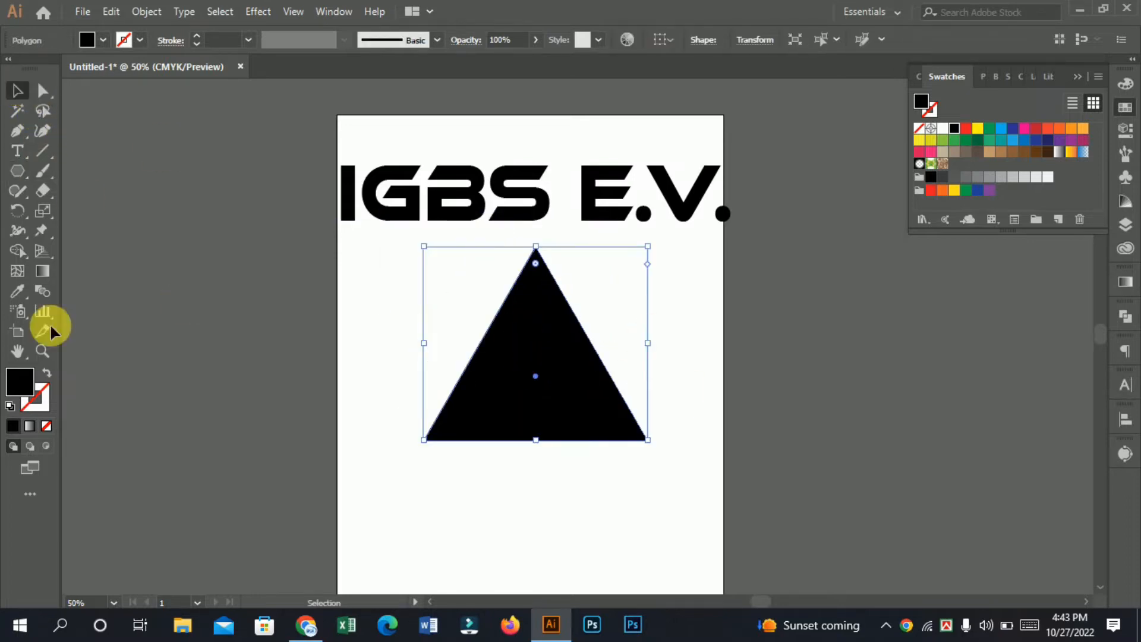
{"action": "left_click", "coordinate": [18, 213]}
{"action": "left_click", "coordinate": [91, 210]}
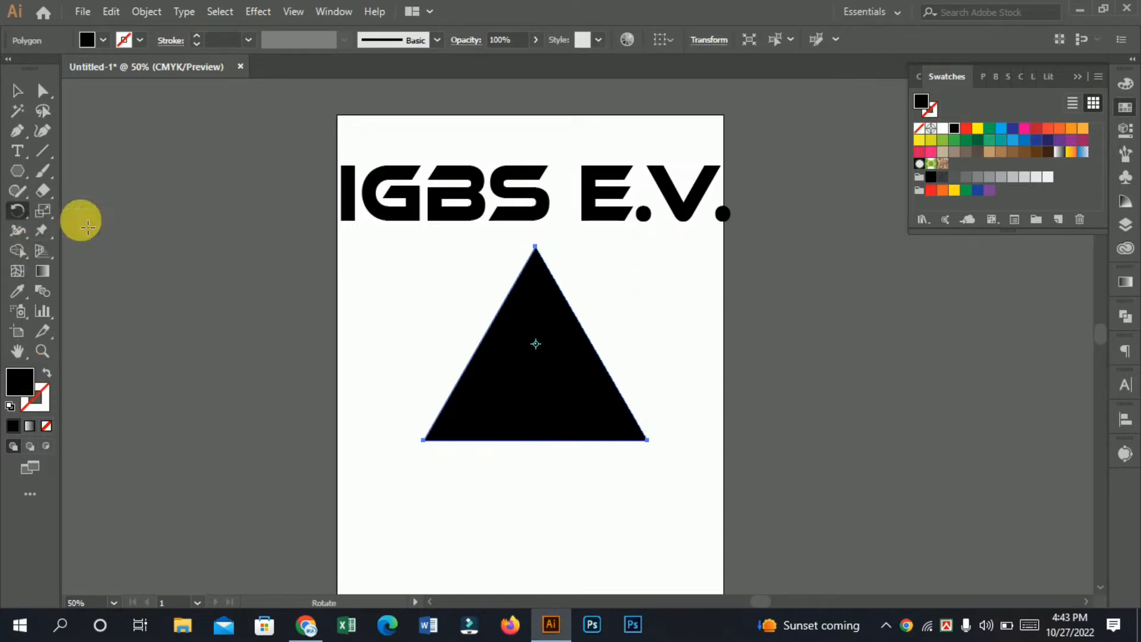
{"action": "double_click", "coordinate": [17, 212]}
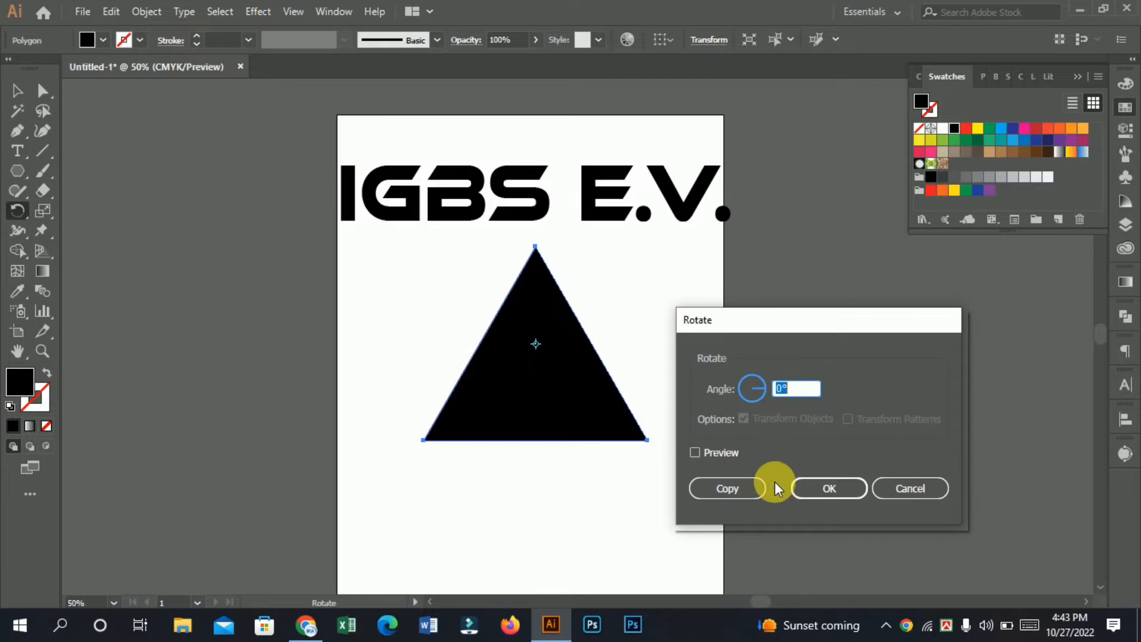
{"action": "left_click", "coordinate": [910, 489]}
Step: Reflect the triangle across the horizontal axis so that its apex points down
{"action": "left_click_drag", "start_coordinate": [23, 216], "coordinate": [41, 225]}
{"action": "double_click", "coordinate": [16, 209]}
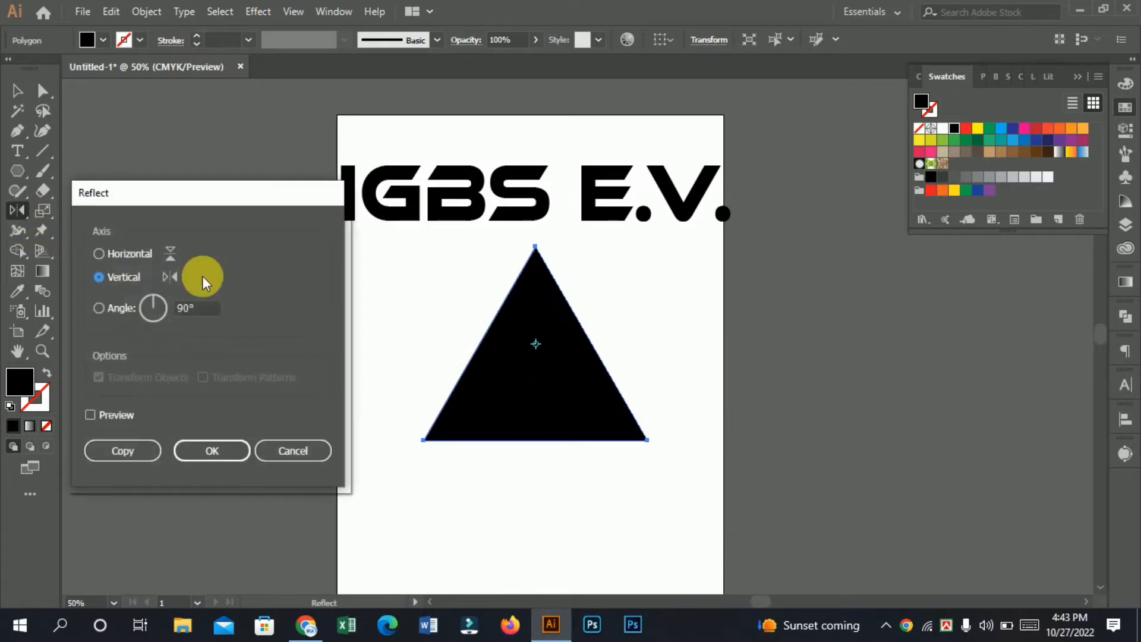
{"action": "left_click", "coordinate": [144, 254]}
{"action": "left_click", "coordinate": [224, 449]}
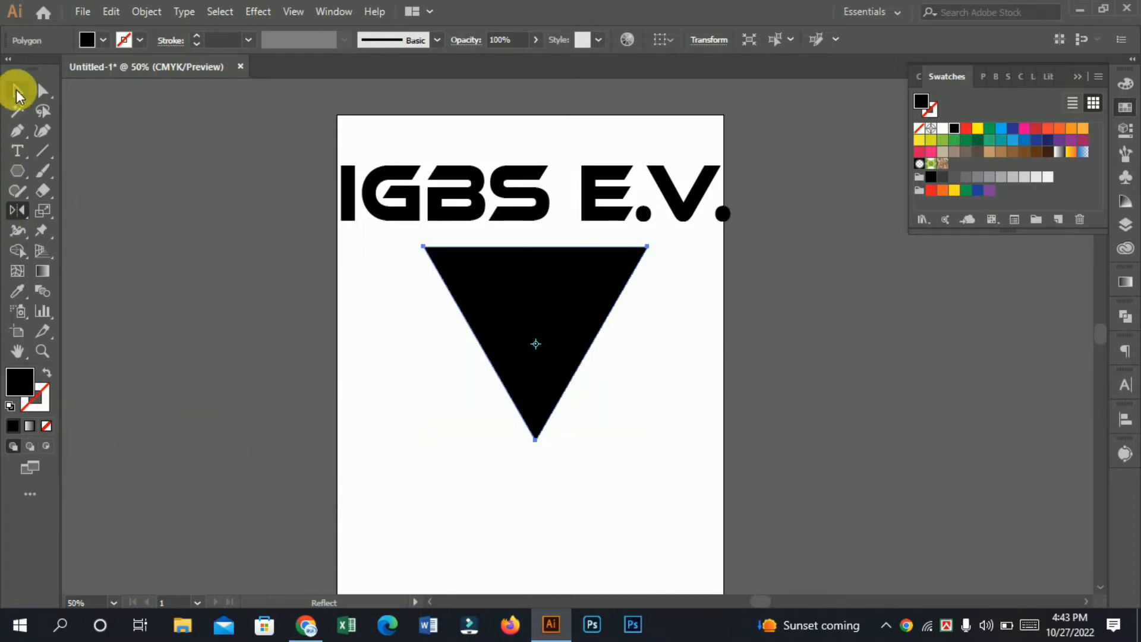
Step: Move the inverted triangle lower on the artboard, leaving more space beneath the text
{"action": "left_click", "coordinate": [16, 95]}
{"action": "left_click_drag", "start_coordinate": [581, 313], "coordinate": [508, 376]}
{"action": "left_click", "coordinate": [615, 392]}
{"action": "left_click_drag", "start_coordinate": [547, 417], "coordinate": [485, 409]}
{"action": "left_click", "coordinate": [544, 374]}
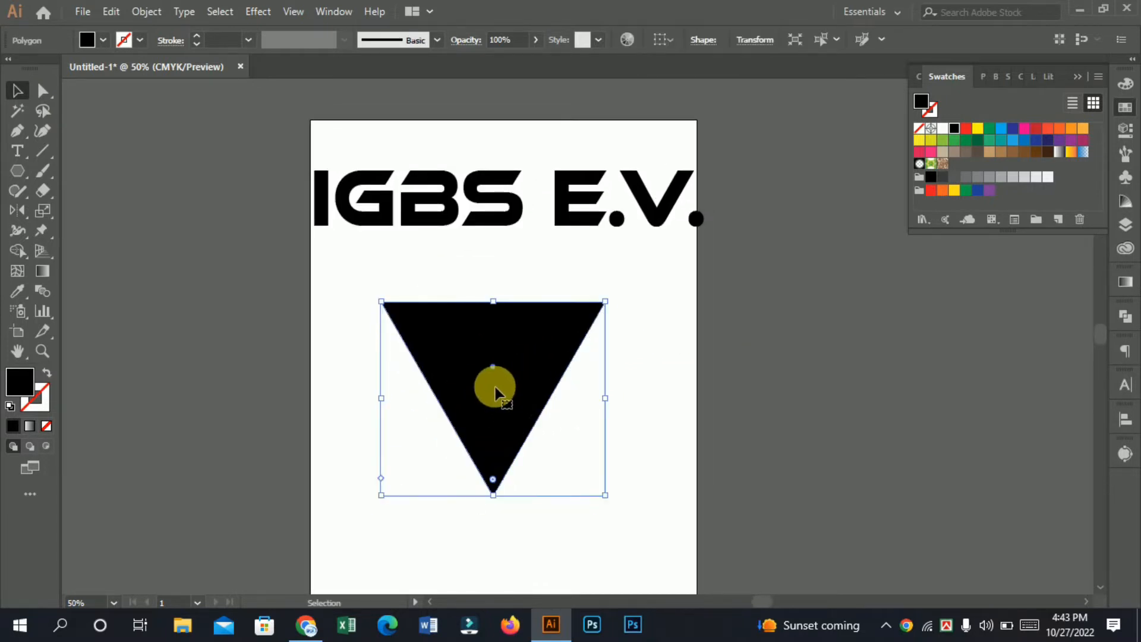
Step: Shift the "IGBS E.V." text up and slightly to the right, away from the triangle
{"action": "left_click_drag", "start_coordinate": [443, 209], "coordinate": [455, 219]}
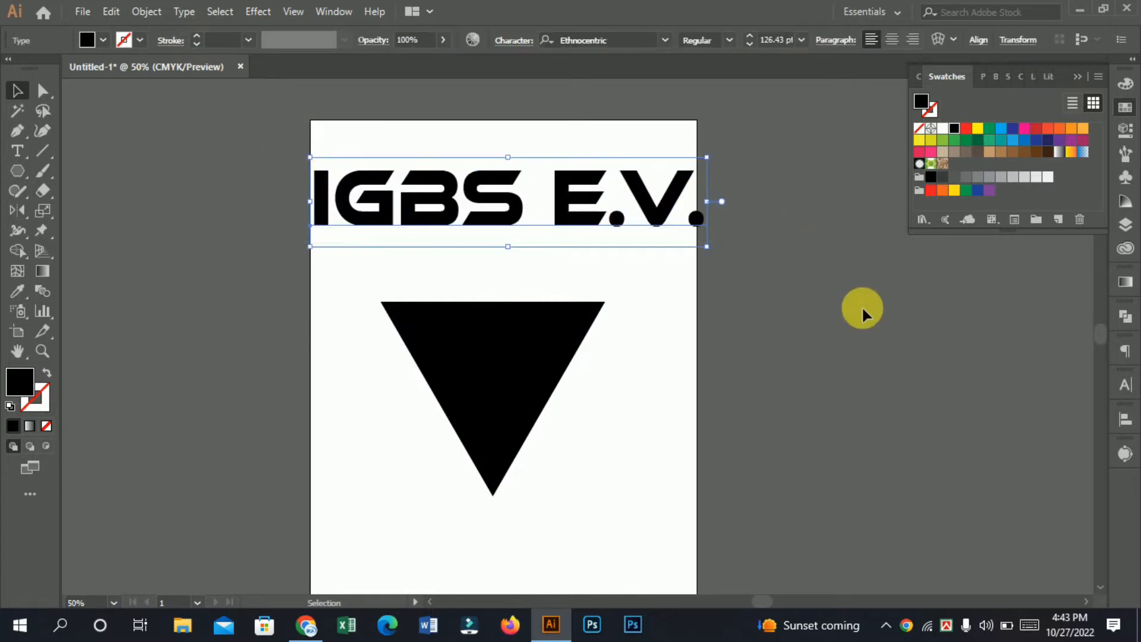
{"action": "left_click_drag", "start_coordinate": [614, 217], "coordinate": [612, 212]}
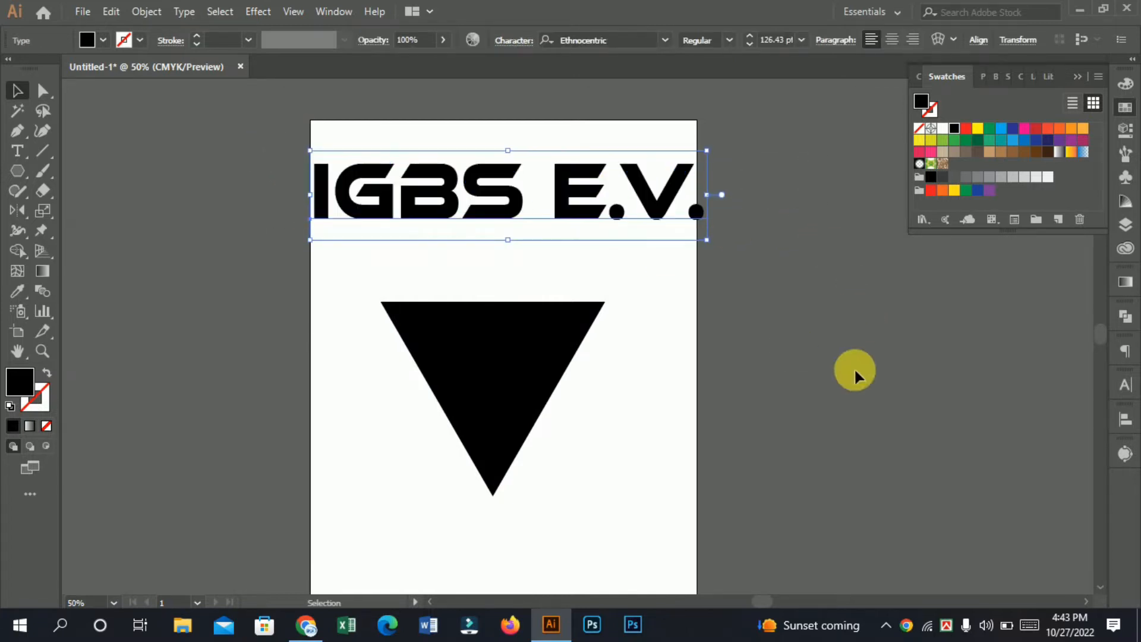
{"action": "left_click_drag", "start_coordinate": [431, 205], "coordinate": [455, 192]}
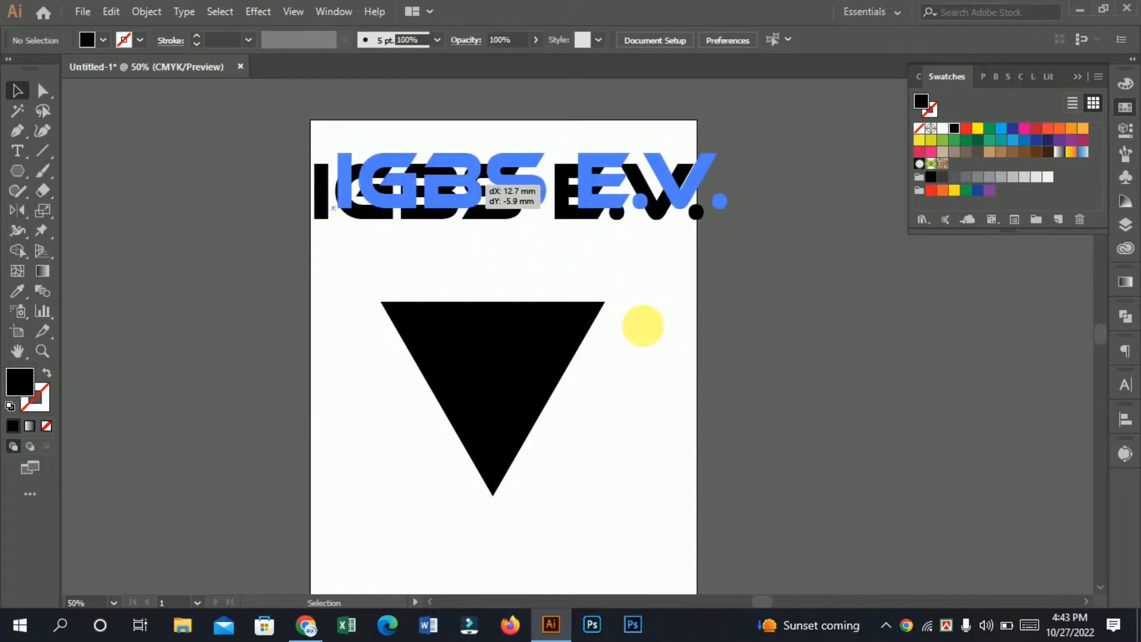
{"action": "left_click_drag", "start_coordinate": [631, 366], "coordinate": [593, 393]}
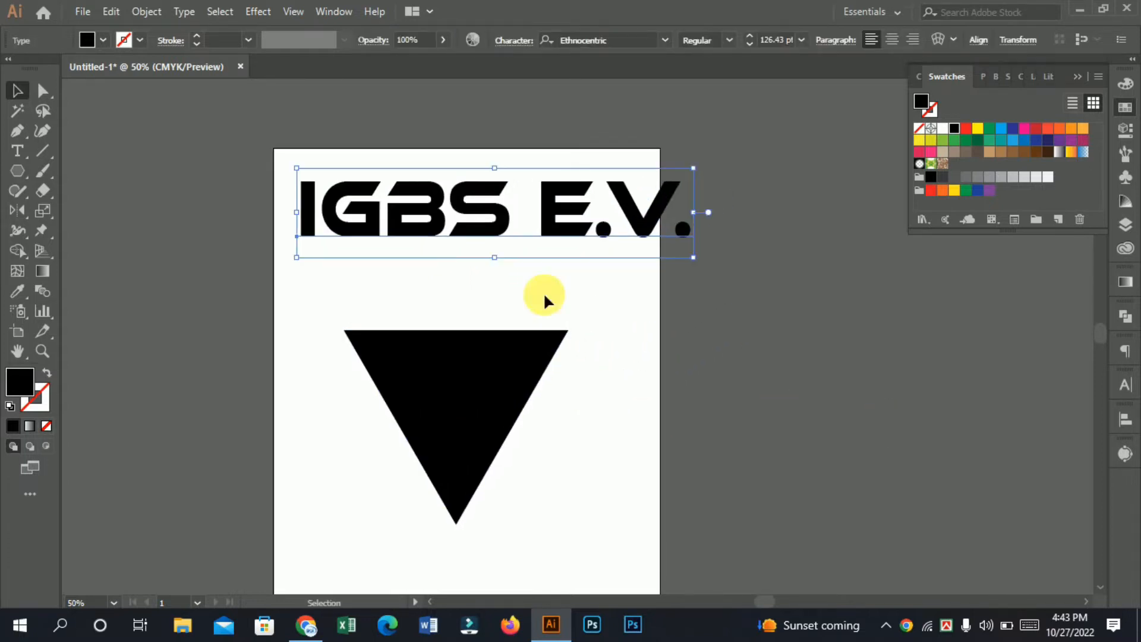
Step: Swap the triangle's fill and stroke to leave a black outline, and set the stroke weight to 40 pt
{"action": "left_click", "coordinate": [469, 419]}
{"action": "left_click", "coordinate": [469, 351]}
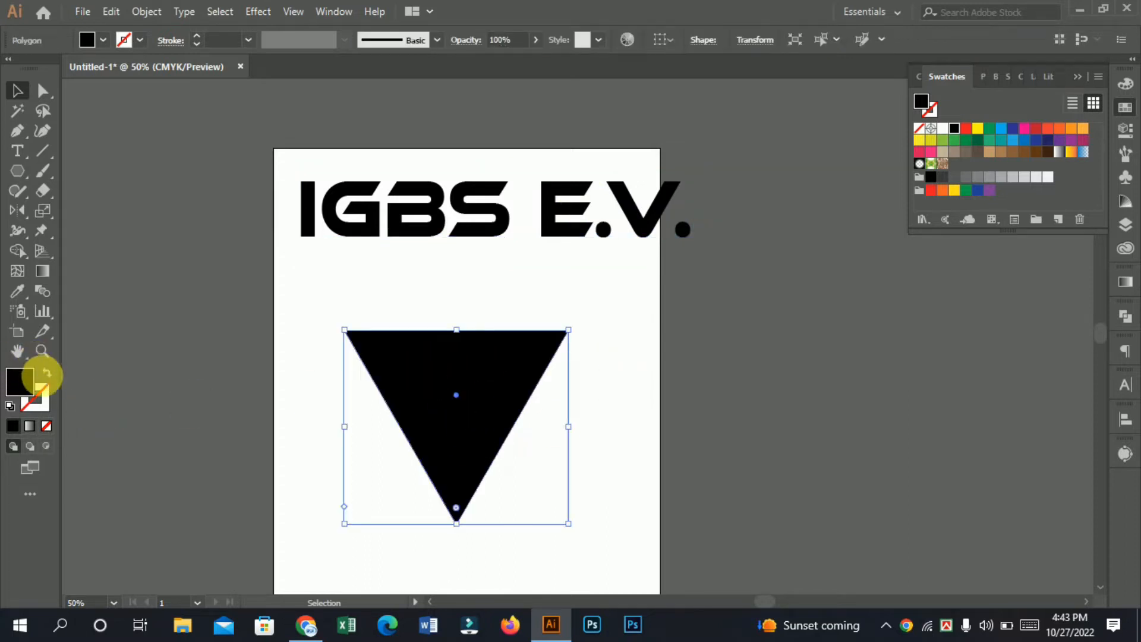
{"action": "left_click", "coordinate": [46, 373]}
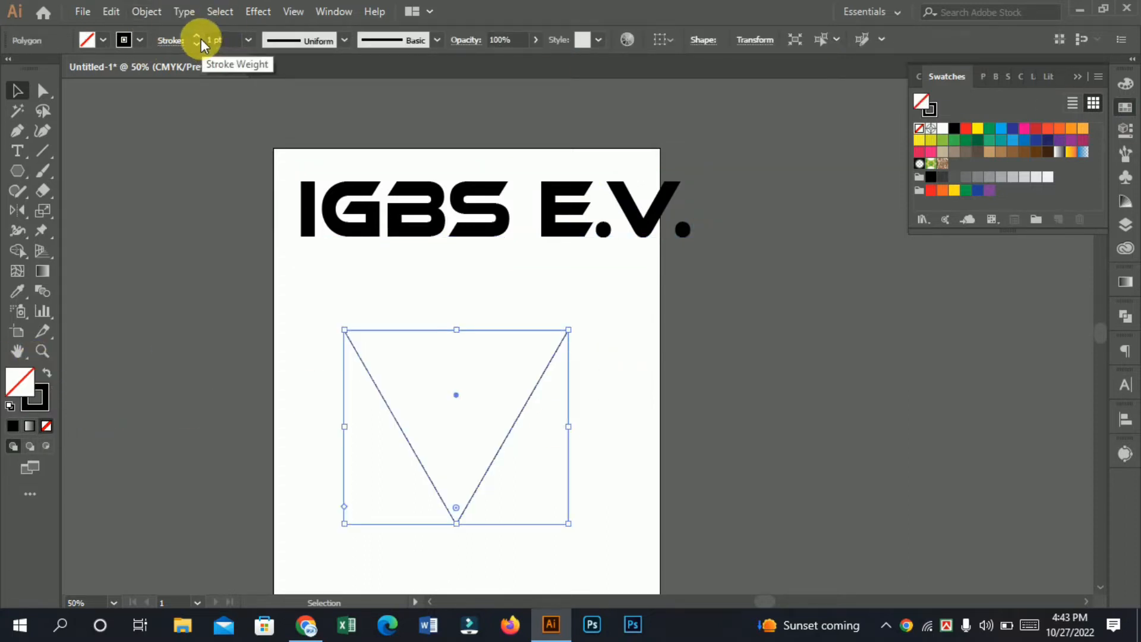
{"action": "scroll", "coordinate": [199, 35], "scroll_direction": "up", "scroll_amount": 19}
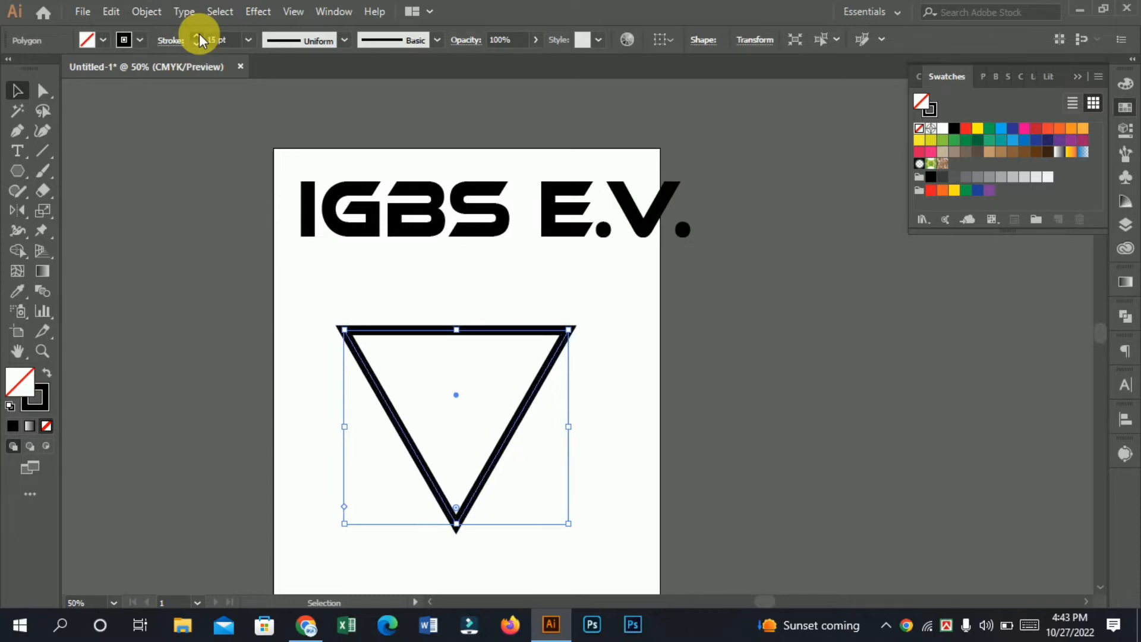
{"action": "scroll", "coordinate": [199, 35], "scroll_direction": "up", "scroll_amount": 20}
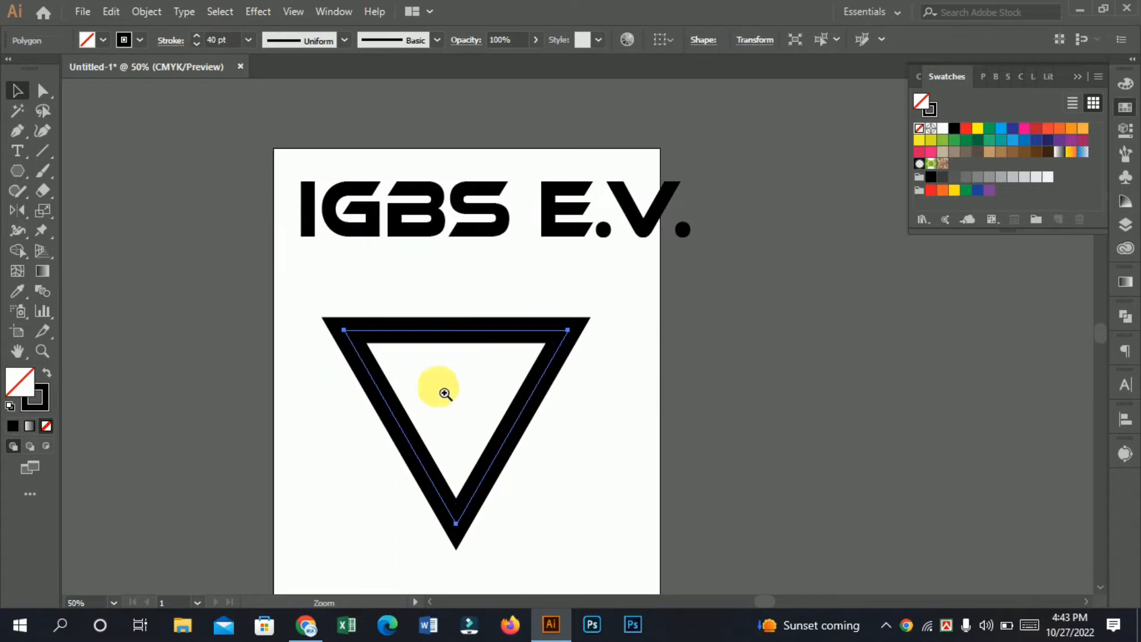
Step: Scale the outlined triangle up proportionally from its centre until its path reaches the previous outer edge of the stroke
{"action": "left_click_drag", "start_coordinate": [482, 391], "coordinate": [468, 373]}
{"action": "mouse_move", "coordinate": [399, 307]}
{"action": "left_mouse_down"}
{"action": "mouse_move", "coordinate": [417, 321]}
{"action": "mouse_move", "coordinate": [410, 311]}
{"action": "left_mouse_up"}
{"action": "left_click", "coordinate": [437, 353], "text": "ctrl"}
{"action": "left_click_drag", "start_coordinate": [588, 370], "coordinate": [461, 362]}
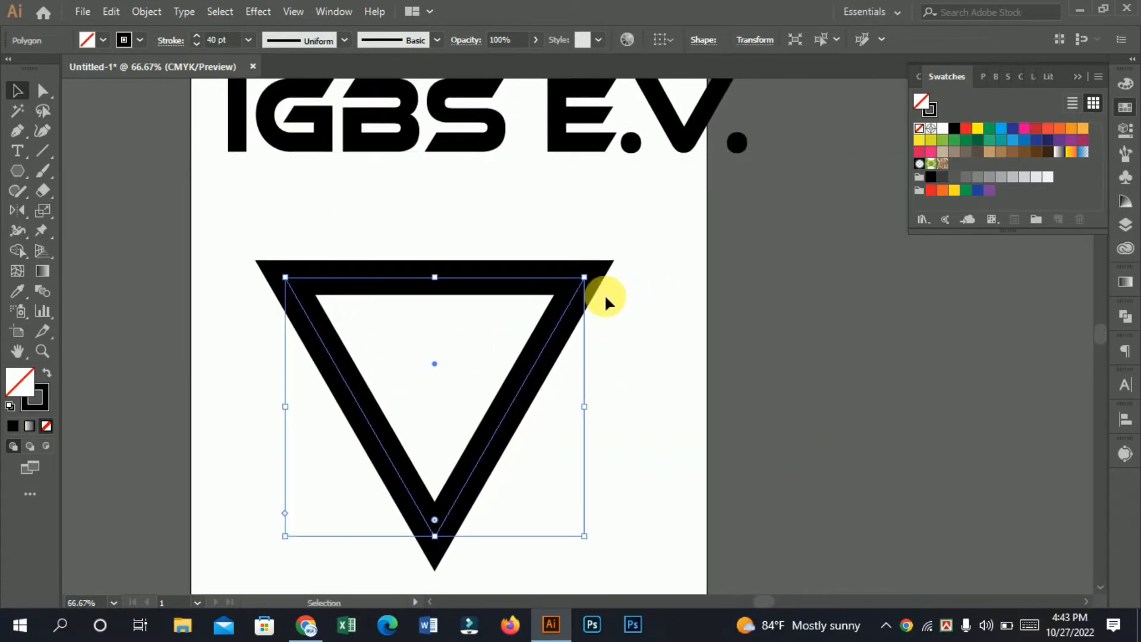
{"action": "left_click_drag", "start_coordinate": [584, 278], "coordinate": [612, 260]}
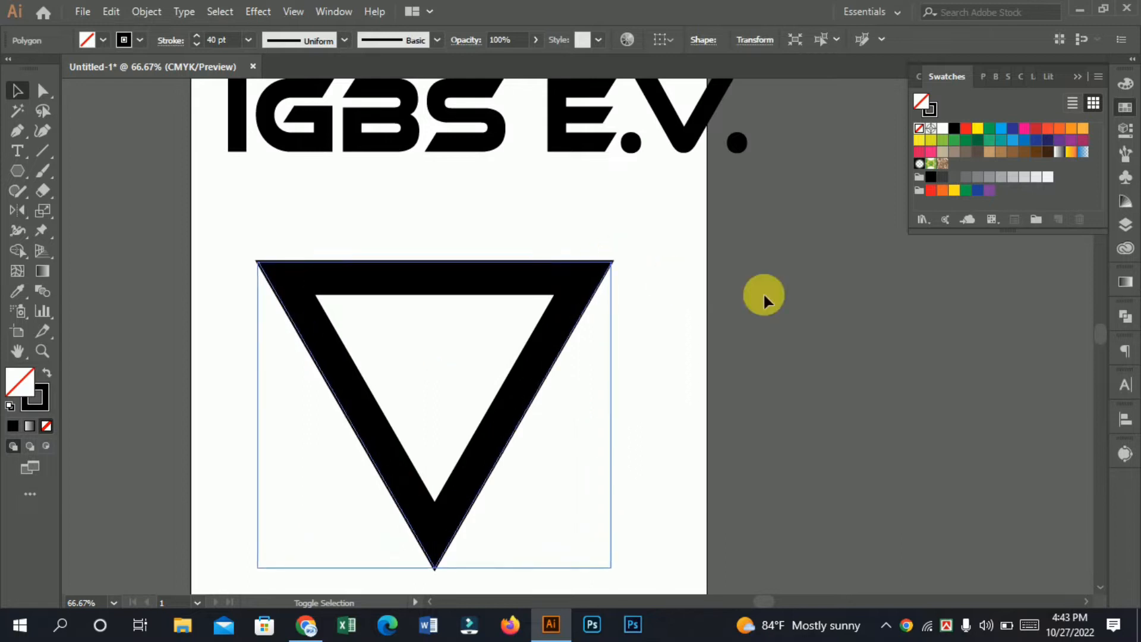
{"action": "left_click", "coordinate": [765, 294]}
{"action": "mouse_move", "coordinate": [321, 226]}
{"action": "left_mouse_down"}
{"action": "mouse_move", "coordinate": [359, 289]}
{"action": "mouse_move", "coordinate": [377, 262]}
{"action": "left_mouse_up"}
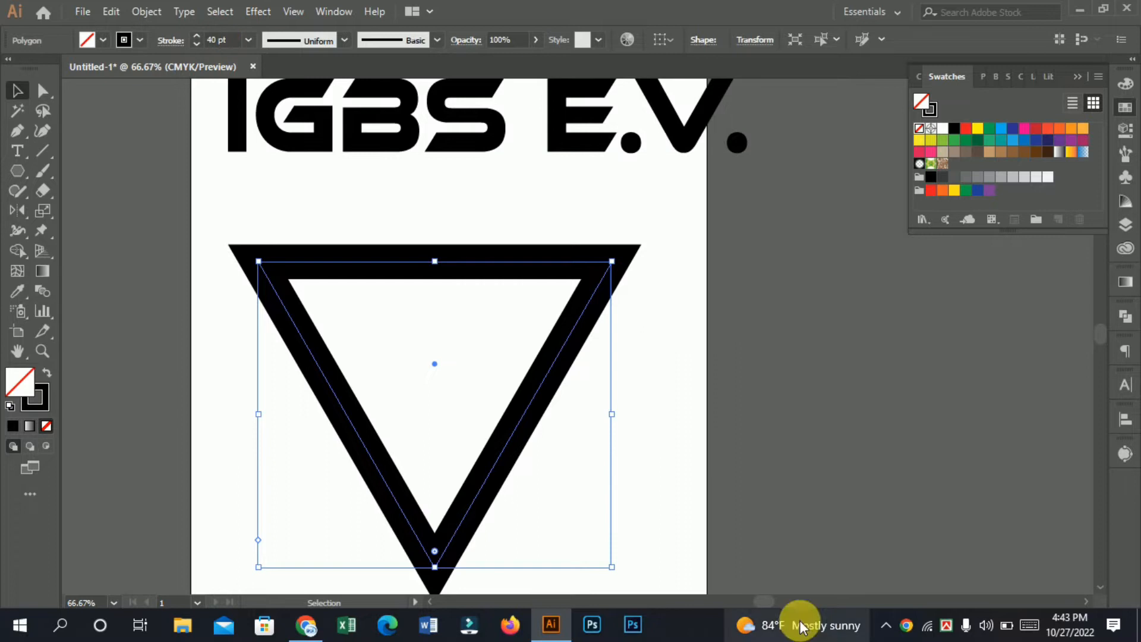
{"action": "left_click_drag", "start_coordinate": [422, 350], "coordinate": [419, 309]}
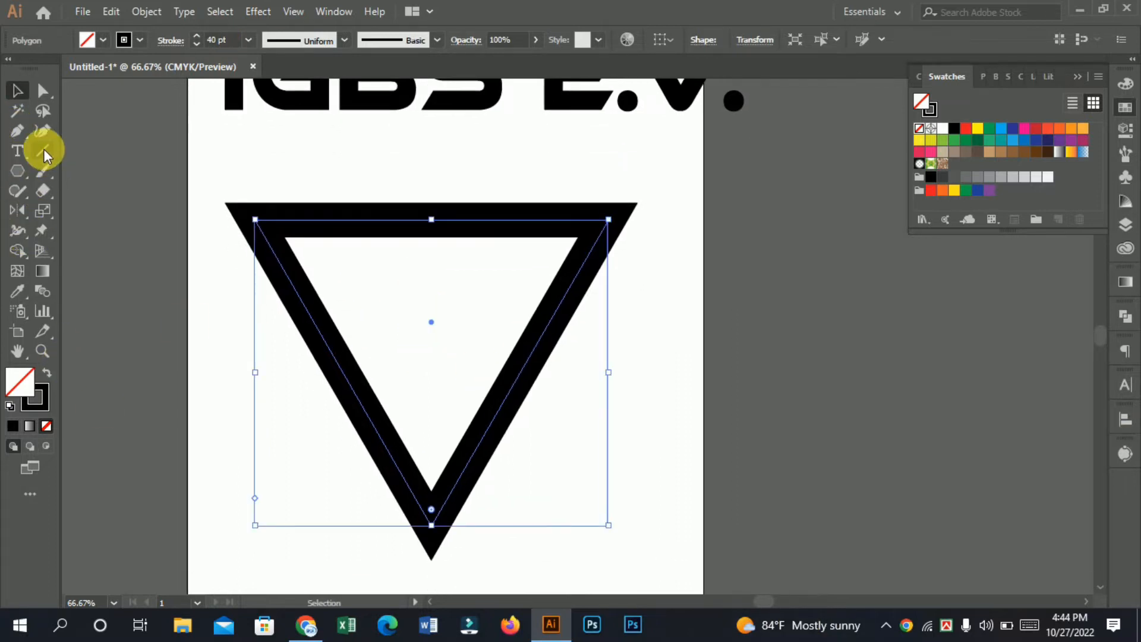
Step: Expand the triangle's outline into a filled shape
{"action": "left_click", "coordinate": [146, 12]}
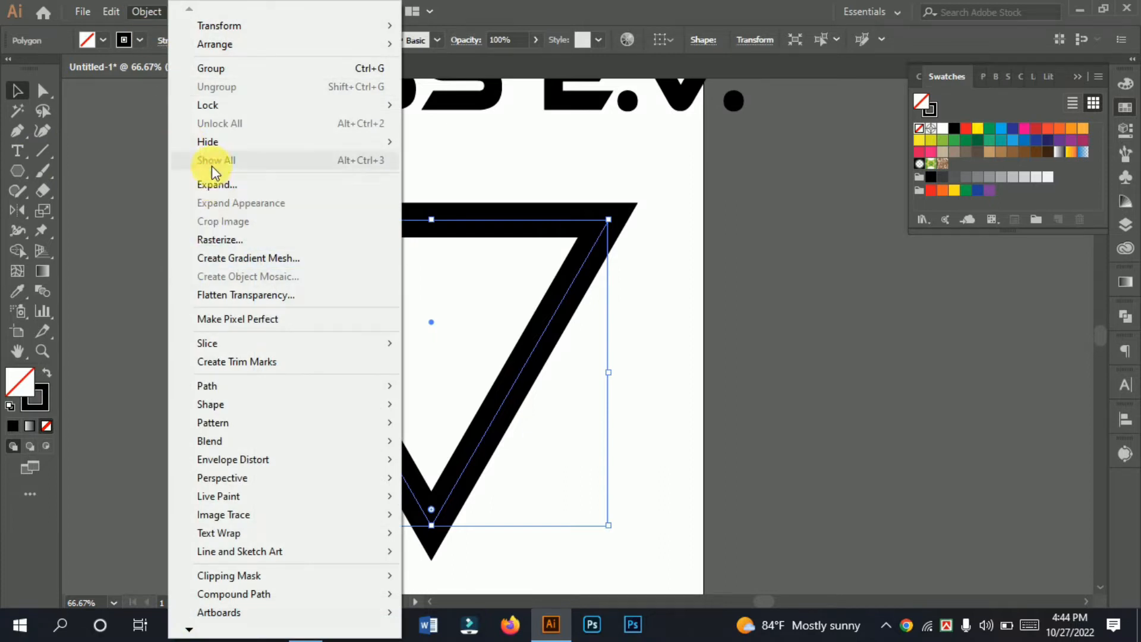
{"action": "left_click", "coordinate": [240, 185]}
{"action": "left_click", "coordinate": [512, 409]}
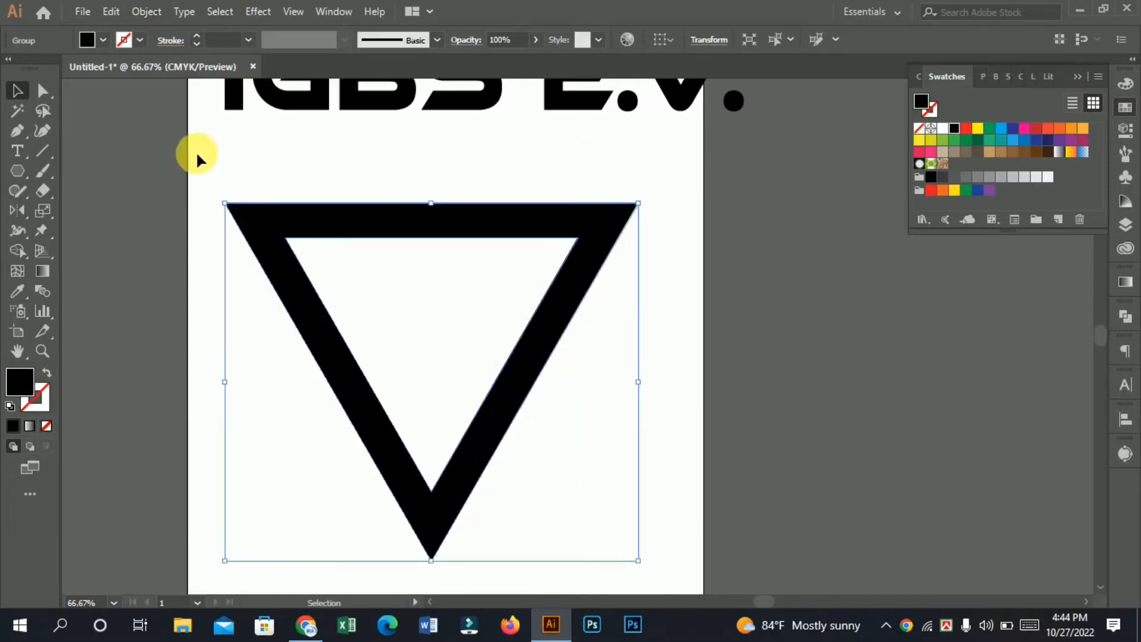
Step: Draw a diagonal line across the triangle parallel to its left side, with a black 40 pt stroke
{"action": "left_click", "coordinate": [41, 149]}
{"action": "left_click_drag", "start_coordinate": [304, 185], "coordinate": [540, 576]}
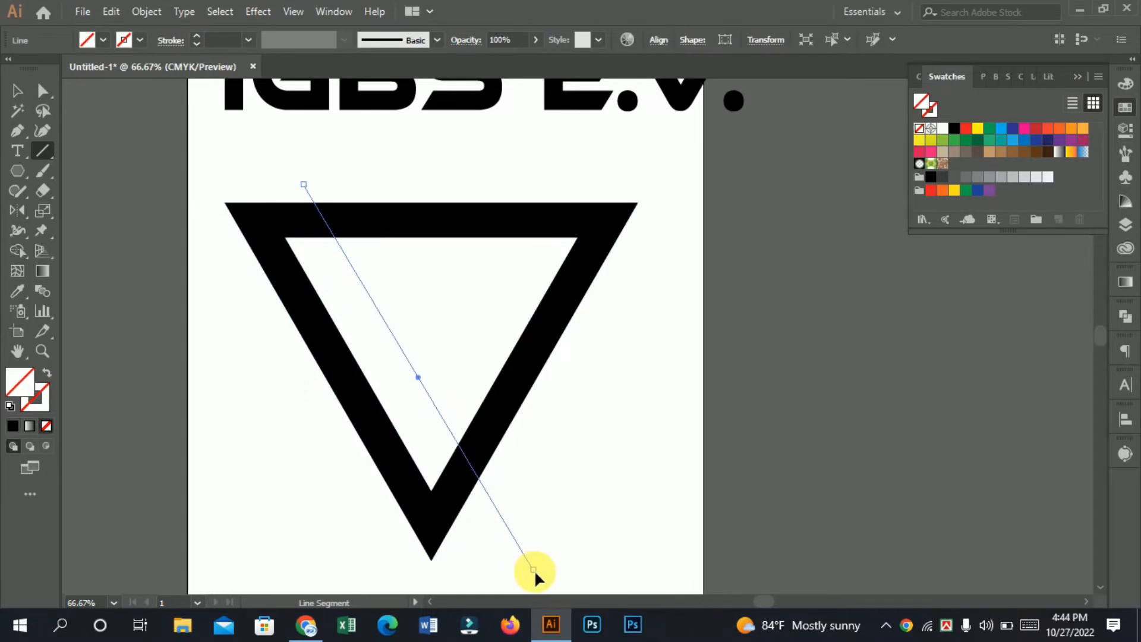
{"action": "left_click", "coordinate": [39, 404]}
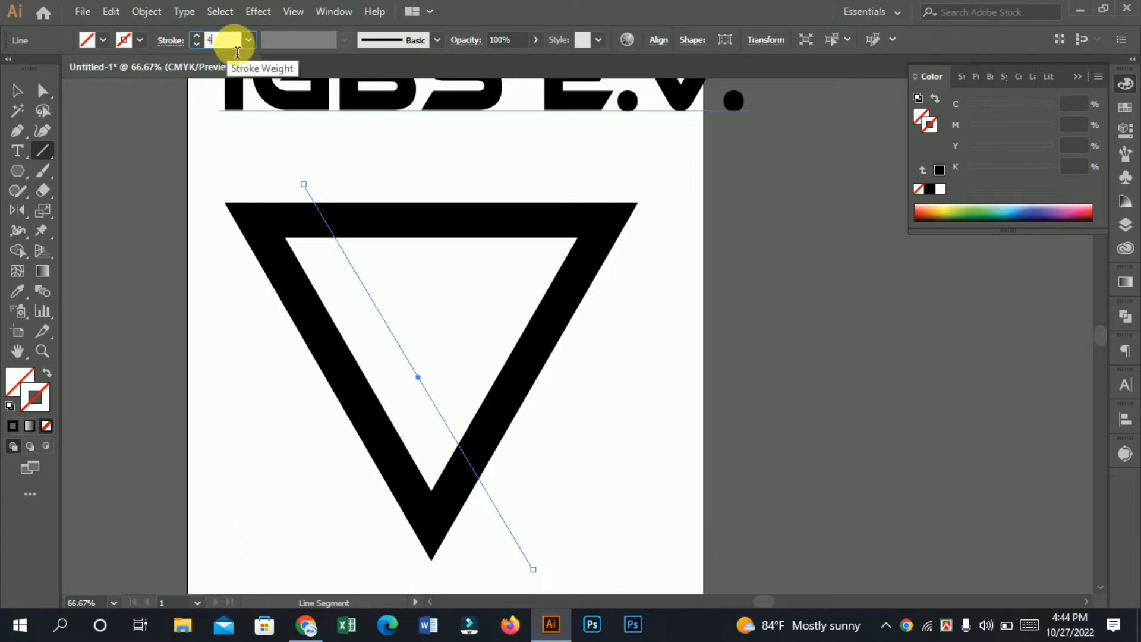
{"action": "left_click", "coordinate": [16, 91]}
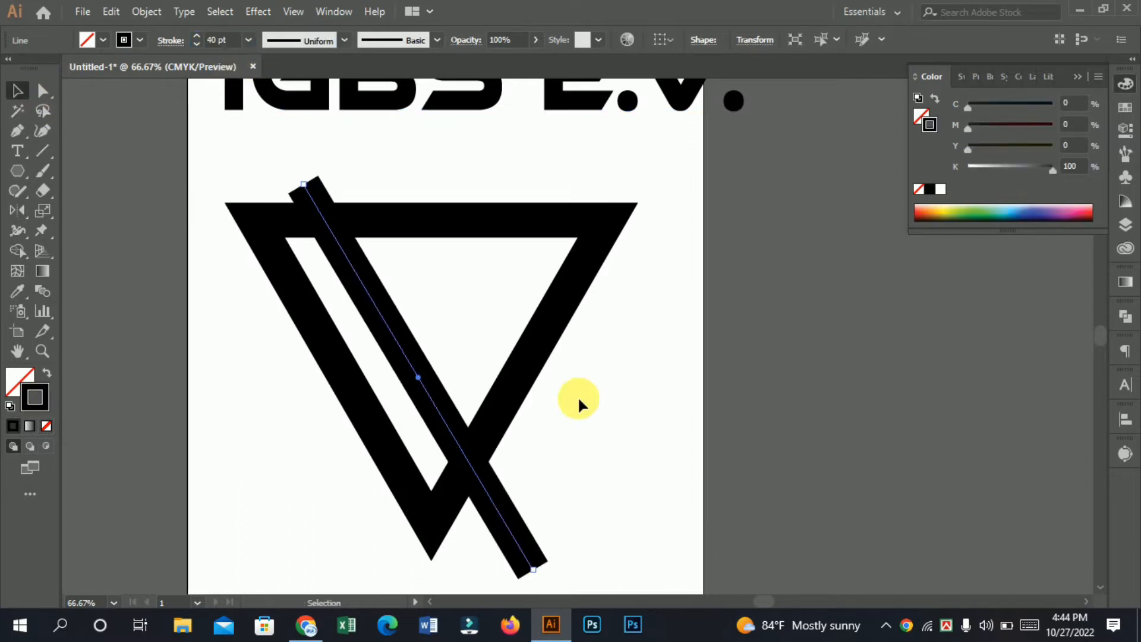
Step: Move the diagonal line up and slightly left so that it extends further above the triangle's top edge
{"action": "left_click", "coordinate": [644, 377]}
{"action": "left_click_drag", "start_coordinate": [425, 389], "coordinate": [545, 367]}
{"action": "key", "text": "space"}
{"action": "left_click_drag", "start_coordinate": [626, 369], "coordinate": [609, 415]}
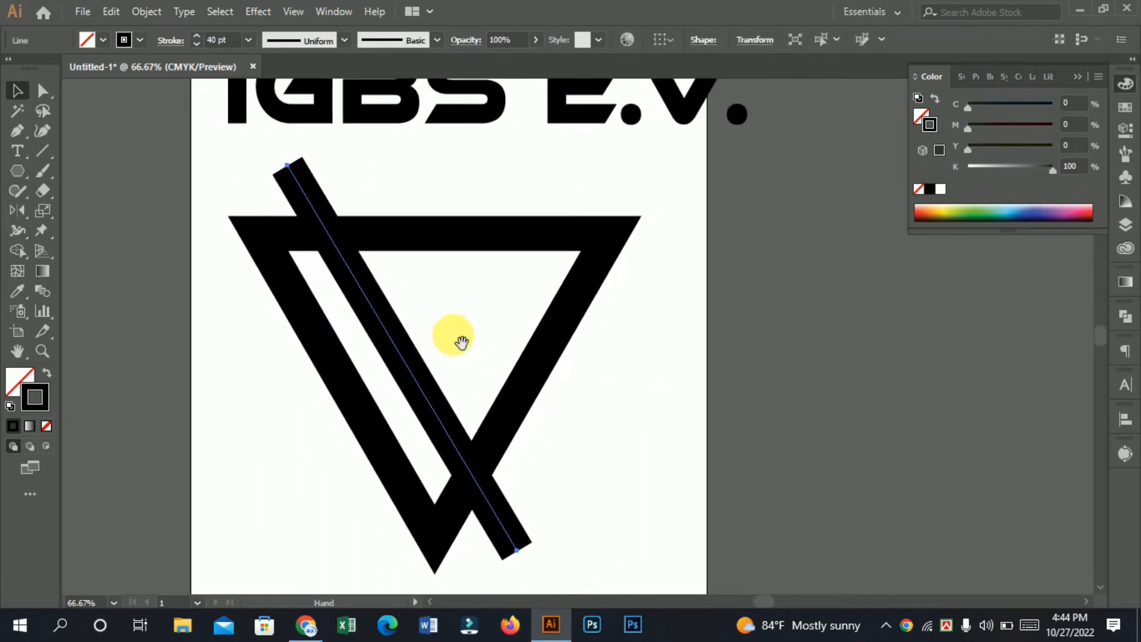
Step: Expand the diagonal line's fill and stroke into a filled bar
{"action": "left_click", "coordinate": [150, 16]}
{"action": "left_click", "coordinate": [543, 397]}
{"action": "left_click", "coordinate": [543, 396]}
{"action": "key", "text": "ctrl+space"}
{"action": "left_click", "coordinate": [389, 361], "text": "ctrl"}
{"action": "left_click_drag", "start_coordinate": [471, 405], "coordinate": [433, 278]}
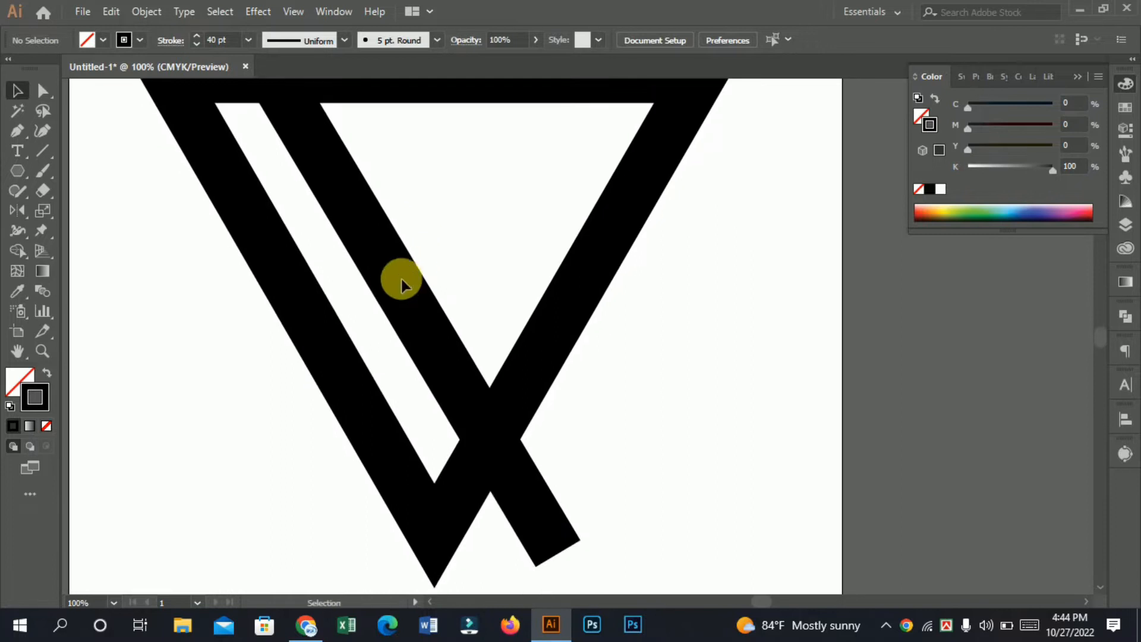
{"action": "left_click", "coordinate": [395, 288]}
{"action": "left_click", "coordinate": [149, 12]}
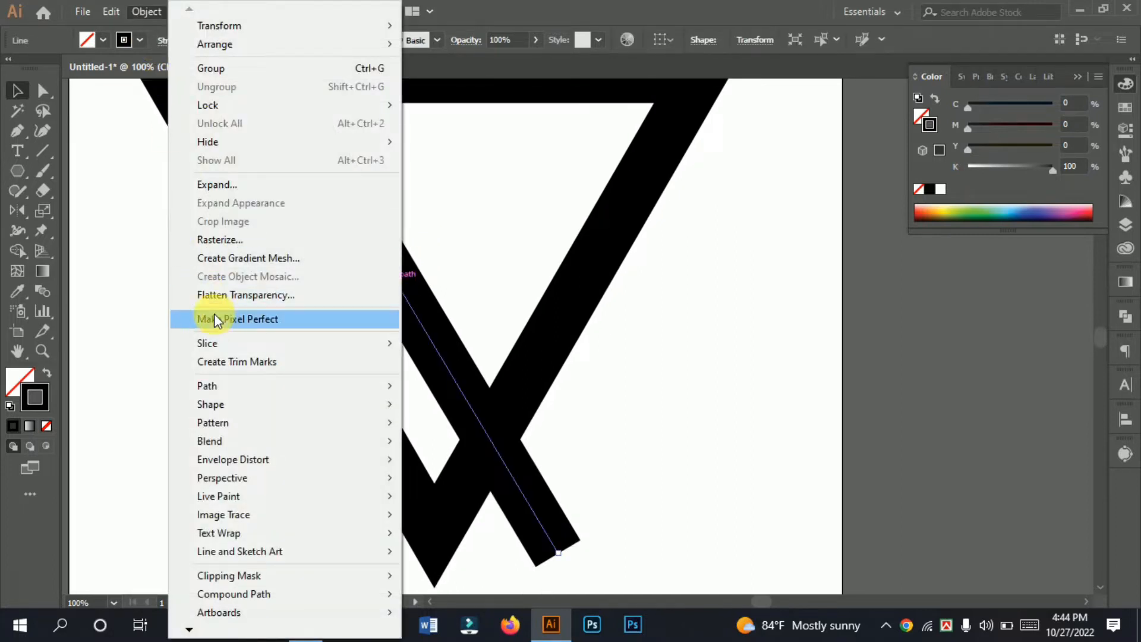
{"action": "left_click", "coordinate": [234, 184]}
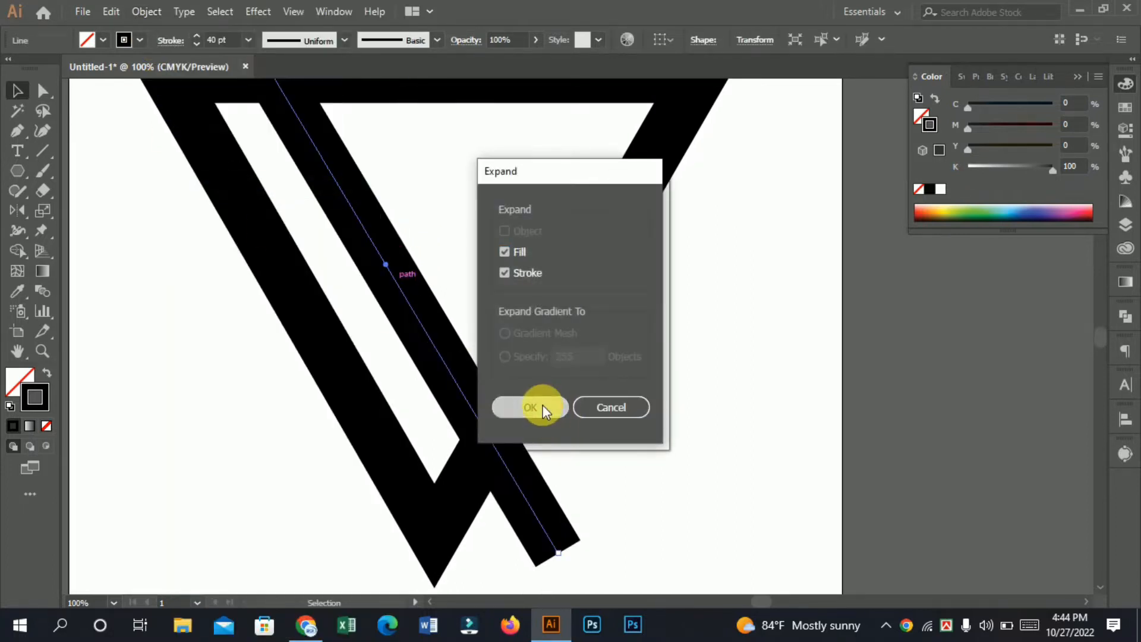
{"action": "left_click", "coordinate": [543, 406]}
Step: Try covering the triangle's left side with a copy of the diagonal bar, and delete the copy
{"action": "left_click_drag", "start_coordinate": [476, 257], "coordinate": [462, 368]}
{"action": "key", "text": "ctrl+minus"}
{"action": "key", "text": "ctrl+minus"}
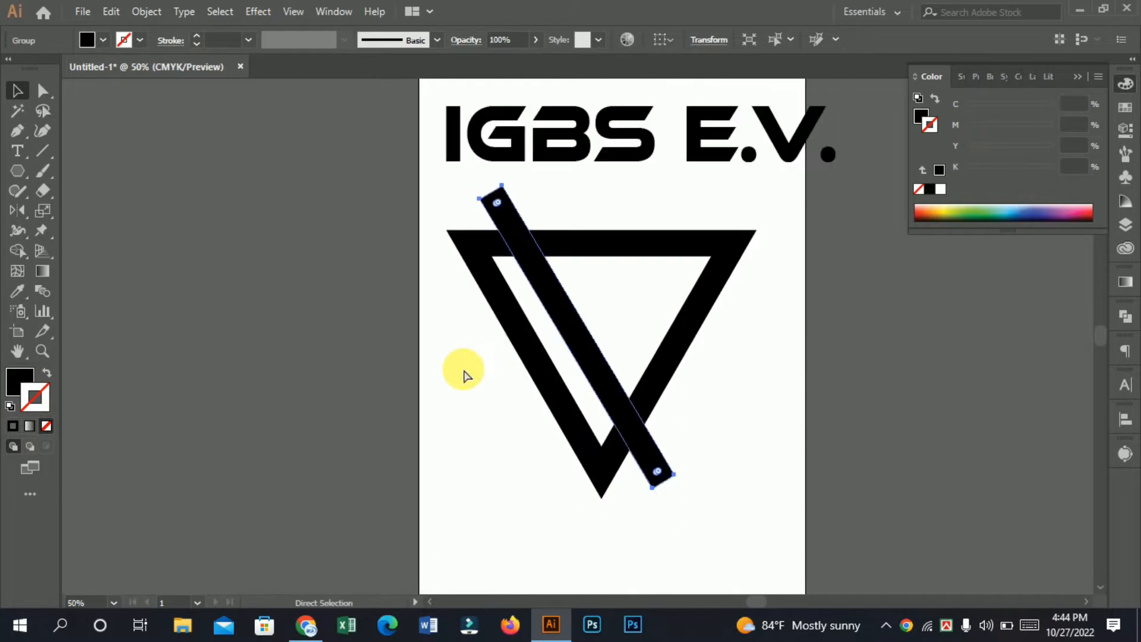
{"action": "left_click", "coordinate": [557, 337], "text": "ctrl"}
{"action": "left_click_drag", "start_coordinate": [621, 345], "coordinate": [483, 357]}
{"action": "left_click", "coordinate": [468, 243], "text": "ctrl"}
{"action": "left_click", "coordinate": [467, 243], "text": "ctrl"}
{"action": "left_click_drag", "start_coordinate": [659, 334], "coordinate": [515, 308]}
{"action": "left_click", "coordinate": [553, 389], "text": "ctrl"}
{"action": "left_click_drag", "start_coordinate": [614, 378], "coordinate": [526, 409]}
{"action": "left_click", "coordinate": [416, 373], "text": "ctrl"}
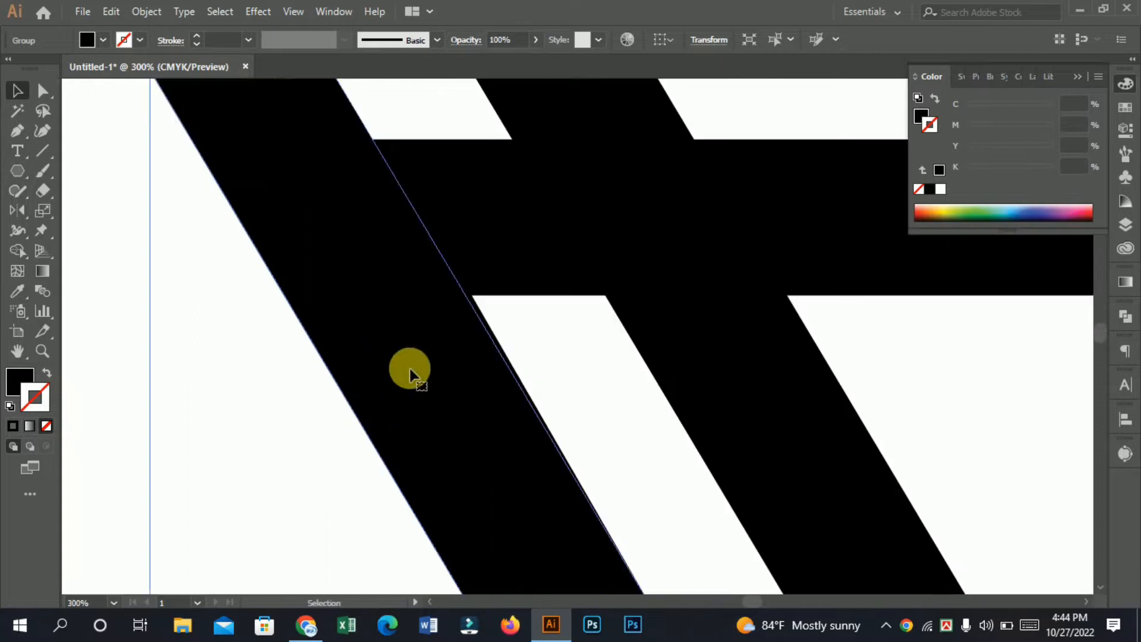
{"action": "key", "text": "Delete"}
Step: Draw a straight line along the triangle's inner left edge, extending through the upper-left corner beyond the top edge
{"action": "scroll", "coordinate": [511, 366], "scroll_direction": "up", "scroll_amount": 3}
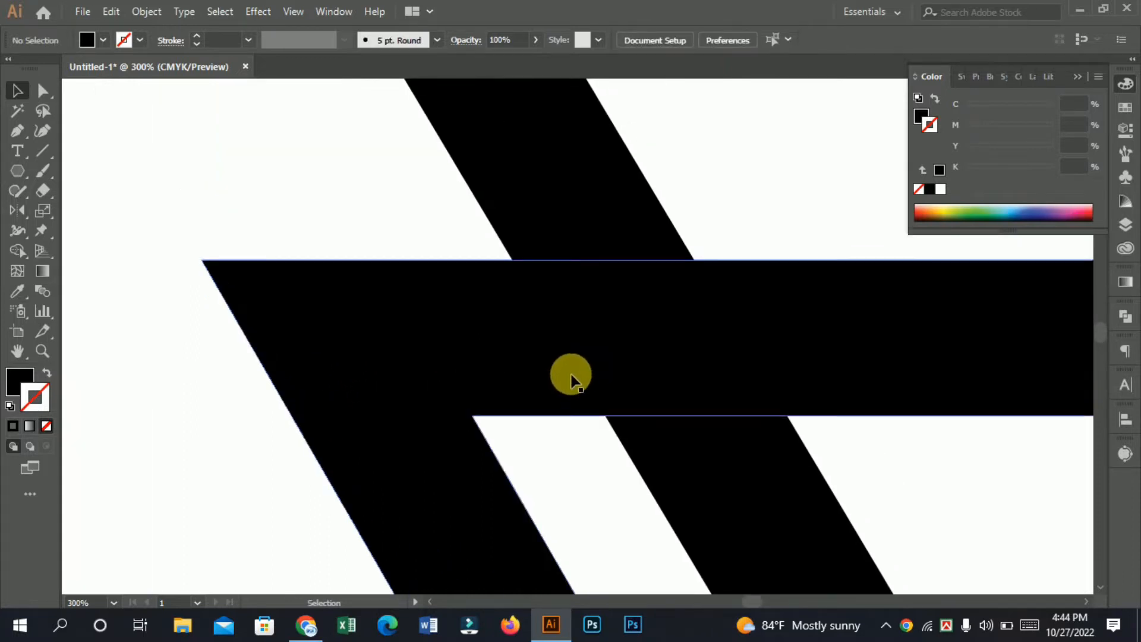
{"action": "left_click", "coordinate": [42, 150]}
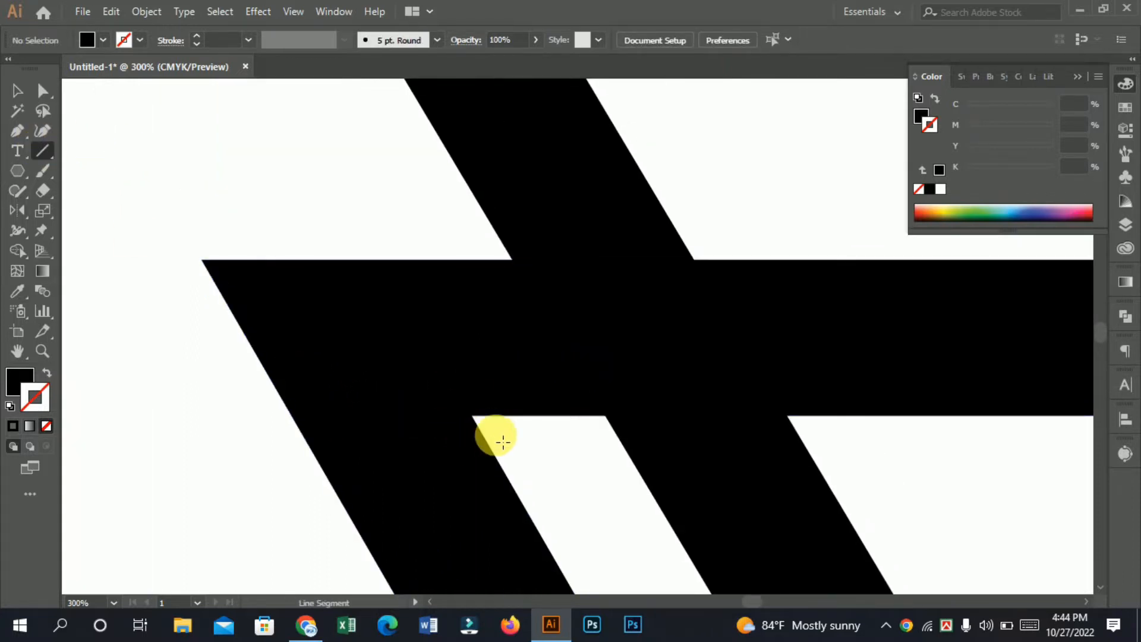
{"action": "left_click_drag", "start_coordinate": [480, 430], "coordinate": [456, 376]}
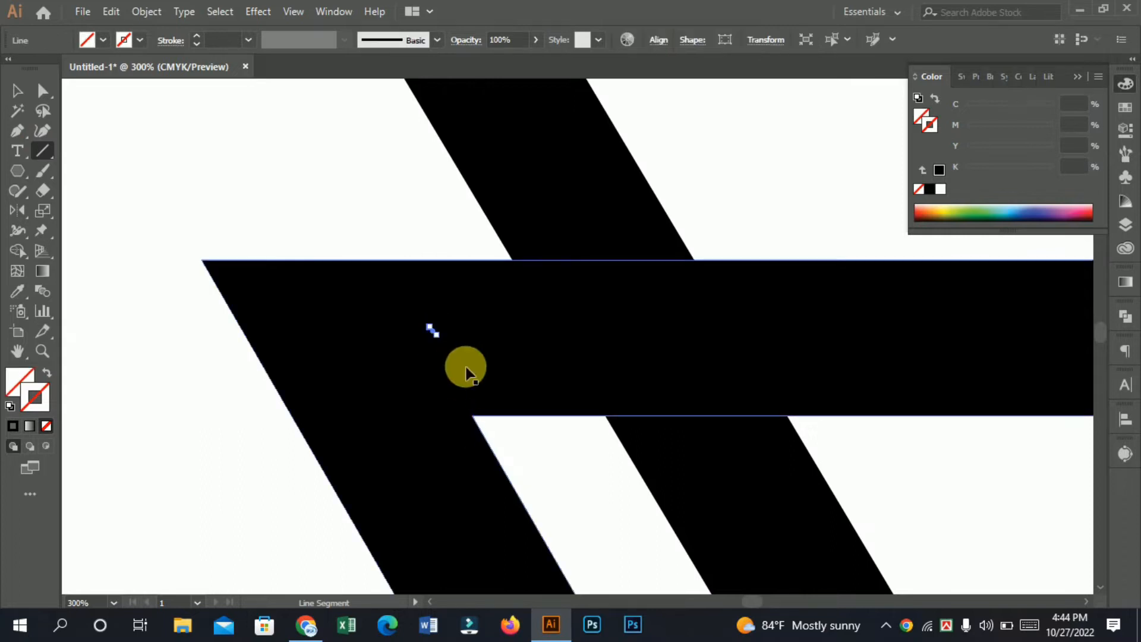
{"action": "key", "text": "ctrl+z"}
{"action": "mouse_move", "coordinate": [484, 438]}
{"action": "left_mouse_down"}
{"action": "mouse_move", "coordinate": [338, 214]}
{"action": "mouse_move", "coordinate": [329, 161]}
{"action": "mouse_move", "coordinate": [298, 123]}
{"action": "left_mouse_up"}
Step: Draw a matching line along the triangle's inner right edge, extending through the upper-right corner beyond the top edge
{"action": "left_click_drag", "start_coordinate": [822, 420], "coordinate": [537, 372]}
{"action": "scroll", "coordinate": [530, 364], "scroll_direction": "down", "scroll_amount": 3}
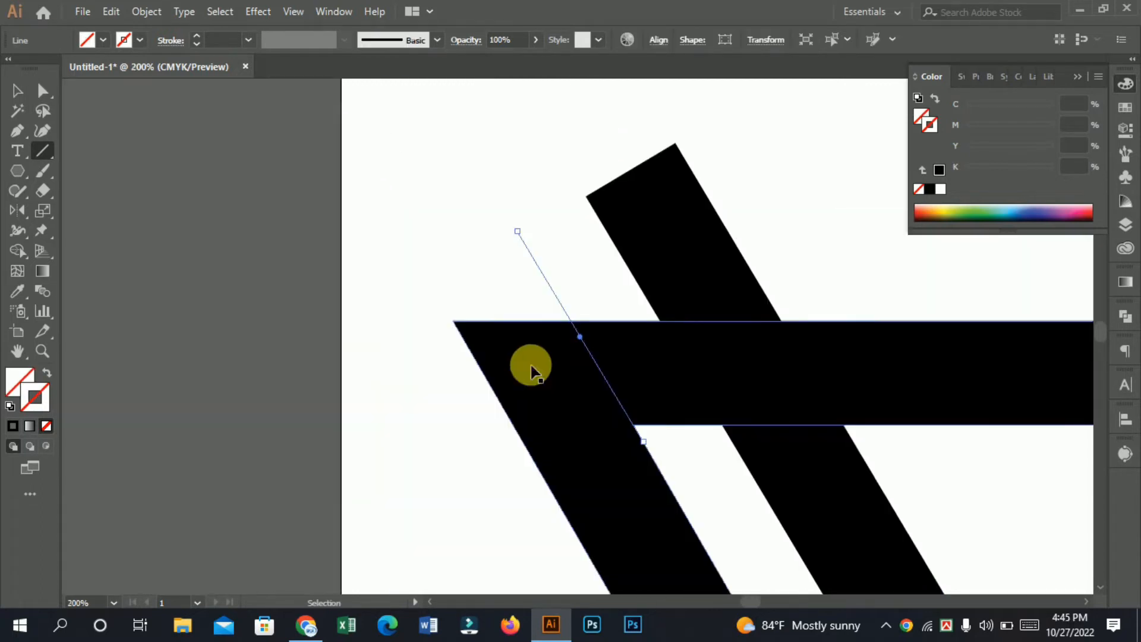
{"action": "left_click_drag", "start_coordinate": [795, 388], "coordinate": [563, 398]}
{"action": "left_click_drag", "start_coordinate": [839, 375], "coordinate": [518, 387]}
{"action": "left_click", "coordinate": [582, 351], "text": "ctrl"}
{"action": "left_click", "coordinate": [528, 387], "text": "ctrl"}
{"action": "left_click", "coordinate": [515, 383], "text": "ctrl"}
{"action": "left_click_drag", "start_coordinate": [441, 322], "coordinate": [344, 377]}
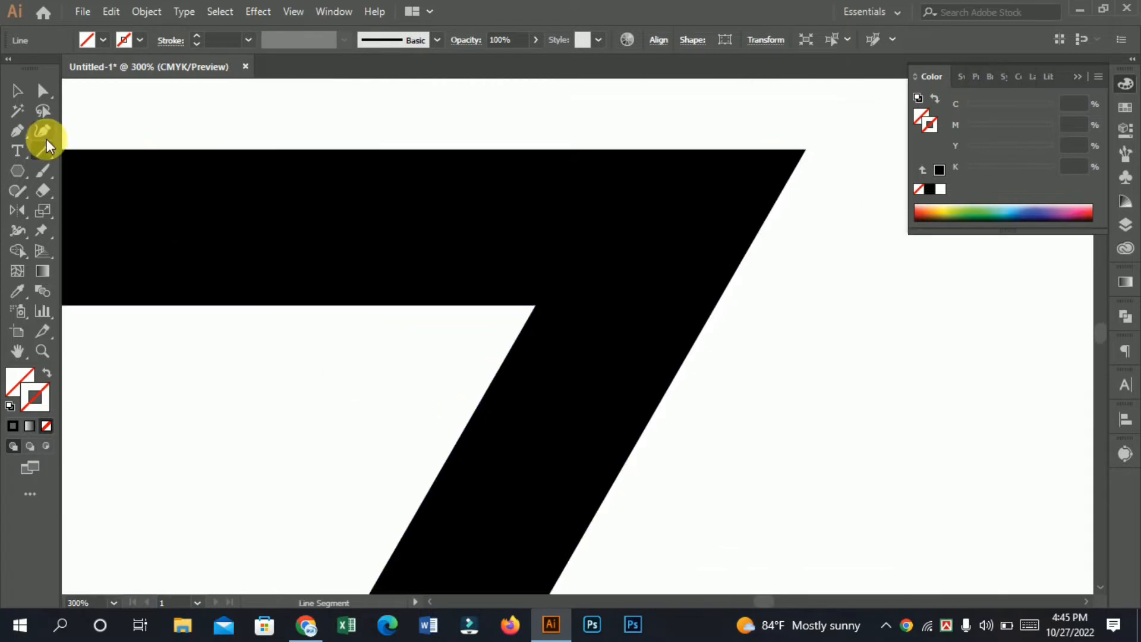
{"action": "left_click_drag", "start_coordinate": [478, 405], "coordinate": [656, 100]}
{"action": "left_click", "coordinate": [15, 93]}
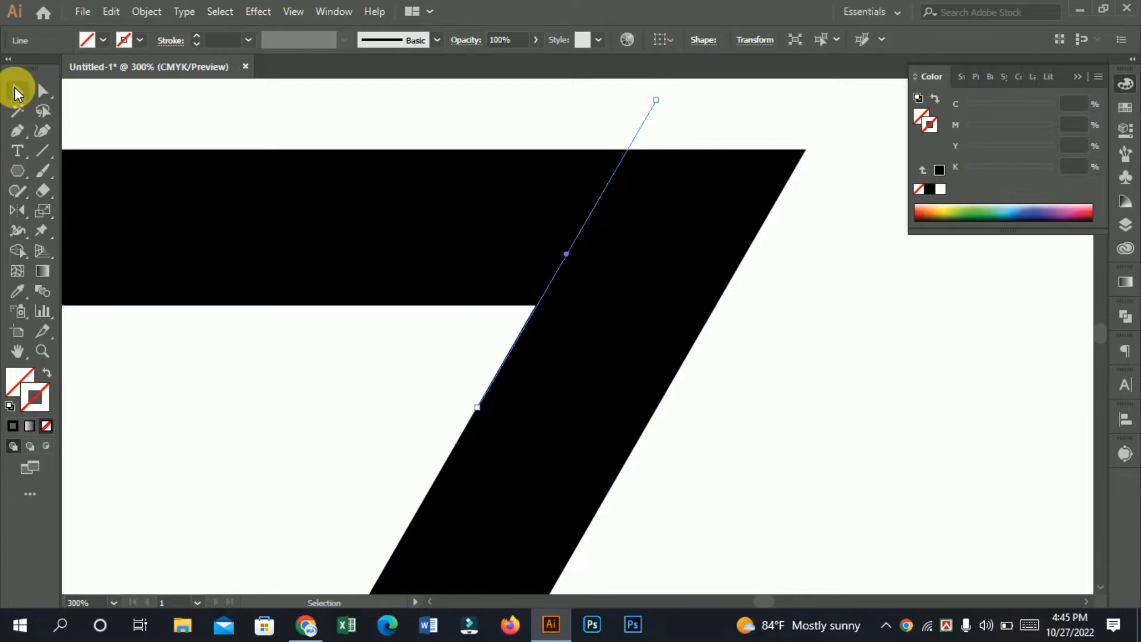
Step: Remove the triangle's top side between the two guide lines with the Shape Builder, leaving an open V
{"action": "key", "text": "ctrl+minus"}
{"action": "key", "text": "ctrl+minus"}
{"action": "key", "text": "ctrl+minus"}
{"action": "key", "text": "ctrl+minus"}
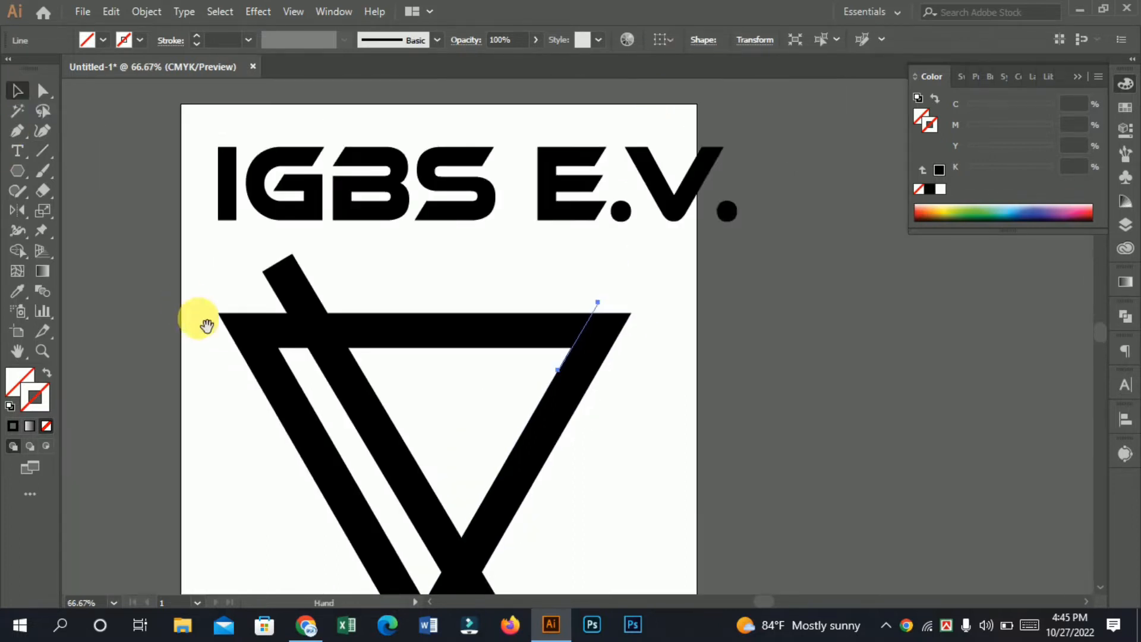
{"action": "left_click_drag", "start_coordinate": [583, 410], "coordinate": [663, 408]}
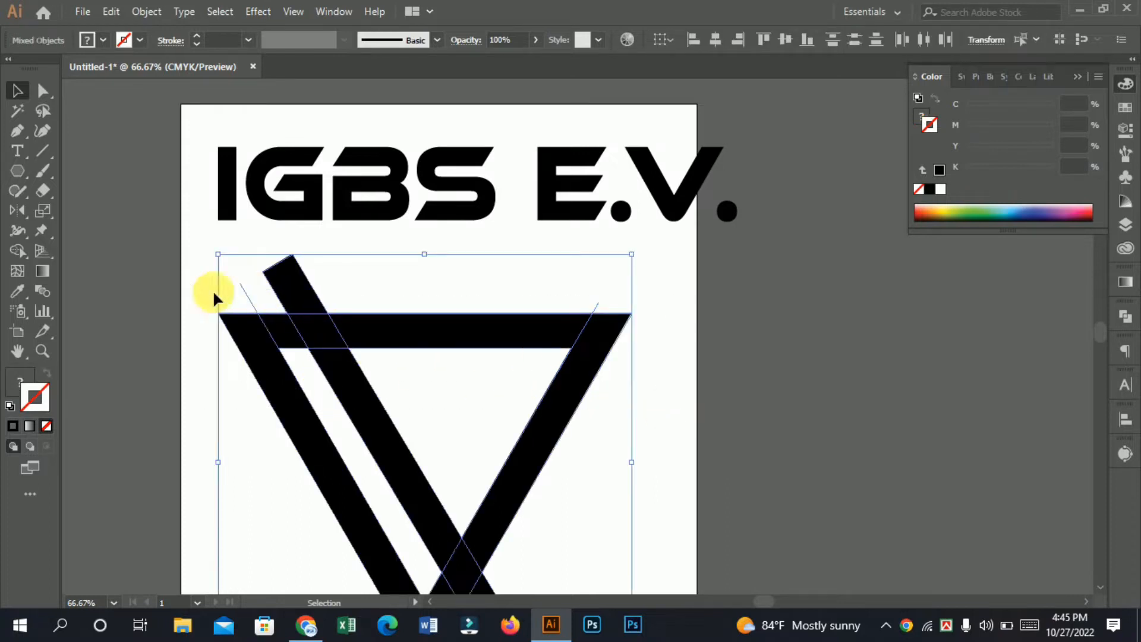
{"action": "left_click", "coordinate": [293, 294], "text": "shift"}
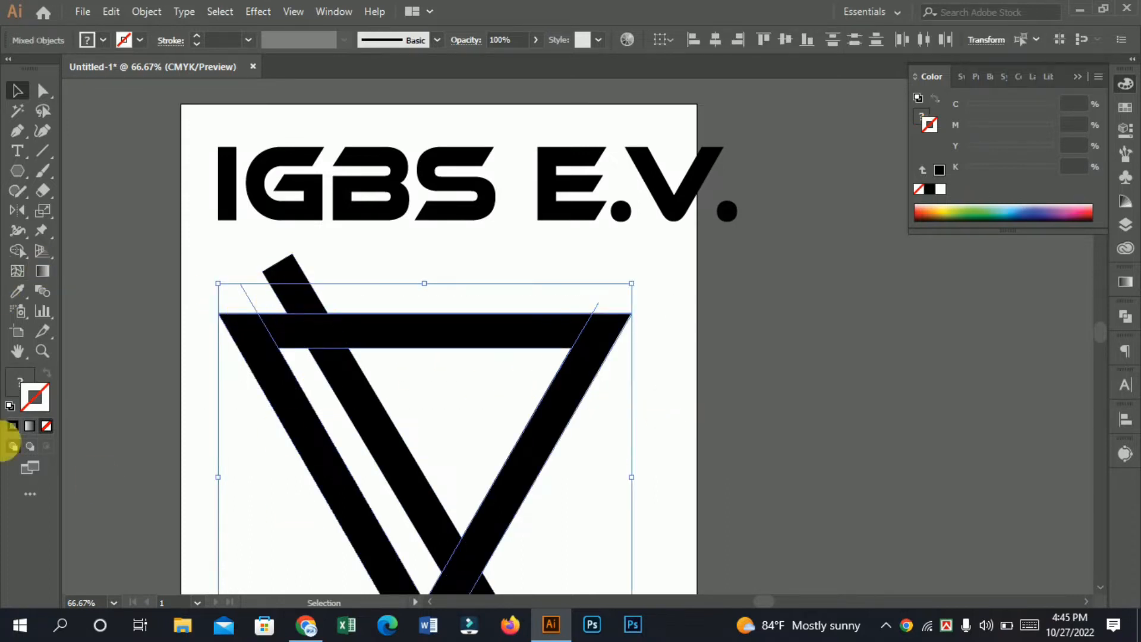
{"action": "left_click", "coordinate": [17, 250]}
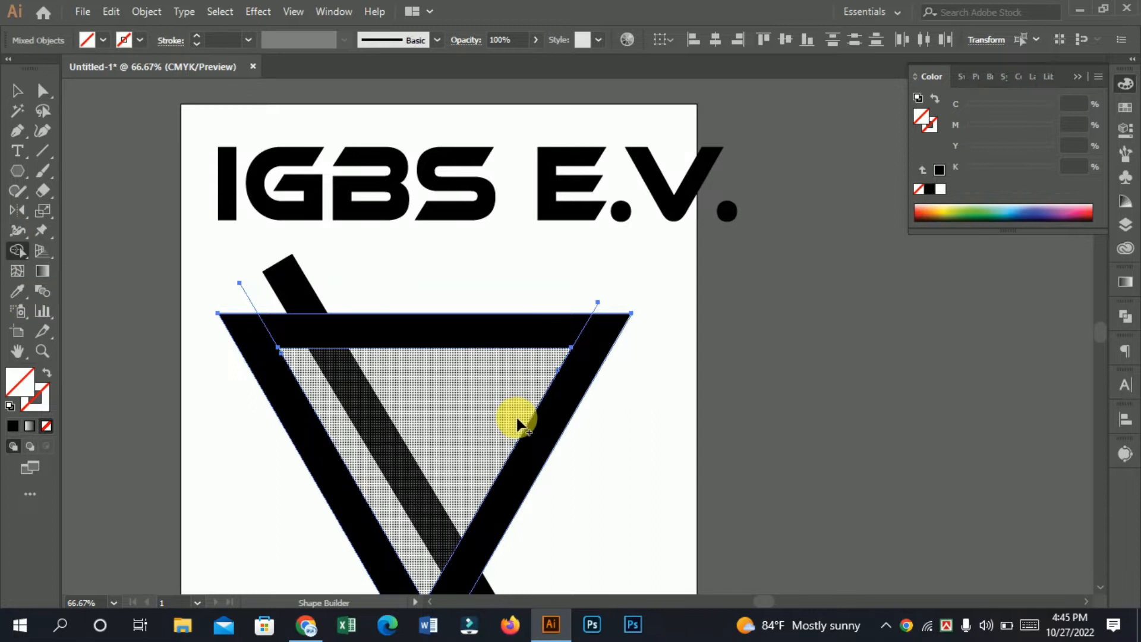
{"action": "left_click", "coordinate": [488, 336], "text": "alt"}
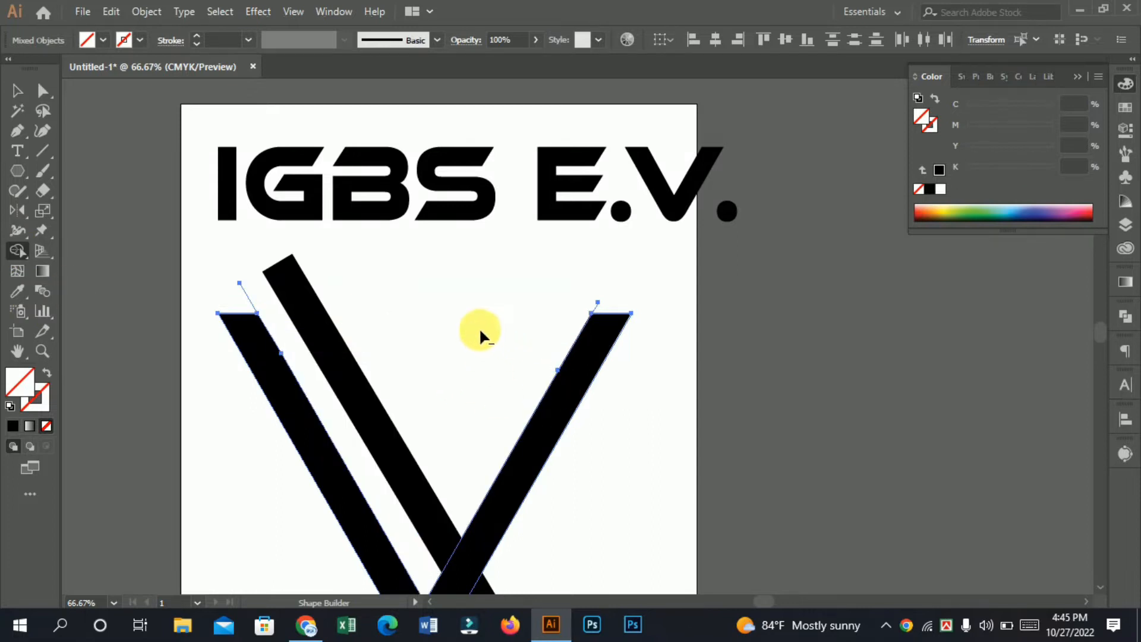
{"action": "left_click", "coordinate": [16, 92]}
{"action": "left_click", "coordinate": [710, 416]}
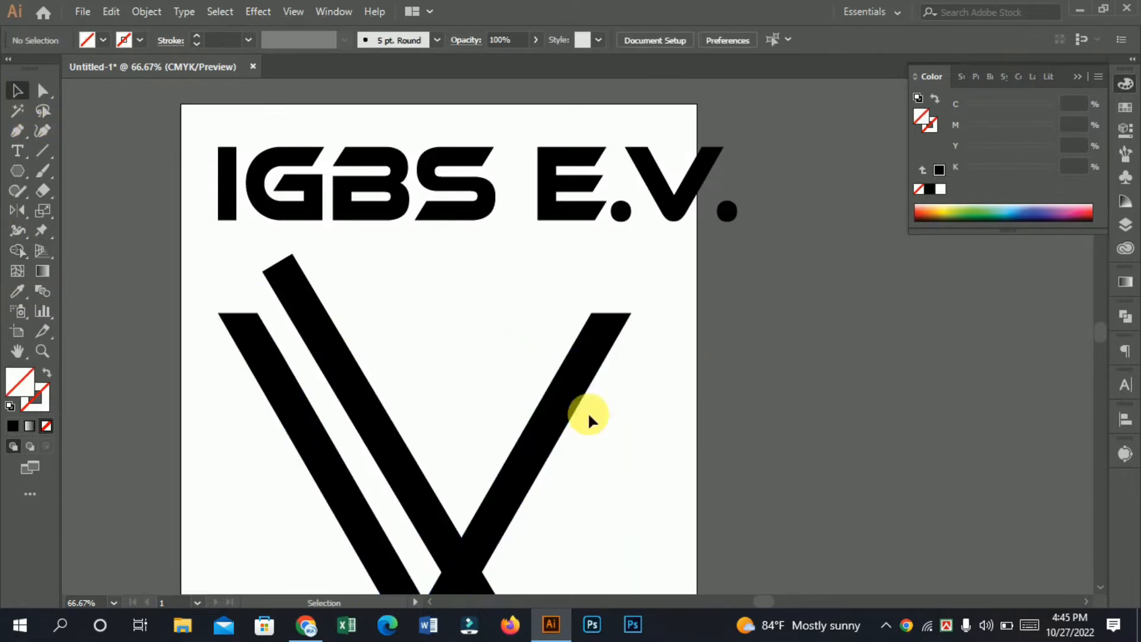
{"action": "key", "text": "ctrl+equal"}
{"action": "left_click_drag", "start_coordinate": [374, 309], "coordinate": [386, 311]}
{"action": "left_click", "coordinate": [612, 391]}
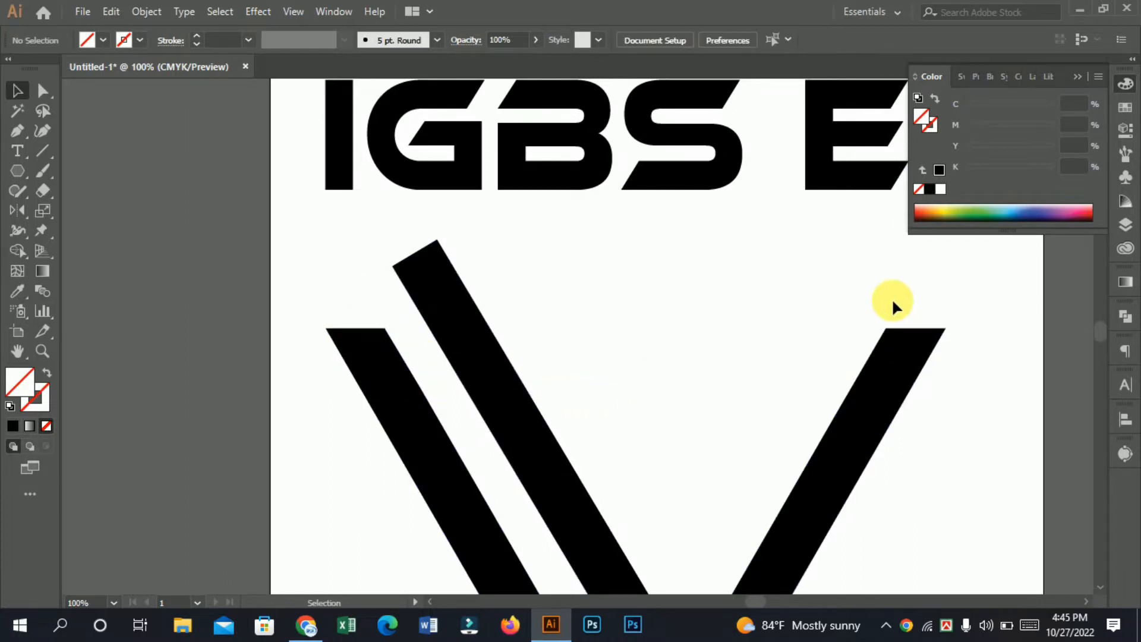
{"action": "left_click_drag", "start_coordinate": [894, 318], "coordinate": [909, 361]}
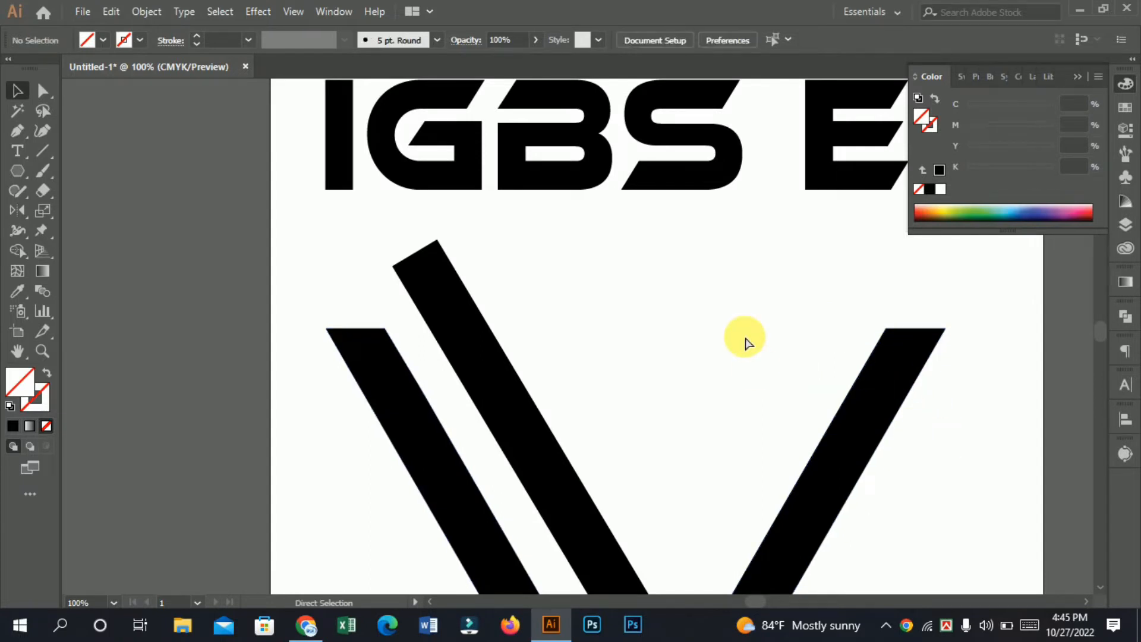
{"action": "key", "text": "ctrl+minus"}
{"action": "key", "text": "ctrl+minus"}
{"action": "left_click", "coordinate": [603, 401], "text": "ctrl"}
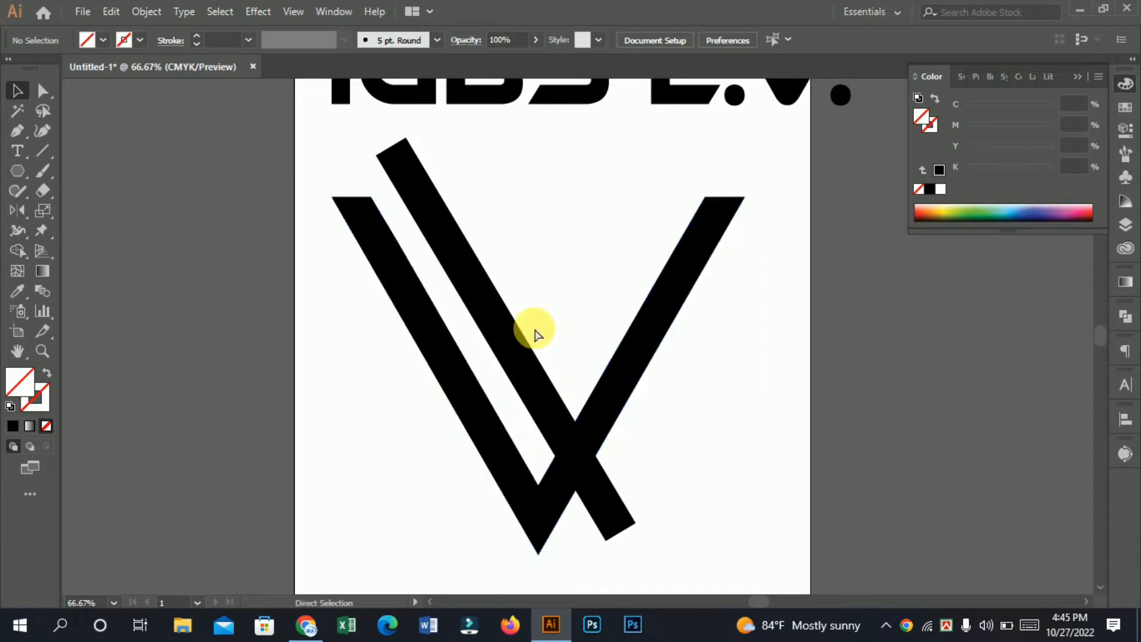
Step: Place a copy of the diagonal bar parallel to the original, on its right side
{"action": "left_click", "coordinate": [511, 270], "text": "ctrl"}
{"action": "left_click_drag", "start_coordinate": [567, 271], "coordinate": [556, 227]}
{"action": "left_click_drag", "start_coordinate": [622, 403], "coordinate": [681, 337]}
{"action": "key", "text": "ctrl+minus"}
{"action": "key", "text": "ctrl+minus"}
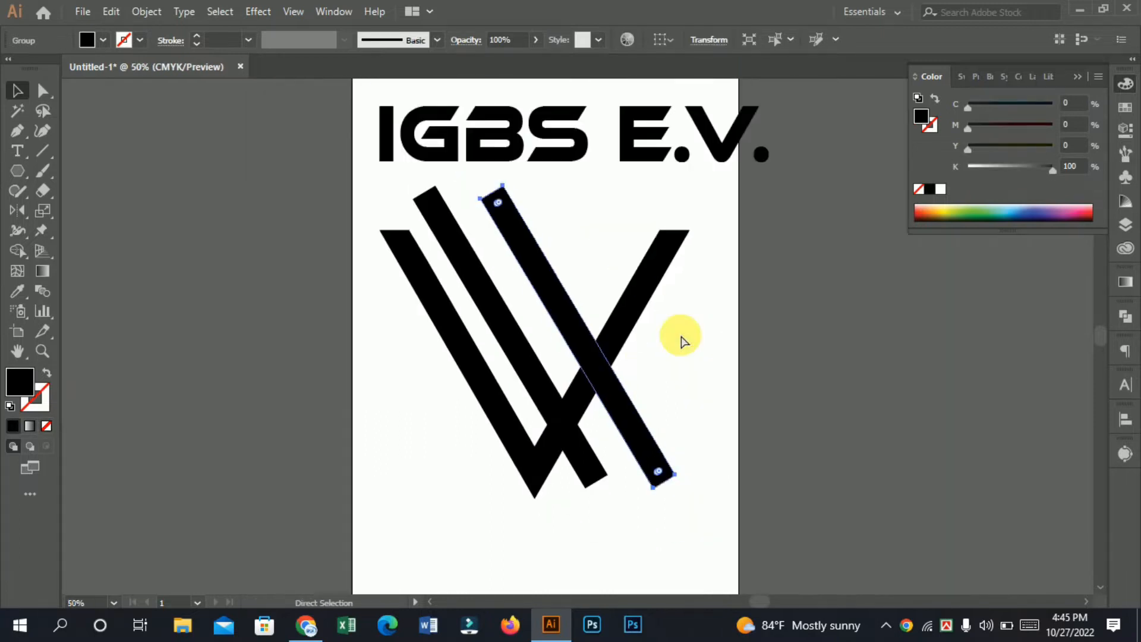
{"action": "left_click_drag", "start_coordinate": [592, 407], "coordinate": [482, 419]}
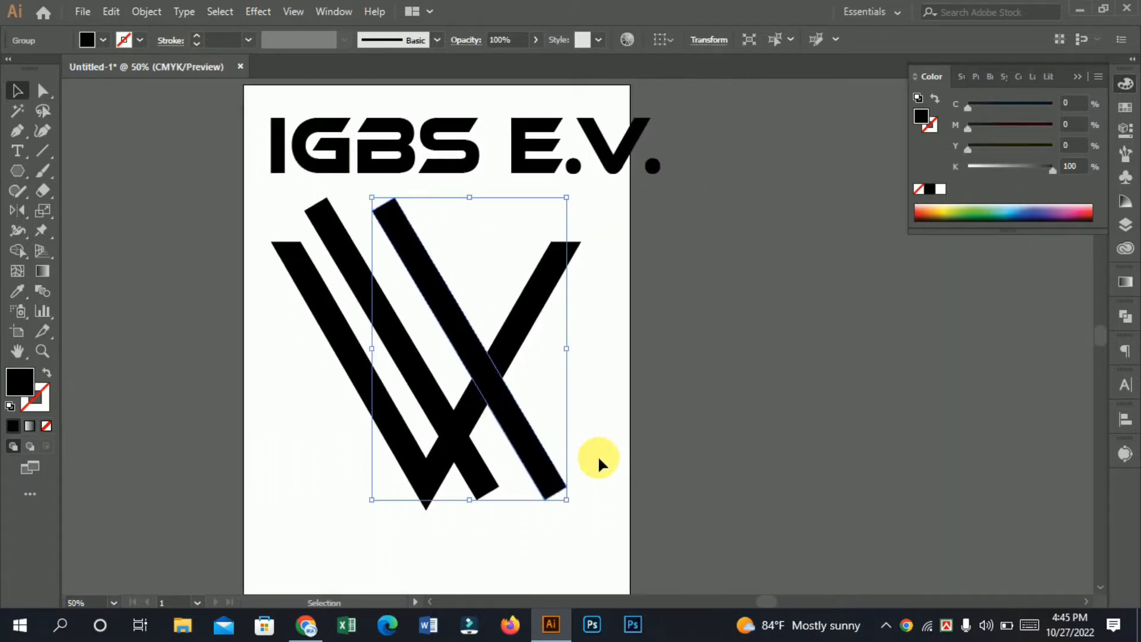
Step: Try rotating the copied bar into a horizontal crossbar over the V, and delete it
{"action": "left_click_drag", "start_coordinate": [644, 333], "coordinate": [670, 355]}
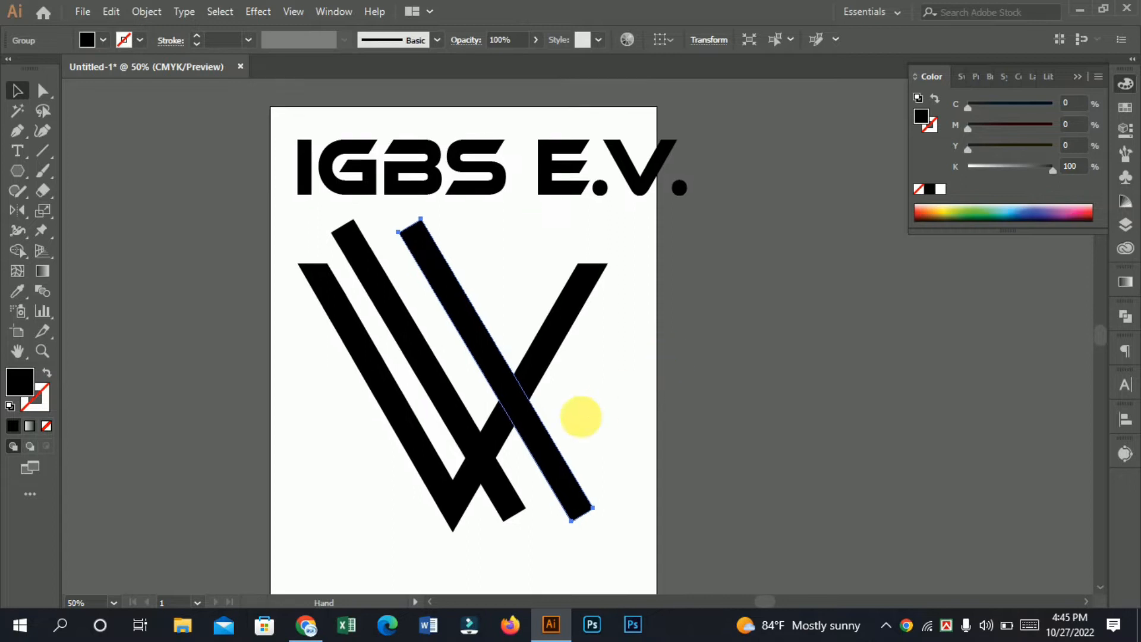
{"action": "left_click_drag", "start_coordinate": [540, 440], "coordinate": [546, 441]}
{"action": "left_click_drag", "start_coordinate": [605, 371], "coordinate": [477, 422]}
{"action": "left_click", "coordinate": [580, 427]}
{"action": "key", "text": "ctrl+equal"}
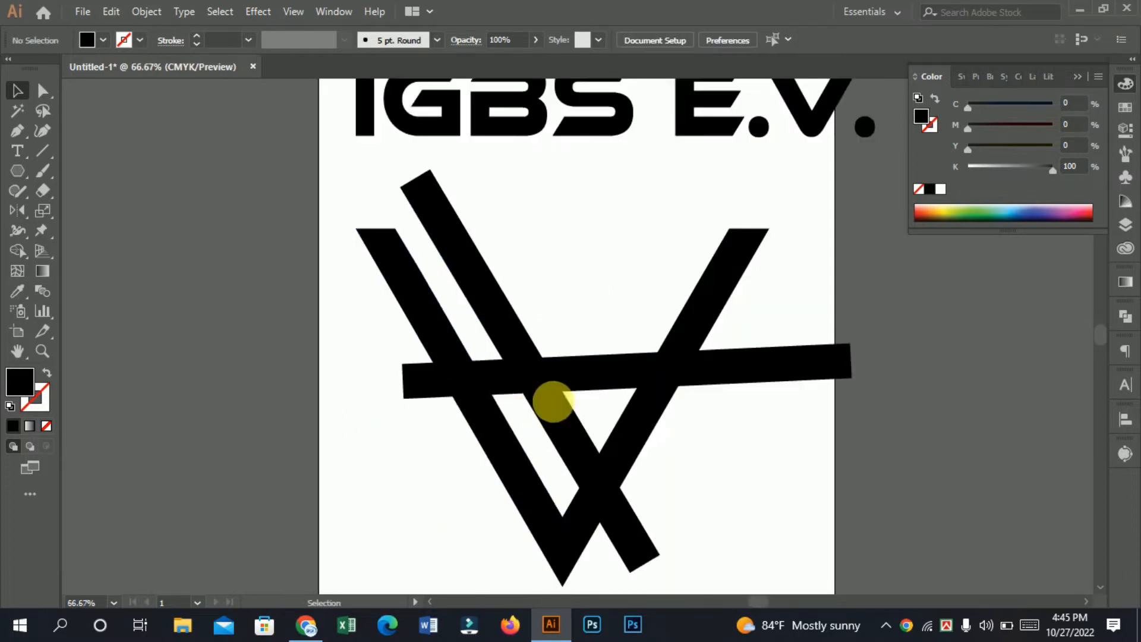
{"action": "left_click_drag", "start_coordinate": [565, 375], "coordinate": [540, 332]}
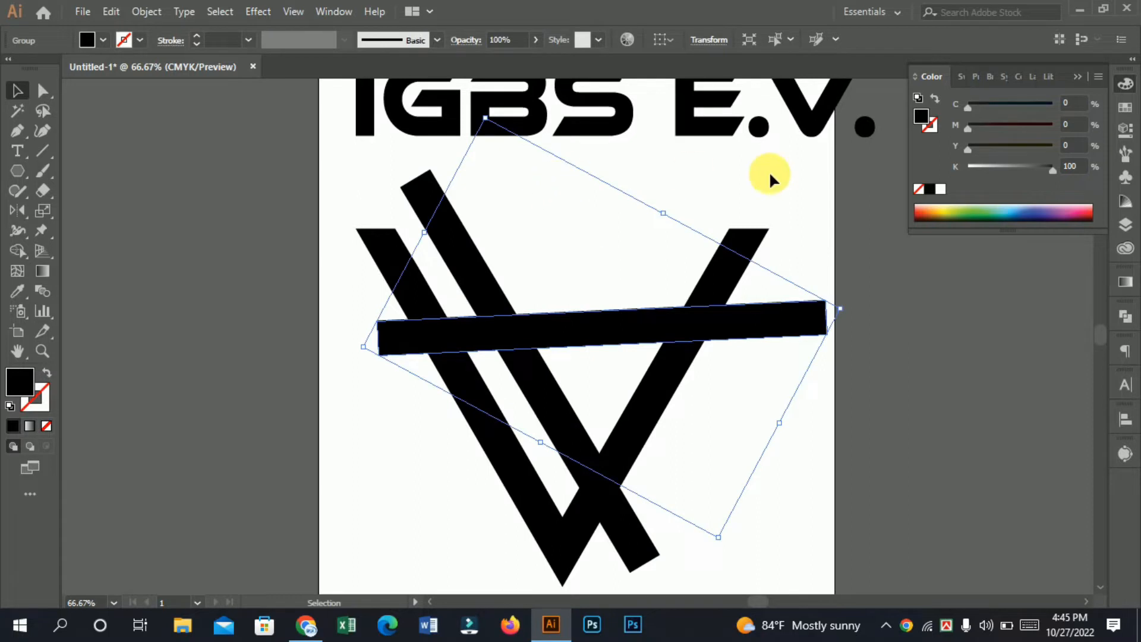
{"action": "left_click_drag", "start_coordinate": [675, 211], "coordinate": [684, 205]}
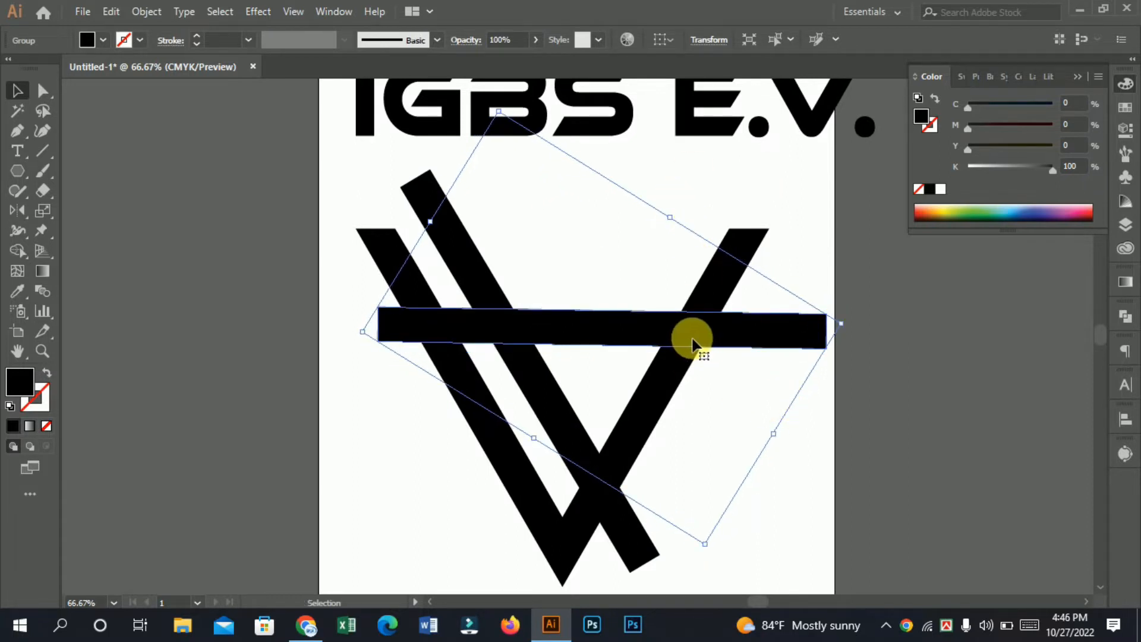
{"action": "key", "text": "Delete"}
Step: Draw a horizontal line across the V's upper part with a black 40 pt stroke, and extend it beyond the right arm
{"action": "left_click", "coordinate": [45, 154]}
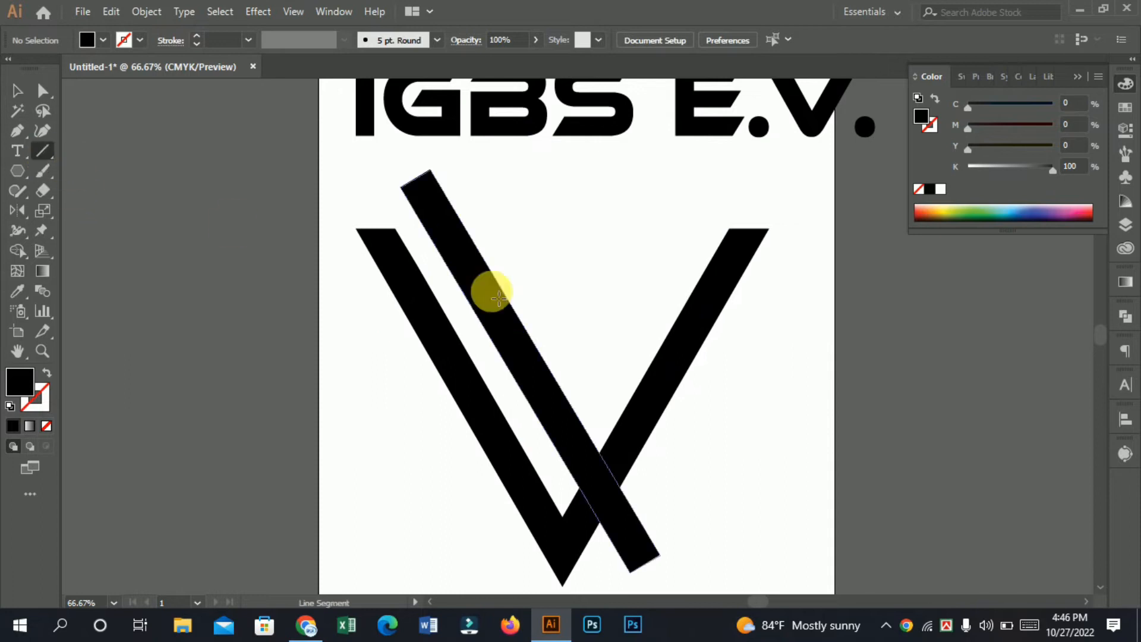
{"action": "left_click_drag", "start_coordinate": [350, 262], "coordinate": [765, 268]}
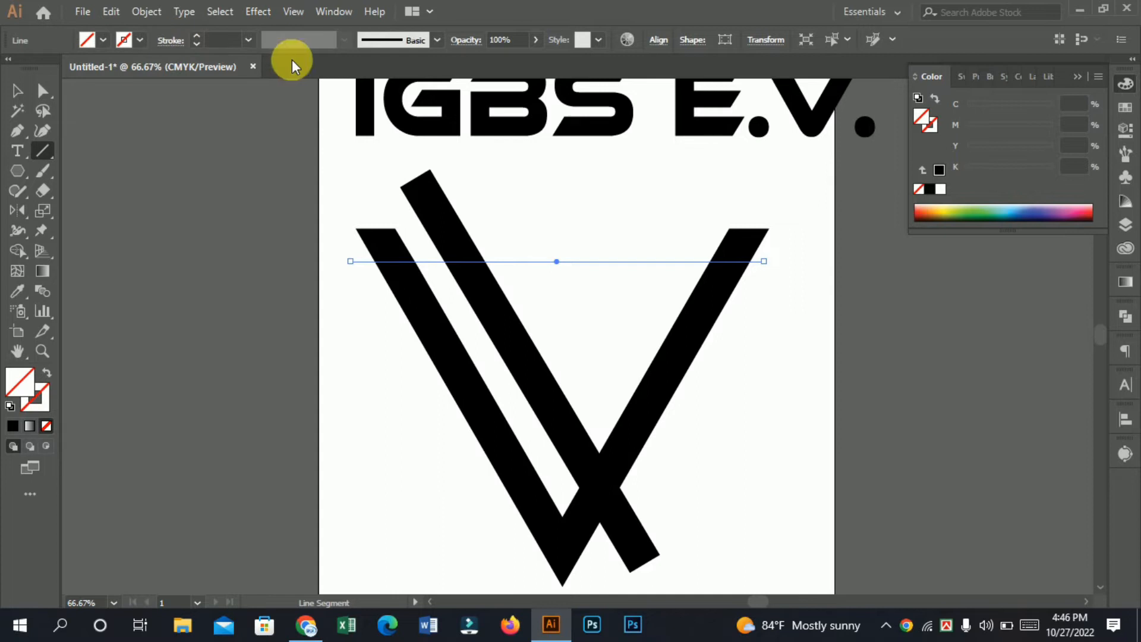
{"action": "left_click", "coordinate": [237, 50]}
{"action": "type", "text": "40"}
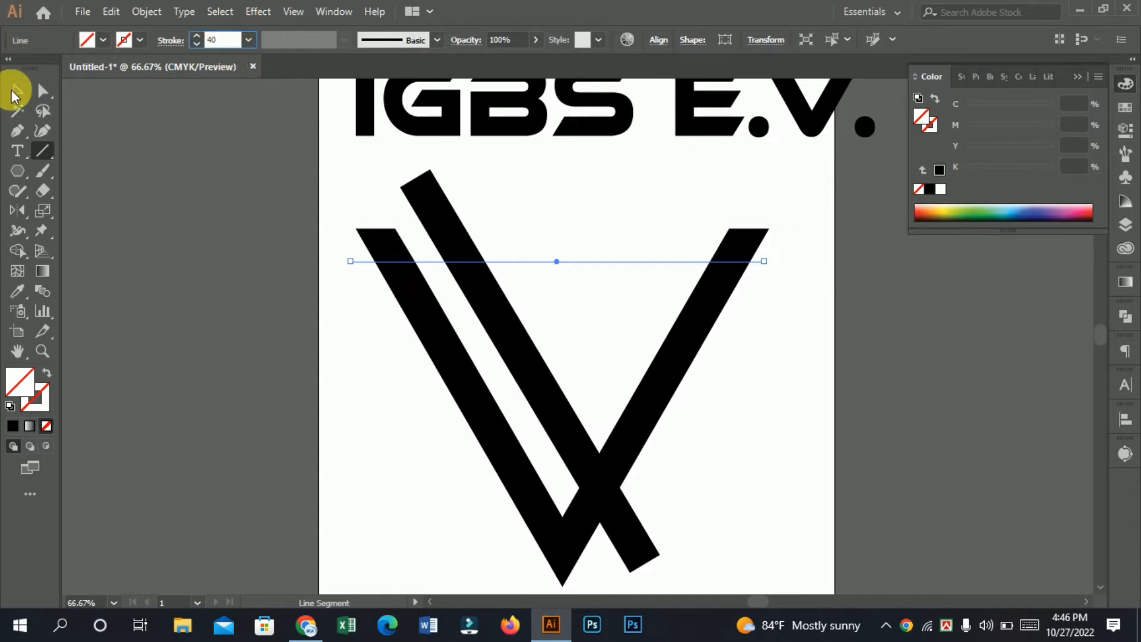
{"action": "left_click", "coordinate": [13, 90]}
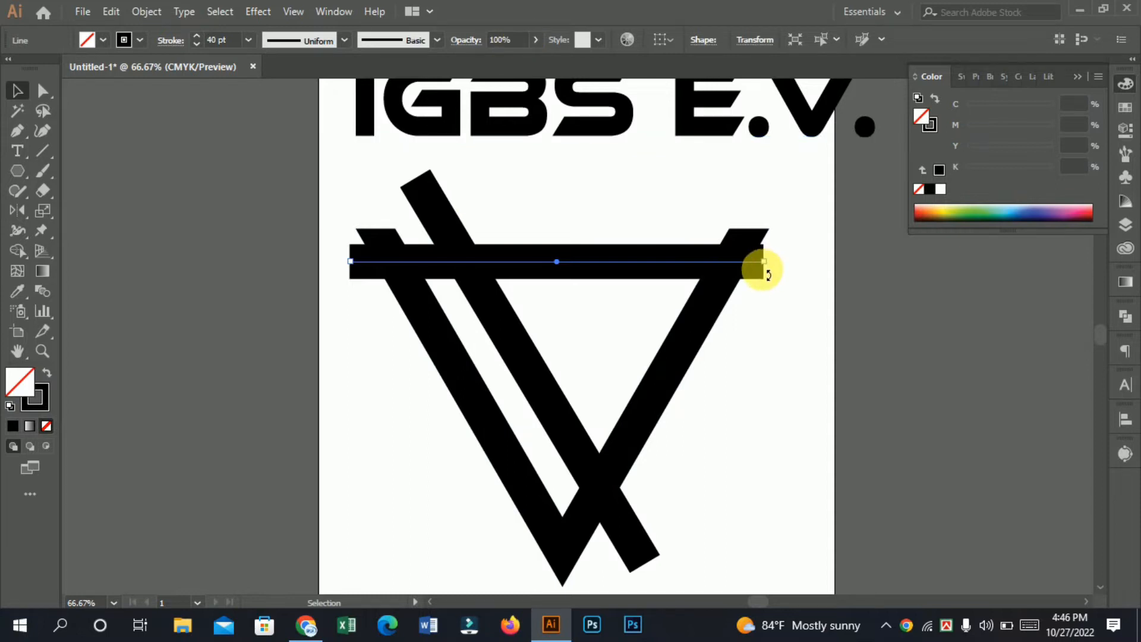
{"action": "left_click_drag", "start_coordinate": [764, 259], "coordinate": [837, 261]}
Step: Expand the horizontal line's fill and stroke into a filled bar
{"action": "left_click", "coordinate": [111, 11]}
{"action": "mouse_move", "coordinate": [145, 11]}
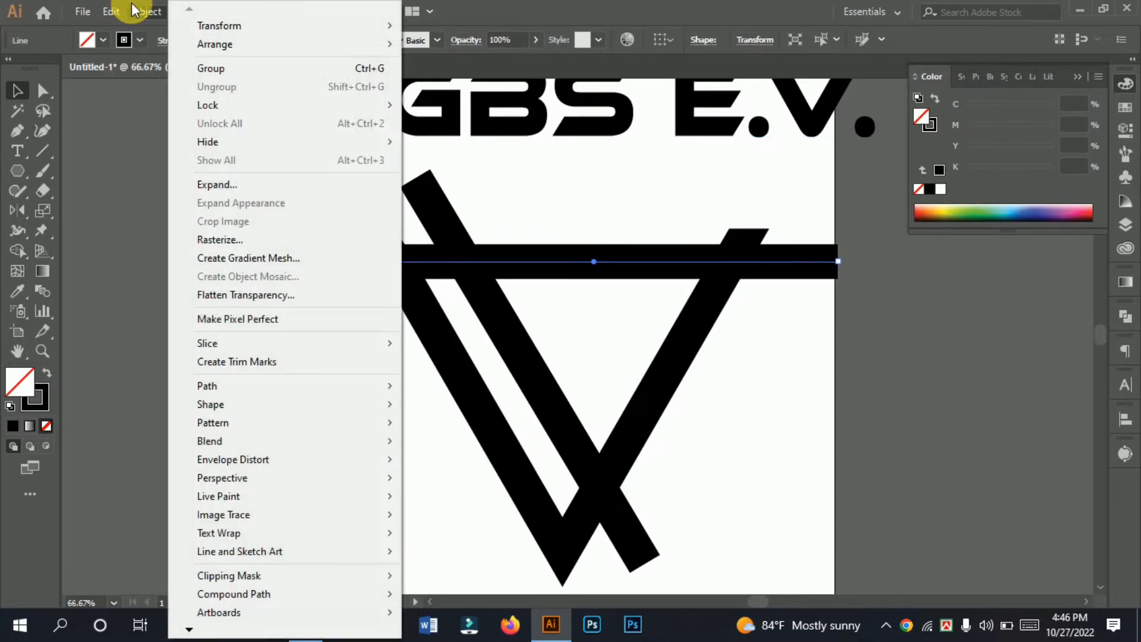
{"action": "left_click", "coordinate": [220, 183]}
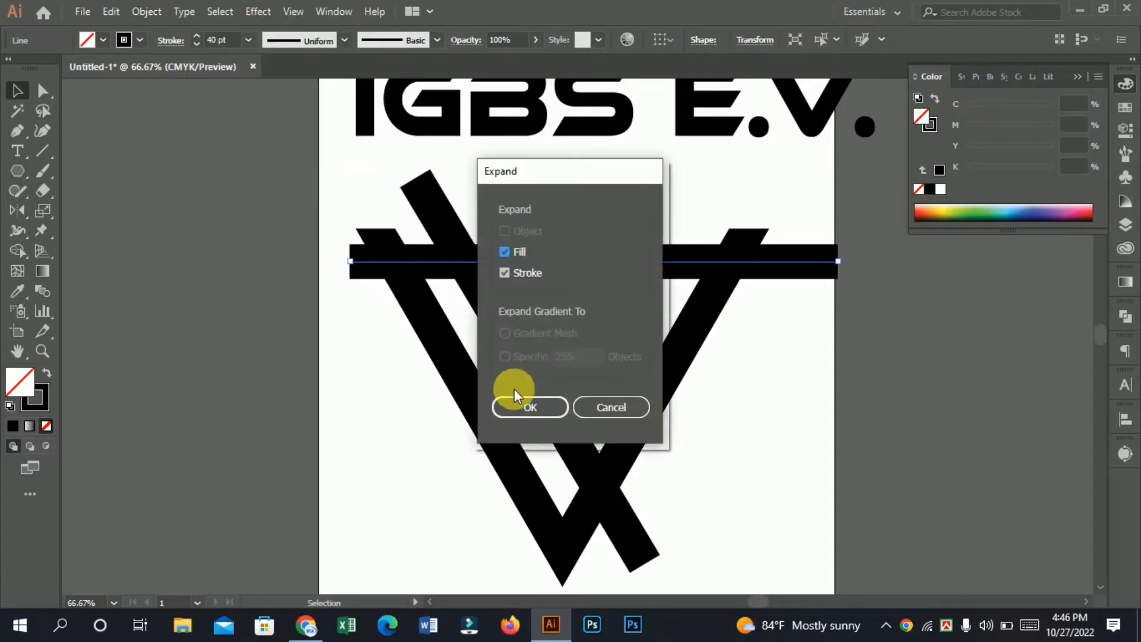
{"action": "left_click", "coordinate": [544, 416]}
Step: Move the horizontal bar up so that its upper edge lines up with the tops of the V's arms
{"action": "left_click_drag", "start_coordinate": [617, 300], "coordinate": [539, 428]}
{"action": "left_click", "coordinate": [520, 347], "text": "ctrl"}
{"action": "left_click_drag", "start_coordinate": [445, 317], "coordinate": [445, 297]}
{"action": "left_click_drag", "start_coordinate": [604, 382], "coordinate": [703, 261]}
{"action": "left_click_drag", "start_coordinate": [639, 351], "coordinate": [639, 382]}
{"action": "left_click", "coordinate": [574, 447]}
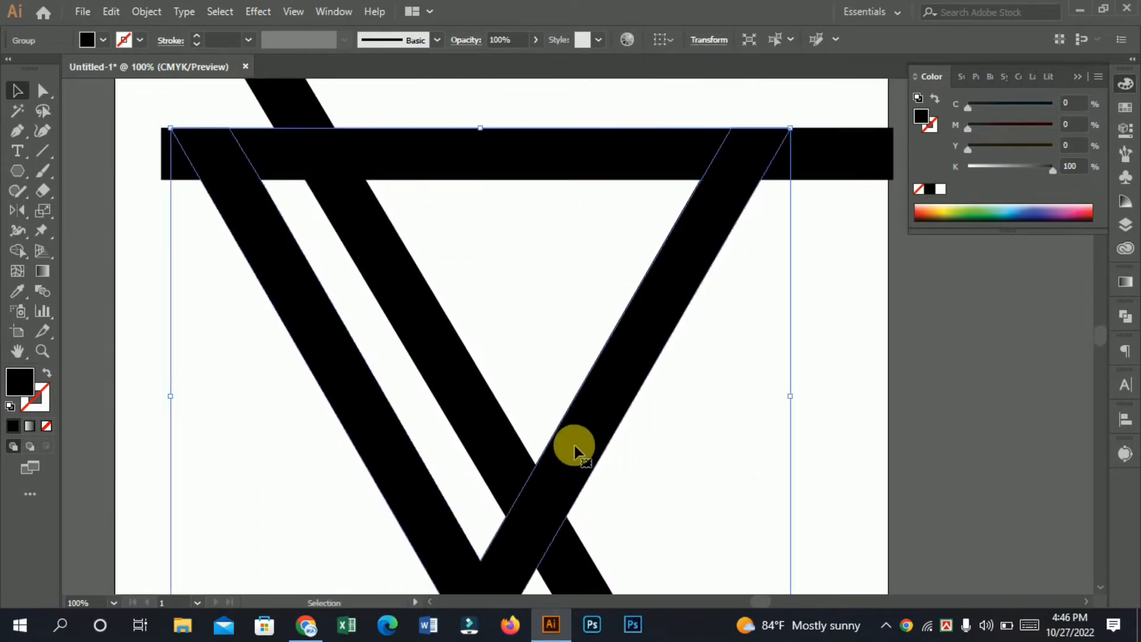
Step: Place two copies of the horizontal bar below it, spaced down the V and each shifted slightly to the right
{"action": "left_click_drag", "start_coordinate": [476, 160], "coordinate": [551, 379]}
{"action": "left_click_drag", "start_coordinate": [502, 284], "coordinate": [503, 270]}
{"action": "left_click_drag", "start_coordinate": [514, 349], "coordinate": [515, 355]}
{"action": "left_click", "coordinate": [743, 463]}
{"action": "key", "text": "ctrl+minus"}
{"action": "key", "text": "ctrl+minus"}
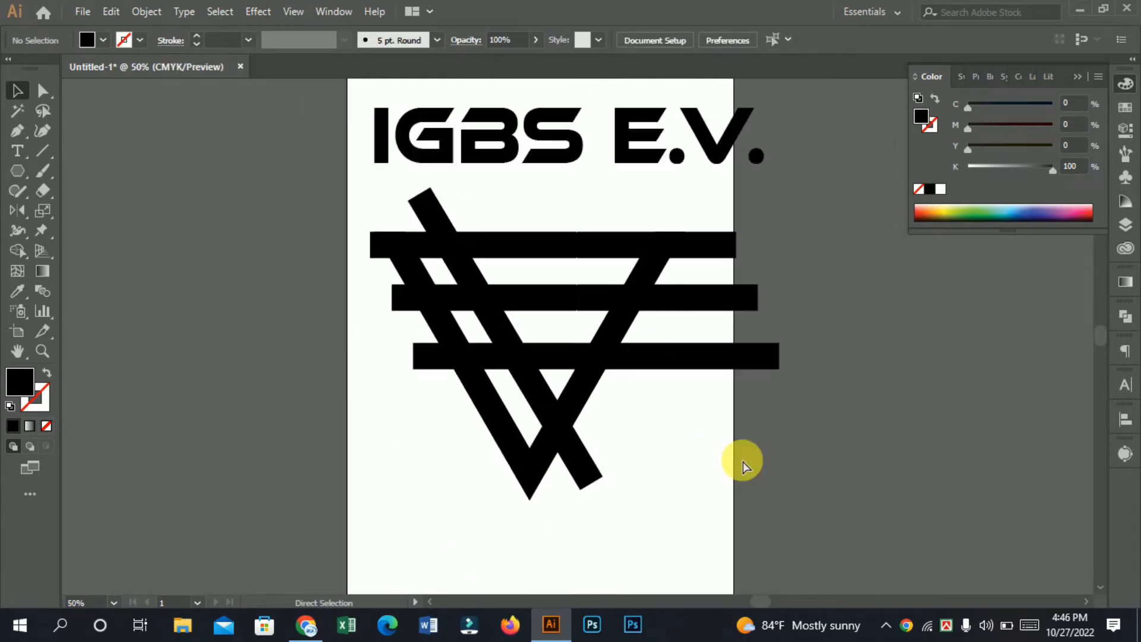
Step: Create a mirrored copy of the diagonal bar, reflected across the vertical axis
{"action": "left_click", "coordinate": [579, 394], "text": "ctrl"}
{"action": "left_click_drag", "start_coordinate": [593, 333], "coordinate": [547, 425]}
{"action": "left_click_drag", "start_coordinate": [448, 374], "coordinate": [372, 379]}
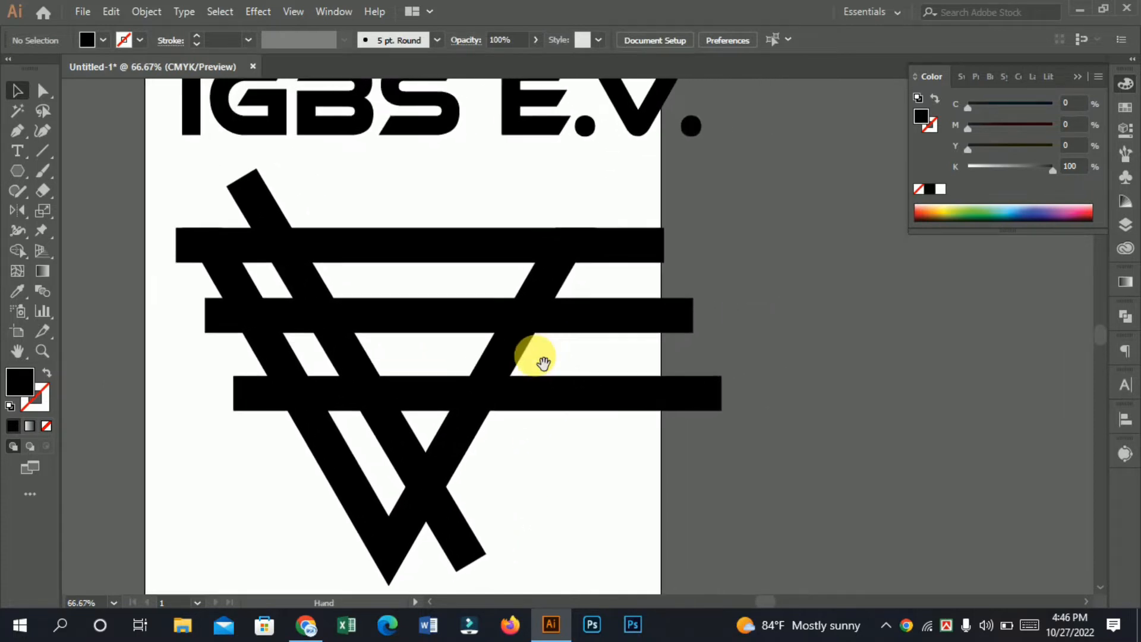
{"action": "left_click", "coordinate": [297, 259]}
{"action": "left_click", "coordinate": [314, 279]}
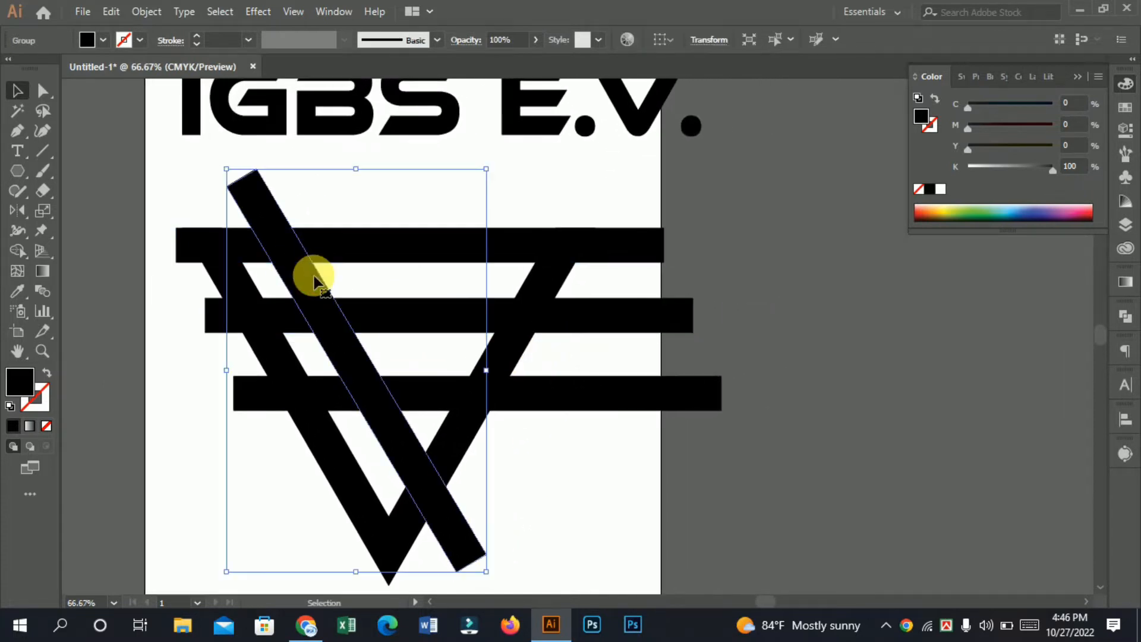
{"action": "right_click", "coordinate": [13, 253]}
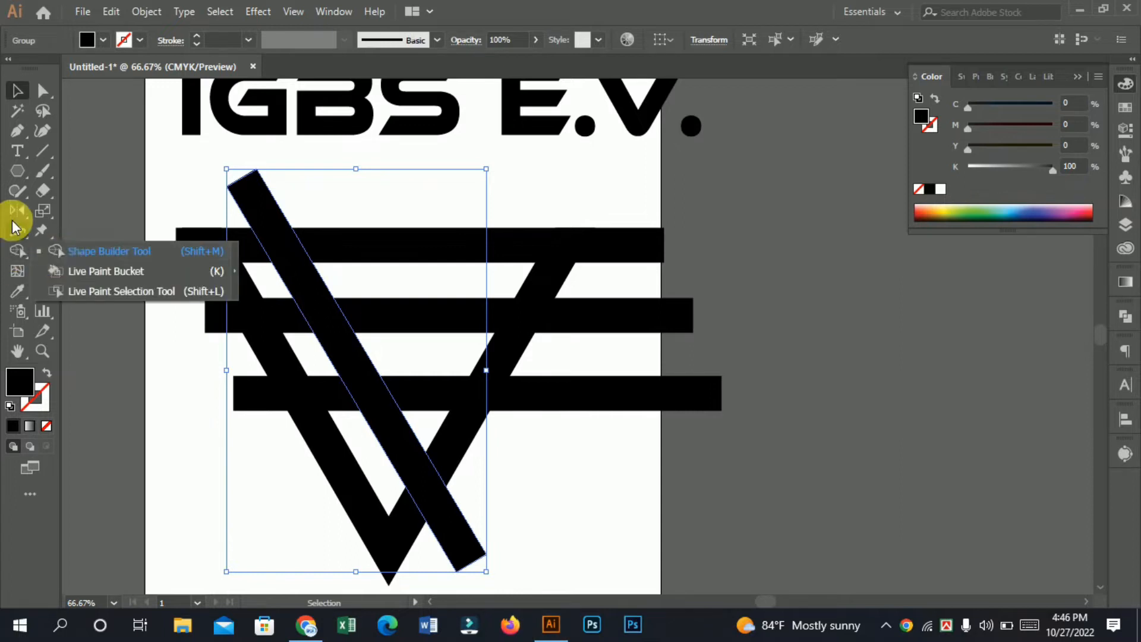
{"action": "right_click", "coordinate": [18, 213]}
{"action": "left_click", "coordinate": [48, 228]}
{"action": "double_click", "coordinate": [22, 204]}
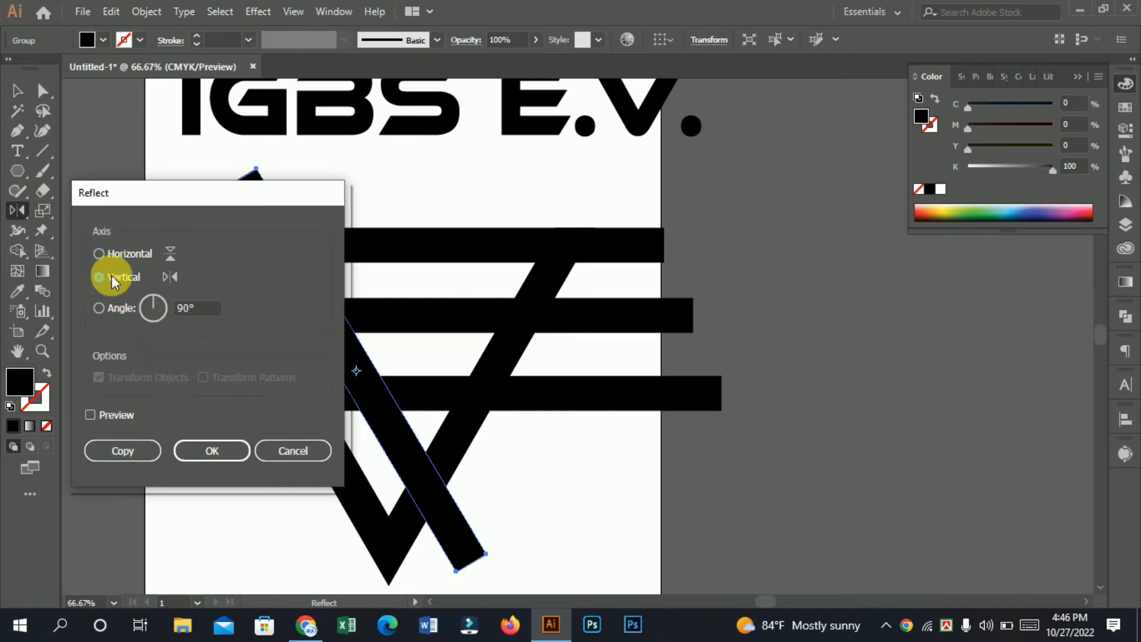
{"action": "left_click", "coordinate": [128, 448]}
{"action": "left_click", "coordinate": [25, 91]}
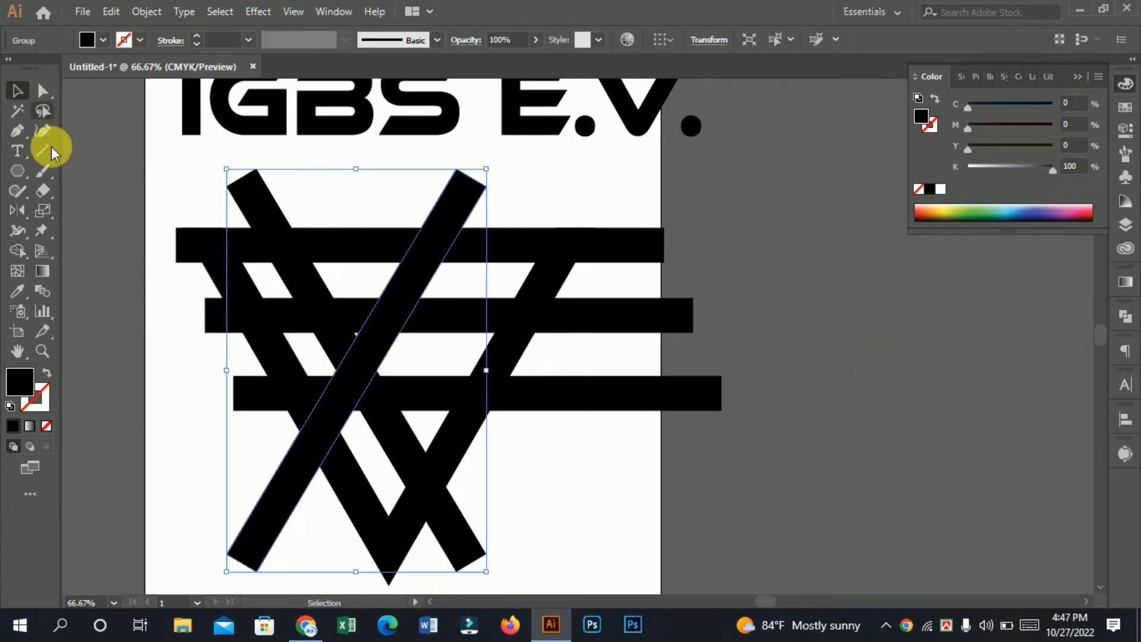
Step: Move the mirrored diagonal bar alongside the inner edge of the V's right arm, leaving a narrow gap
{"action": "left_click_drag", "start_coordinate": [280, 472], "coordinate": [372, 454]}
{"action": "left_click_drag", "start_coordinate": [418, 492], "coordinate": [359, 482]}
{"action": "key", "text": "space"}
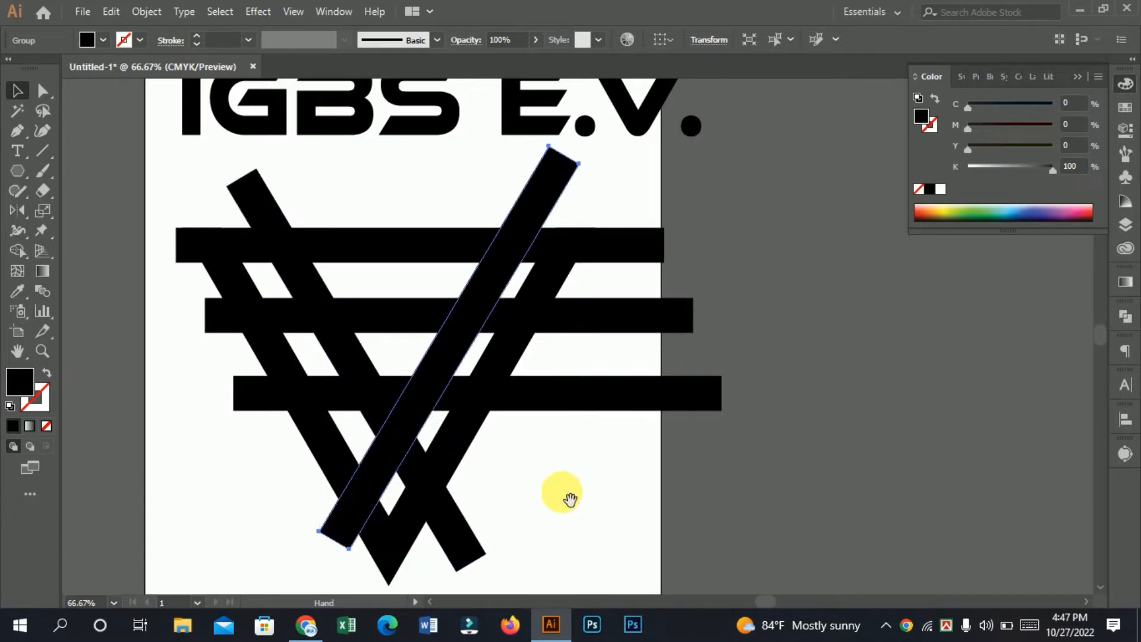
{"action": "left_click_drag", "start_coordinate": [568, 496], "coordinate": [567, 490]}
Step: Nudge both diagonal bars and the three horizontal bars together slightly left and down relative to the V
{"action": "left_click_drag", "start_coordinate": [367, 185], "coordinate": [404, 463]}
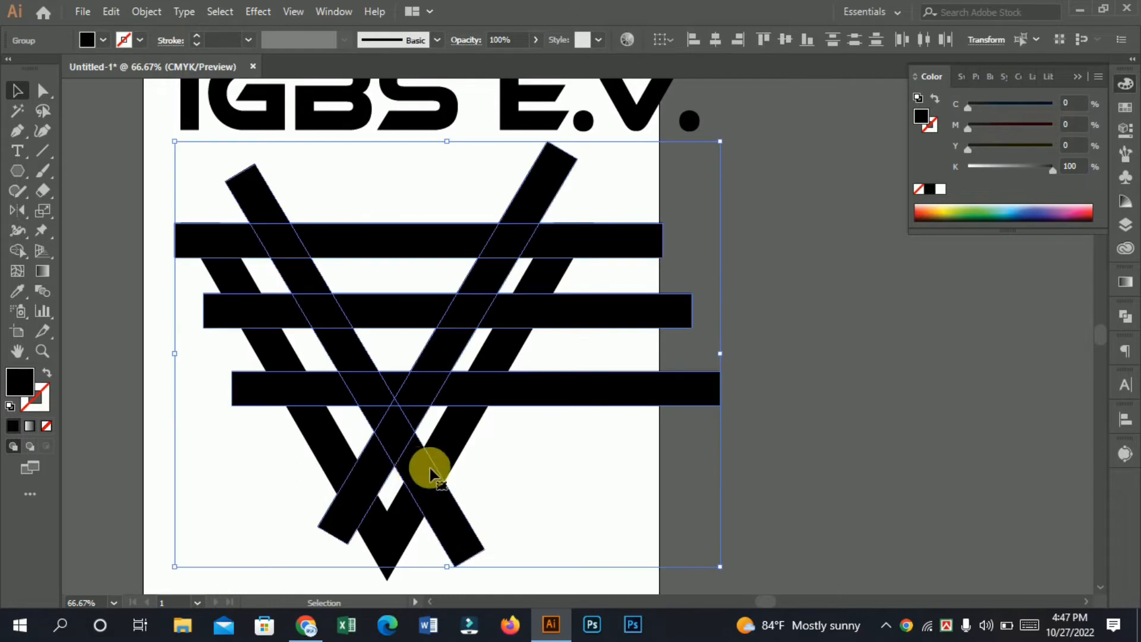
{"action": "key", "text": "Left"}
{"action": "key", "text": "Left"}
{"action": "key", "text": "Left"}
{"action": "key", "text": "Left"}
{"action": "key", "text": "Left"}
{"action": "key", "text": "Left"}
{"action": "key", "text": "Left"}
{"action": "key", "text": "Left"}
{"action": "key", "text": "Left"}
{"action": "key", "text": "Left"}
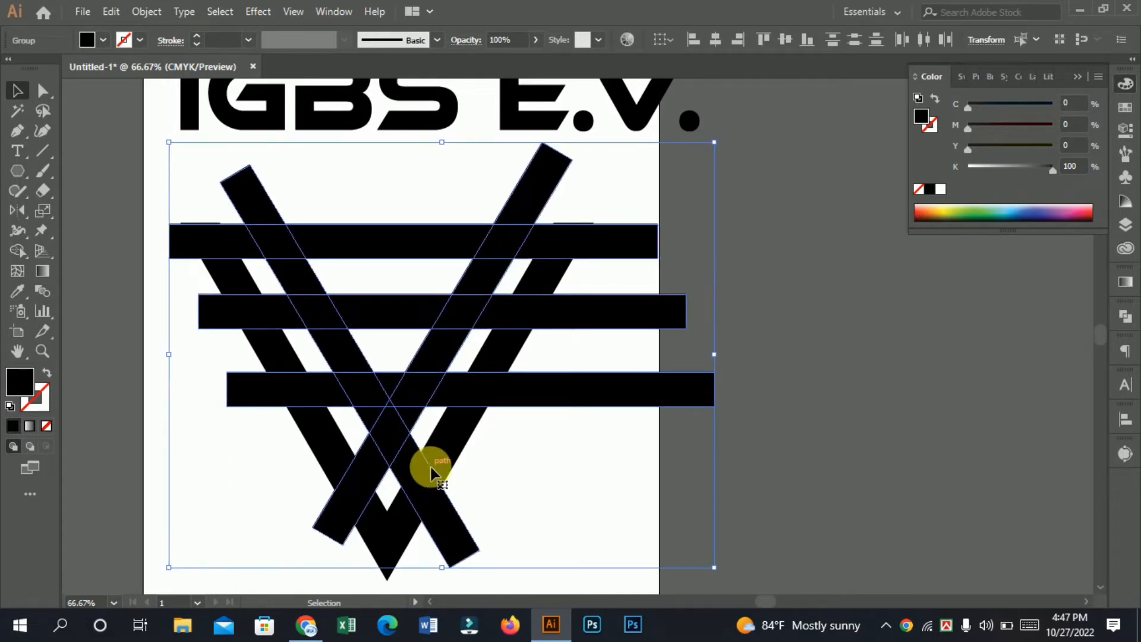
{"action": "key", "text": "Down"}
{"action": "key", "text": "Down"}
{"action": "key", "text": "Down"}
{"action": "key", "text": "Left"}
{"action": "key", "text": "Left"}
{"action": "key", "text": "Left"}
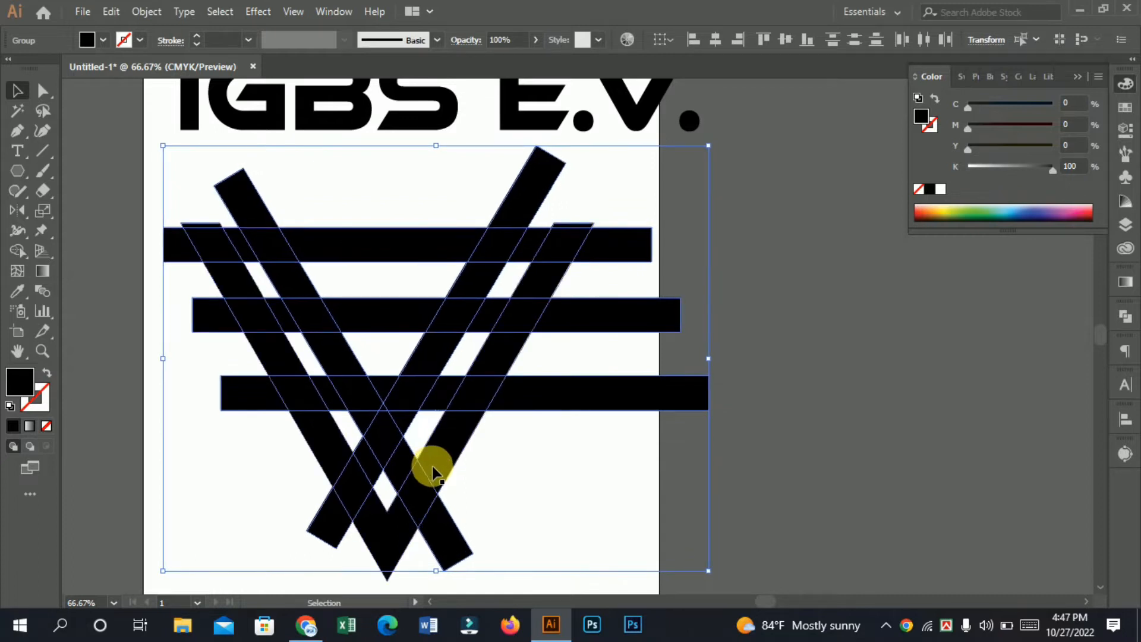
{"action": "key", "text": "Right"}
{"action": "left_click", "coordinate": [815, 390]}
Step: Move the top horizontal bar up about 1.76 mm so its upper edge lines up with the V's arm tops
{"action": "scroll", "coordinate": [400, 320], "scroll_direction": "up", "scroll_amount": 1}
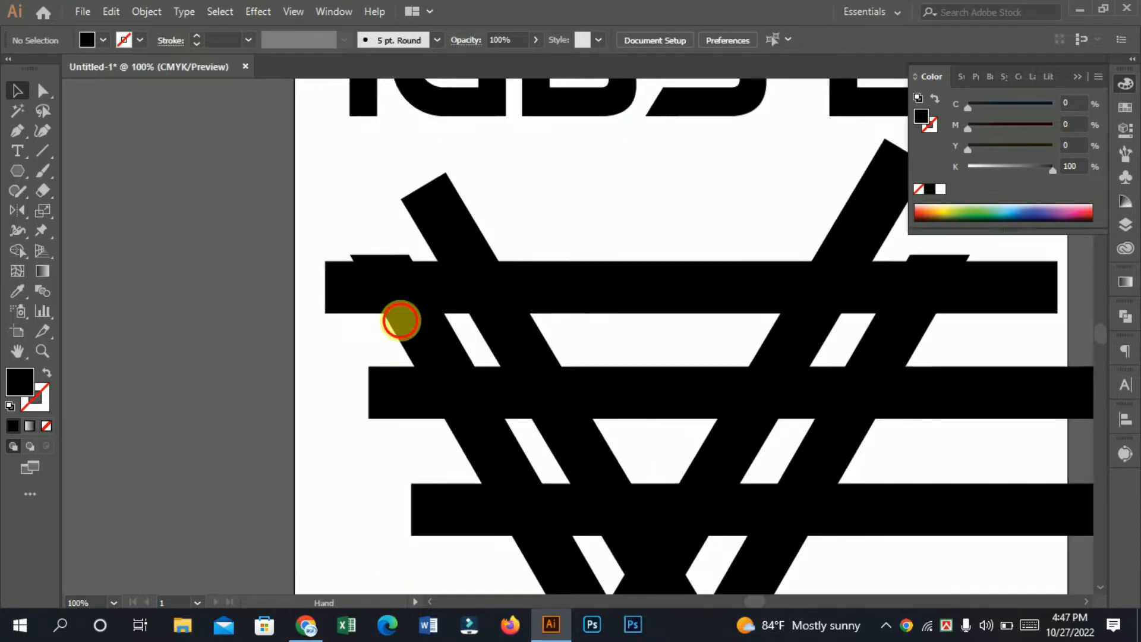
{"action": "left_click_drag", "start_coordinate": [481, 238], "coordinate": [480, 234]}
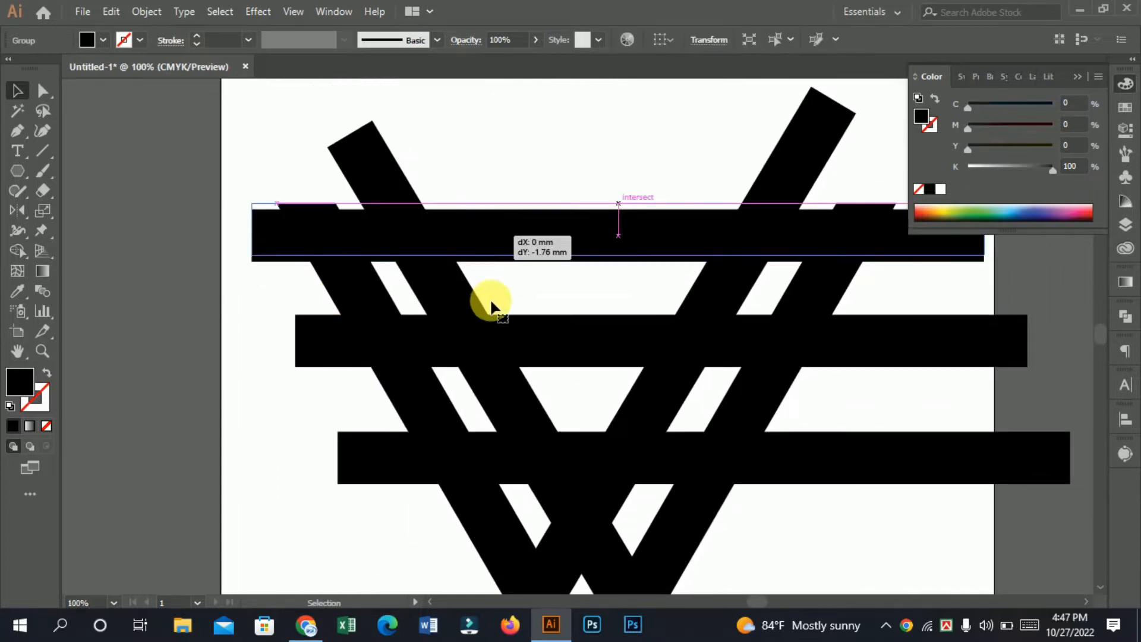
{"action": "left_click_drag", "start_coordinate": [560, 402], "coordinate": [534, 324]}
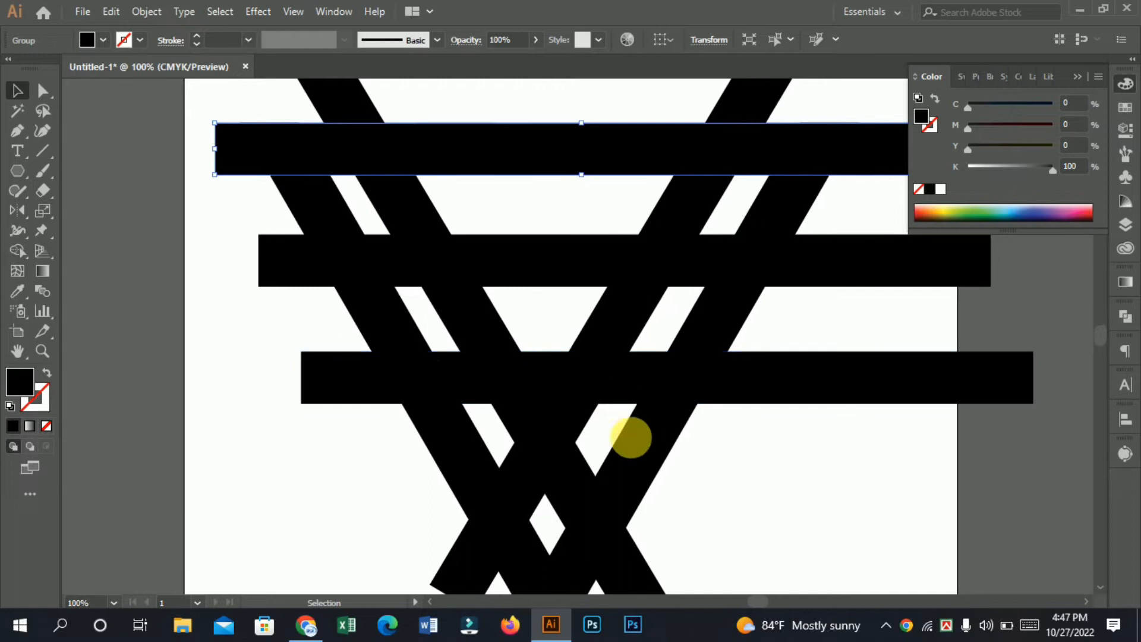
{"action": "left_click_drag", "start_coordinate": [768, 487], "coordinate": [742, 490]}
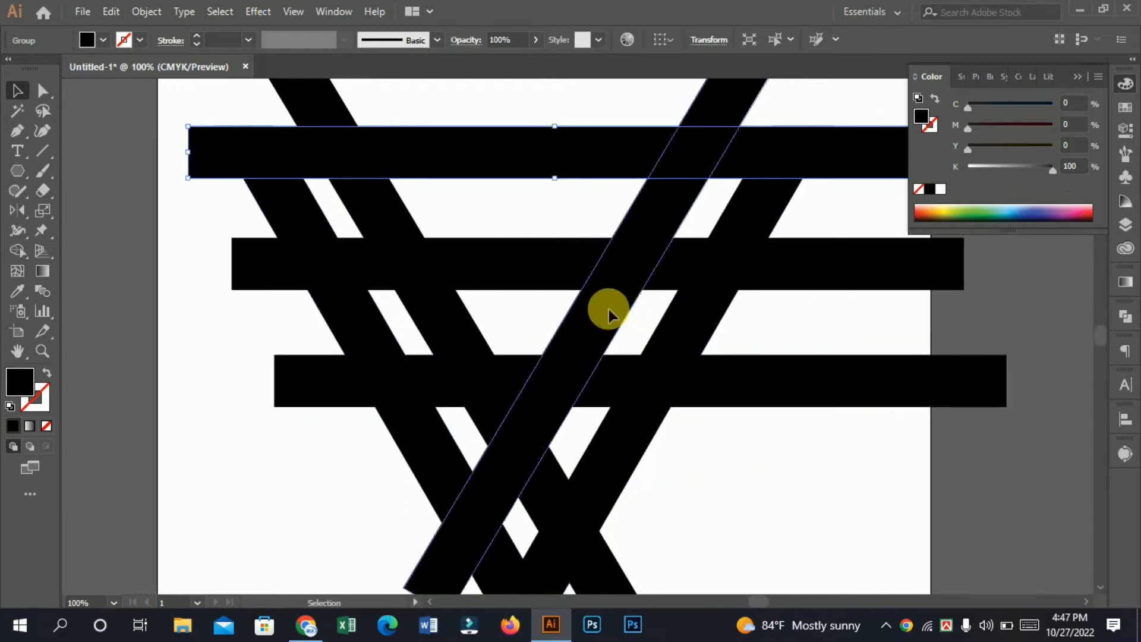
Step: Shift the mirrored diagonal bar slightly right to match its gap from the V's right arm to the gap on the left side
{"action": "left_click_drag", "start_coordinate": [611, 311], "coordinate": [620, 315]}
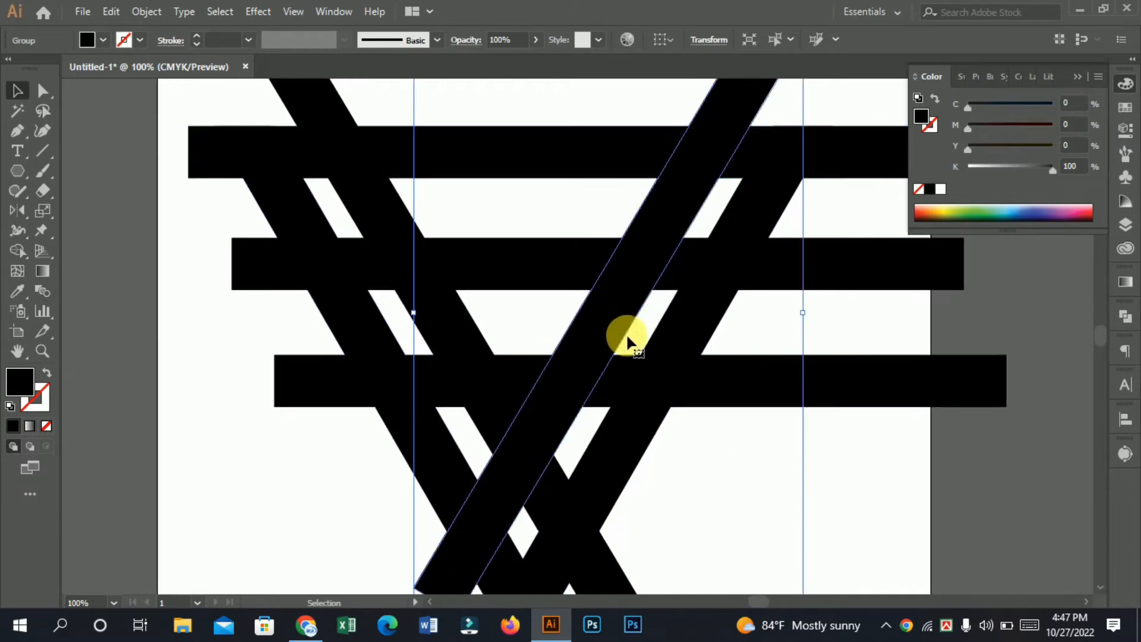
{"action": "left_click_drag", "start_coordinate": [771, 460], "coordinate": [753, 448]}
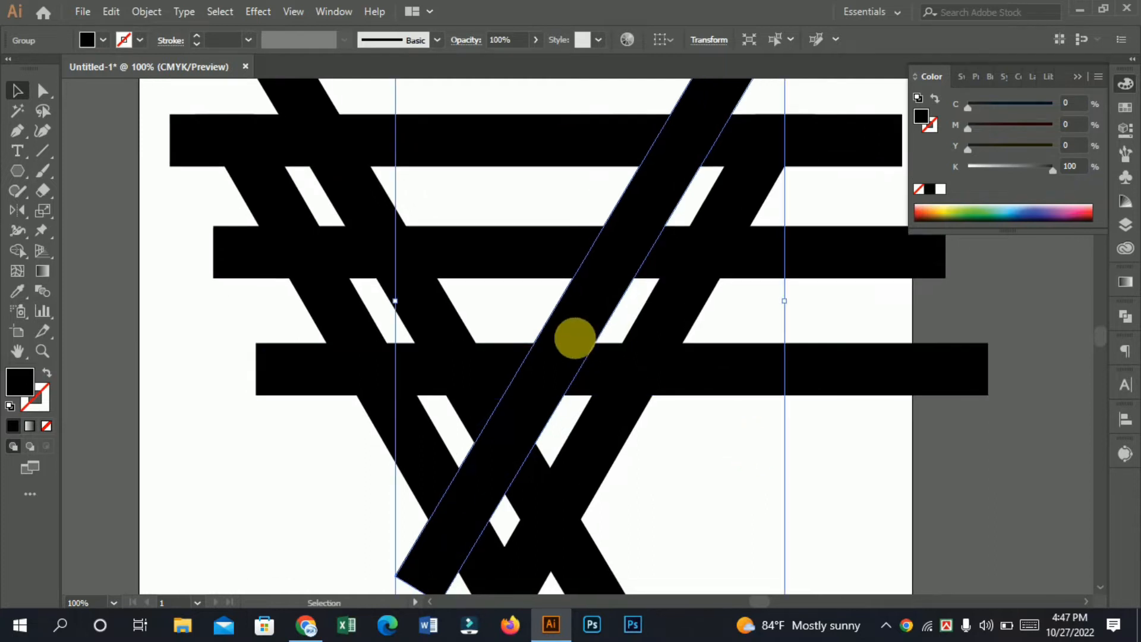
{"action": "left_click_drag", "start_coordinate": [575, 311], "coordinate": [578, 312]}
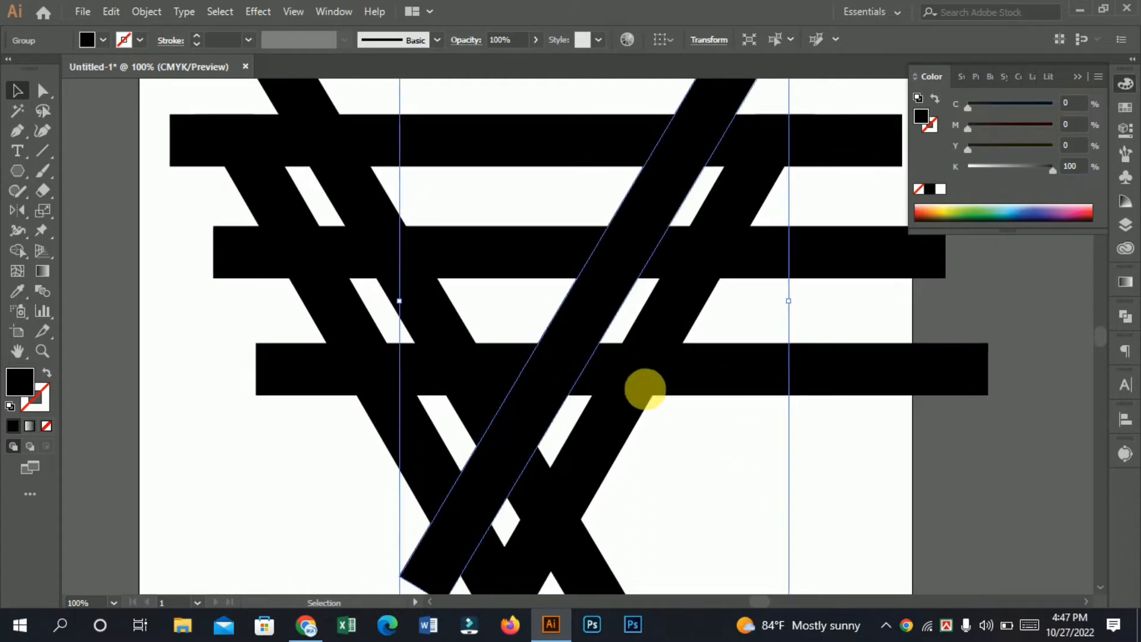
{"action": "key", "text": "a"}
{"action": "key", "text": "ctrl+minus"}
{"action": "key", "text": "ctrl+minus"}
{"action": "key", "text": "ctrl+minus"}
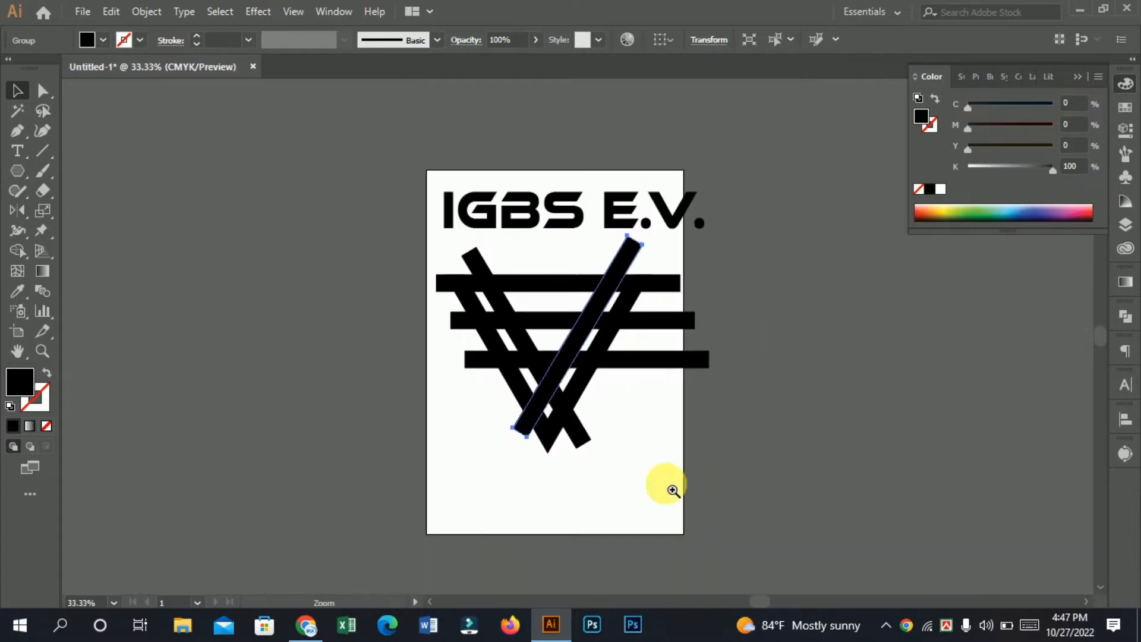
Step: Select the V and all bars, and use Shape Builder to remove the diagonal pieces in the lower gap and the lower left stub
{"action": "scroll", "coordinate": [662, 343], "scroll_direction": "up", "scroll_amount": 1}
{"action": "left_click_drag", "start_coordinate": [662, 343], "coordinate": [657, 328]}
{"action": "left_click_drag", "start_coordinate": [614, 398], "coordinate": [510, 368]}
{"action": "left_click", "coordinate": [520, 336], "text": "ctrl"}
{"action": "key", "text": "v"}
{"action": "left_click_drag", "start_coordinate": [305, 201], "coordinate": [790, 570]}
{"action": "left_click", "coordinate": [17, 252]}
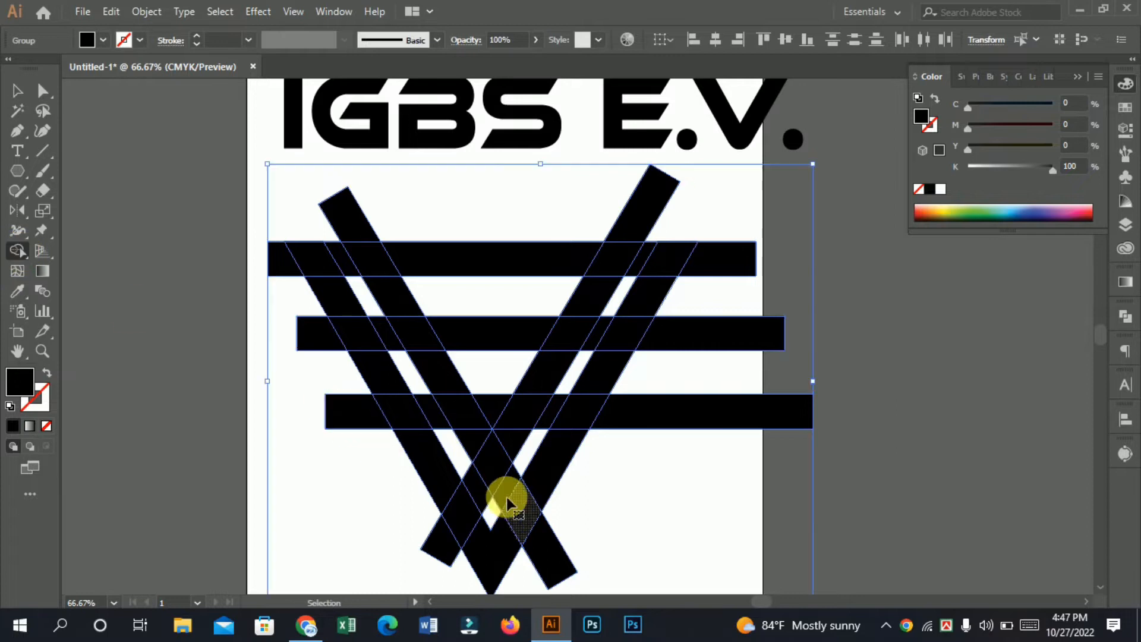
{"action": "left_click", "coordinate": [488, 478], "text": "ctrl"}
{"action": "left_click_drag", "start_coordinate": [545, 480], "coordinate": [327, 569]}
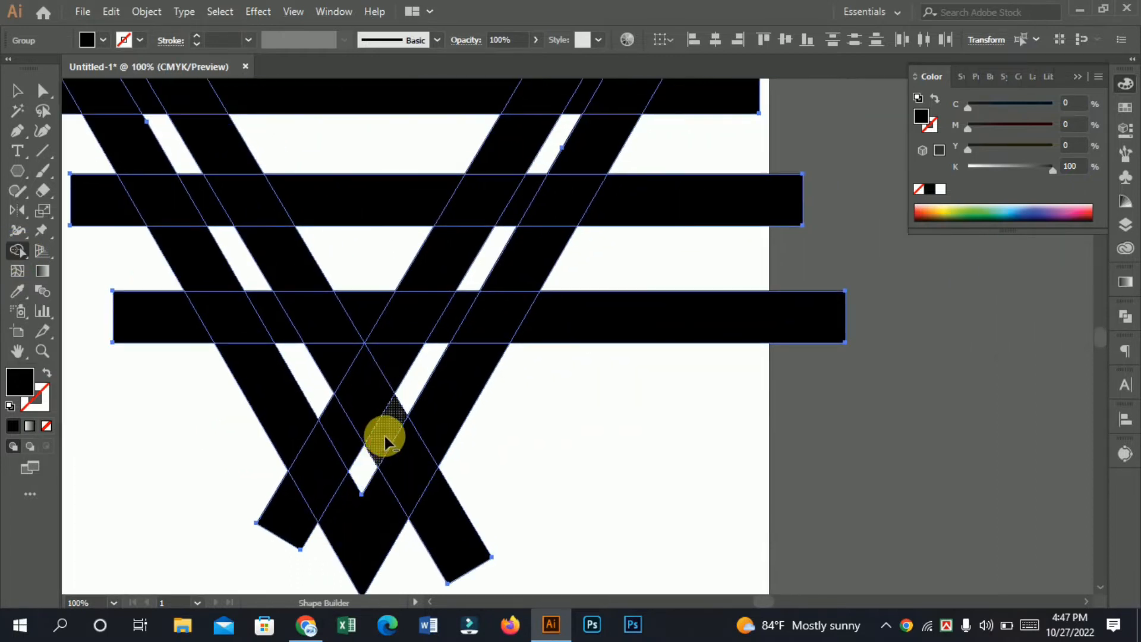
{"action": "left_click", "coordinate": [425, 335], "text": "alt"}
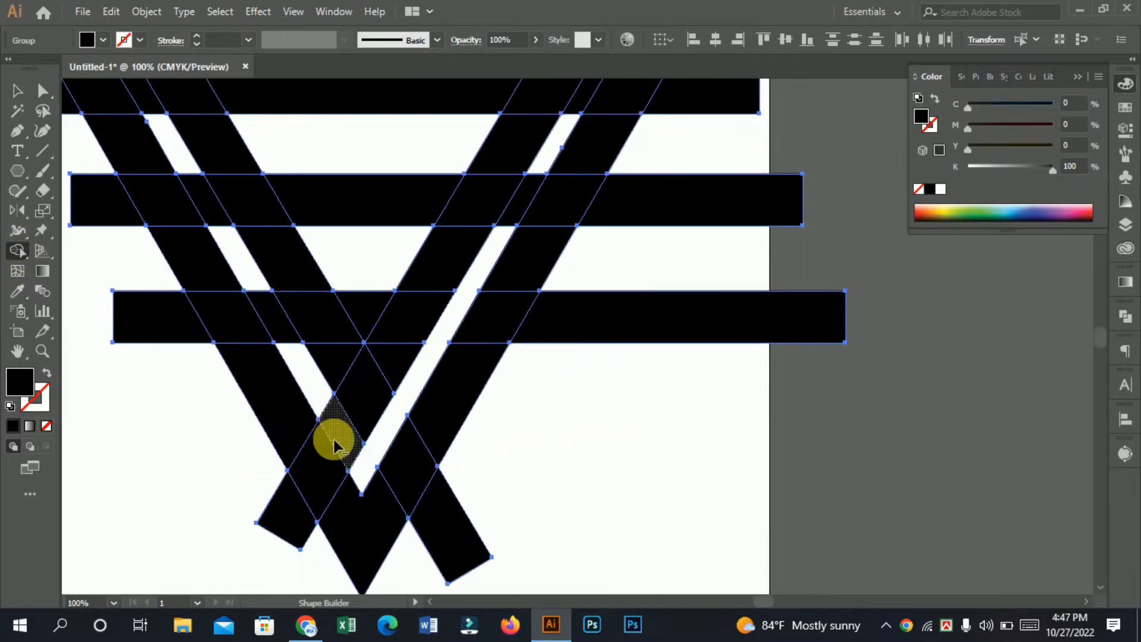
{"action": "left_click", "coordinate": [291, 522], "text": "alt"}
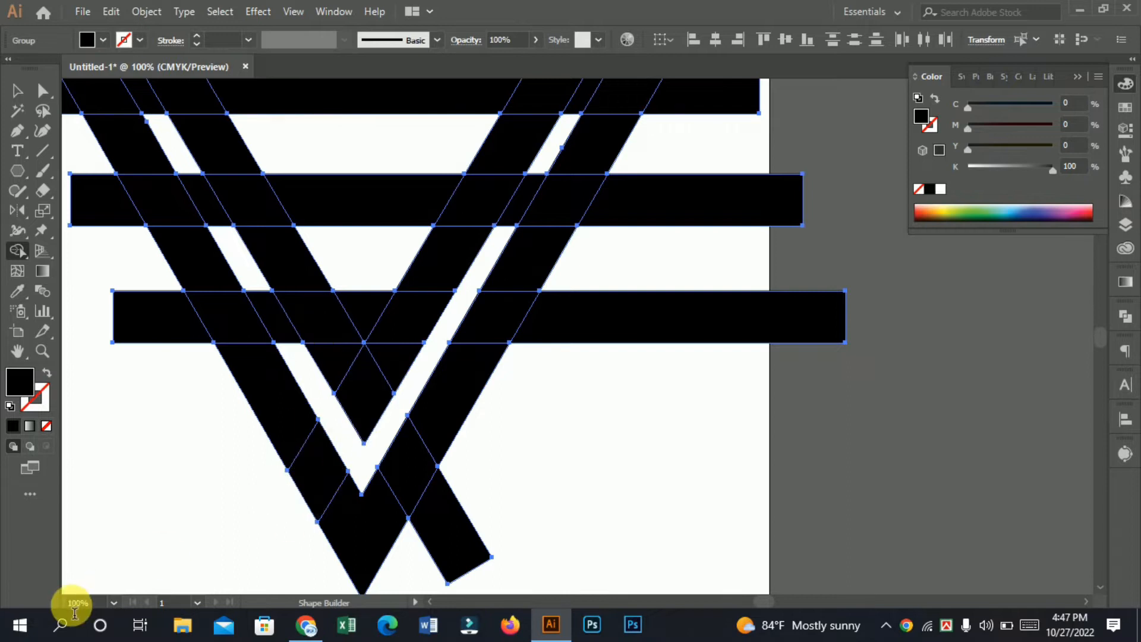
Step: Remove the horizontal bars' ends outside the V and their pieces in the gaps between the arms and the diagonal bars
{"action": "scroll", "coordinate": [606, 446], "scroll_direction": "up", "scroll_amount": 5}
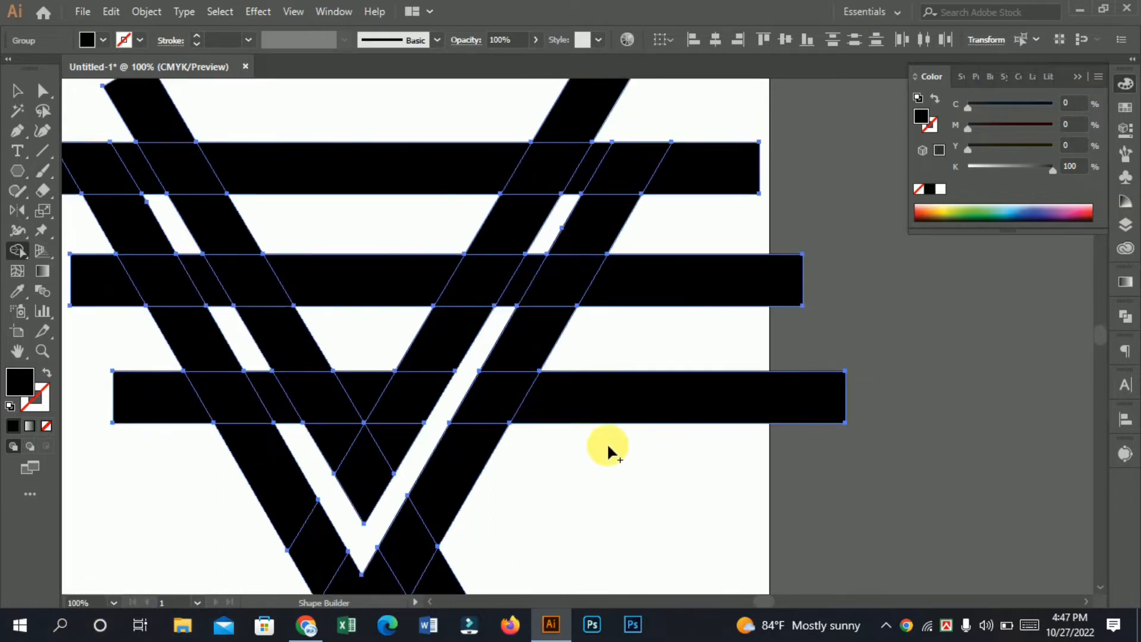
{"action": "mouse_move", "coordinate": [542, 384]}
{"action": "left_mouse_down"}
{"action": "mouse_move", "coordinate": [522, 338]}
{"action": "mouse_move", "coordinate": [572, 254]}
{"action": "left_mouse_up"}
{"action": "left_click_drag", "start_coordinate": [693, 213], "coordinate": [682, 518]}
{"action": "key", "text": "v"}
{"action": "key", "text": "ctrl+minus"}
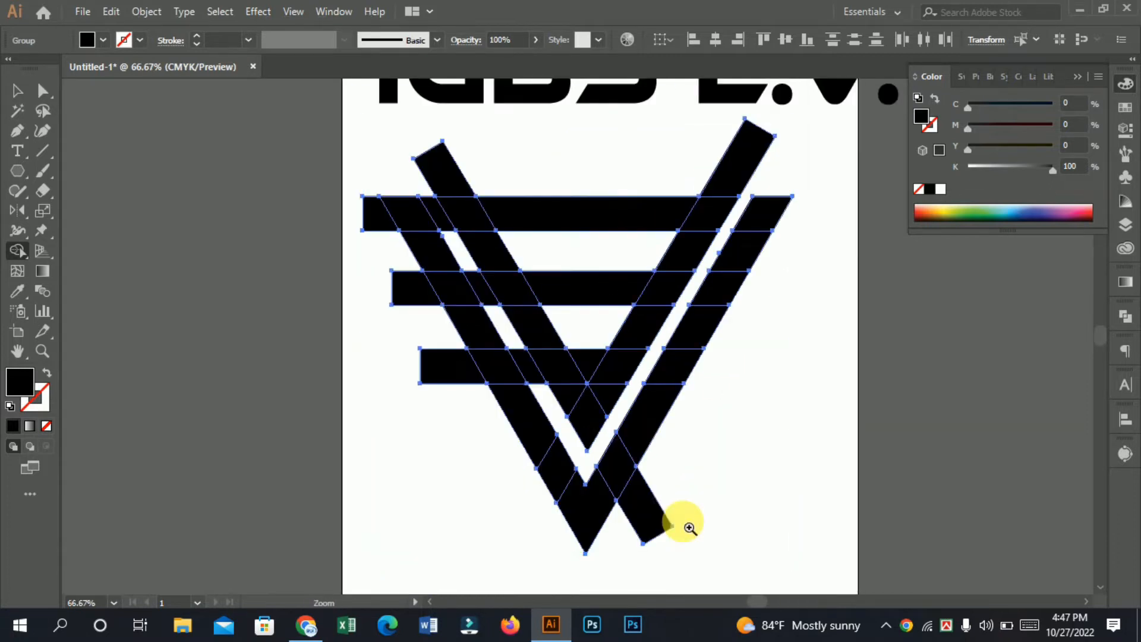
{"action": "key", "text": "space"}
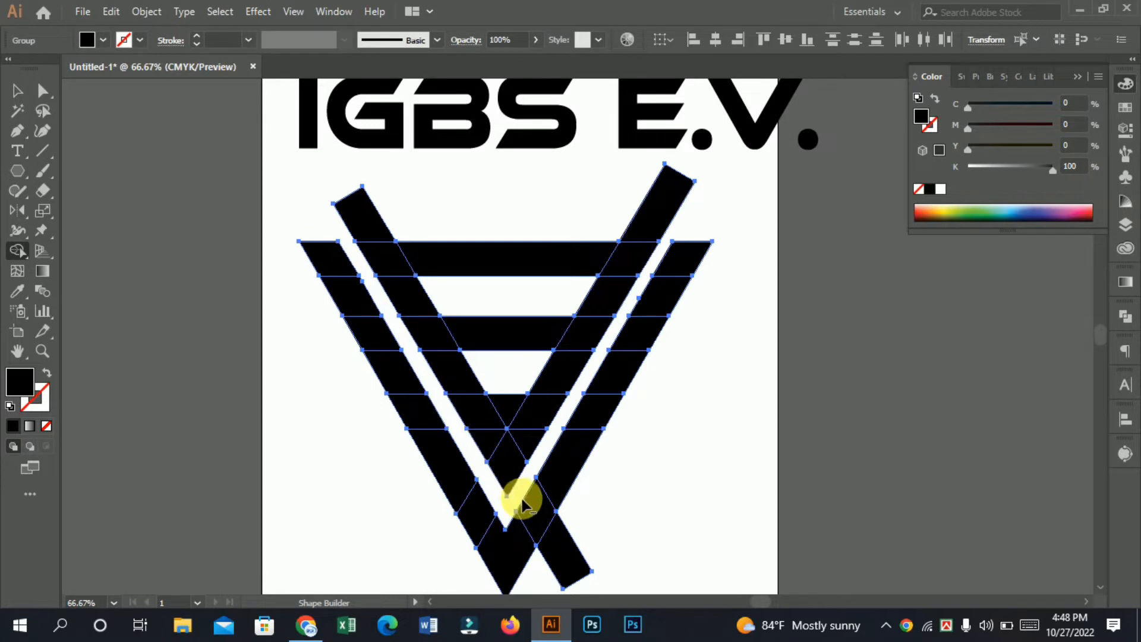
Step: Remove the diagonal bars' ends beyond the V and the right diagonal's sections between the horizontal bars to form an E
{"action": "scroll", "coordinate": [563, 299], "scroll_direction": "up", "scroll_amount": 1}
{"action": "mouse_move", "coordinate": [564, 299]}
{"action": "left_mouse_down"}
{"action": "mouse_move", "coordinate": [578, 321]}
{"action": "mouse_move", "coordinate": [543, 331]}
{"action": "left_mouse_up"}
{"action": "left_click", "coordinate": [242, 214], "text": "alt"}
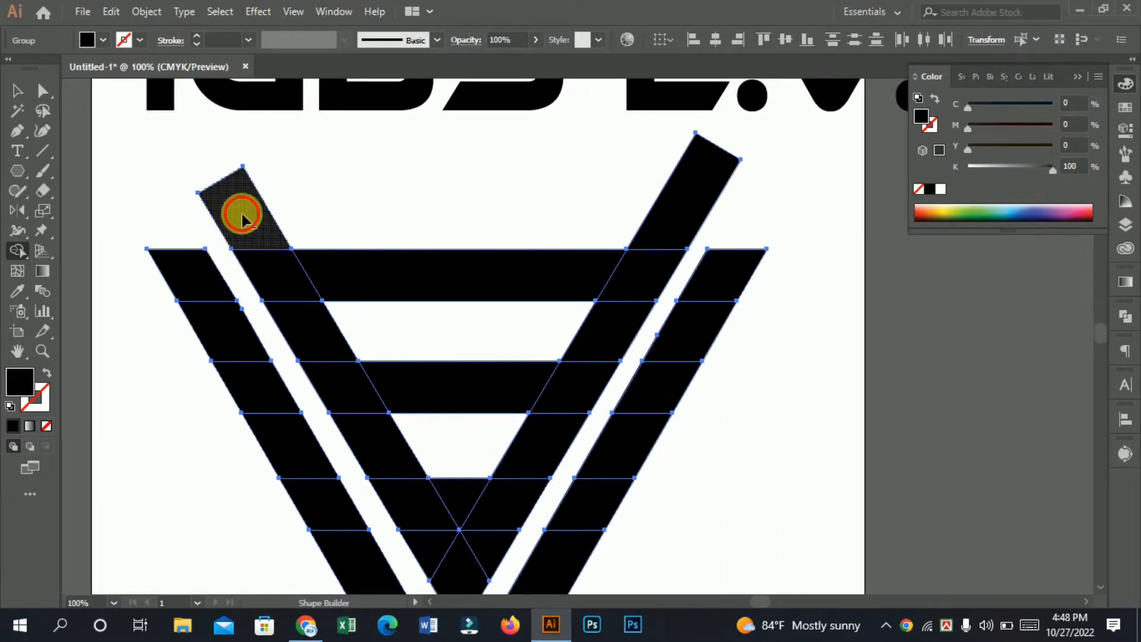
{"action": "left_click", "coordinate": [682, 214], "text": "alt"}
{"action": "left_click", "coordinate": [622, 343], "text": "alt"}
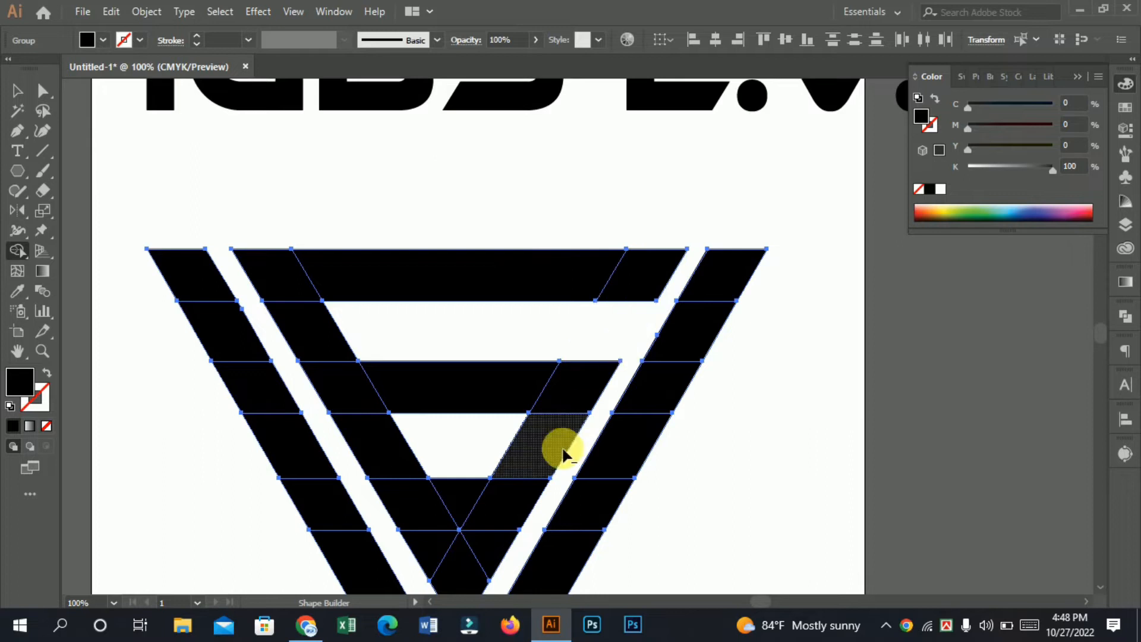
{"action": "left_click", "coordinate": [529, 455], "text": "alt"}
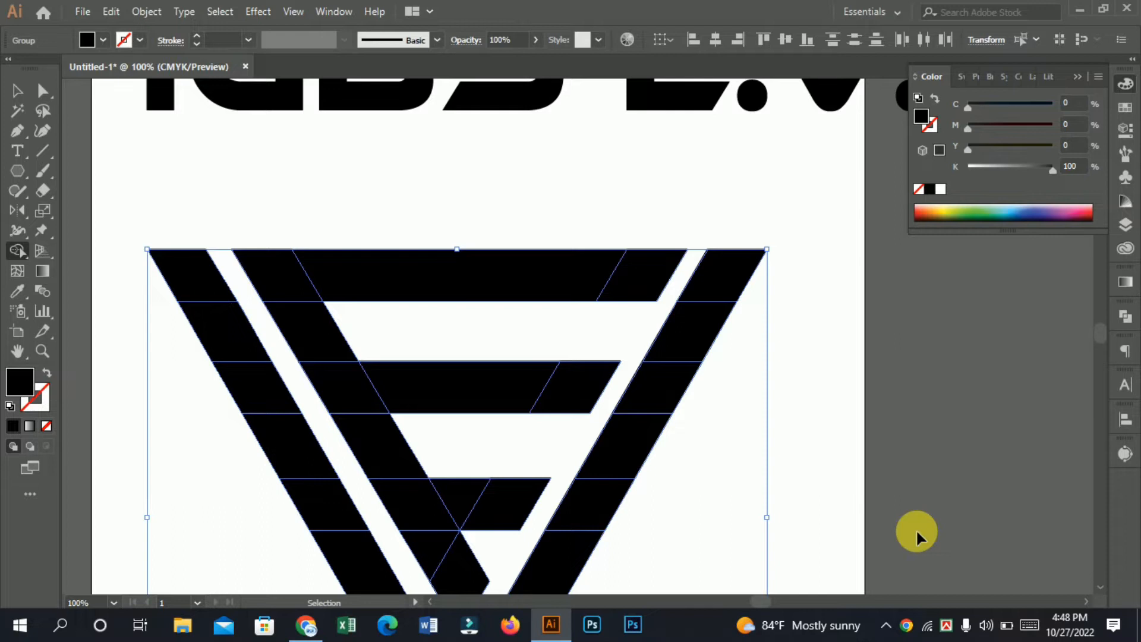
Step: Try removing the pointed tip pieces below the E's lowest bar
{"action": "scroll", "coordinate": [493, 431], "scroll_direction": "down", "scroll_amount": 3}
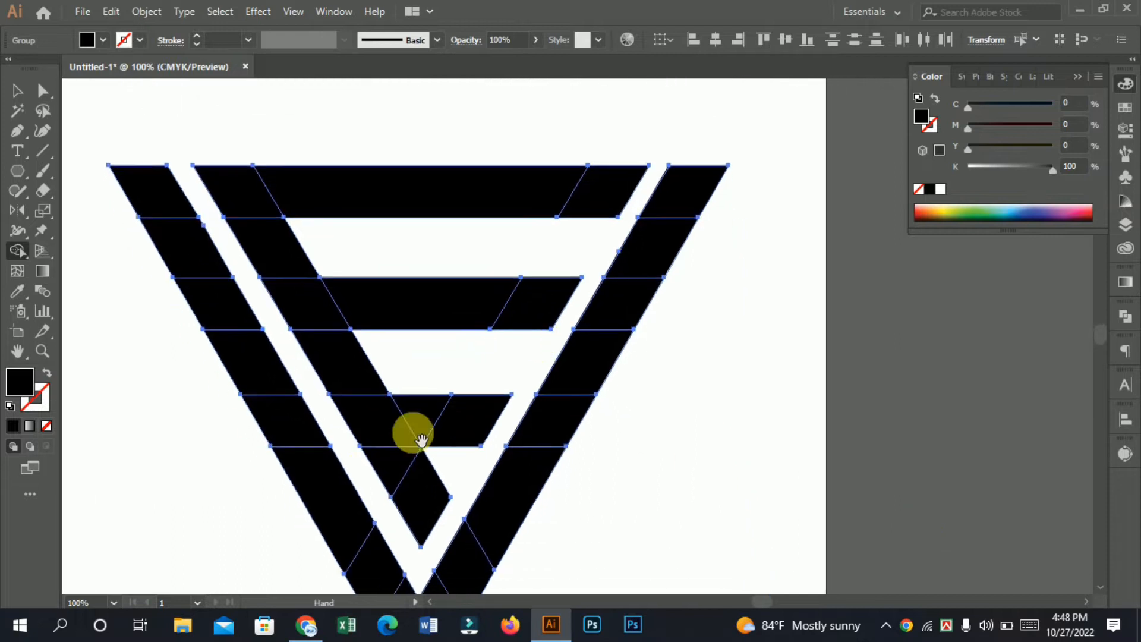
{"action": "left_click", "coordinate": [422, 483], "text": "alt"}
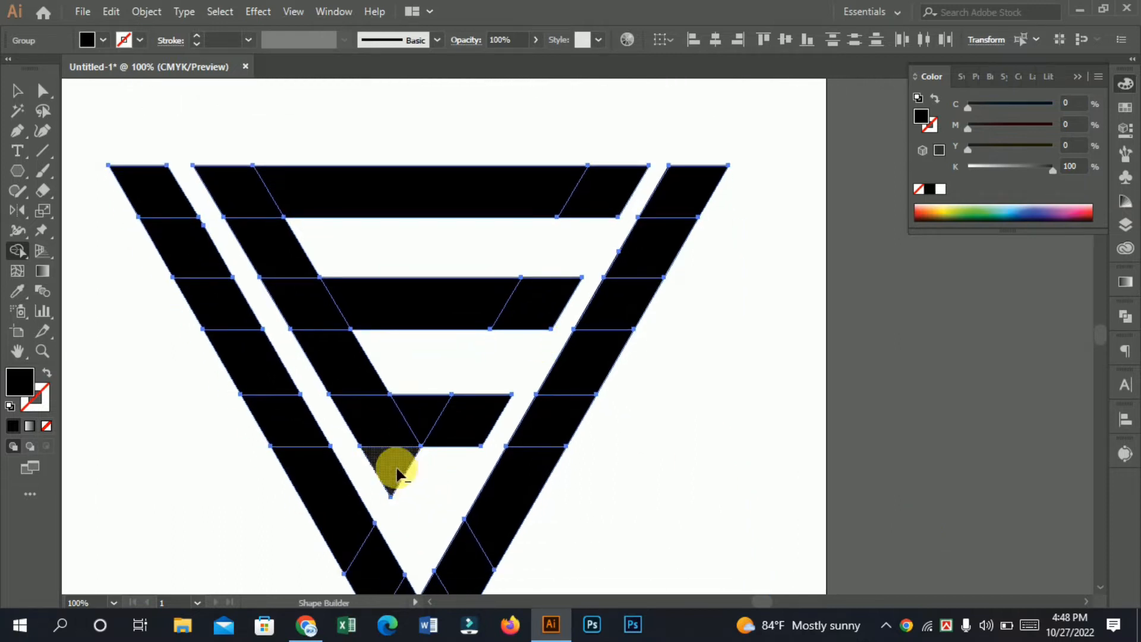
{"action": "key", "text": "v"}
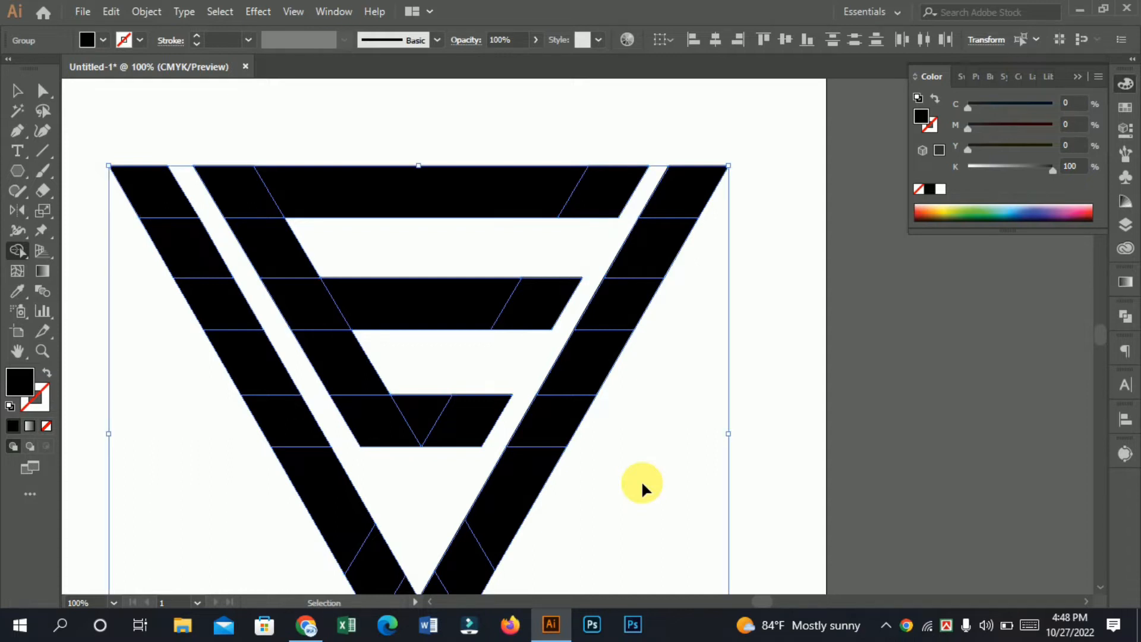
Step: Undo the removal of the tip pieces below the E's lowest bar
{"action": "key", "text": "ctrl+minus"}
{"action": "key", "text": "ctrl+minus"}
{"action": "key", "text": "ctrl+minus"}
{"action": "left_click_drag", "start_coordinate": [589, 267], "coordinate": [518, 306]}
{"action": "left_click", "coordinate": [518, 306], "text": "ctrl"}
{"action": "left_click_drag", "start_coordinate": [590, 337], "coordinate": [520, 289]}
{"action": "key", "text": "ctrl+z"}
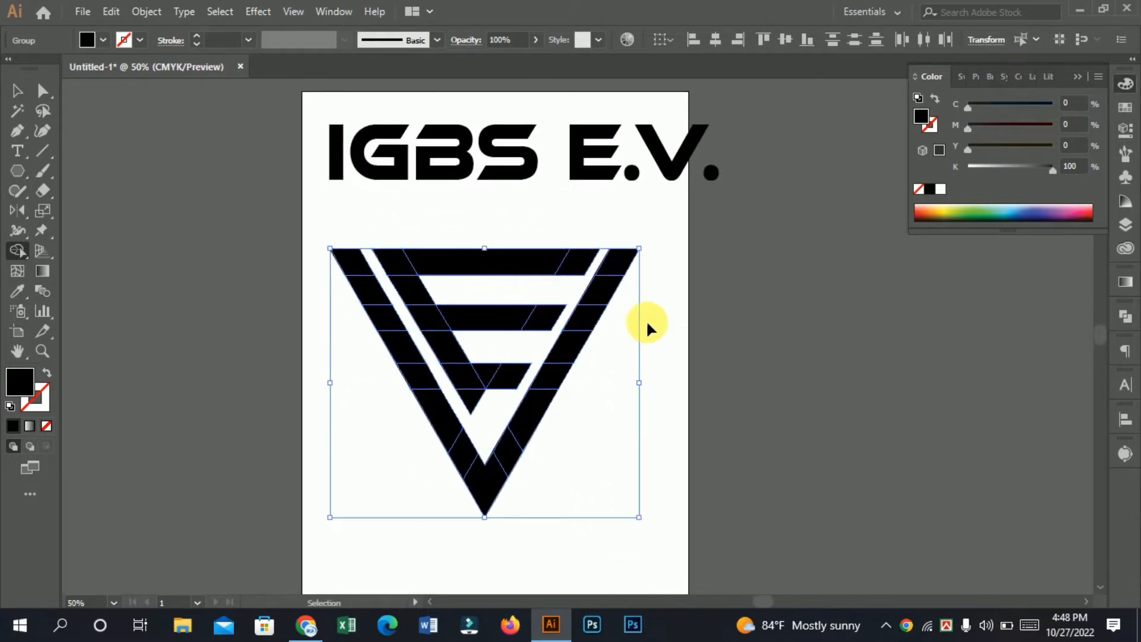
{"action": "key", "text": "ctrl+z"}
{"action": "left_click", "coordinate": [485, 354], "text": "ctrl"}
{"action": "left_click_drag", "start_coordinate": [560, 392], "coordinate": [462, 391]}
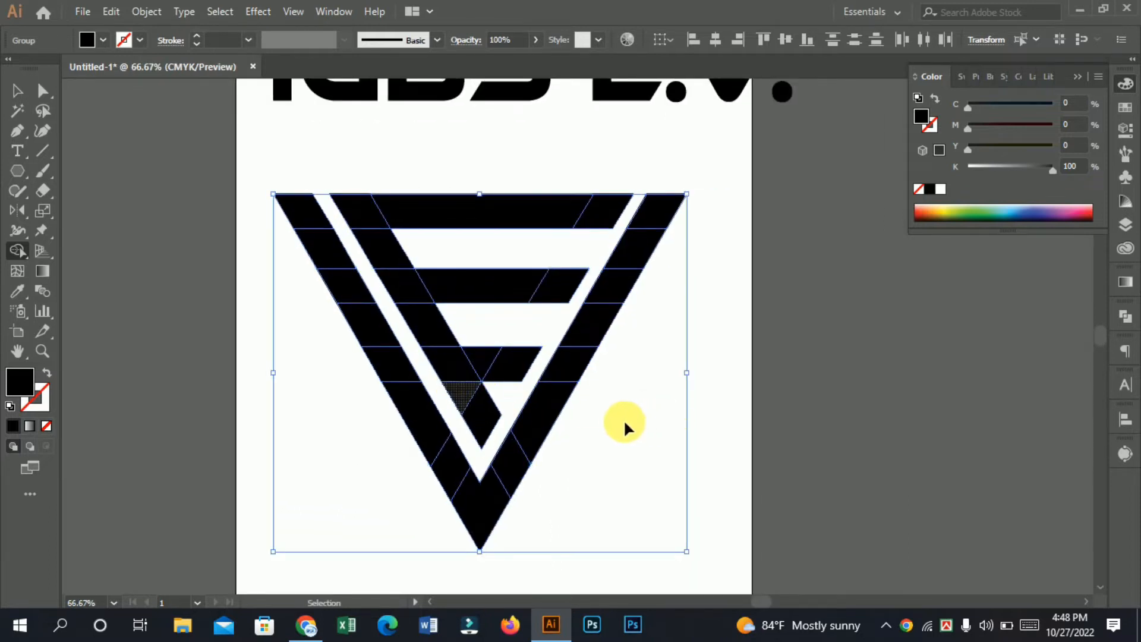
{"action": "left_click_drag", "start_coordinate": [521, 353], "coordinate": [548, 382]}
Step: Deselect the symbol and view it together with the lettering on the whole artboard
{"action": "left_click", "coordinate": [24, 92]}
{"action": "left_click", "coordinate": [490, 328]}
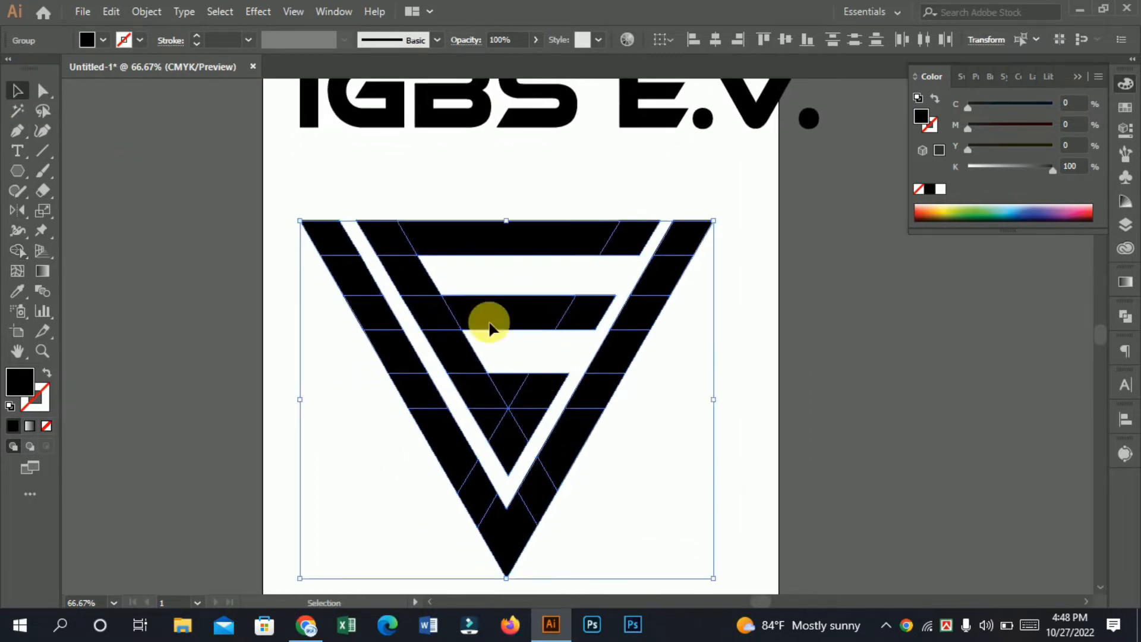
{"action": "left_click", "coordinate": [860, 364]}
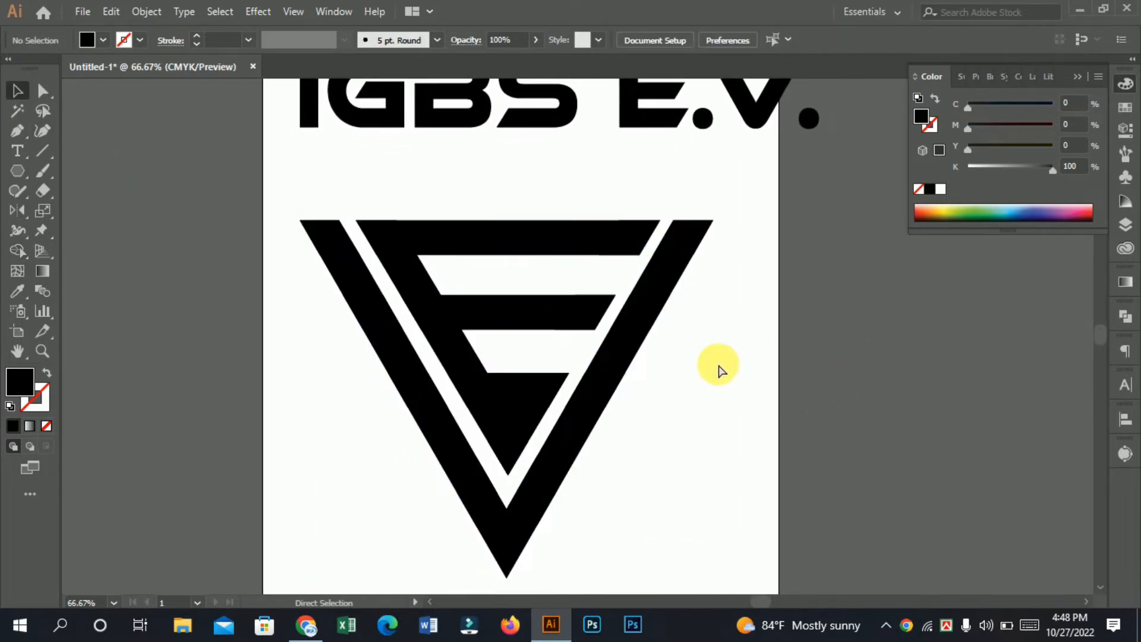
{"action": "key", "text": "ctrl+minus"}
{"action": "key", "text": "ctrl+minus"}
{"action": "key", "text": "ctrl+minus"}
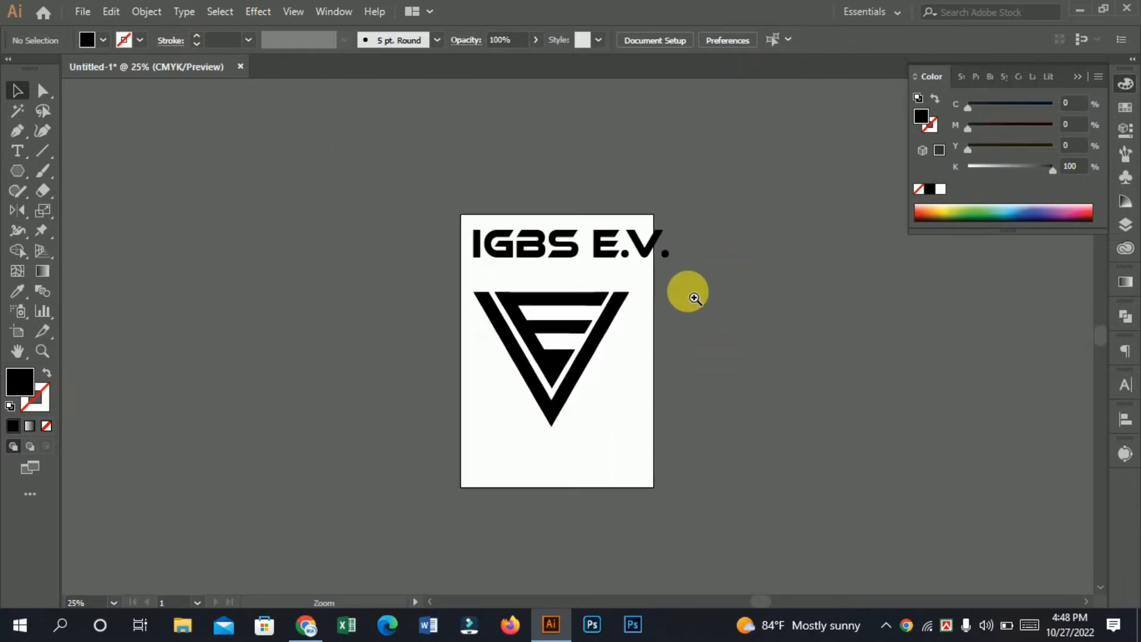
Step: Examine the E's horizontal bars and pointed lower end inside the V, together with the lettering above
{"action": "left_click", "coordinate": [555, 345], "text": "ctrl"}
{"action": "left_click_drag", "start_coordinate": [658, 380], "coordinate": [587, 384]}
{"action": "left_click", "coordinate": [517, 346], "text": "ctrl"}
{"action": "left_click_drag", "start_coordinate": [545, 328], "coordinate": [491, 321]}
{"action": "left_click", "coordinate": [497, 336], "text": "ctrl"}
{"action": "left_click_drag", "start_coordinate": [558, 358], "coordinate": [456, 391]}
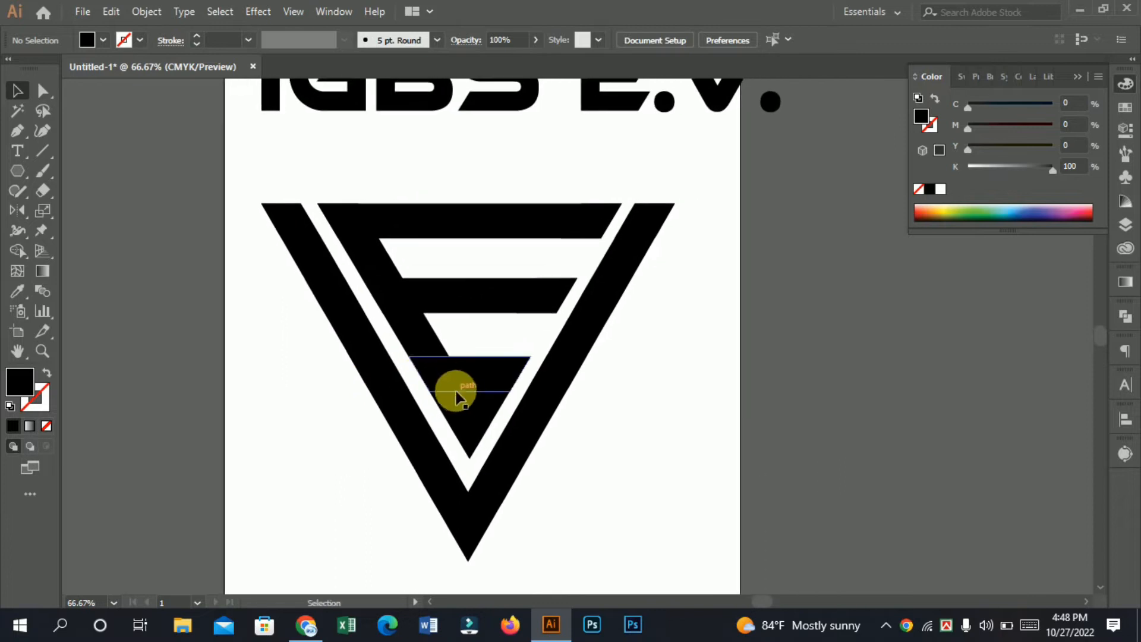
{"action": "left_click", "coordinate": [460, 394]}
{"action": "left_click", "coordinate": [690, 434]}
{"action": "left_click_drag", "start_coordinate": [487, 256], "coordinate": [520, 336]}
{"action": "left_click", "coordinate": [525, 343], "text": "alt"}
{"action": "left_click", "coordinate": [526, 344], "text": "alt"}
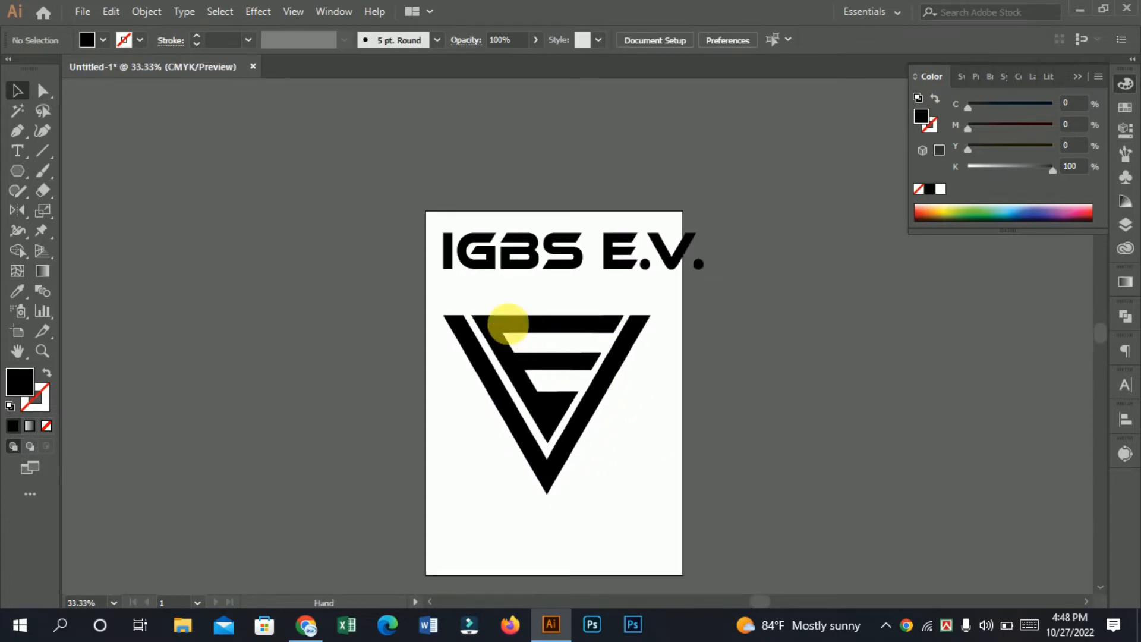
{"action": "left_click_drag", "start_coordinate": [606, 425], "coordinate": [577, 354]}
{"action": "left_click", "coordinate": [523, 290]}
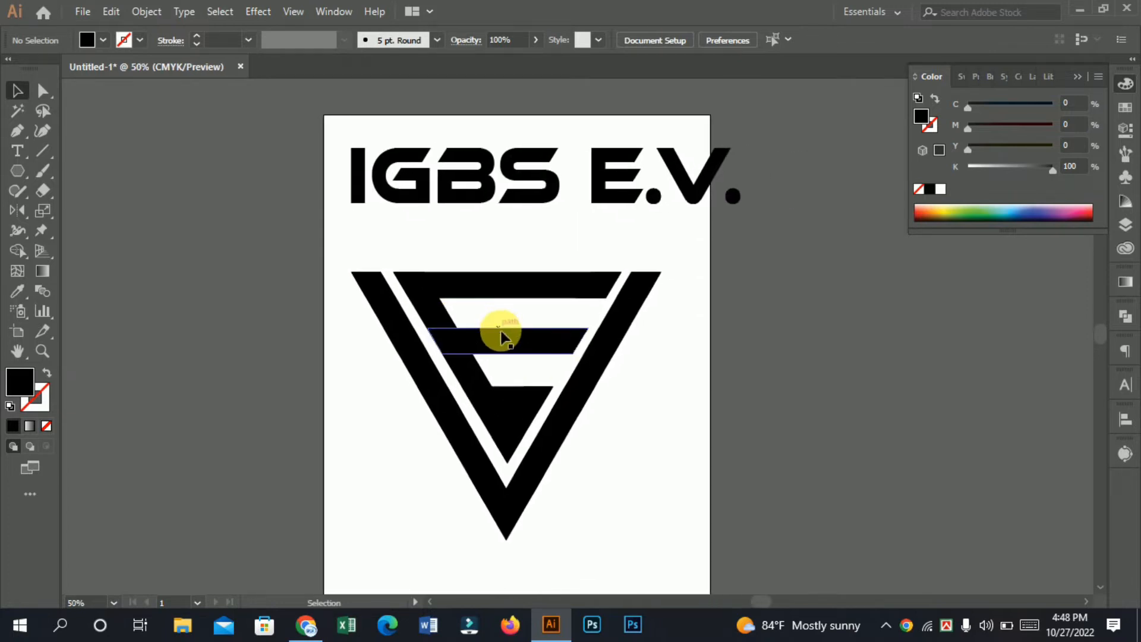
{"action": "left_click_drag", "start_coordinate": [549, 416], "coordinate": [537, 318]}
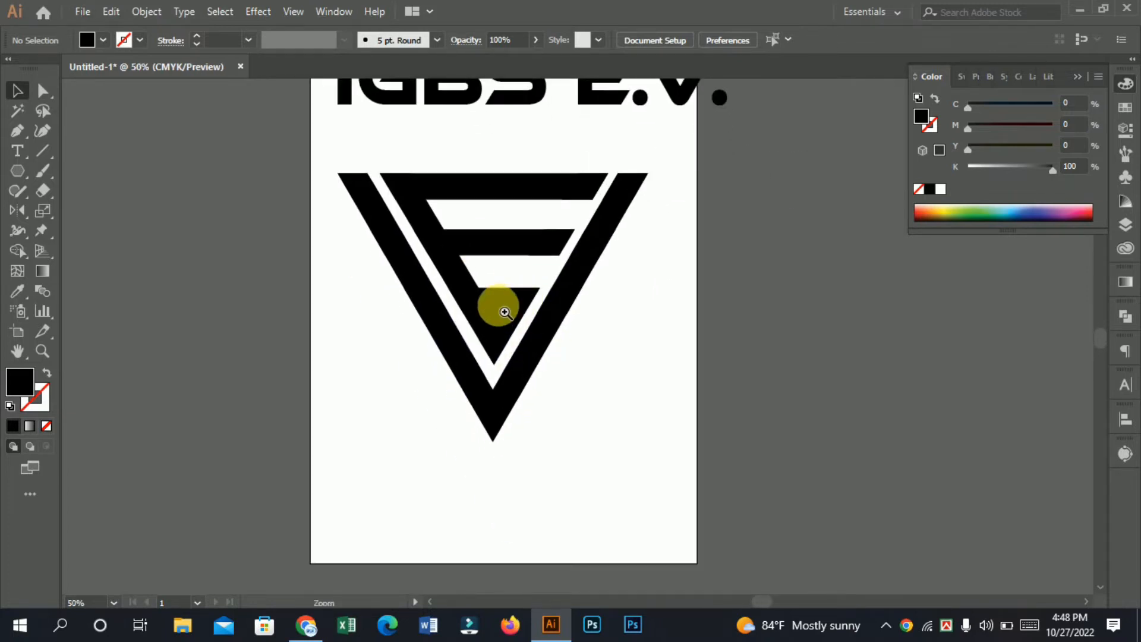
{"action": "left_click", "coordinate": [504, 312]}
{"action": "left_click", "coordinate": [543, 327]}
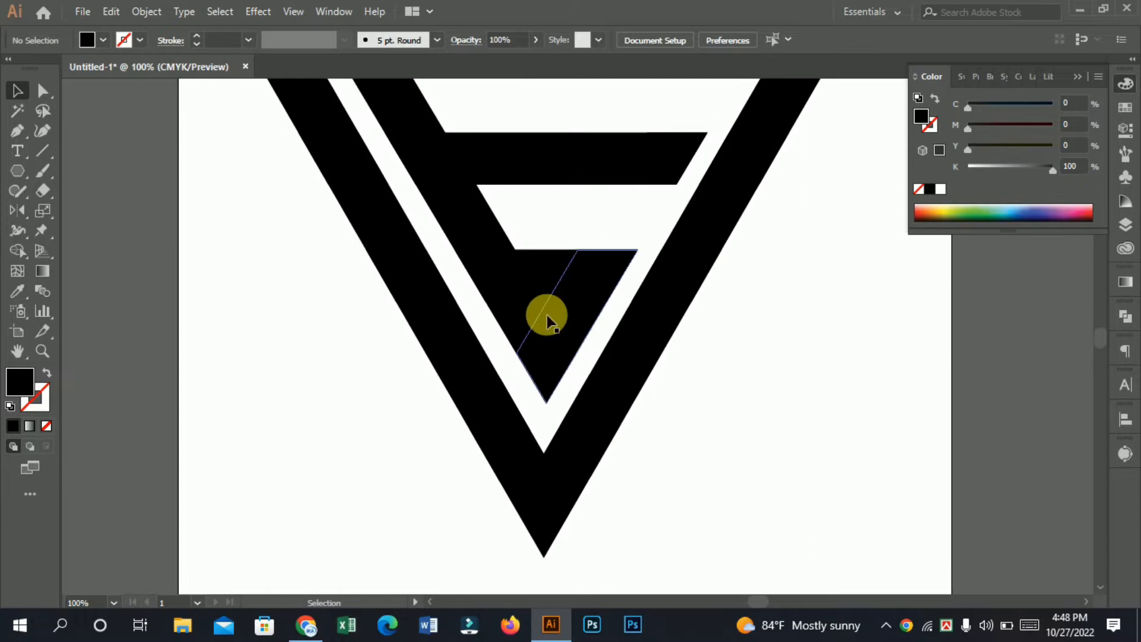
{"action": "left_click", "coordinate": [547, 321]}
{"action": "left_click", "coordinate": [846, 361]}
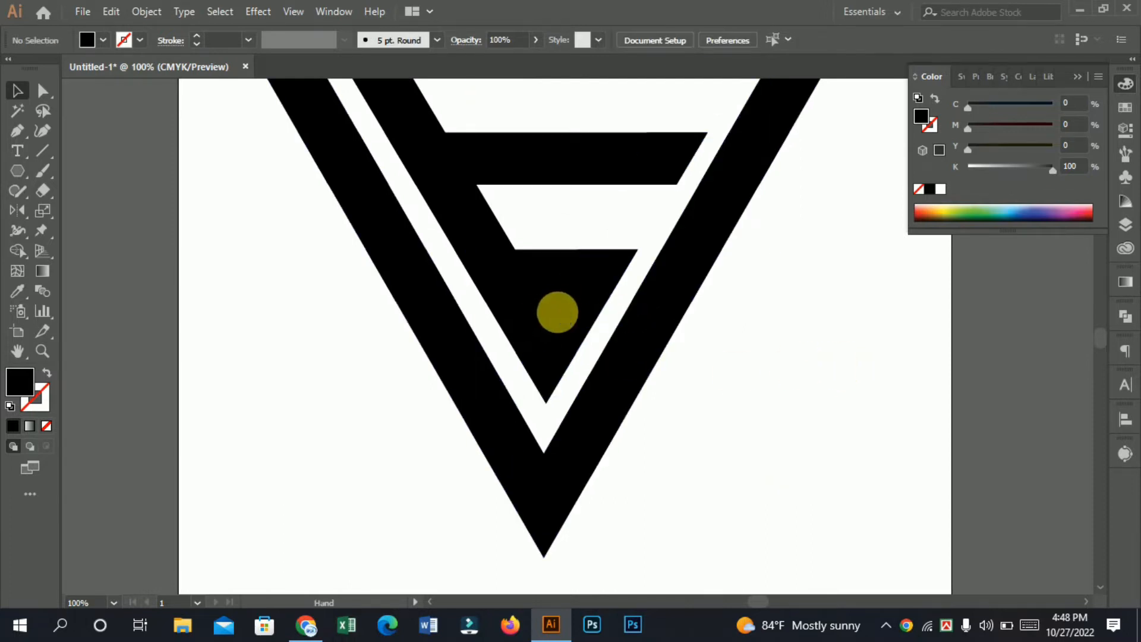
Step: Select the whole symbol and place a duplicate of it beside the artboard's left edge
{"action": "left_click_drag", "start_coordinate": [430, 233], "coordinate": [659, 360]}
{"action": "key", "text": "ctrl+minus"}
{"action": "key", "text": "ctrl+minus"}
{"action": "key", "text": "ctrl+minus"}
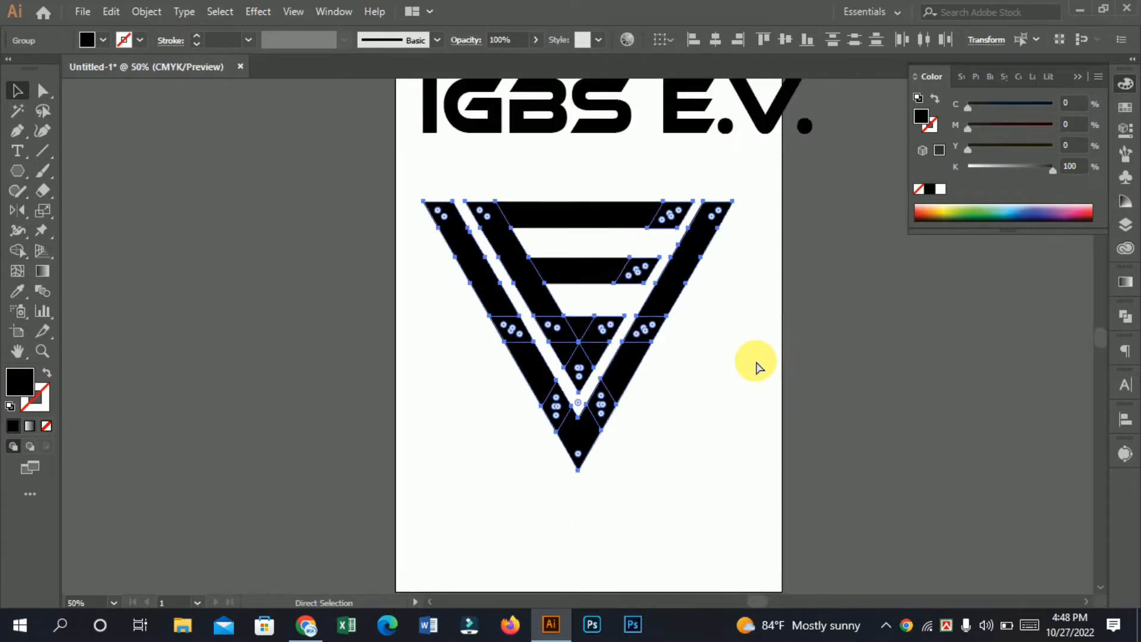
{"action": "key", "text": "v"}
{"action": "left_click", "coordinate": [431, 237]}
{"action": "left_click_drag", "start_coordinate": [465, 235], "coordinate": [682, 420]}
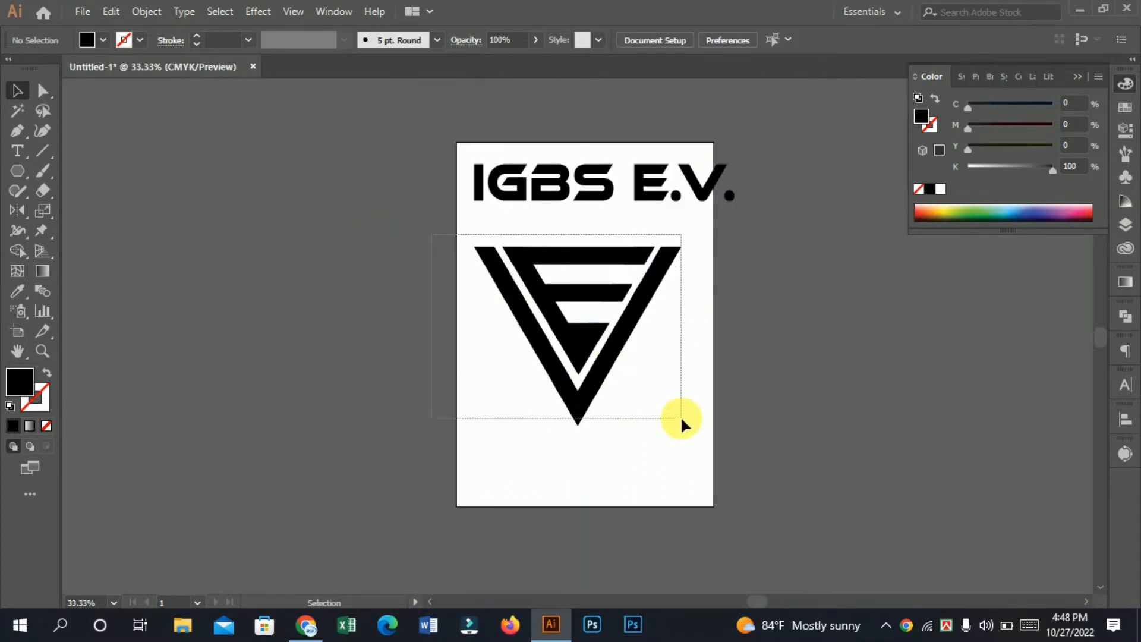
{"action": "left_click_drag", "start_coordinate": [560, 293], "coordinate": [338, 294]}
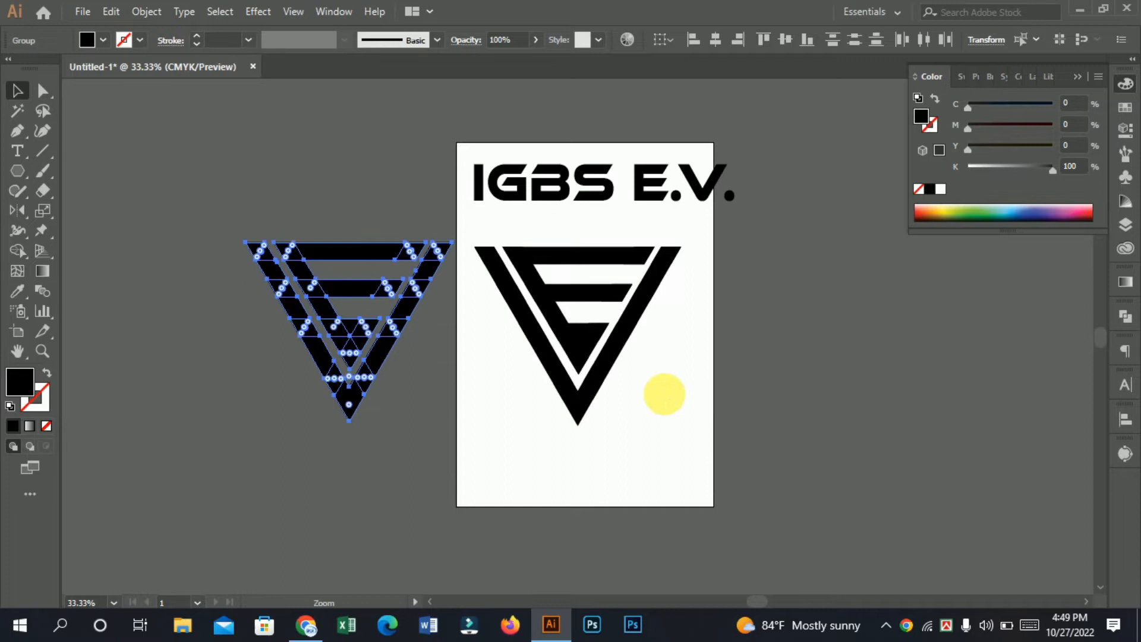
Step: Remove the pointed tip pieces below the E's lowest bar in the artboard symbol with Shape Builder
{"action": "scroll", "coordinate": [661, 397], "scroll_direction": "up", "scroll_amount": 1}
{"action": "left_click_drag", "start_coordinate": [407, 286], "coordinate": [594, 383]}
{"action": "left_click", "coordinate": [20, 252]}
{"action": "left_click_drag", "start_coordinate": [495, 325], "coordinate": [528, 328]}
{"action": "key", "text": "v"}
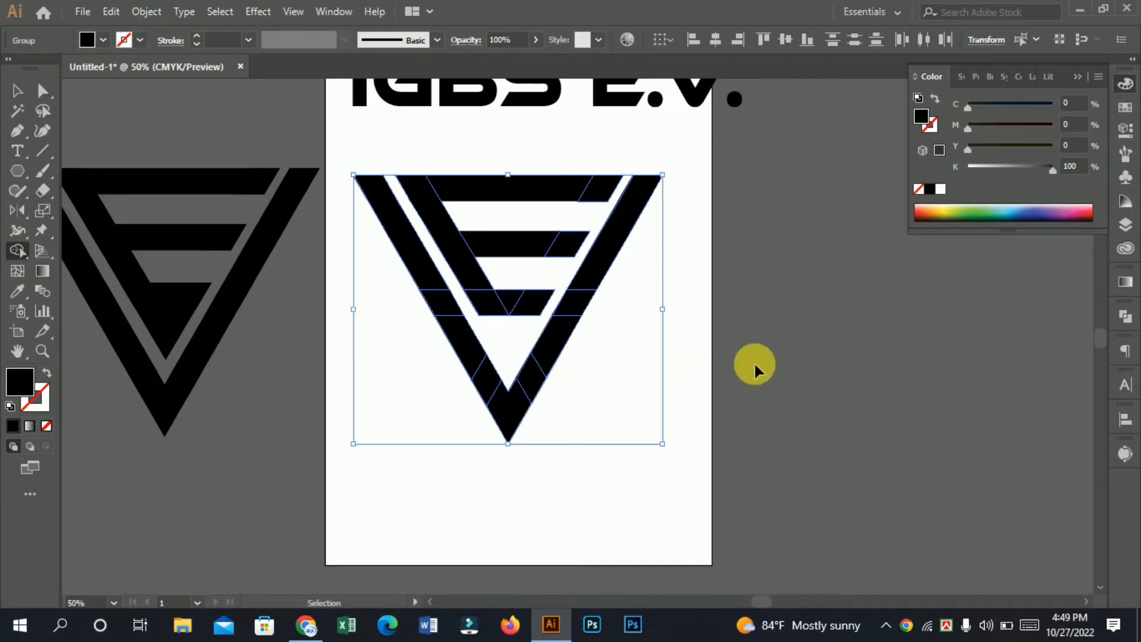
Step: Deselect the symbol and compare the trimmed version with the pointed copy beside the artboard and the lettering
{"action": "key", "text": "ctrl+minus"}
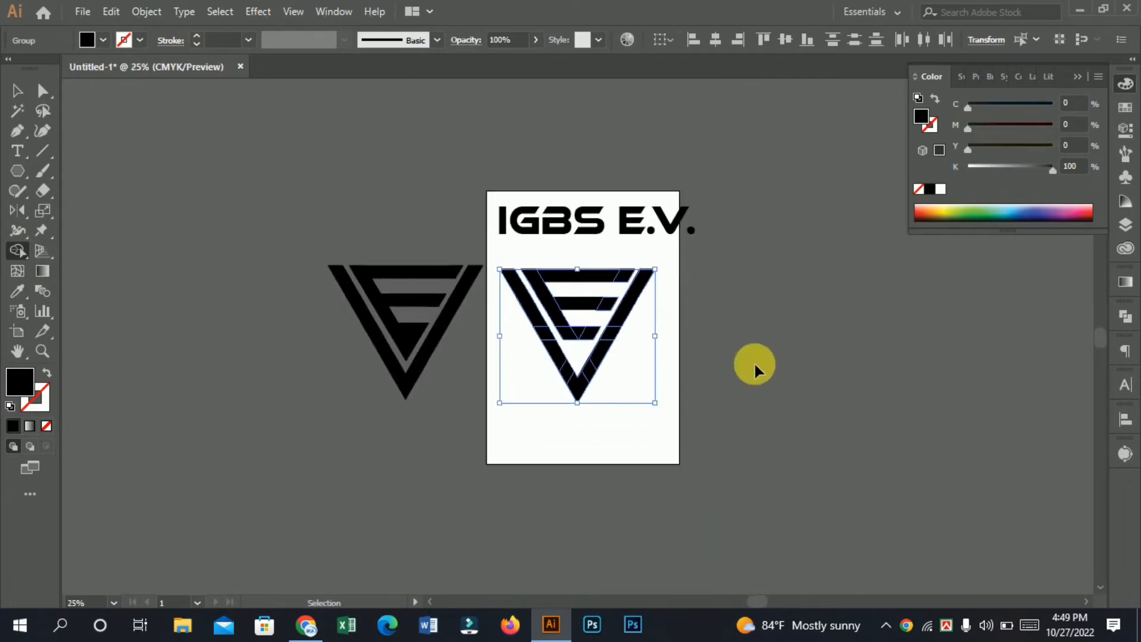
{"action": "key", "text": "z"}
{"action": "left_click", "coordinate": [631, 306]}
{"action": "key", "text": "shift+m"}
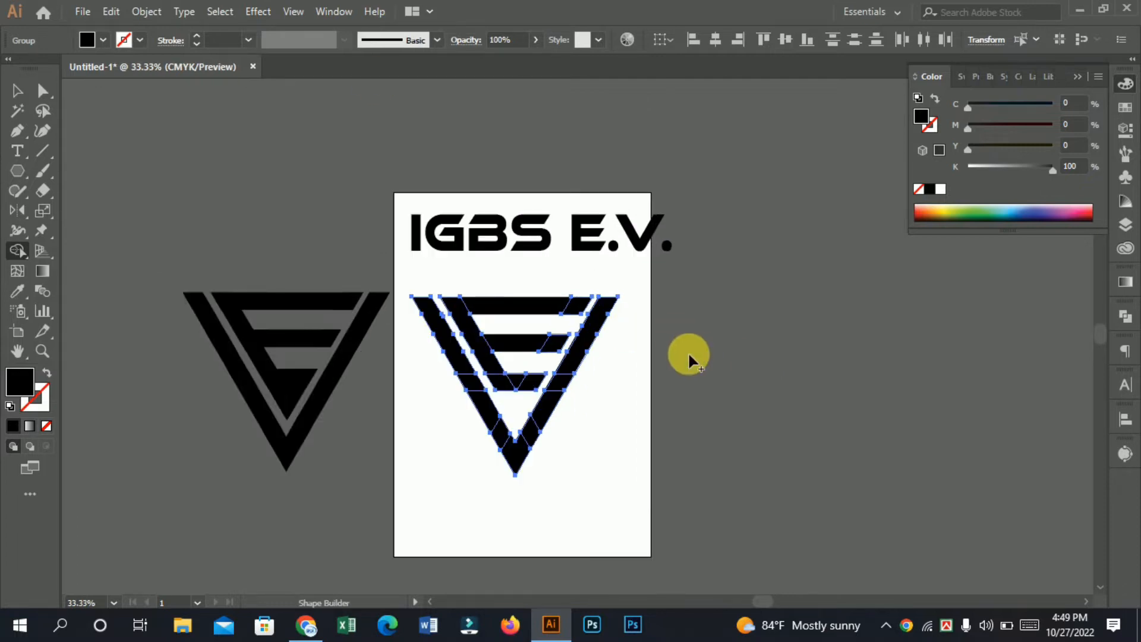
{"action": "left_click", "coordinate": [581, 427]}
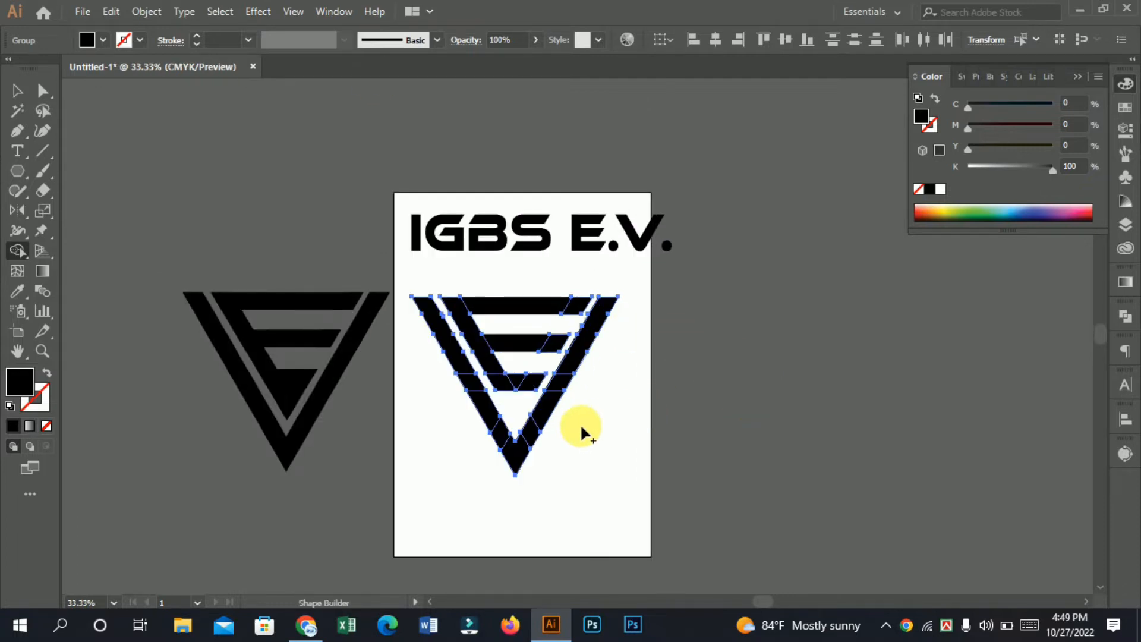
{"action": "left_click", "coordinate": [16, 92]}
{"action": "left_click", "coordinate": [254, 168]}
{"action": "key", "text": "ctrl+space"}
{"action": "left_click", "coordinate": [497, 354]}
{"action": "key", "text": "space"}
{"action": "left_click_drag", "start_coordinate": [665, 410], "coordinate": [689, 386]}
{"action": "left_click_drag", "start_coordinate": [761, 399], "coordinate": [751, 428]}
{"action": "left_click_drag", "start_coordinate": [813, 453], "coordinate": [727, 460]}
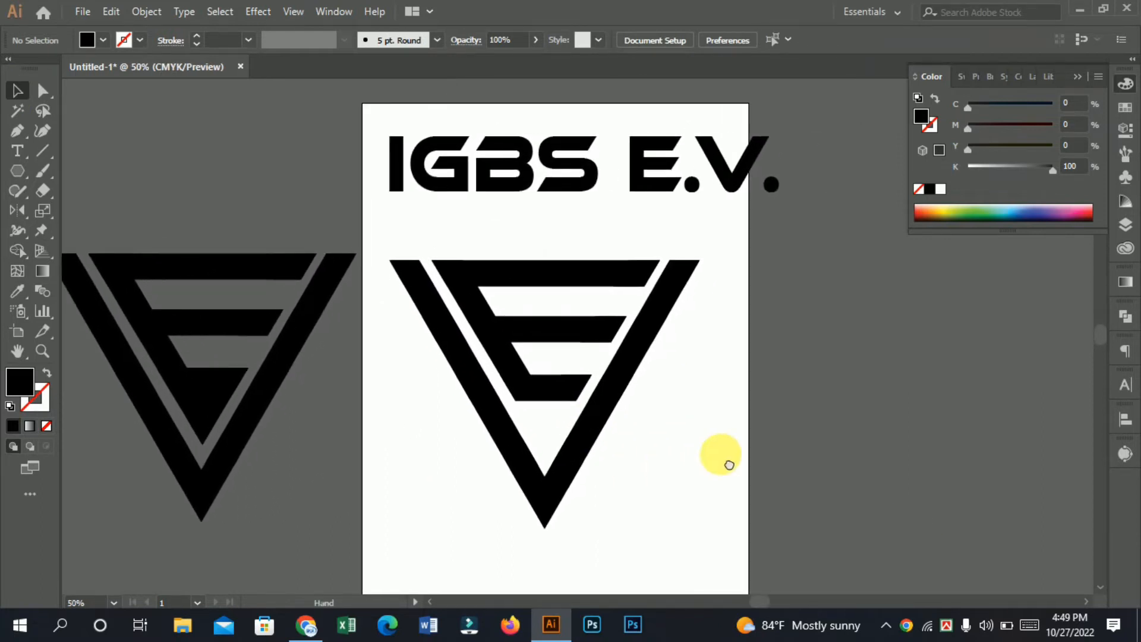
{"action": "key", "text": "ctrl+space"}
{"action": "key", "text": "space"}
{"action": "left_click_drag", "start_coordinate": [699, 382], "coordinate": [647, 355]}
{"action": "left_click_drag", "start_coordinate": [656, 445], "coordinate": [580, 383]}
Step: Try moving the trimmed symbol off the artboard and undo the partial moves
{"action": "left_click_drag", "start_coordinate": [411, 265], "coordinate": [885, 269]}
{"action": "key", "text": "ctrl+z"}
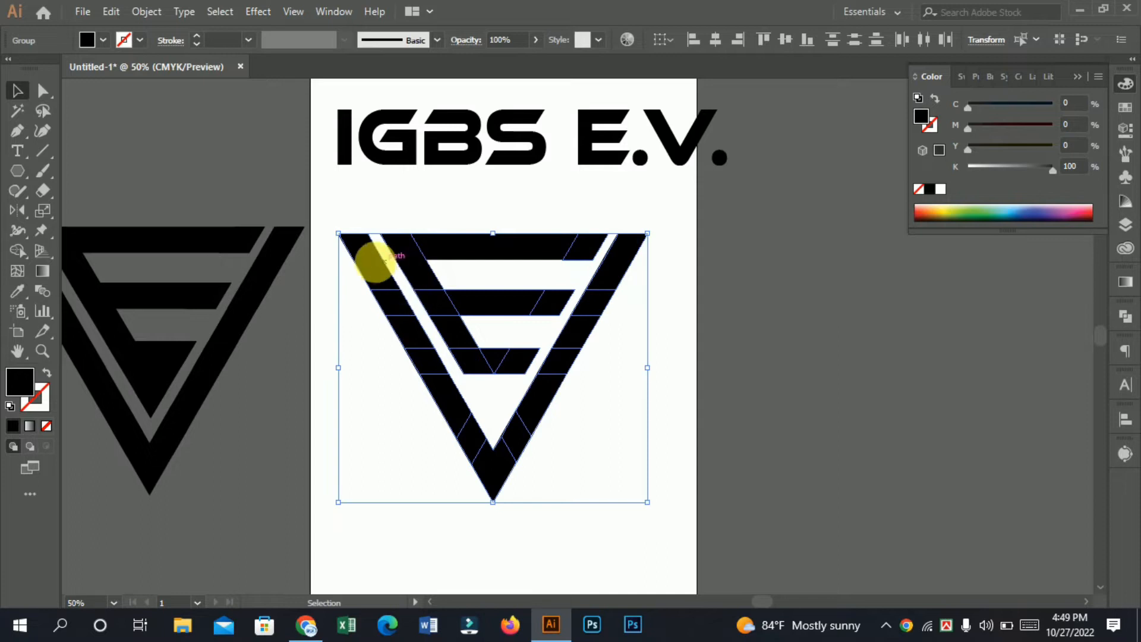
{"action": "left_click_drag", "start_coordinate": [419, 291], "coordinate": [790, 285]}
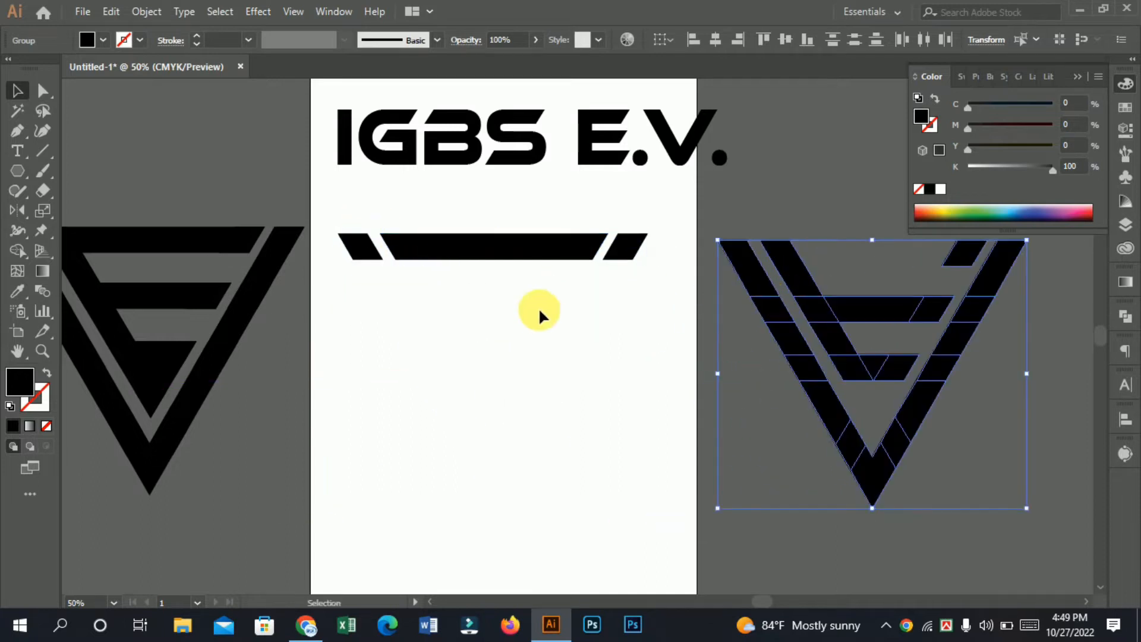
{"action": "key", "text": "ctrl+z"}
Step: Move the whole trimmed symbol to the right of the artboard and place the pointed version on the artboard
{"action": "left_click_drag", "start_coordinate": [340, 206], "coordinate": [648, 468]}
{"action": "left_click_drag", "start_coordinate": [462, 298], "coordinate": [840, 329]}
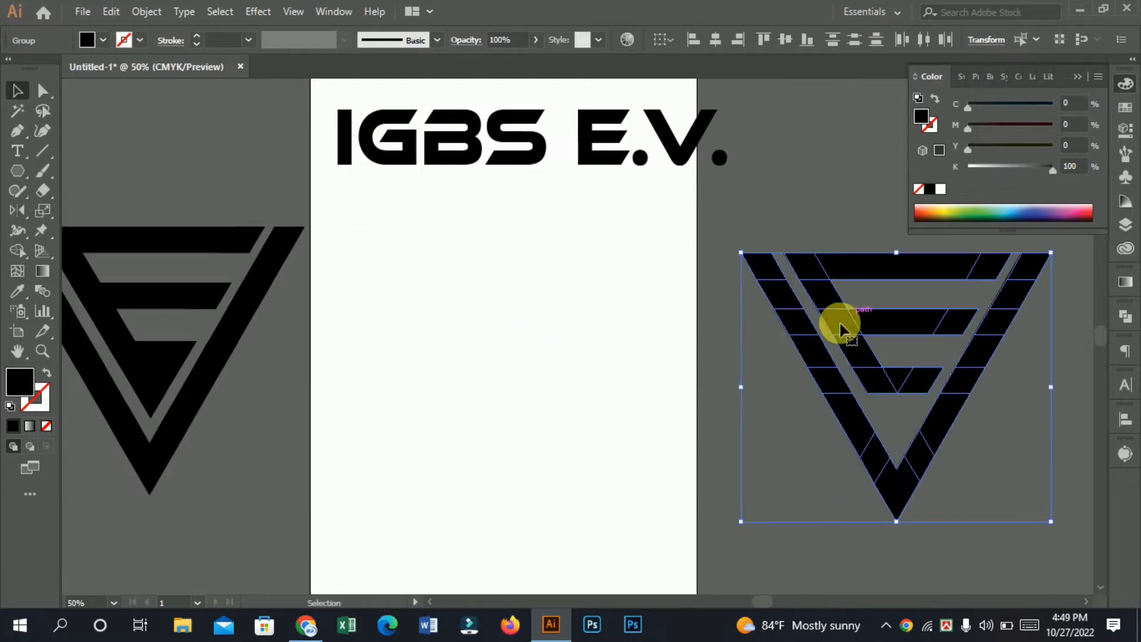
{"action": "left_click", "coordinate": [507, 344]}
{"action": "left_click_drag", "start_coordinate": [259, 441], "coordinate": [2, 208]}
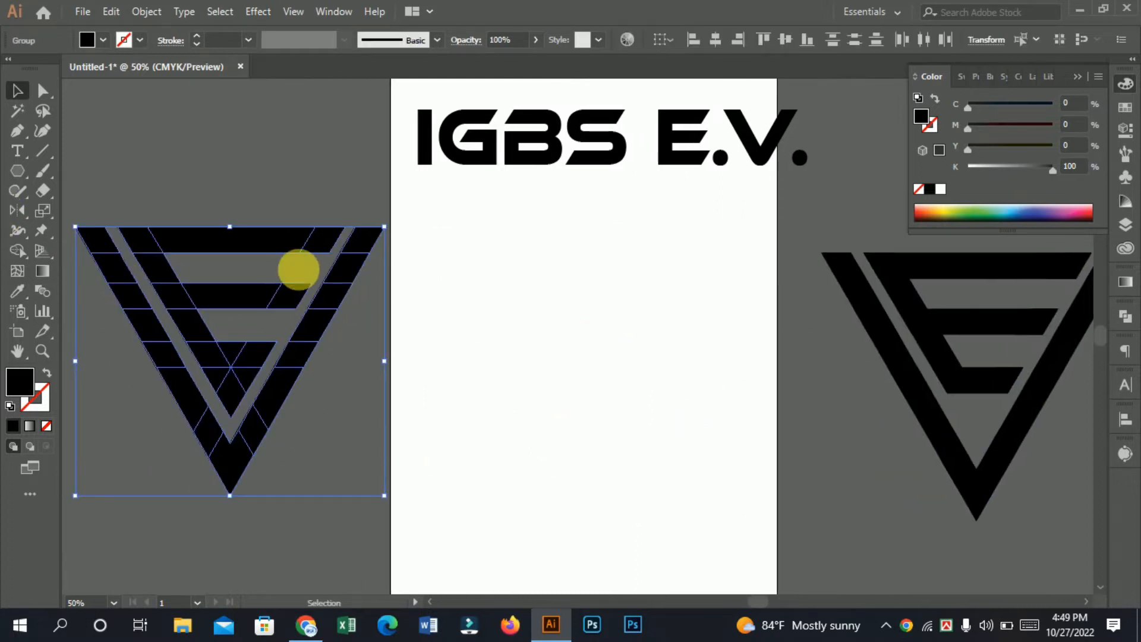
{"action": "left_click_drag", "start_coordinate": [262, 235], "coordinate": [609, 268]}
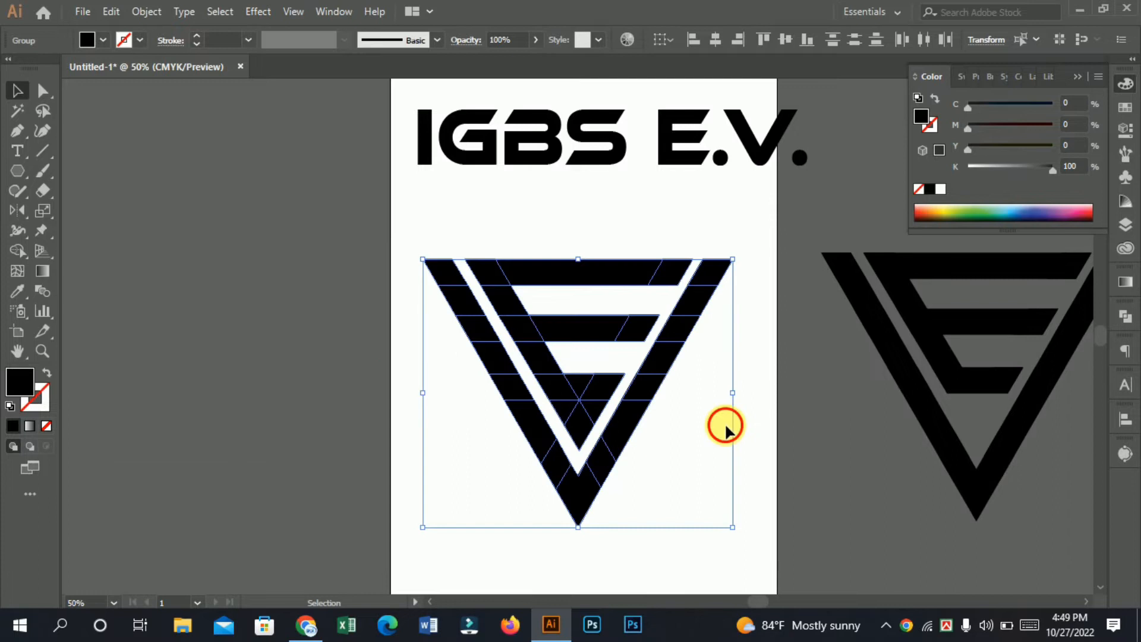
{"action": "left_click", "coordinate": [726, 426]}
Step: Try moving the E's lowest bar down toward the tip, and undo the move
{"action": "left_click", "coordinate": [612, 394], "text": "ctrl"}
{"action": "left_click", "coordinate": [625, 404], "text": "ctrl"}
{"action": "left_click_drag", "start_coordinate": [505, 228], "coordinate": [535, 339]}
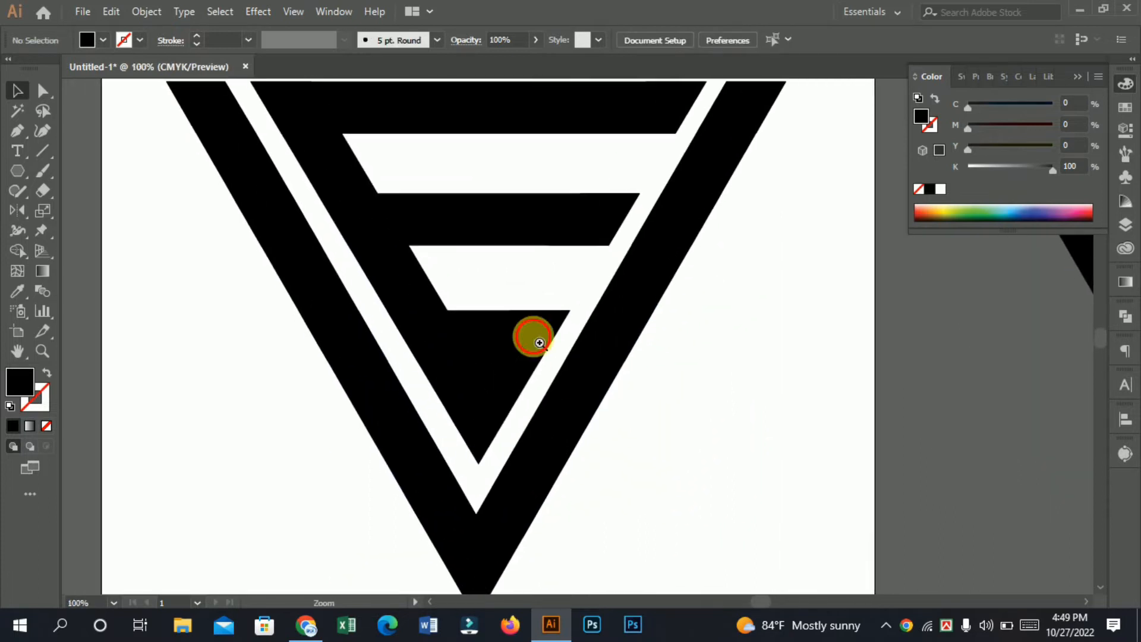
{"action": "left_click", "coordinate": [539, 342], "text": "ctrl"}
{"action": "left_click", "coordinate": [549, 349]}
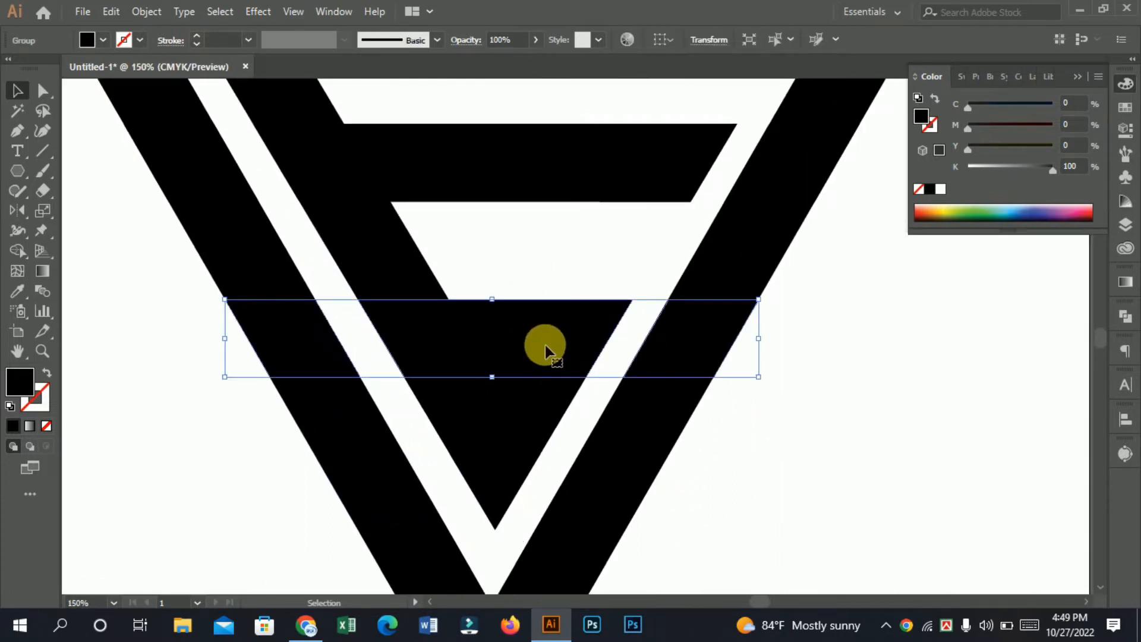
{"action": "left_click_drag", "start_coordinate": [533, 341], "coordinate": [537, 425]}
{"action": "key", "text": "ctrl+z"}
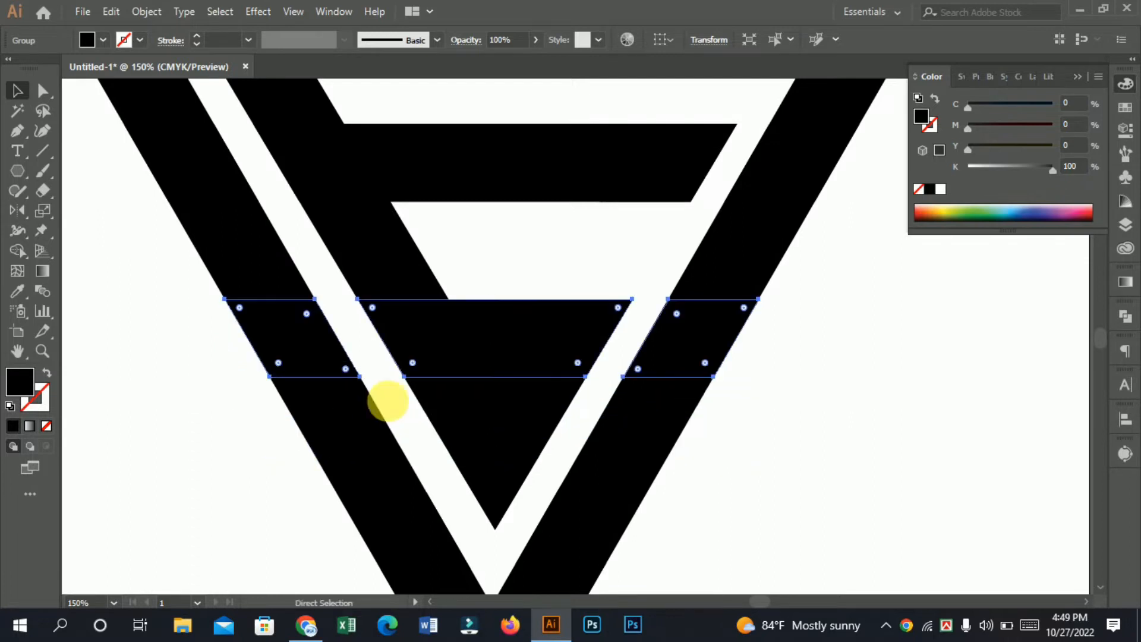
Step: Draw a horizontal line across the pointed tip just below the E's lowest bar and nudge it down
{"action": "left_click", "coordinate": [40, 151]}
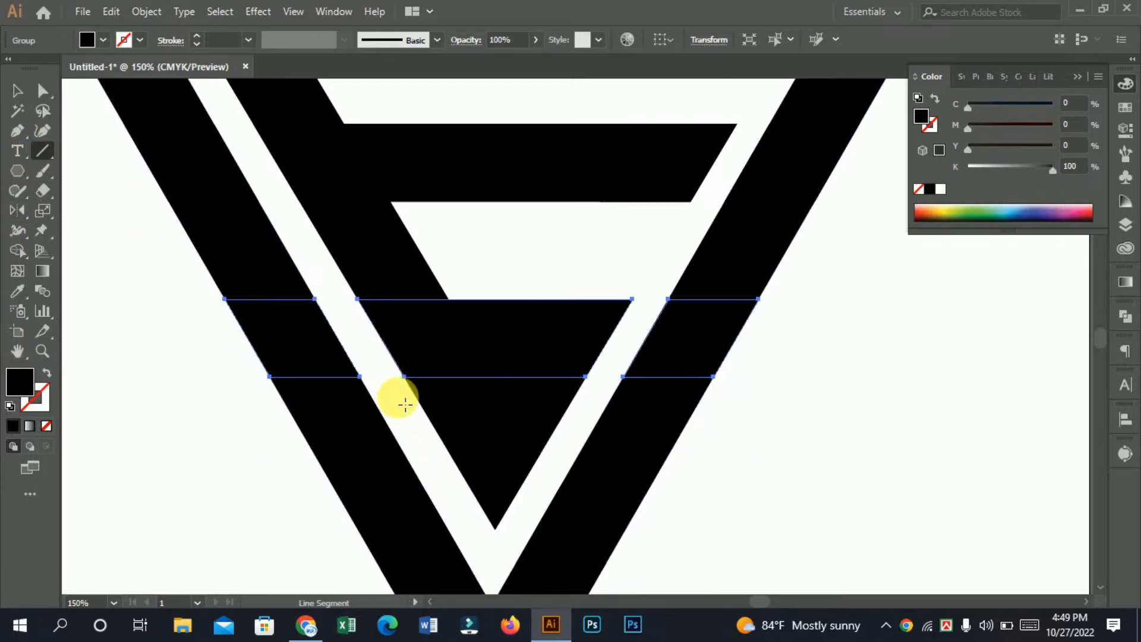
{"action": "mouse_move", "coordinate": [393, 392]}
{"action": "left_mouse_down"}
{"action": "mouse_move", "coordinate": [509, 408]}
{"action": "mouse_move", "coordinate": [594, 402]}
{"action": "mouse_move", "coordinate": [595, 392]}
{"action": "left_mouse_up"}
{"action": "key", "text": "Down"}
{"action": "key", "text": "Down"}
{"action": "key", "text": "Down"}
{"action": "key", "text": "Down"}
{"action": "key", "text": "Down"}
{"action": "key", "text": "Down"}
{"action": "key", "text": "Down"}
{"action": "key", "text": "Down"}
{"action": "key", "text": "Down"}
{"action": "key", "text": "Down"}
Step: Remove the strip between the E's lowest bar and the line with Shape Builder, separating the triangular tip
{"action": "left_click", "coordinate": [16, 90]}
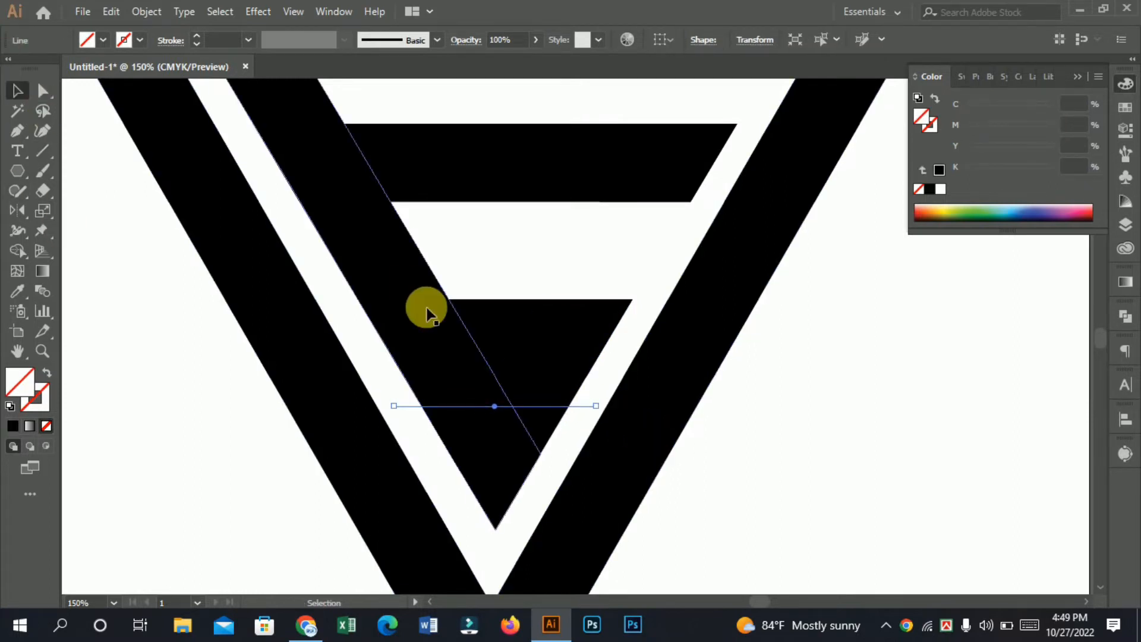
{"action": "left_click_drag", "start_coordinate": [358, 331], "coordinate": [627, 513]}
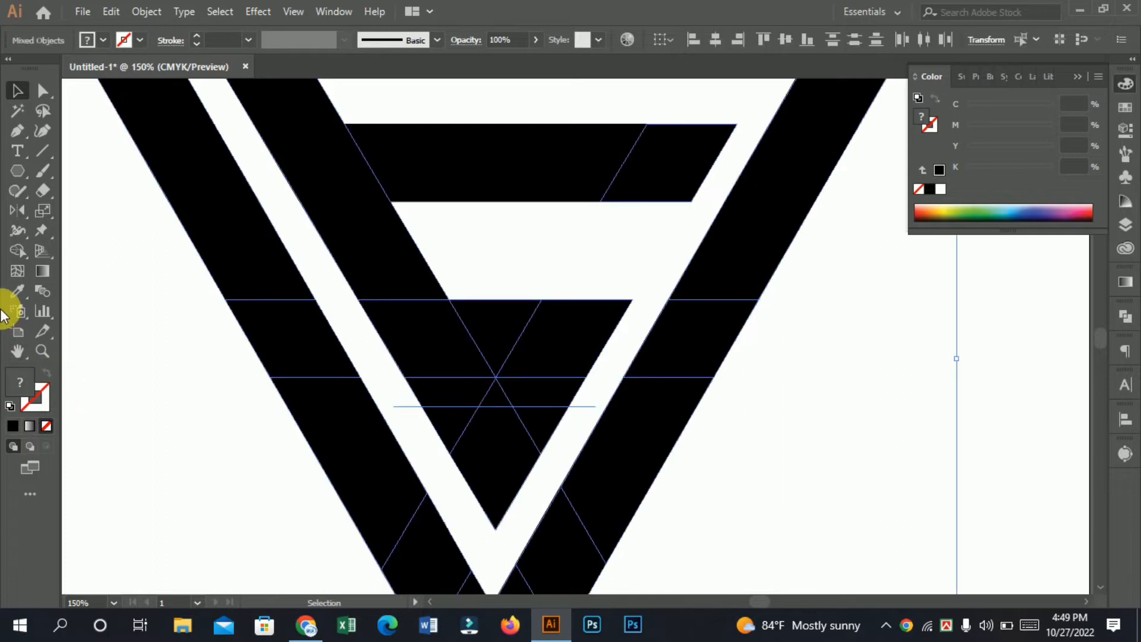
{"action": "left_click", "coordinate": [18, 251]}
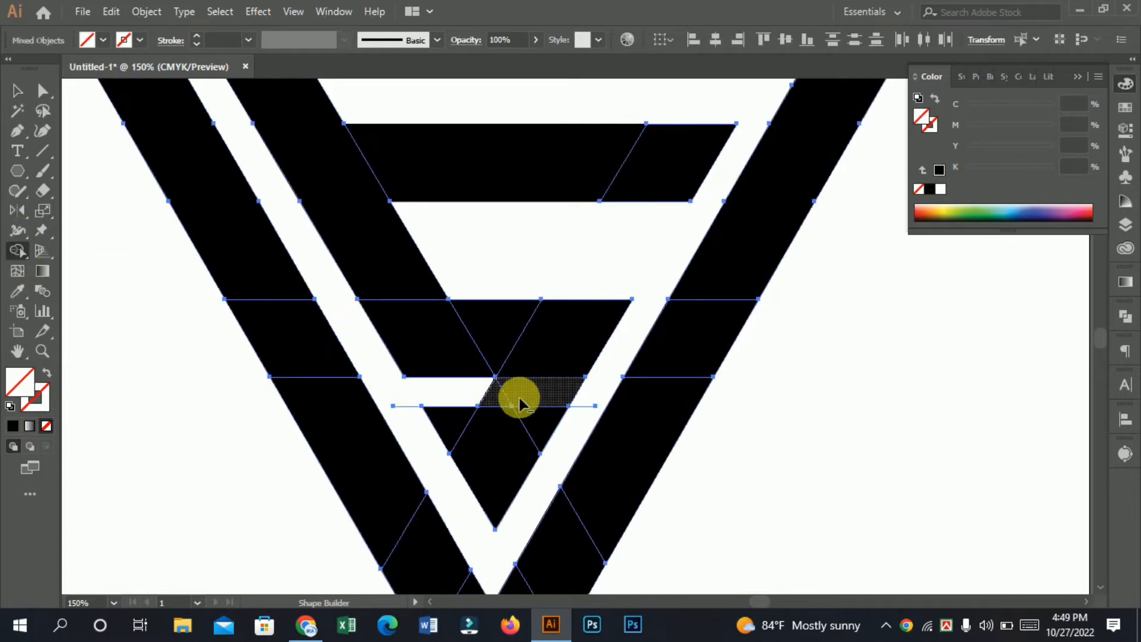
Step: Delete the leftover cutting line above the triangular tip and clear the selection
{"action": "left_click", "coordinate": [16, 87]}
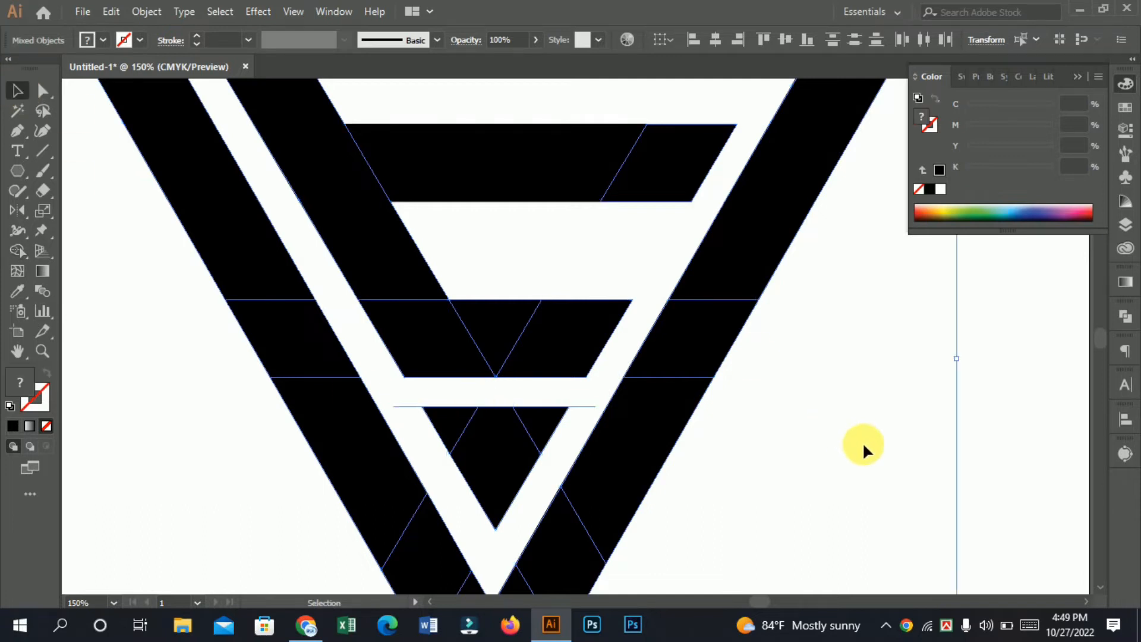
{"action": "left_click", "coordinate": [589, 406]}
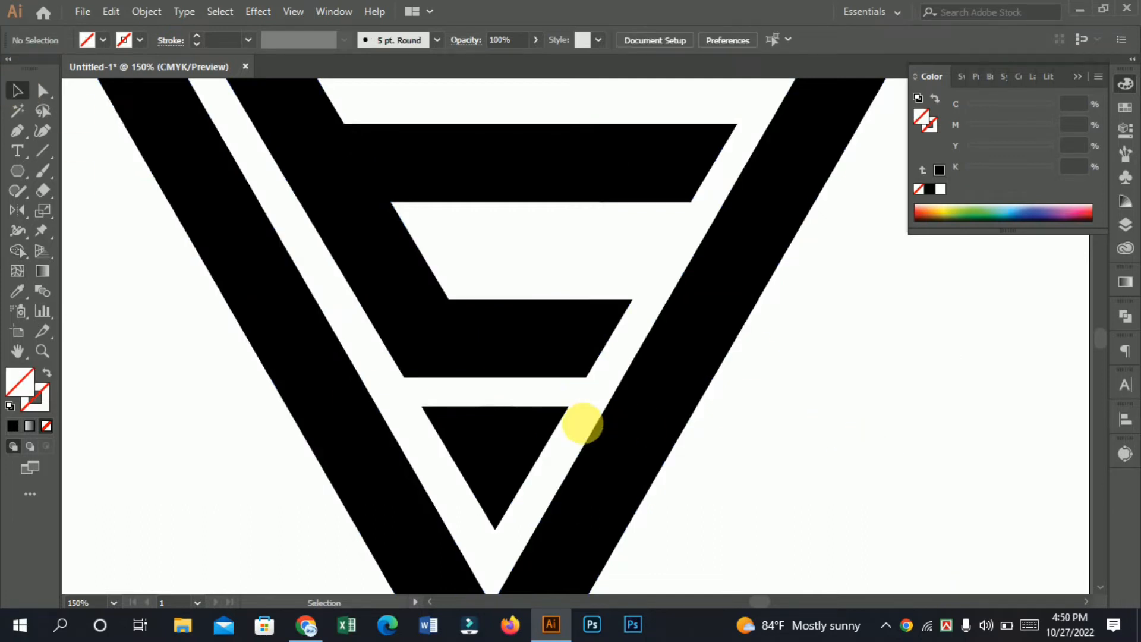
{"action": "left_click", "coordinate": [581, 429]}
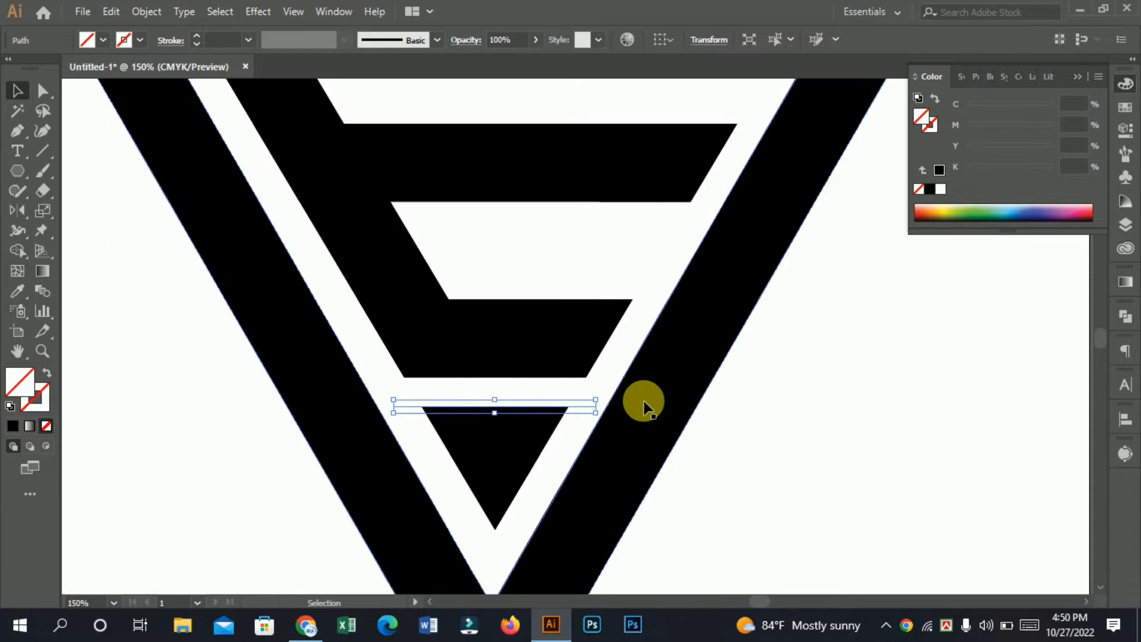
{"action": "key", "text": "ctrl+shift+a"}
Step: Compare the symbol with the separated triangular tip against the tipless version beside the artboard
{"action": "key", "text": "ctrl+minus"}
{"action": "key", "text": "ctrl+minus"}
{"action": "key", "text": "ctrl+minus"}
{"action": "key", "text": "space"}
{"action": "left_click_drag", "start_coordinate": [517, 442], "coordinate": [424, 448]}
{"action": "left_click_drag", "start_coordinate": [573, 378], "coordinate": [517, 412]}
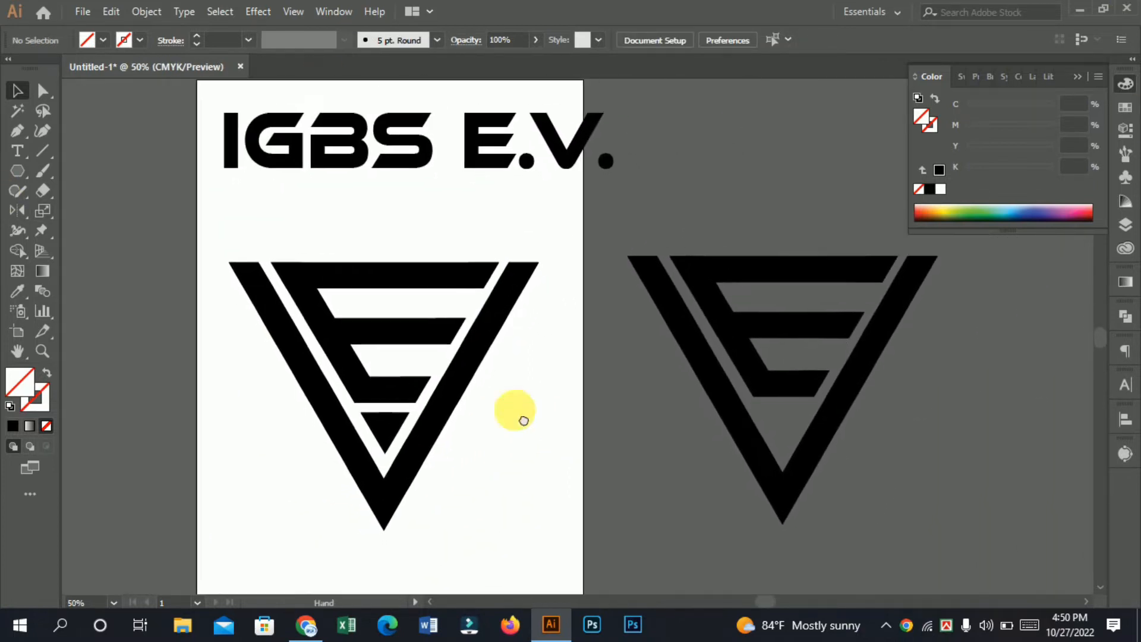
{"action": "left_click_drag", "start_coordinate": [230, 229], "coordinate": [459, 434]}
{"action": "left_click_drag", "start_coordinate": [514, 508], "coordinate": [529, 491]}
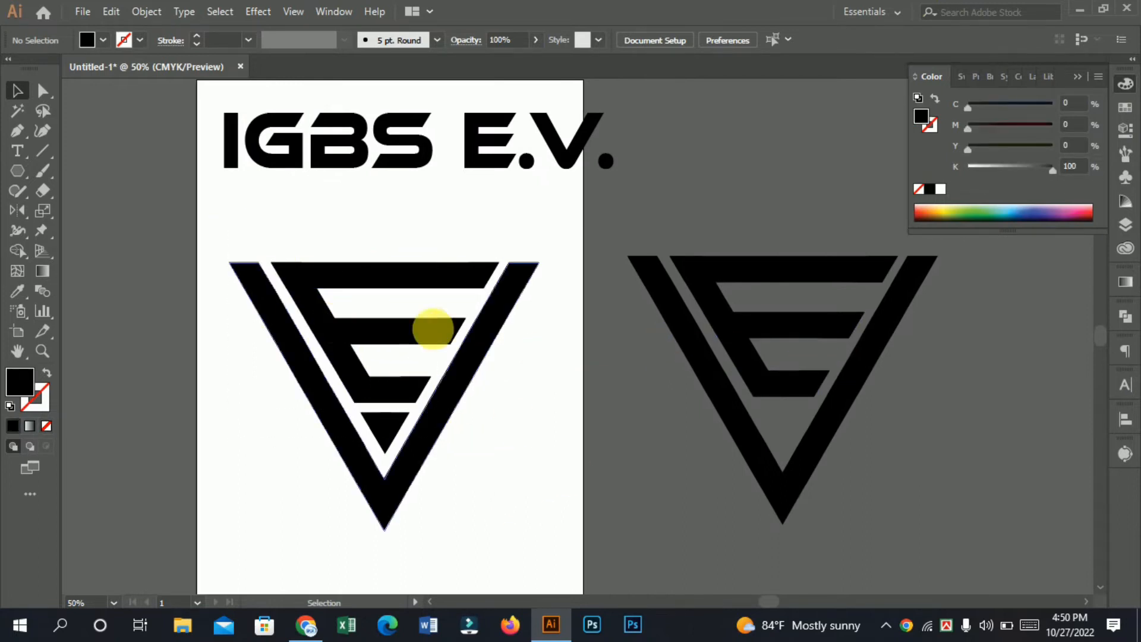
{"action": "left_click_drag", "start_coordinate": [256, 229], "coordinate": [569, 523]}
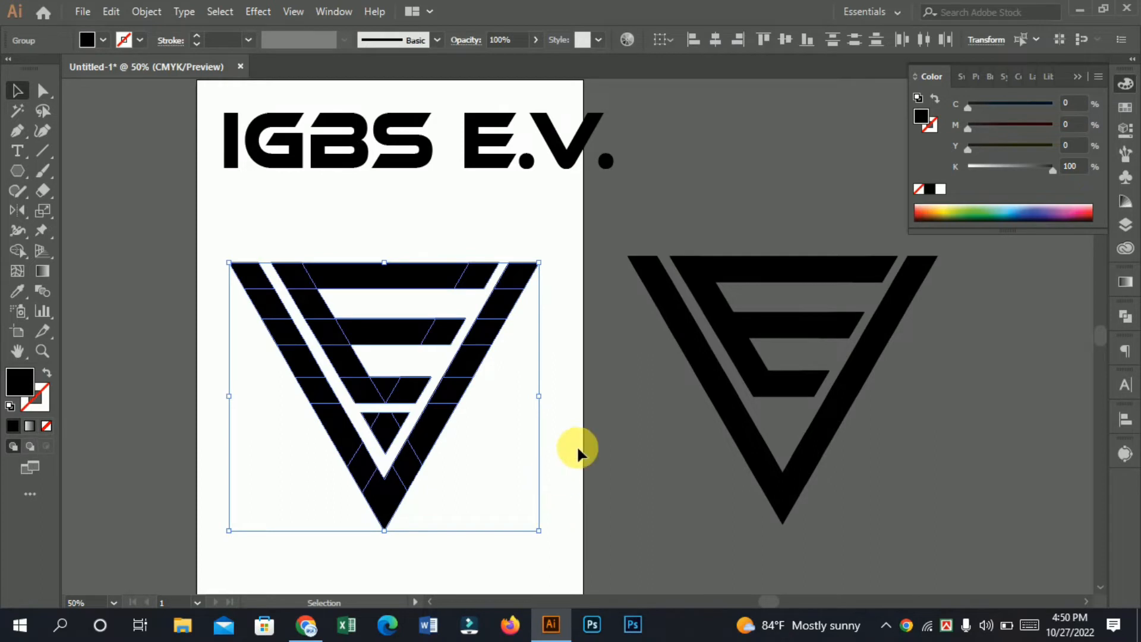
{"action": "left_click", "coordinate": [561, 395]}
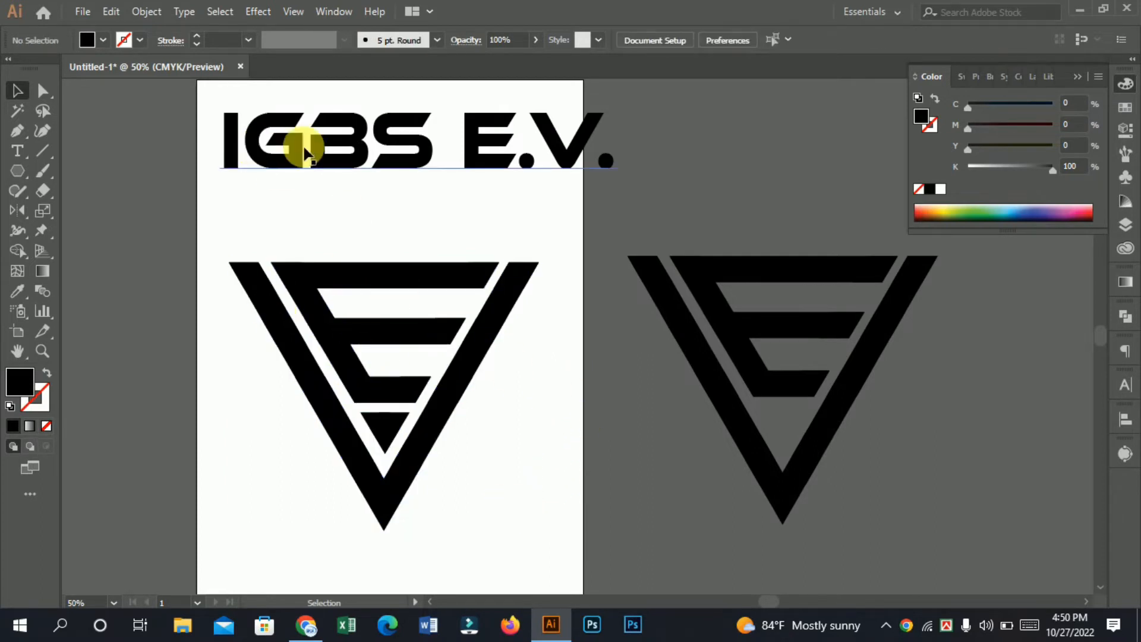
Step: Divide the symbol on the artboard with Pathfinder and unite its pieces into solid shapes
{"action": "left_click_drag", "start_coordinate": [207, 222], "coordinate": [604, 544]}
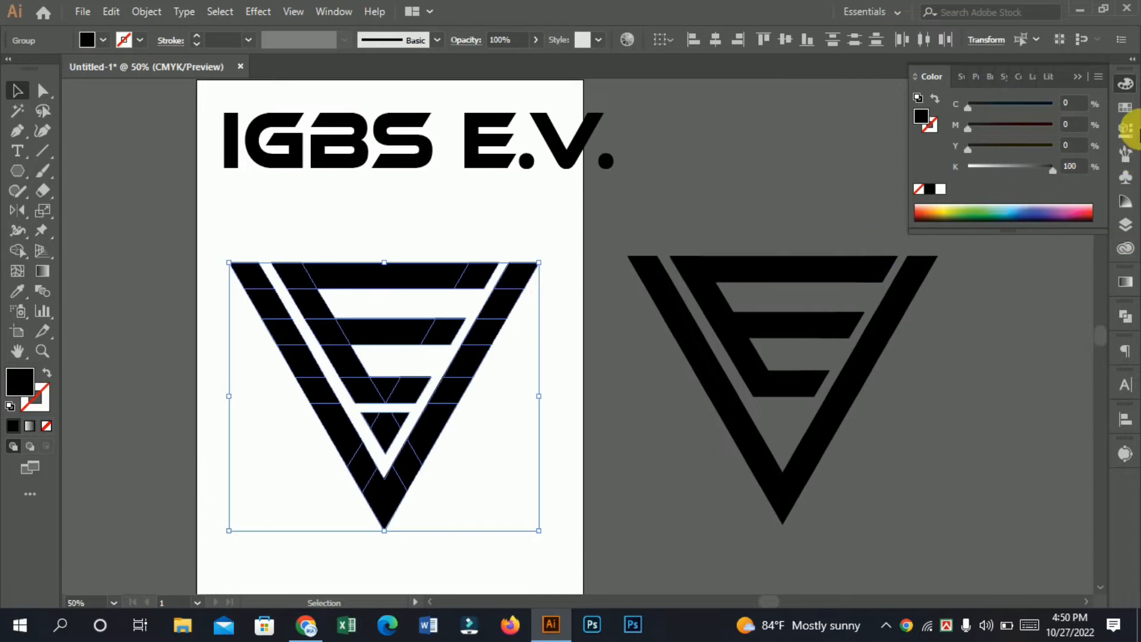
{"action": "left_click", "coordinate": [1127, 321]}
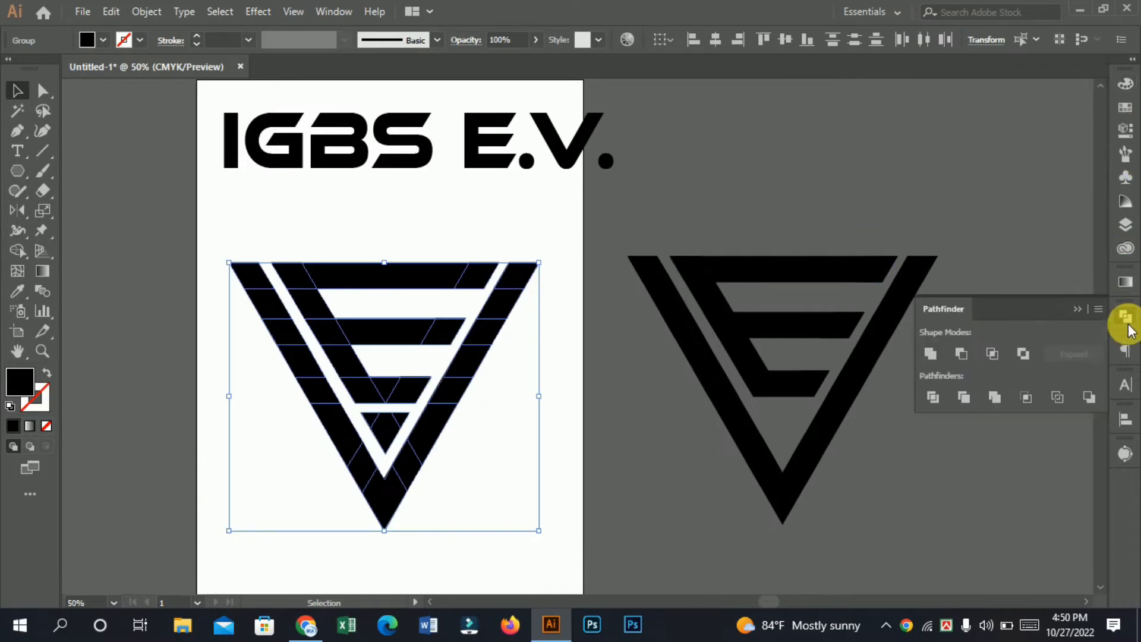
{"action": "left_click", "coordinate": [935, 395]}
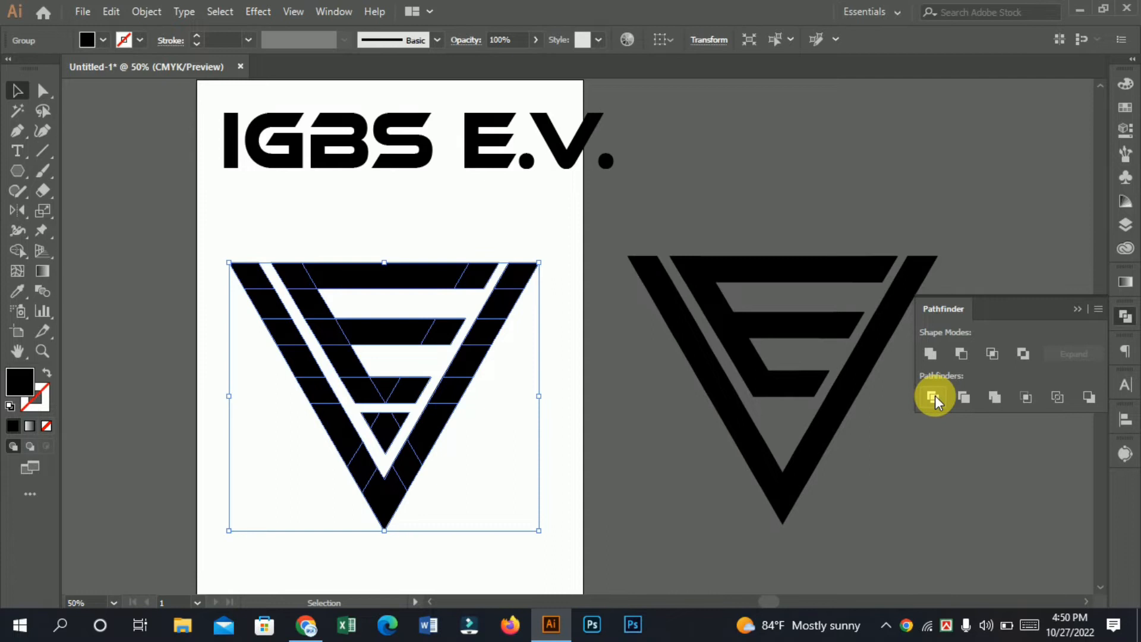
{"action": "left_click", "coordinate": [928, 354]}
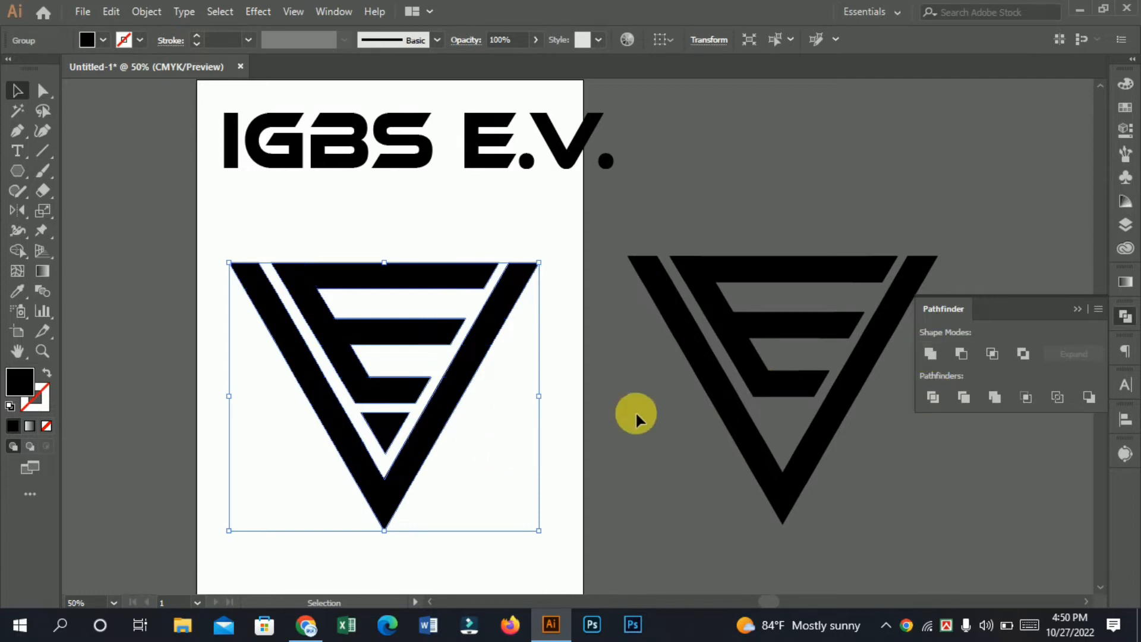
Step: Move the IGBS E.V. lettering below the symbol and shift the symbol up on the artboard
{"action": "left_click", "coordinate": [419, 367]}
{"action": "left_click_drag", "start_coordinate": [396, 388], "coordinate": [386, 370]}
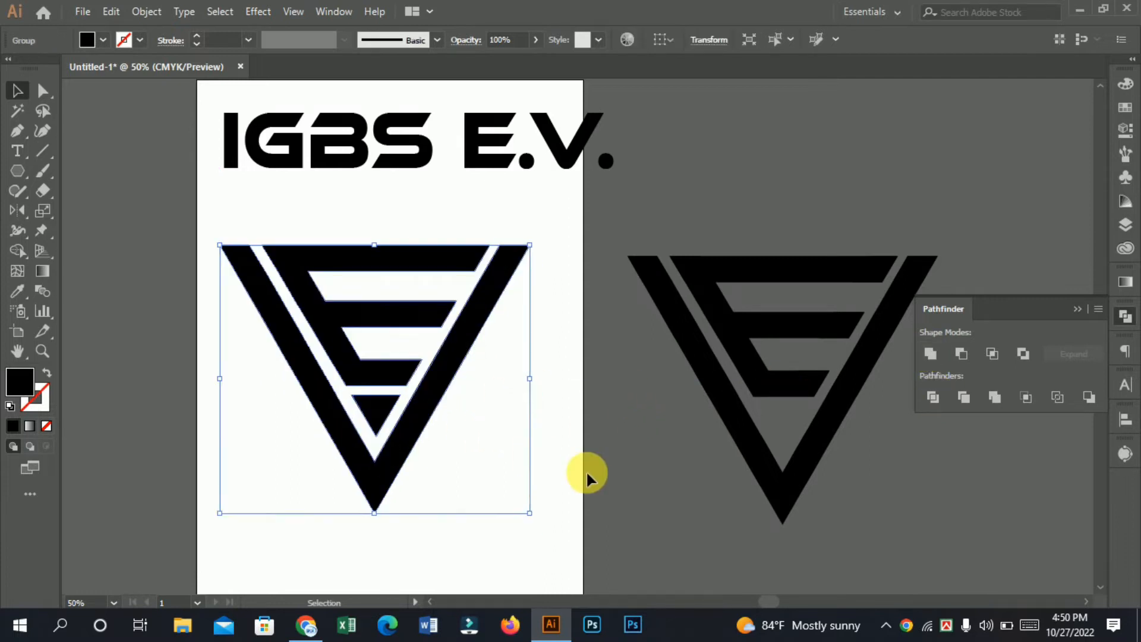
{"action": "left_click", "coordinate": [585, 470]}
{"action": "scroll", "coordinate": [554, 385], "scroll_direction": "up", "scroll_amount": 3}
{"action": "left_click_drag", "start_coordinate": [498, 237], "coordinate": [488, 544]}
{"action": "scroll", "coordinate": [377, 357], "scroll_direction": "down", "scroll_amount": 1}
{"action": "left_click_drag", "start_coordinate": [378, 355], "coordinate": [390, 249]}
Step: Delete the spare tipless symbol beside the artboard
{"action": "left_click", "coordinate": [856, 548]}
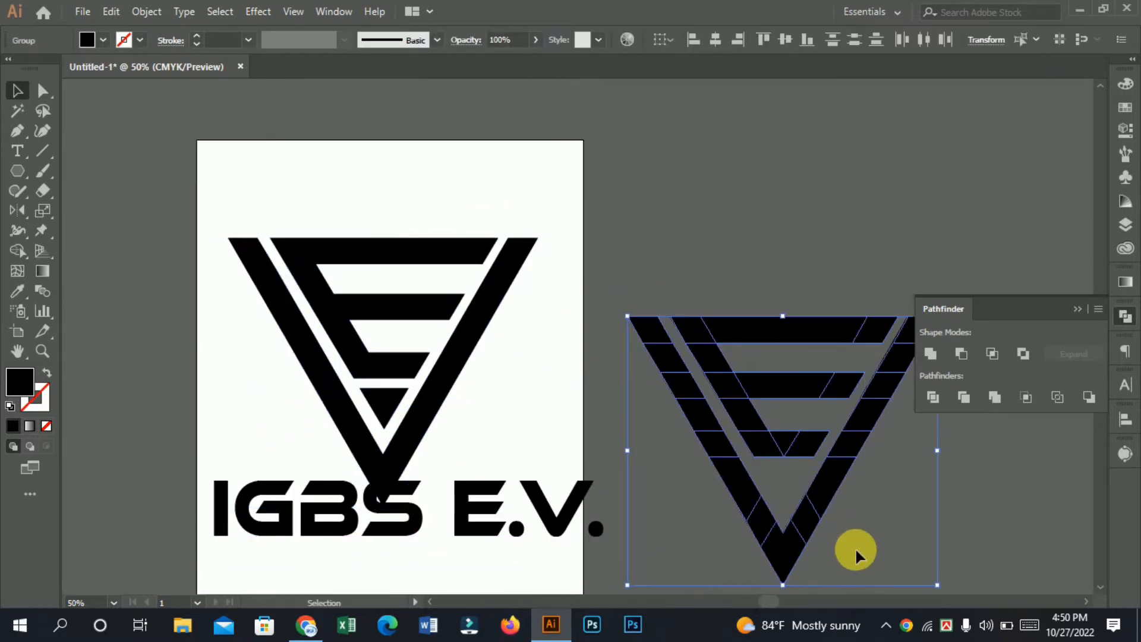
{"action": "key", "text": "Delete"}
{"action": "scroll", "coordinate": [479, 506], "scroll_direction": "down", "scroll_amount": 2}
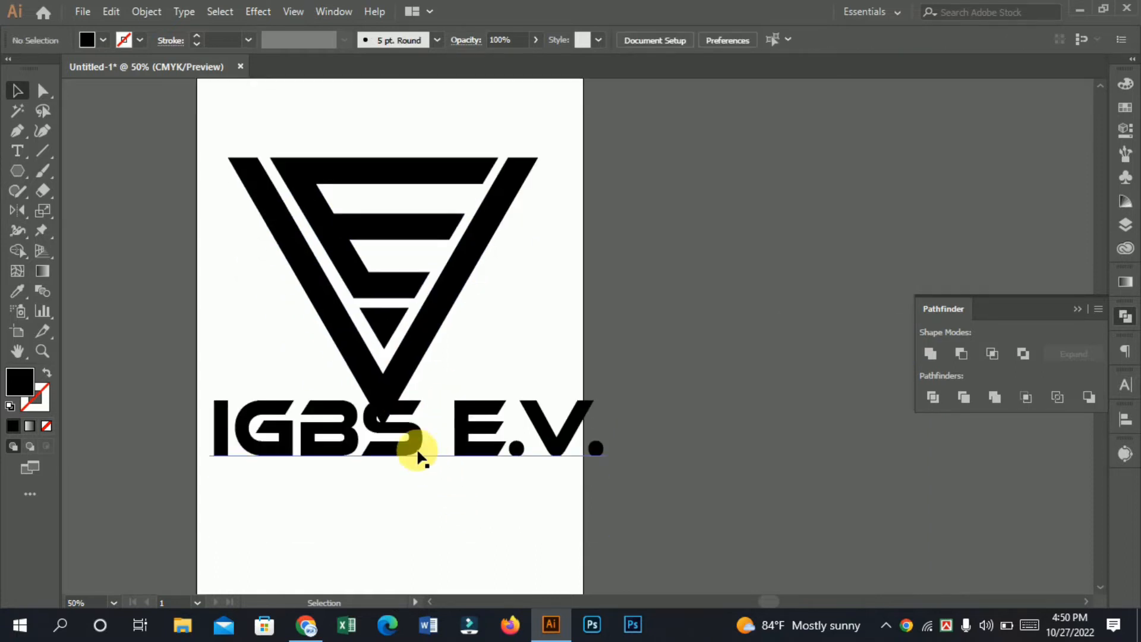
Step: Lower the lettering, scale the symbol down to about 60 percent and place it in the upper middle of the artboard
{"action": "left_click_drag", "start_coordinate": [387, 436], "coordinate": [386, 462]}
{"action": "left_click_drag", "start_coordinate": [411, 328], "coordinate": [410, 327]}
{"action": "left_click", "coordinate": [378, 323]}
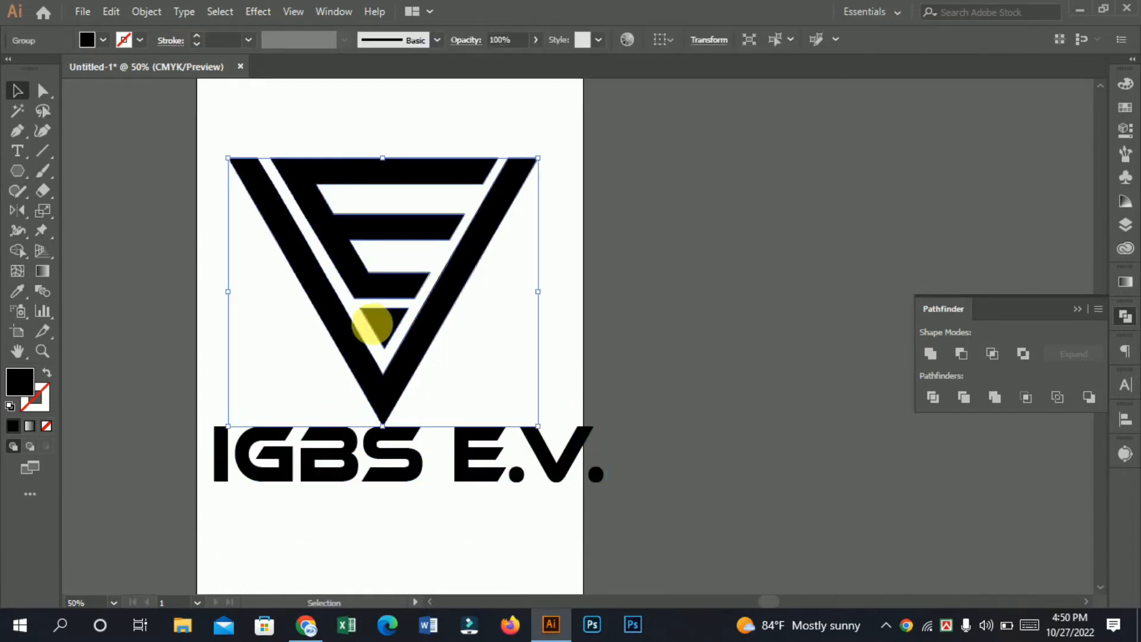
{"action": "left_click_drag", "start_coordinate": [546, 431], "coordinate": [419, 330]}
{"action": "left_click_drag", "start_coordinate": [343, 256], "coordinate": [426, 240]}
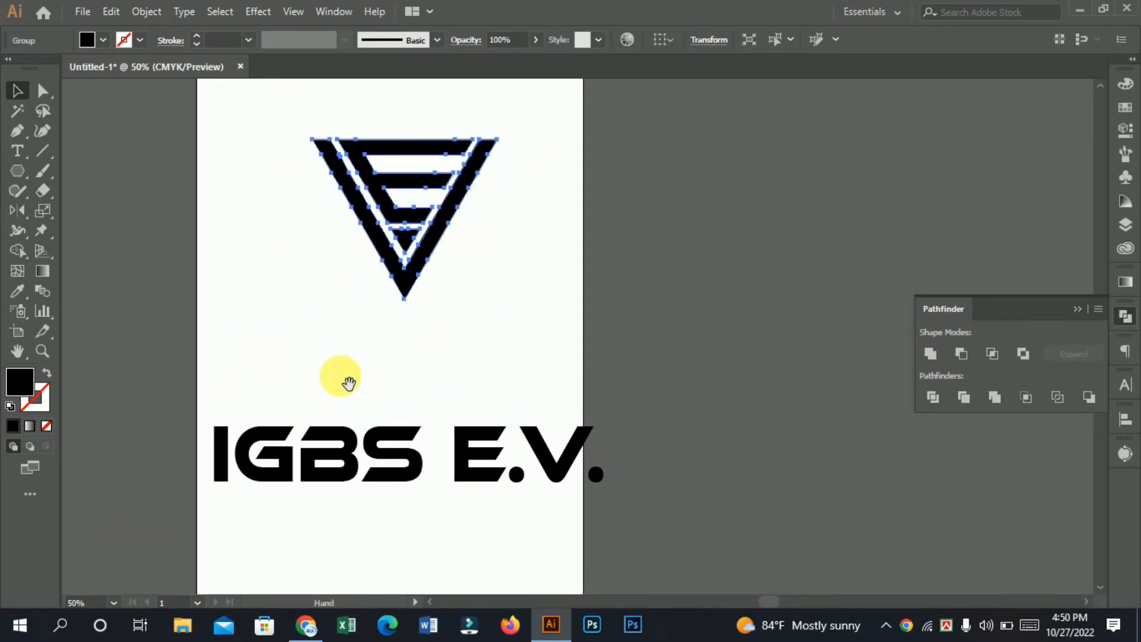
Step: Move the IGBS E.V. lettering up beneath the symbol and try a Roboto font on it
{"action": "left_click_drag", "start_coordinate": [342, 378], "coordinate": [333, 453]}
{"action": "left_click_drag", "start_coordinate": [368, 531], "coordinate": [367, 419]}
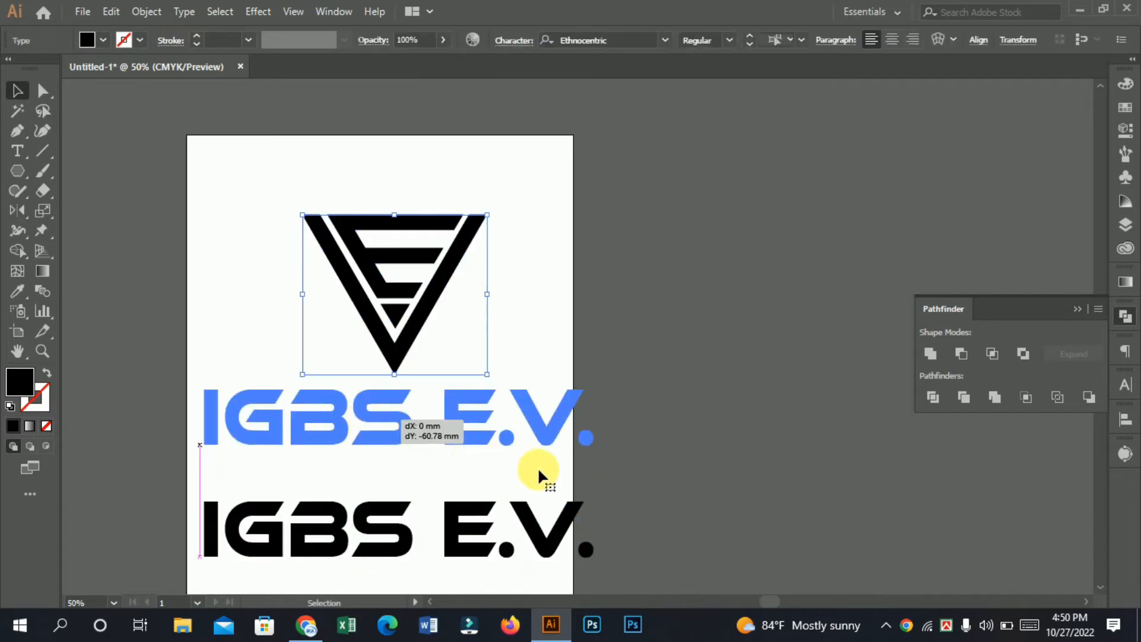
{"action": "left_click", "coordinate": [594, 41]}
{"action": "type", "text": "robo"}
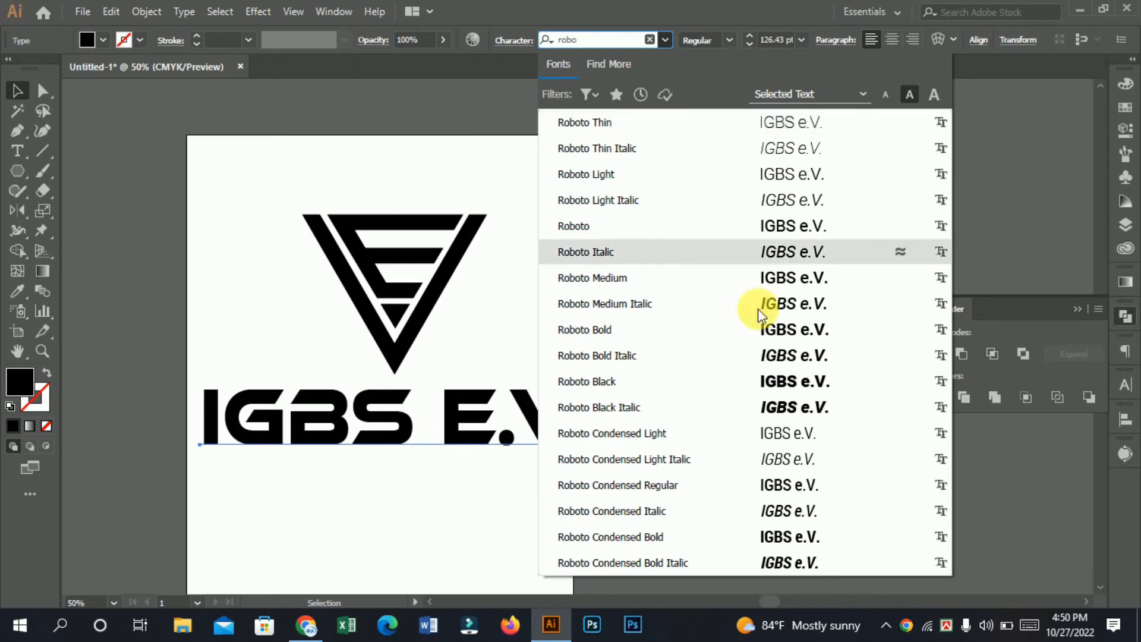
{"action": "left_click", "coordinate": [294, 431]}
Step: Add a new text "IGBS e.V." in Roboto Medium, 12 pt, near the artboard's upper edge
{"action": "left_click", "coordinate": [17, 151]}
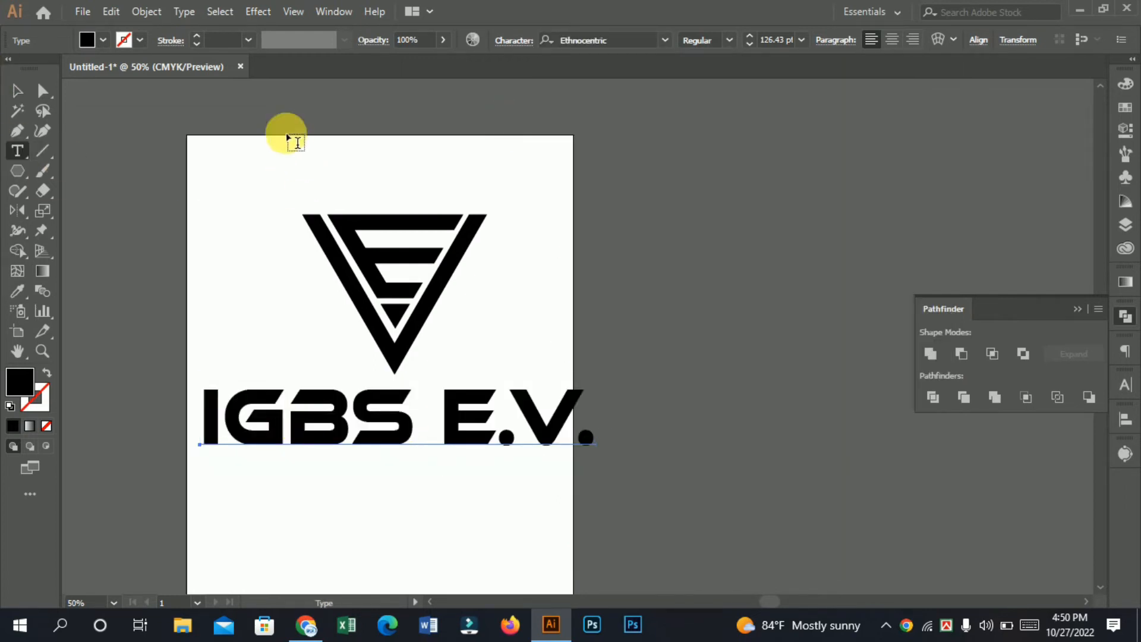
{"action": "left_click", "coordinate": [287, 156]}
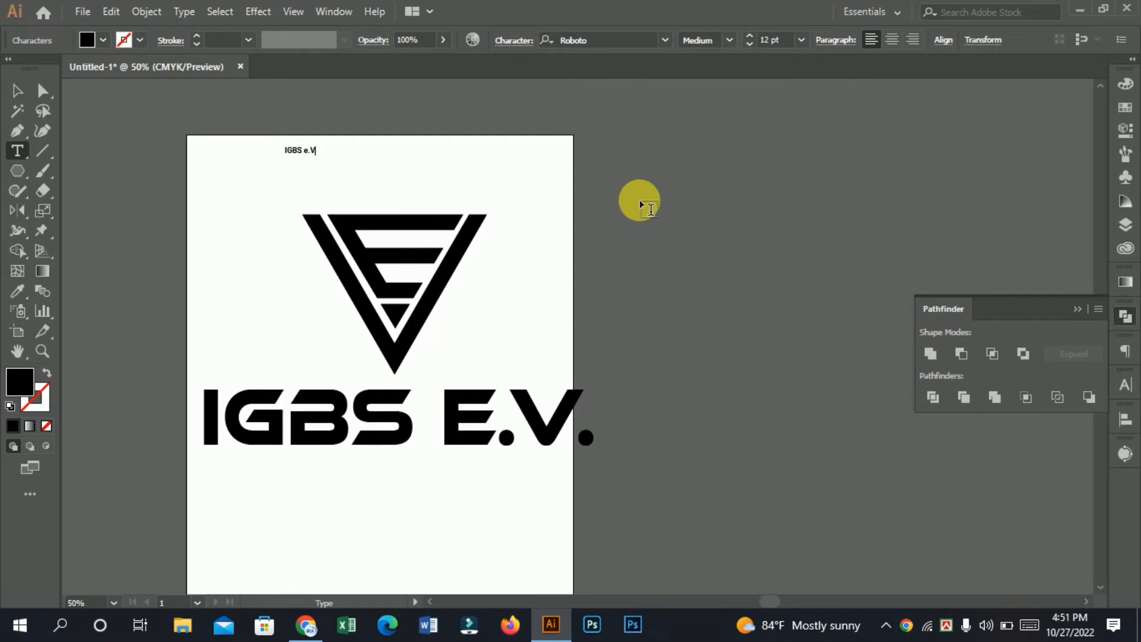
{"action": "left_click", "coordinate": [8, 92]}
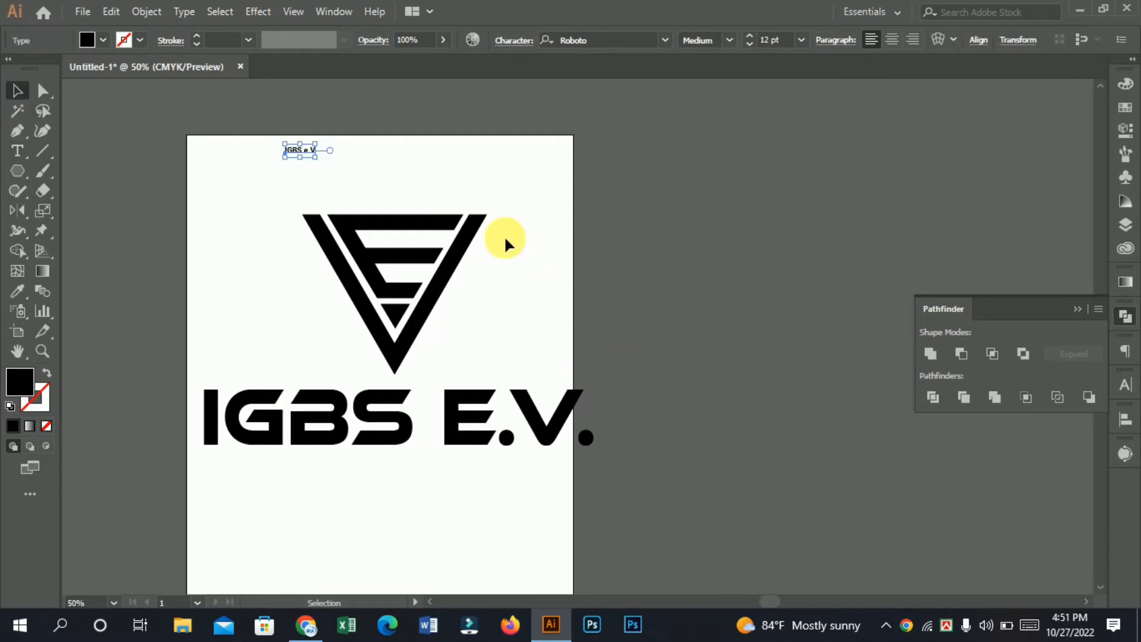
{"action": "double_click", "coordinate": [295, 150]}
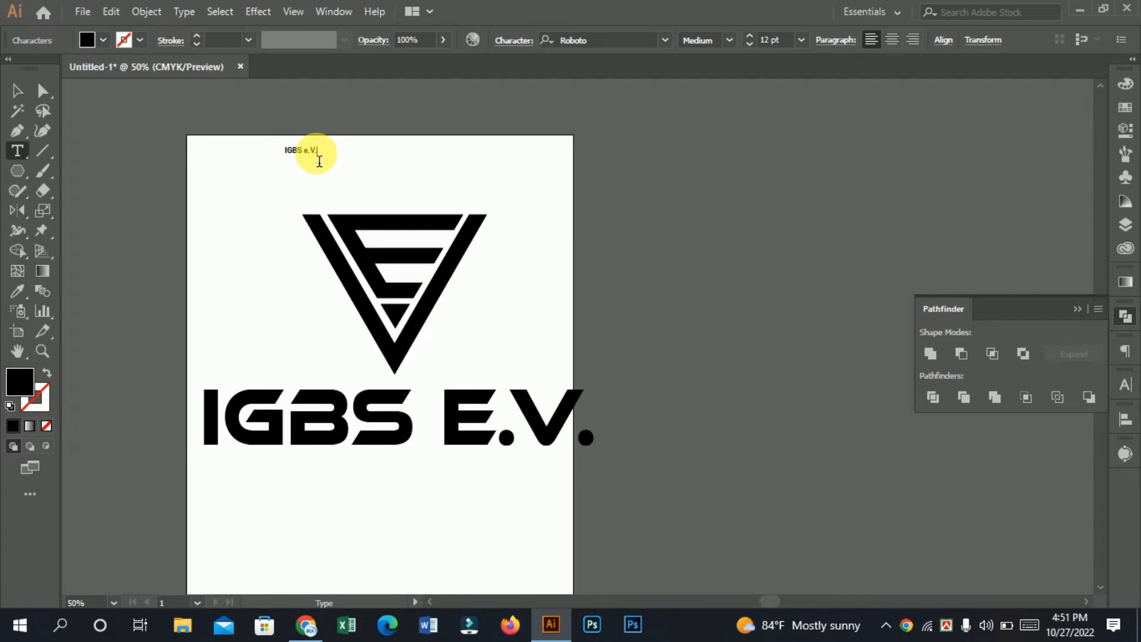
Step: Delete the old Ethnocentric lettering beneath the symbol
{"action": "left_click", "coordinate": [17, 91]}
{"action": "left_click", "coordinate": [268, 406]}
{"action": "key", "text": "Delete"}
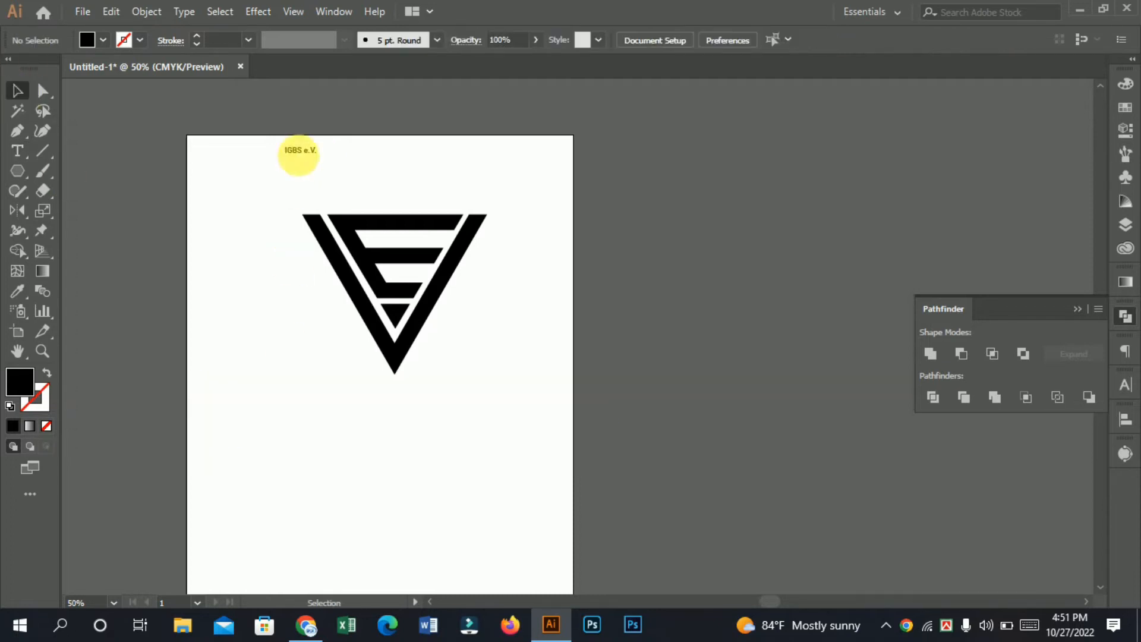
Step: Enlarge the IGBS e.V. text to about 67 pt beneath the symbol and set its font to Lato Medium
{"action": "left_click", "coordinate": [310, 152]}
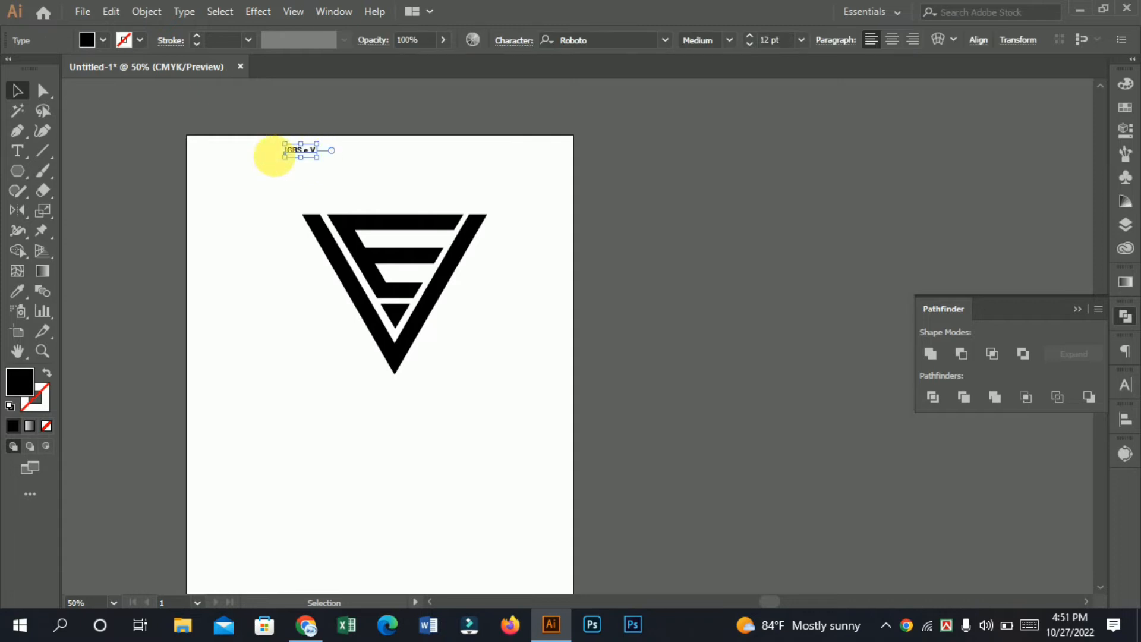
{"action": "left_click_drag", "start_coordinate": [318, 158], "coordinate": [309, 371]}
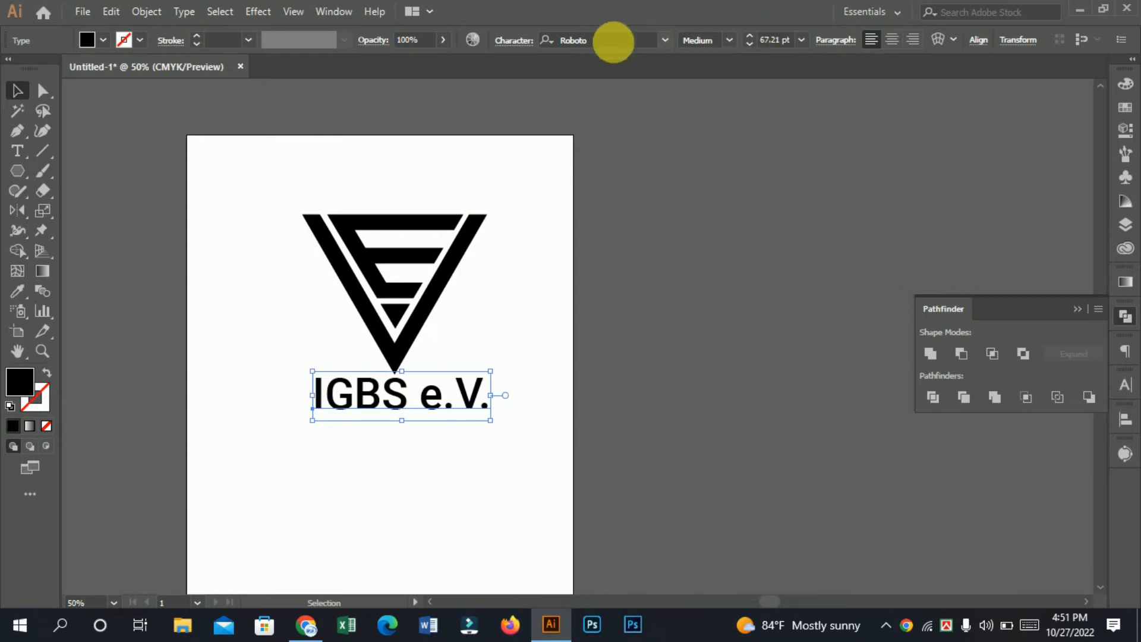
{"action": "left_click", "coordinate": [620, 42]}
{"action": "type", "text": "la"}
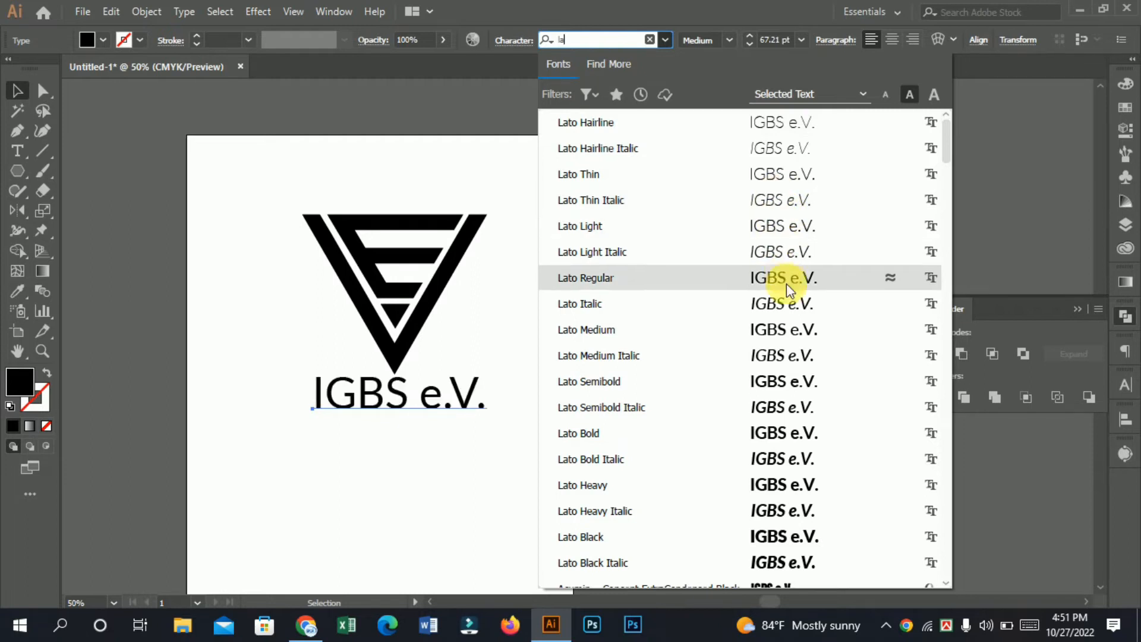
{"action": "left_click", "coordinate": [798, 337]}
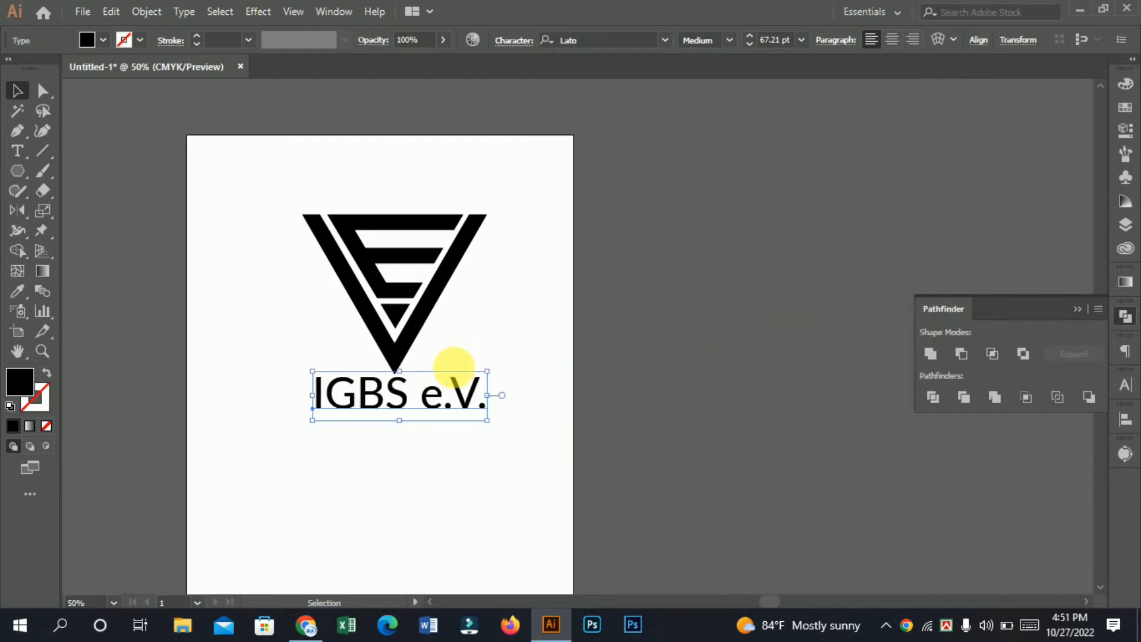
Step: Enlarge the IGBS e.V. text to about 80 pt, recentre it beneath the symbol and clear the selection
{"action": "left_click", "coordinate": [476, 340], "text": "ctrl"}
{"action": "left_click_drag", "start_coordinate": [532, 324], "coordinate": [407, 291]}
{"action": "left_click_drag", "start_coordinate": [441, 391], "coordinate": [416, 404]}
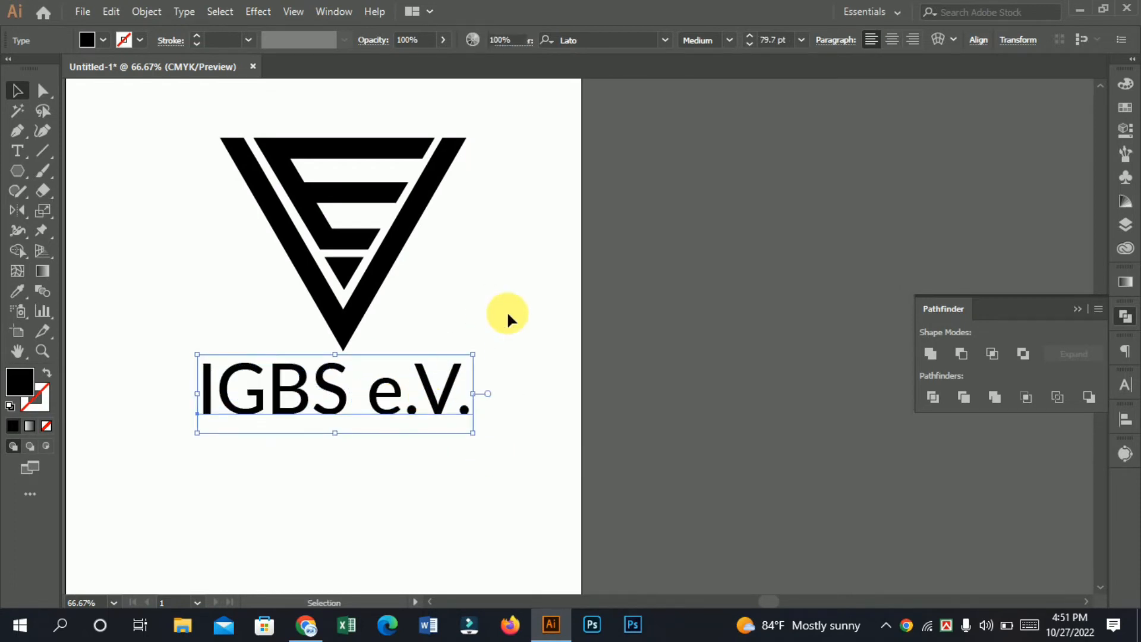
{"action": "left_click", "coordinate": [509, 313]}
Step: Examine the balance and spacing of the symbol and the lettering, both as a whole and close up
{"action": "scroll", "coordinate": [509, 313], "scroll_direction": "down", "scroll_amount": 2}
{"action": "left_click_drag", "start_coordinate": [395, 324], "coordinate": [290, 331]}
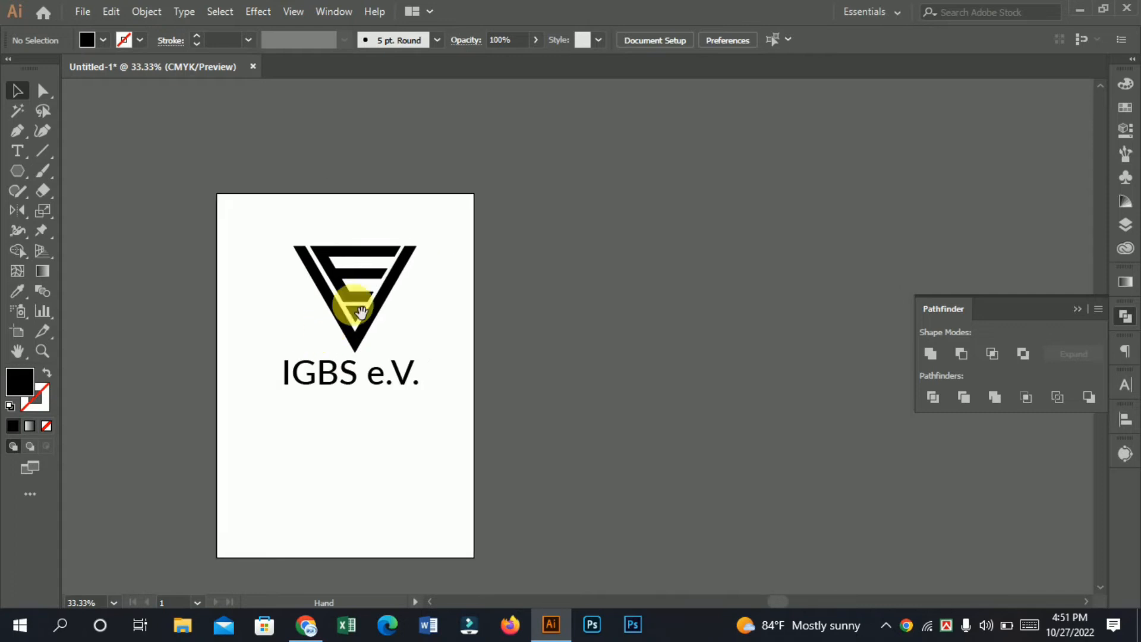
{"action": "left_click", "coordinate": [380, 266], "text": "ctrl"}
{"action": "left_click_drag", "start_coordinate": [446, 363], "coordinate": [353, 340]}
{"action": "left_click_drag", "start_coordinate": [473, 343], "coordinate": [424, 341]}
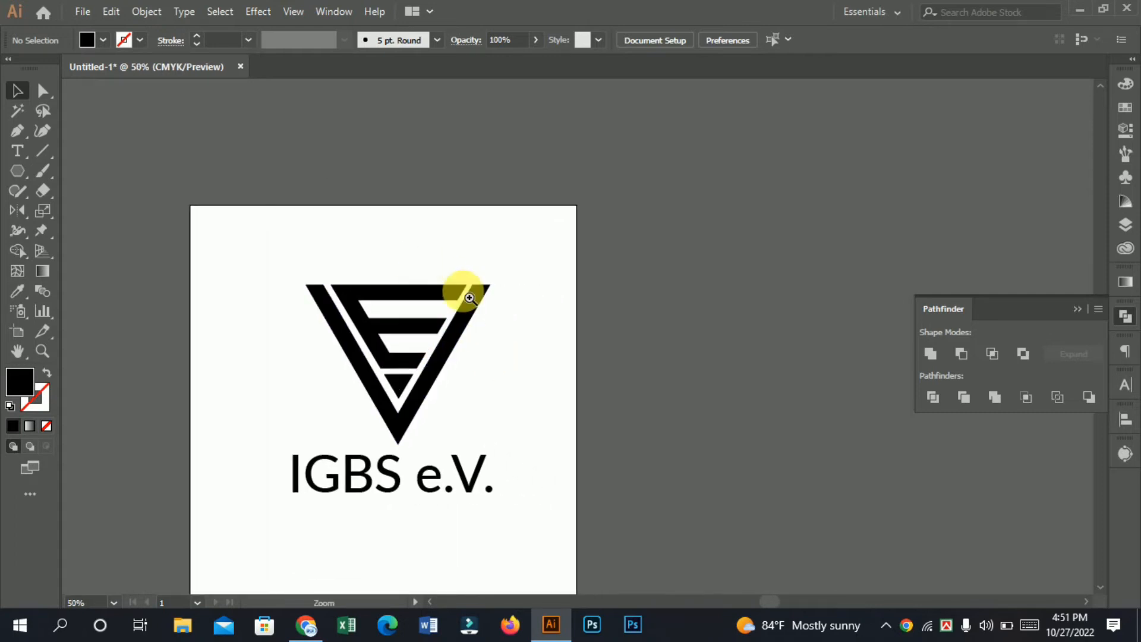
{"action": "left_click", "coordinate": [483, 307], "text": "ctrl"}
{"action": "left_click_drag", "start_coordinate": [447, 302], "coordinate": [401, 285]}
{"action": "left_click", "coordinate": [397, 326], "text": "ctrl"}
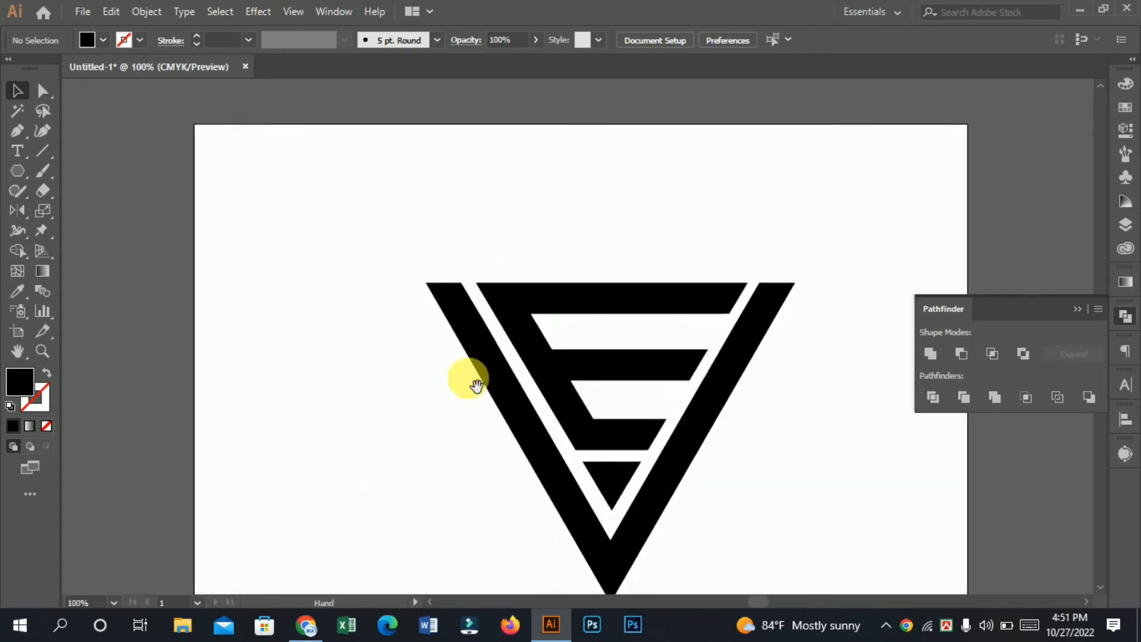
{"action": "left_click_drag", "start_coordinate": [467, 380], "coordinate": [343, 368]}
{"action": "left_click_drag", "start_coordinate": [344, 327], "coordinate": [309, 297]}
{"action": "left_click_drag", "start_coordinate": [417, 380], "coordinate": [375, 292]}
Step: Fill the symbol with the yellow-to-orange gradient swatch, then pick the green swatch as fill with nothing selected
{"action": "left_click", "coordinate": [383, 299]}
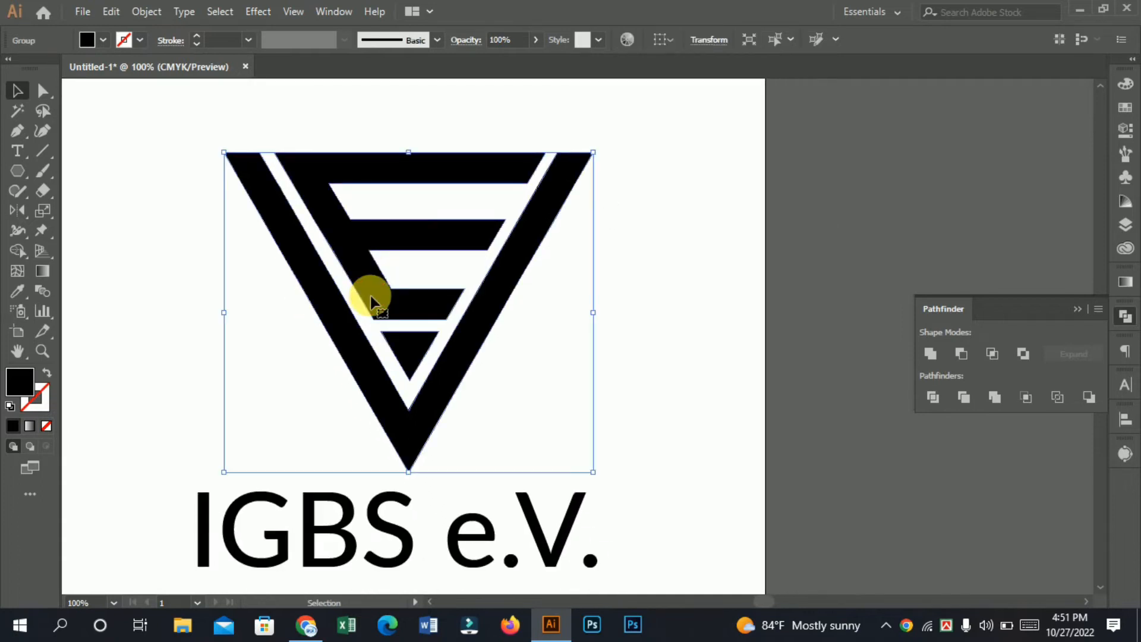
{"action": "left_click", "coordinate": [1123, 107]}
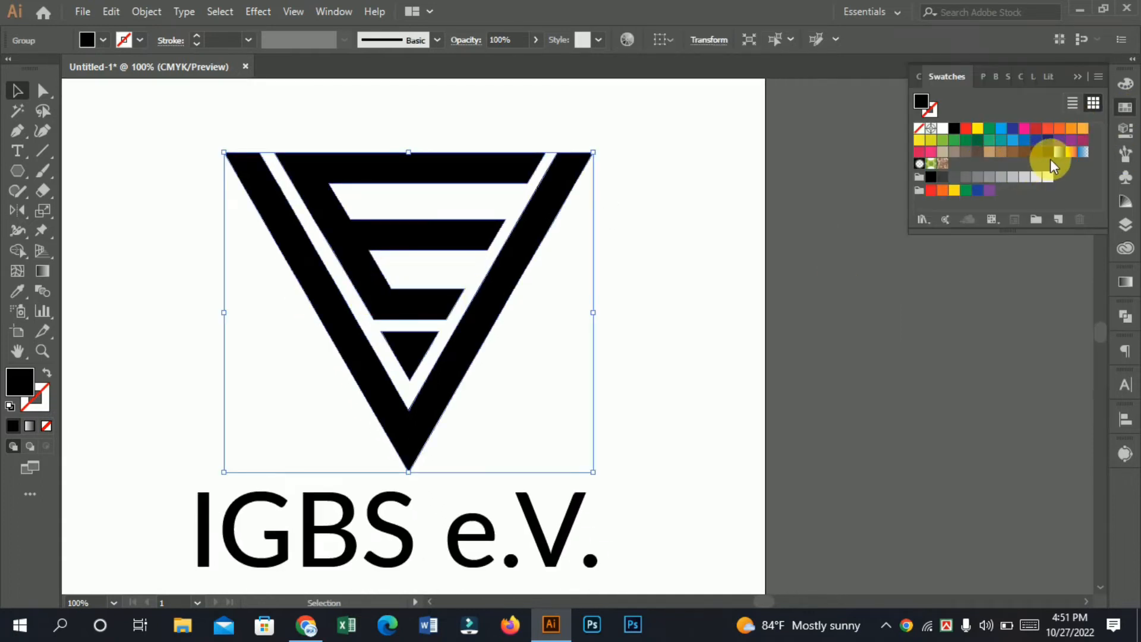
{"action": "left_click", "coordinate": [1073, 153]}
{"action": "left_click", "coordinate": [729, 248]}
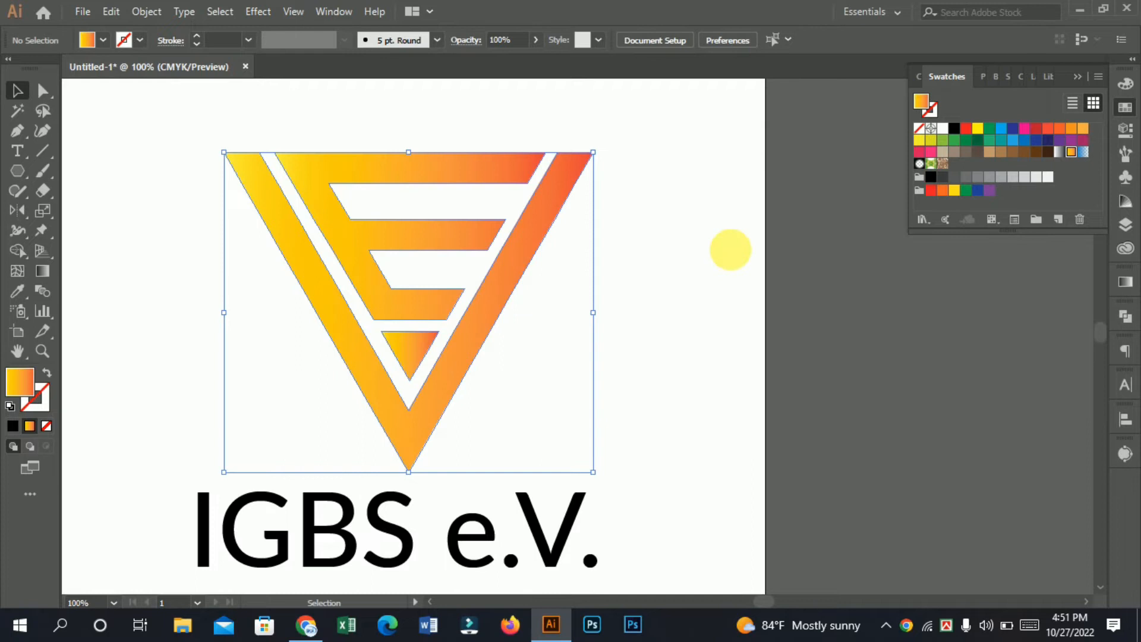
{"action": "left_click", "coordinate": [730, 249], "text": "ctrl+alt"}
{"action": "left_click", "coordinate": [934, 183]}
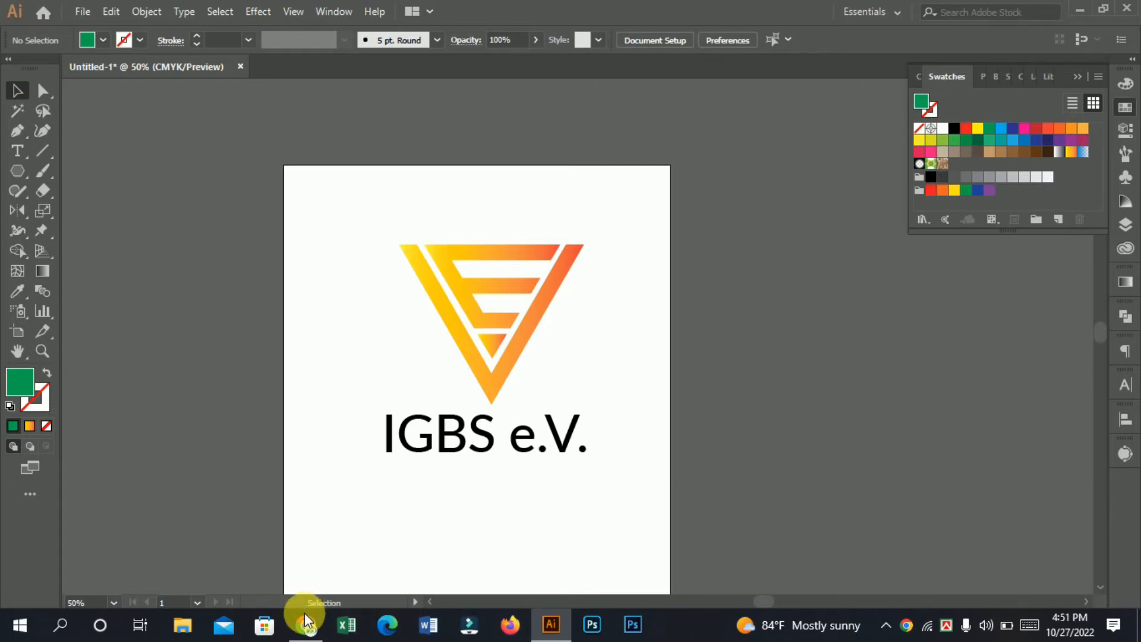
Step: Switch to Chrome, search Google in a new tab for "green gradient background" and look through the image results
{"action": "left_click", "coordinate": [306, 624]}
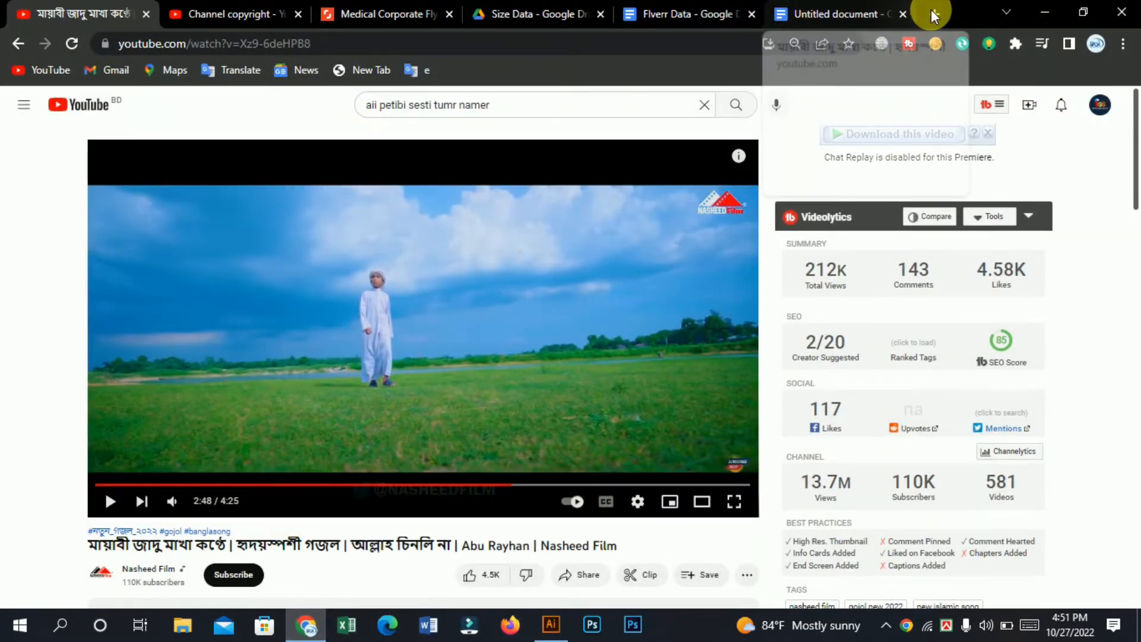
{"action": "left_click", "coordinate": [934, 14]}
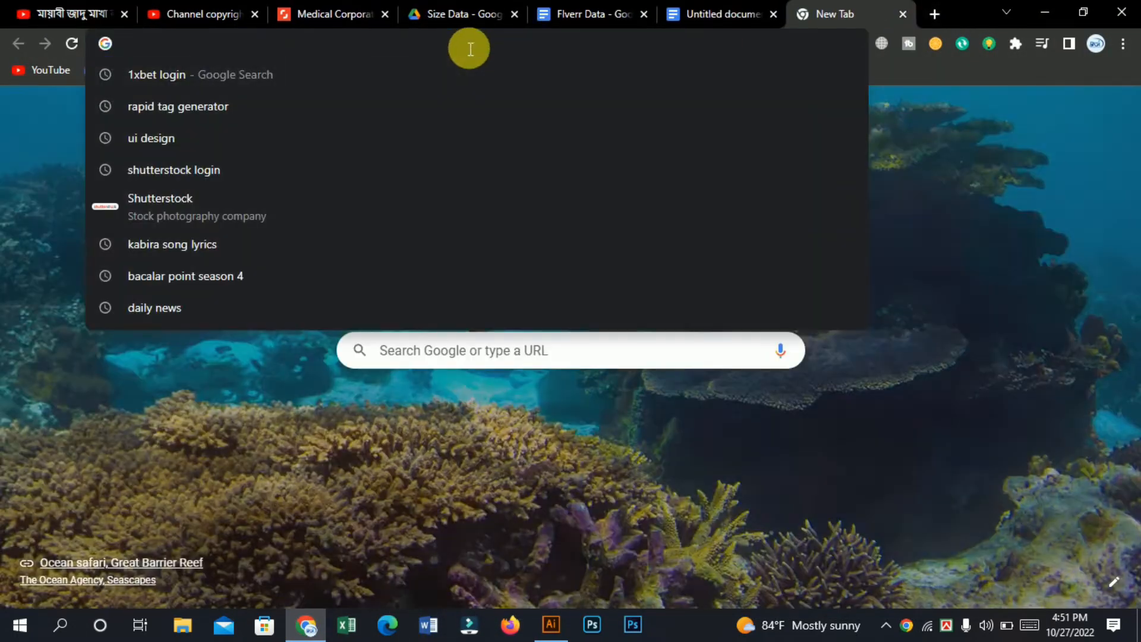
{"action": "type", "text": "green "}
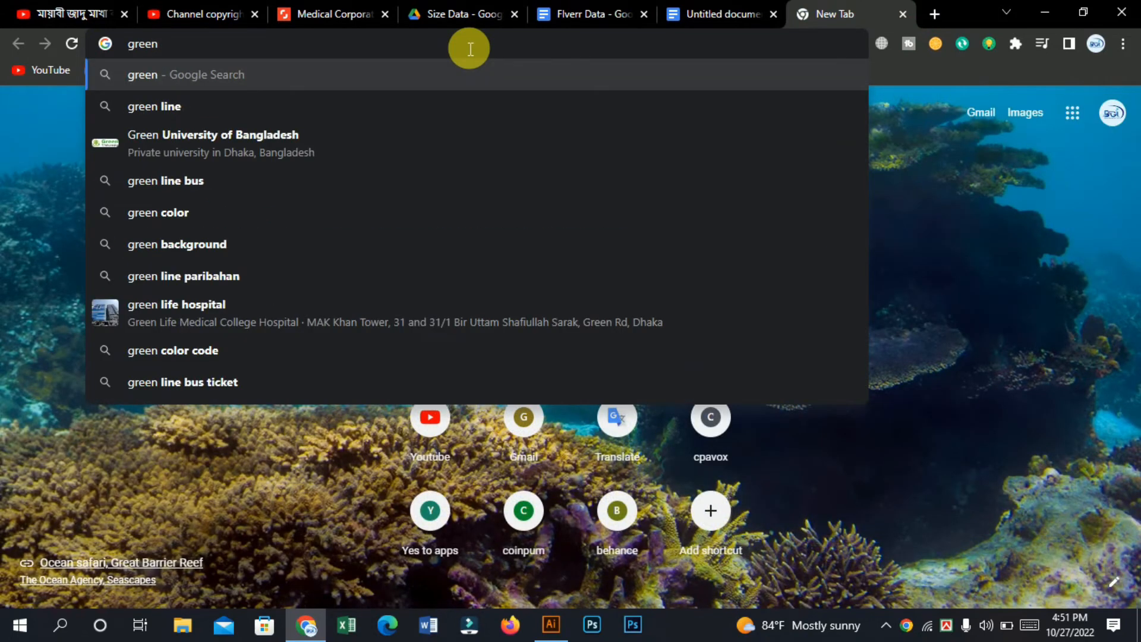
{"action": "type", "text": "gred"}
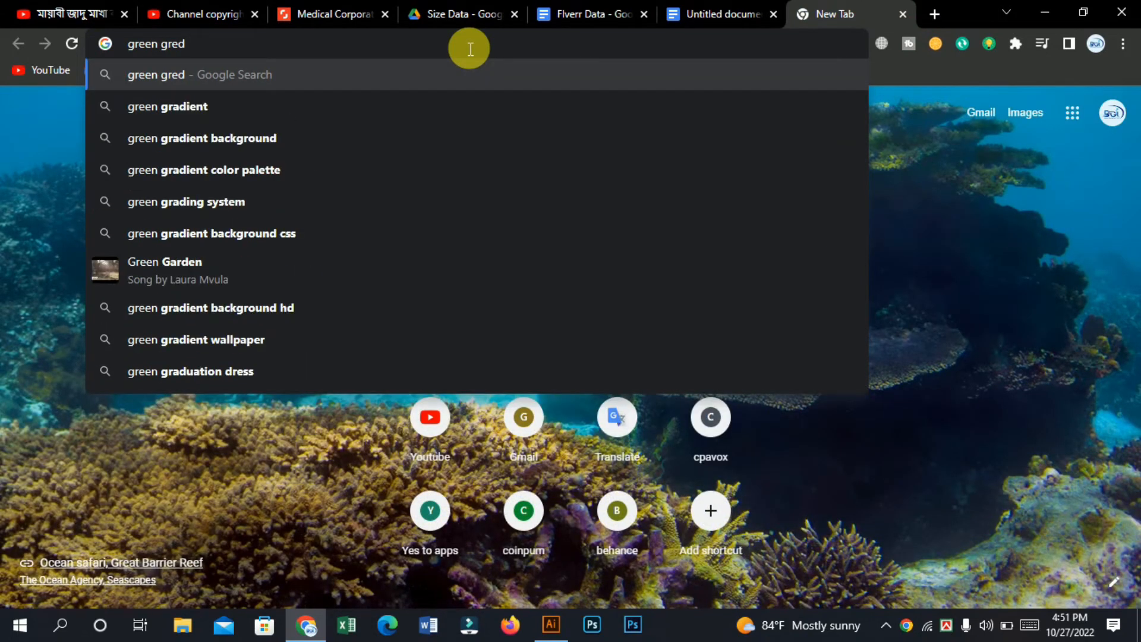
{"action": "left_click", "coordinate": [209, 137]}
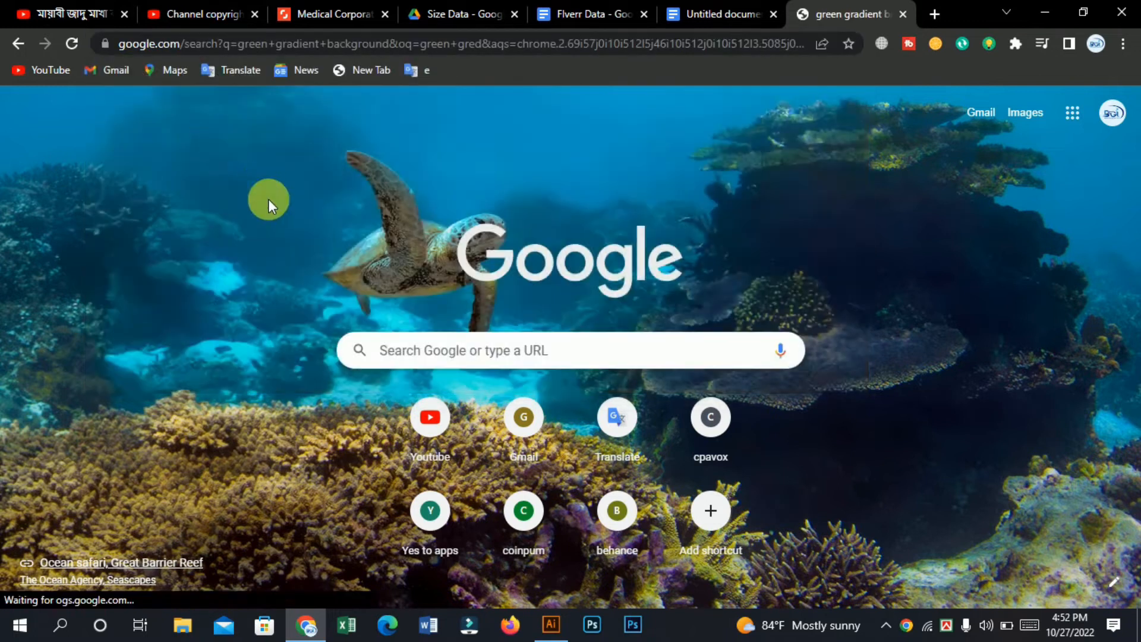
{"action": "scroll", "coordinate": [517, 420], "scroll_direction": "down", "scroll_amount": 3}
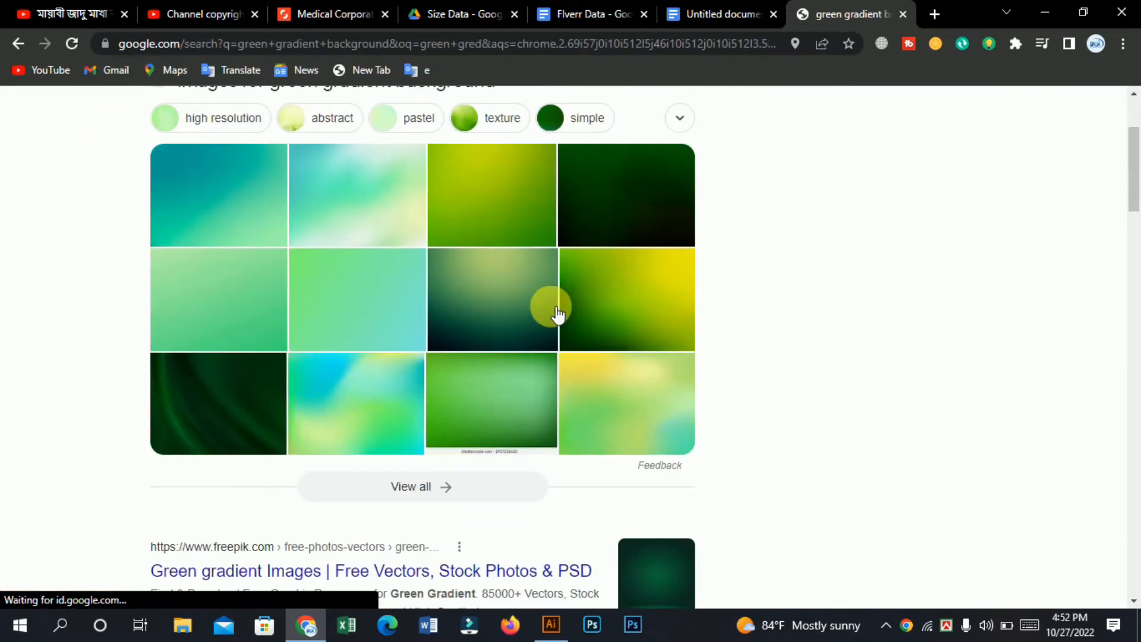
{"action": "scroll", "coordinate": [571, 311], "scroll_direction": "up", "scroll_amount": 2}
{"action": "scroll", "coordinate": [630, 328], "scroll_direction": "down", "scroll_amount": 3}
{"action": "scroll", "coordinate": [594, 329], "scroll_direction": "up", "scroll_amount": 3}
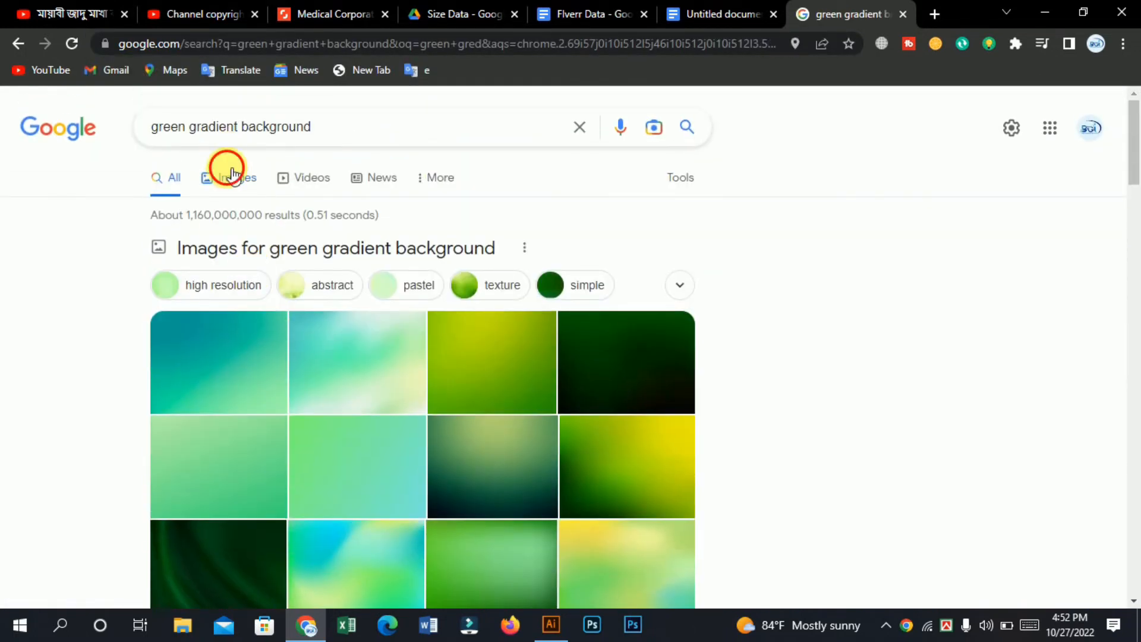
Step: Browse the image results for green gradient background and copy the Shutterstock picture with the bright green centre and dark edges
{"action": "left_click", "coordinate": [232, 173]}
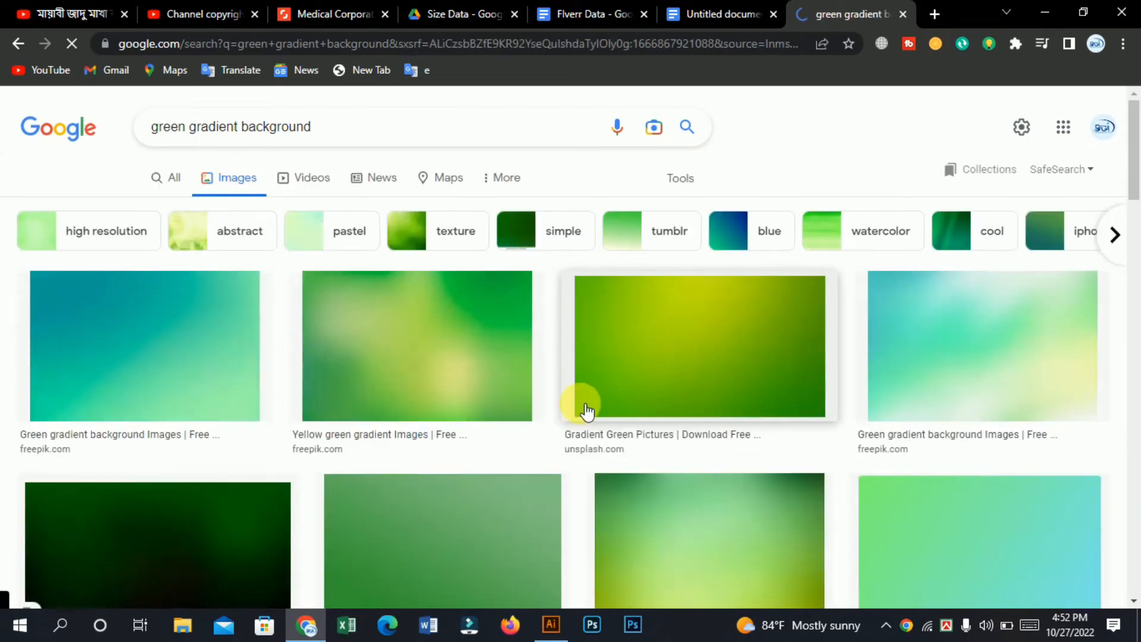
{"action": "scroll", "coordinate": [587, 410], "scroll_direction": "down", "scroll_amount": 8}
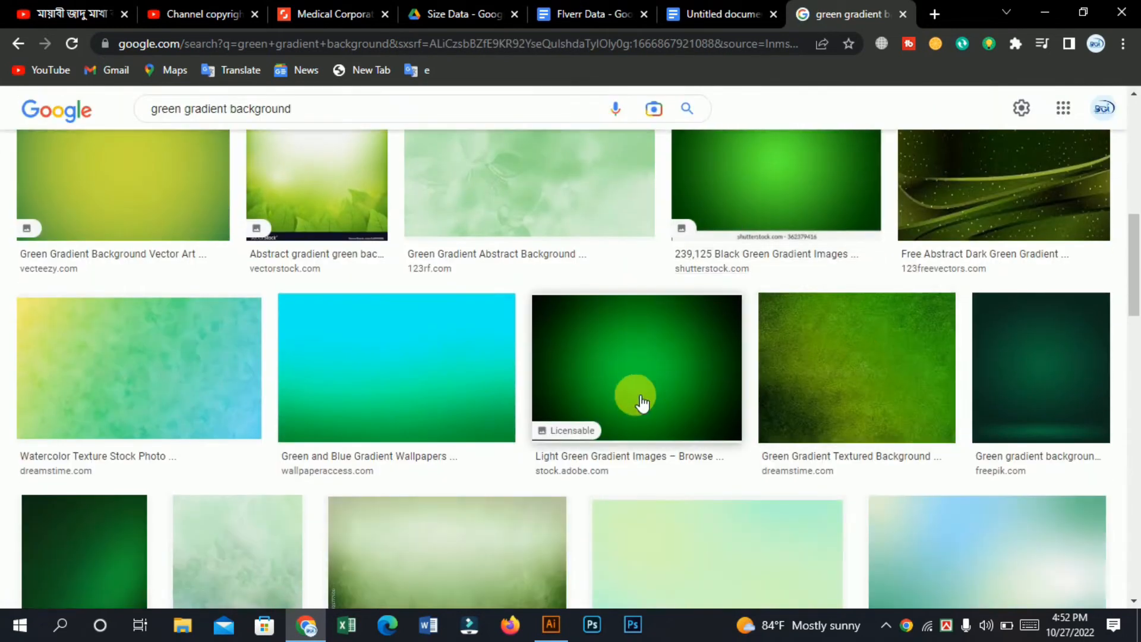
{"action": "scroll", "coordinate": [548, 369], "scroll_direction": "down", "scroll_amount": 5}
{"action": "scroll", "coordinate": [792, 285], "scroll_direction": "up", "scroll_amount": 9}
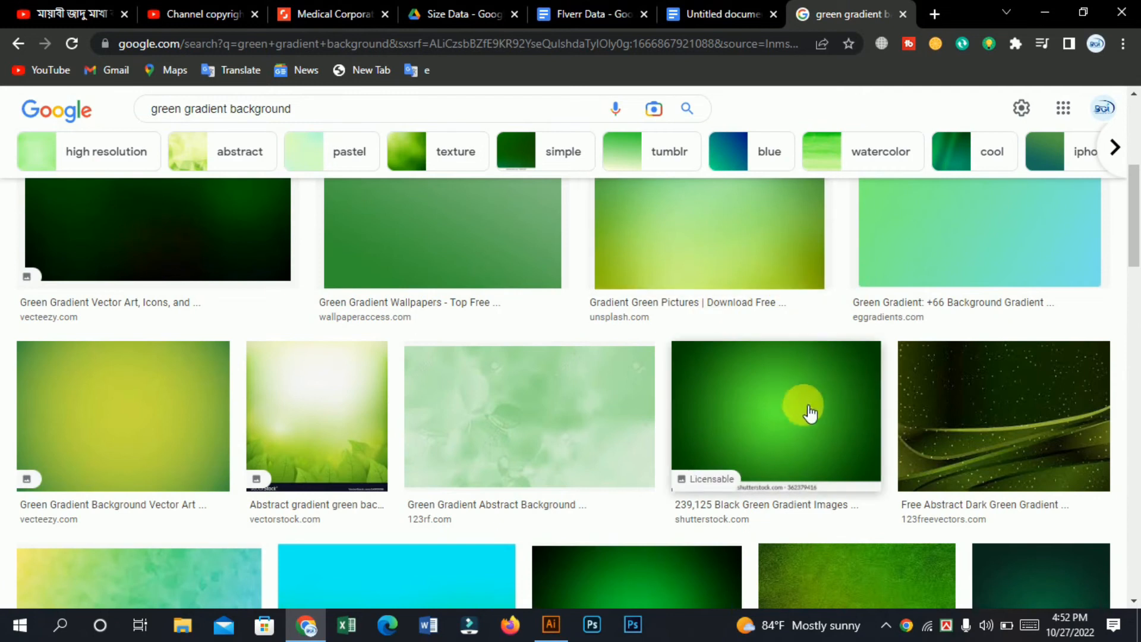
{"action": "left_click", "coordinate": [809, 412]}
{"action": "right_click", "coordinate": [860, 278]}
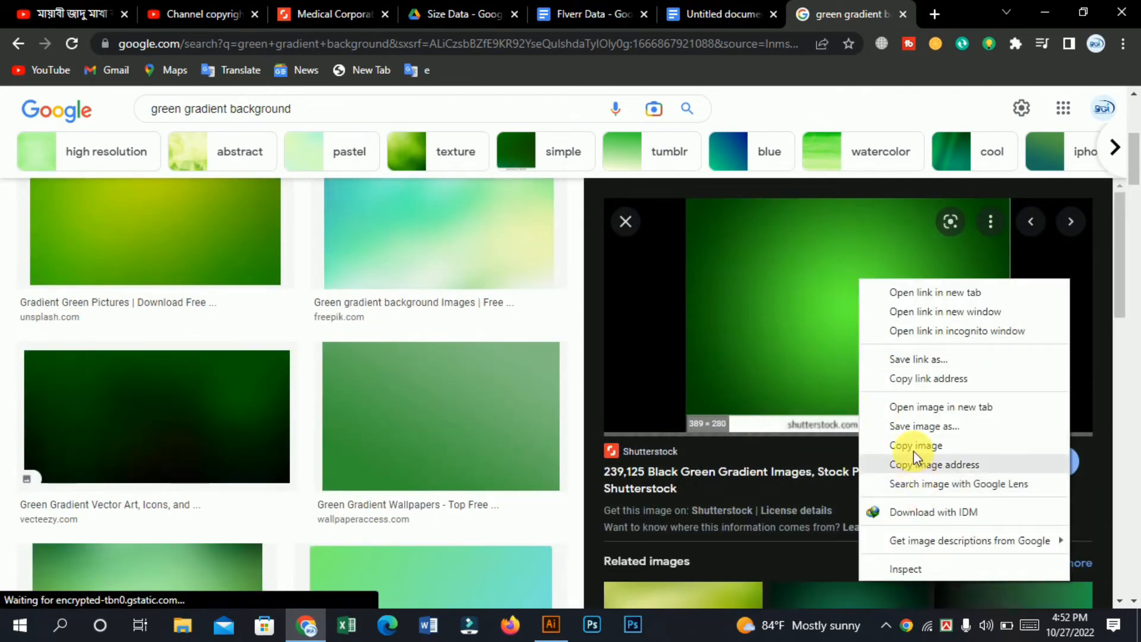
{"action": "left_click", "coordinate": [915, 461]}
{"action": "scroll", "coordinate": [756, 483], "scroll_direction": "down", "scroll_amount": 10}
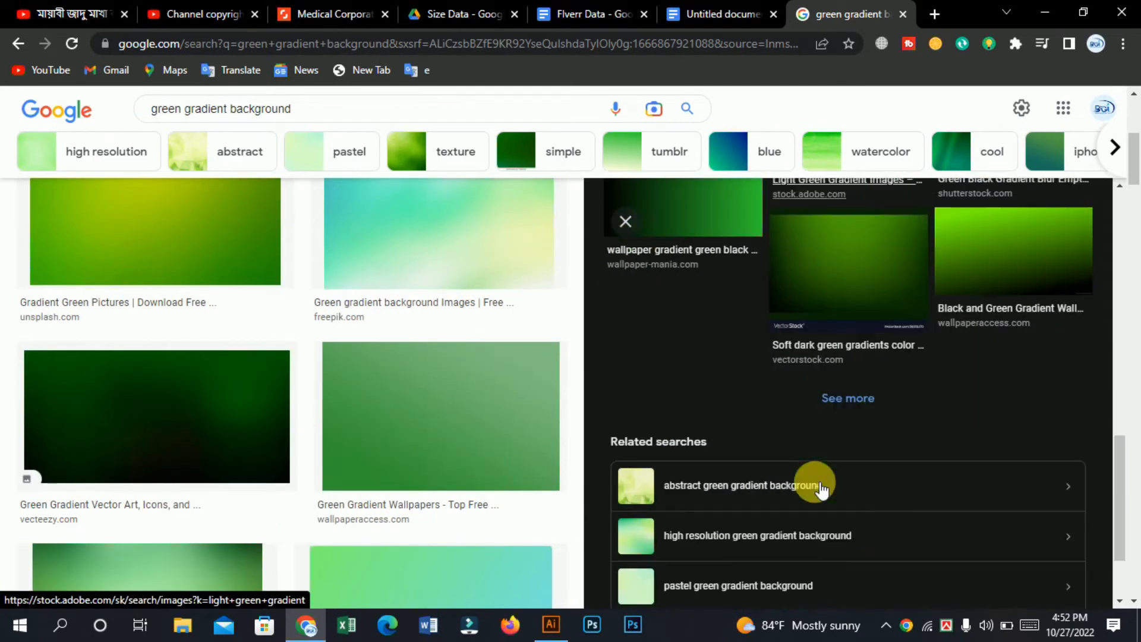
Step: Switch to Illustrator, paste the copied picture and draw a green rectangle just outside the artboard's right edge
{"action": "left_click", "coordinate": [552, 625]}
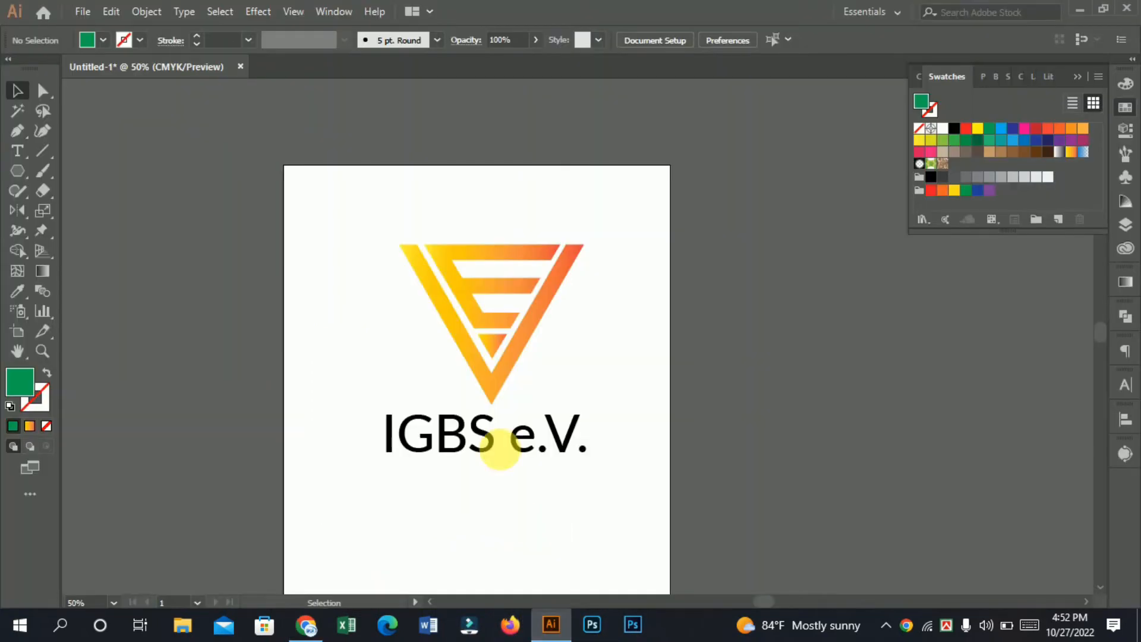
{"action": "key", "text": "ctrl+v"}
{"action": "left_click_drag", "start_coordinate": [496, 328], "coordinate": [351, 378]}
{"action": "left_click_drag", "start_coordinate": [26, 169], "coordinate": [66, 171]}
{"action": "left_click_drag", "start_coordinate": [670, 234], "coordinate": [793, 334]}
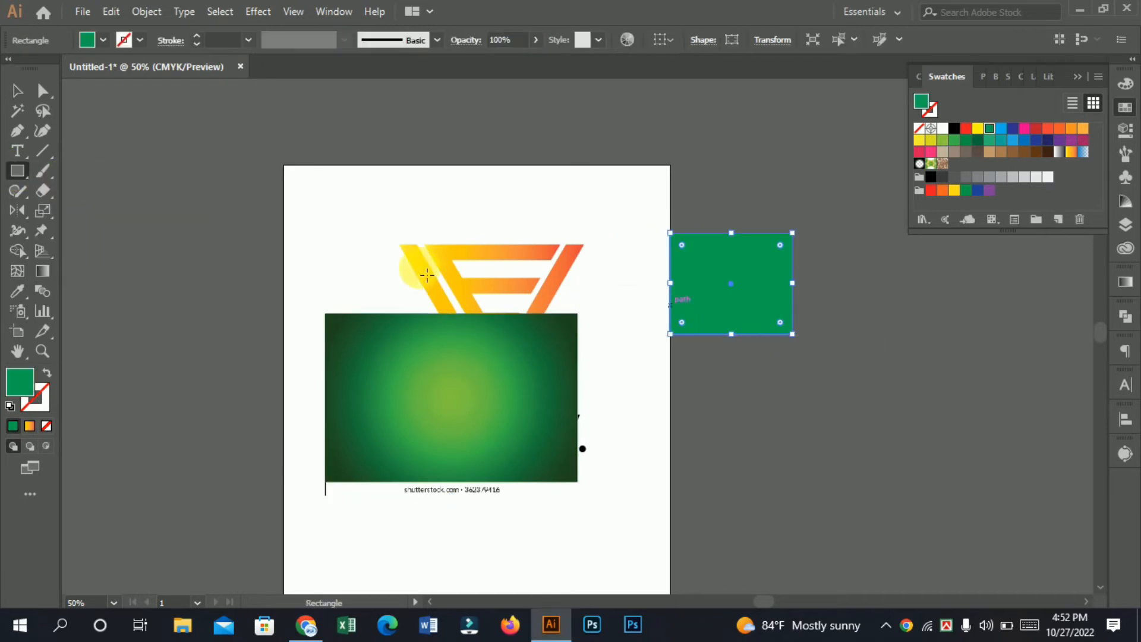
Step: Move the pasted picture off the lettering towards the artboard's left edge and fill the rectangle with the yellow-to-orange gradient
{"action": "left_click", "coordinate": [18, 95]}
{"action": "left_click_drag", "start_coordinate": [445, 393], "coordinate": [345, 290]}
{"action": "left_click", "coordinate": [751, 295]}
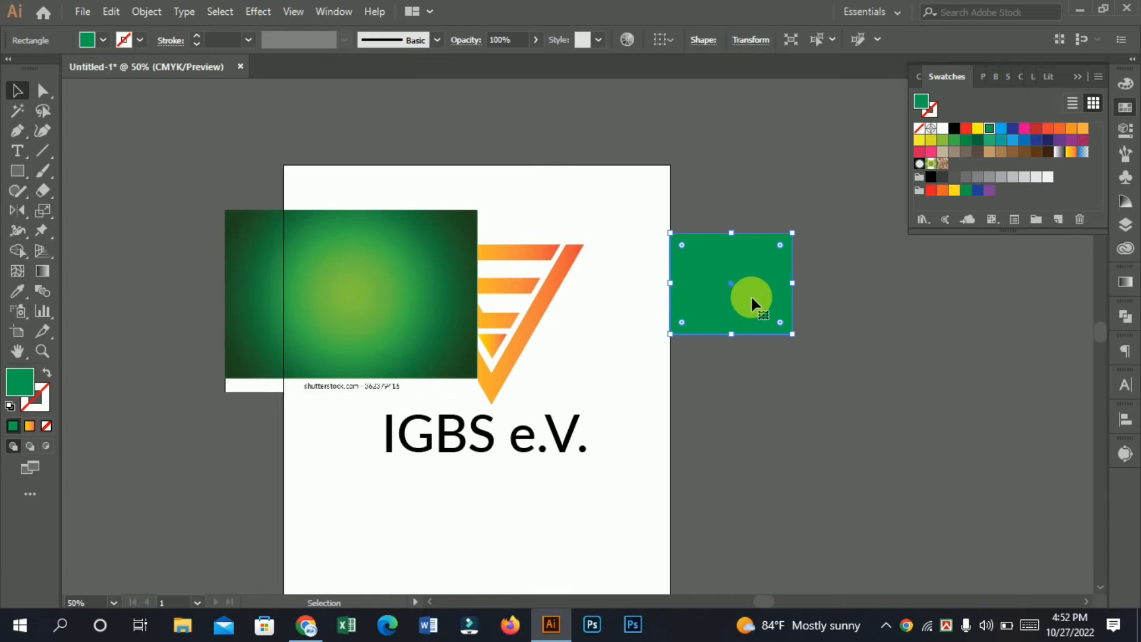
{"action": "left_click", "coordinate": [28, 427]}
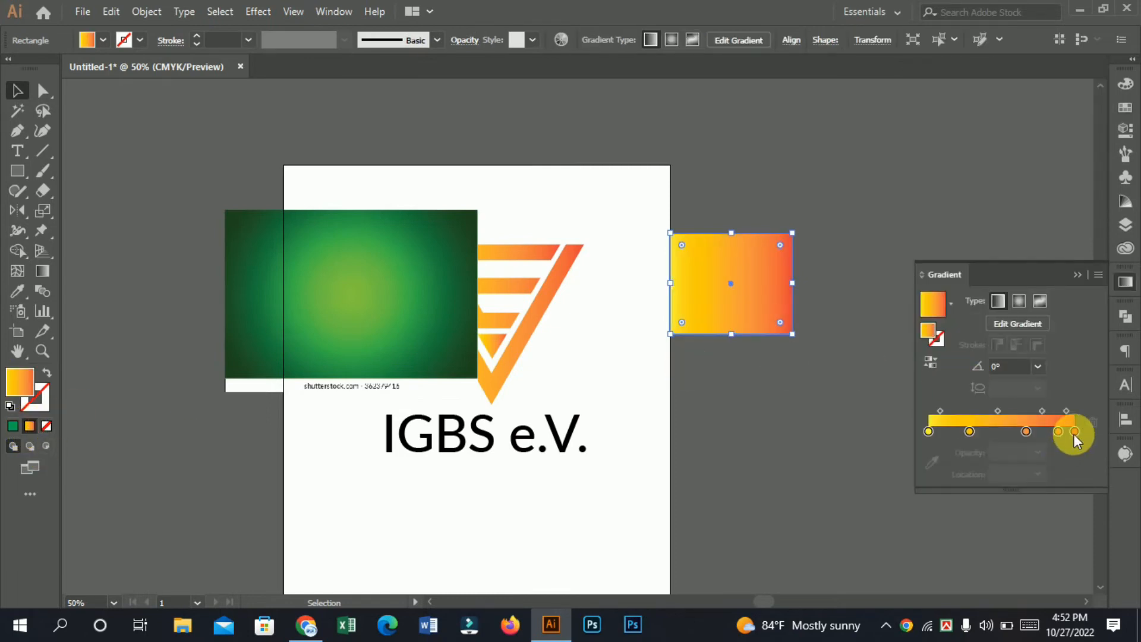
{"action": "double_click", "coordinate": [1074, 431]}
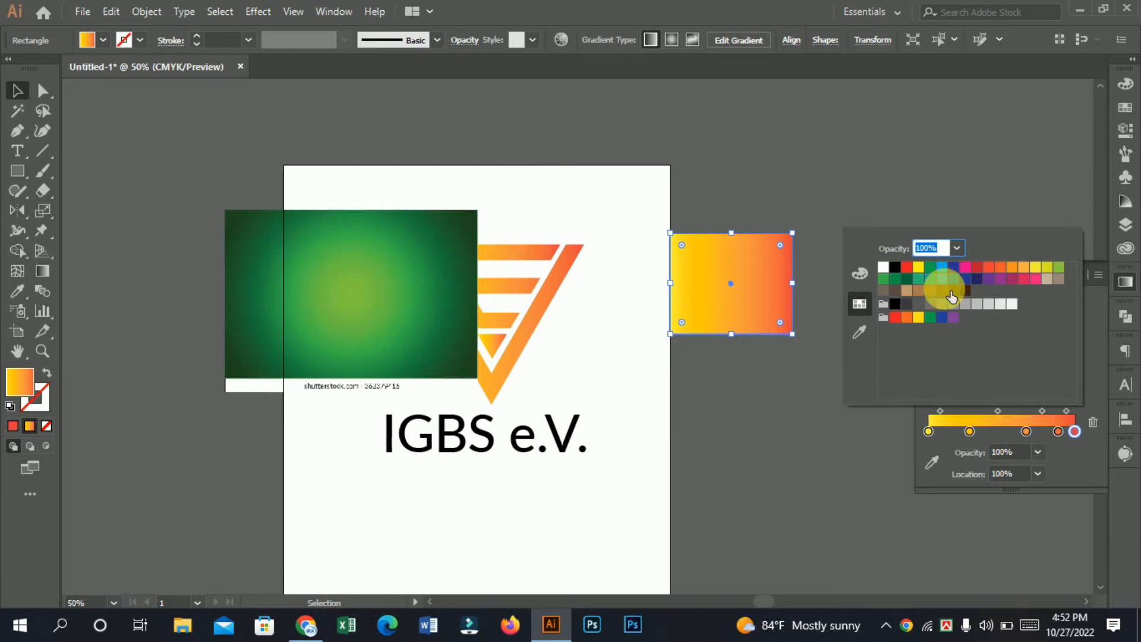
{"action": "left_click", "coordinate": [21, 313]}
{"action": "left_click", "coordinate": [372, 281]}
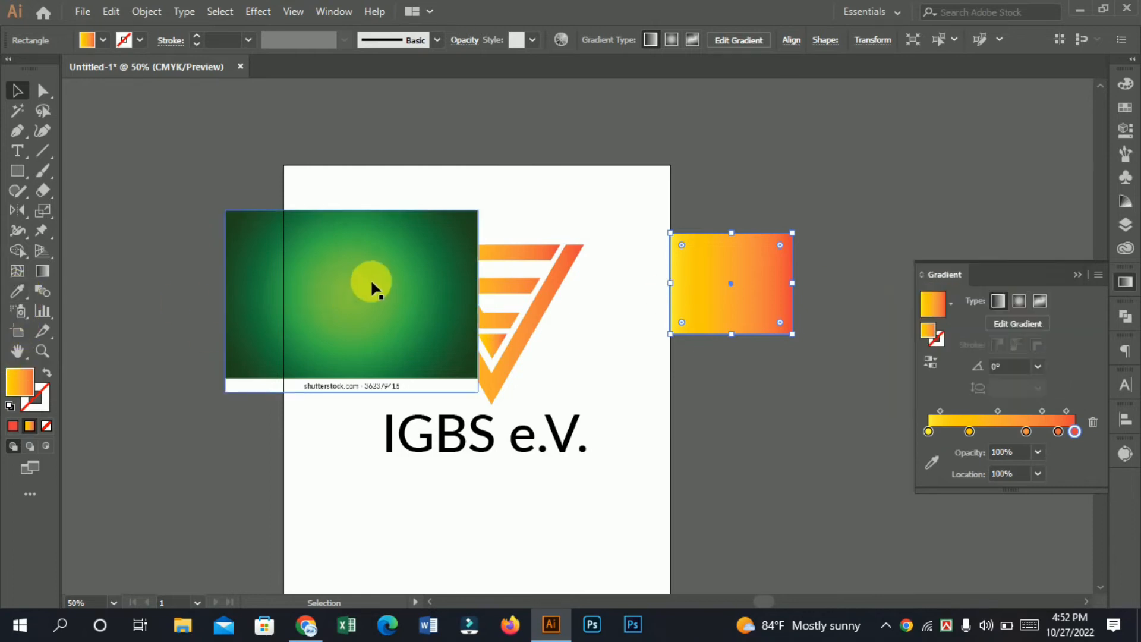
{"action": "left_click", "coordinate": [764, 310]}
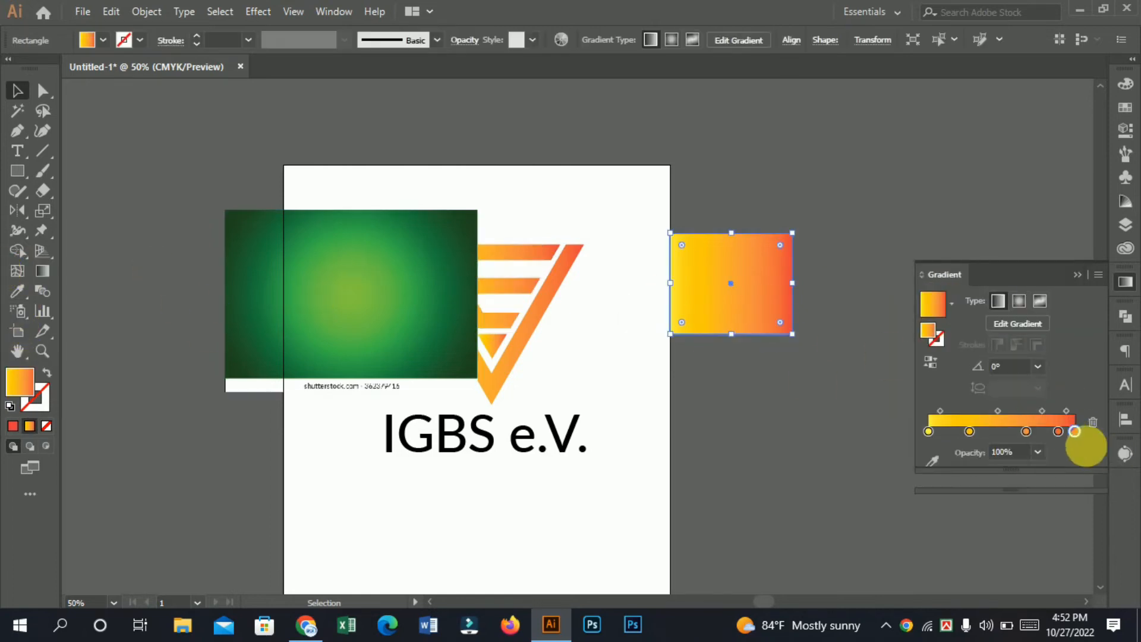
Step: Sample the picture's dark green corner for the rectangle gradient's last colour stop and remove the two orange stops before it
{"action": "double_click", "coordinate": [1074, 432]}
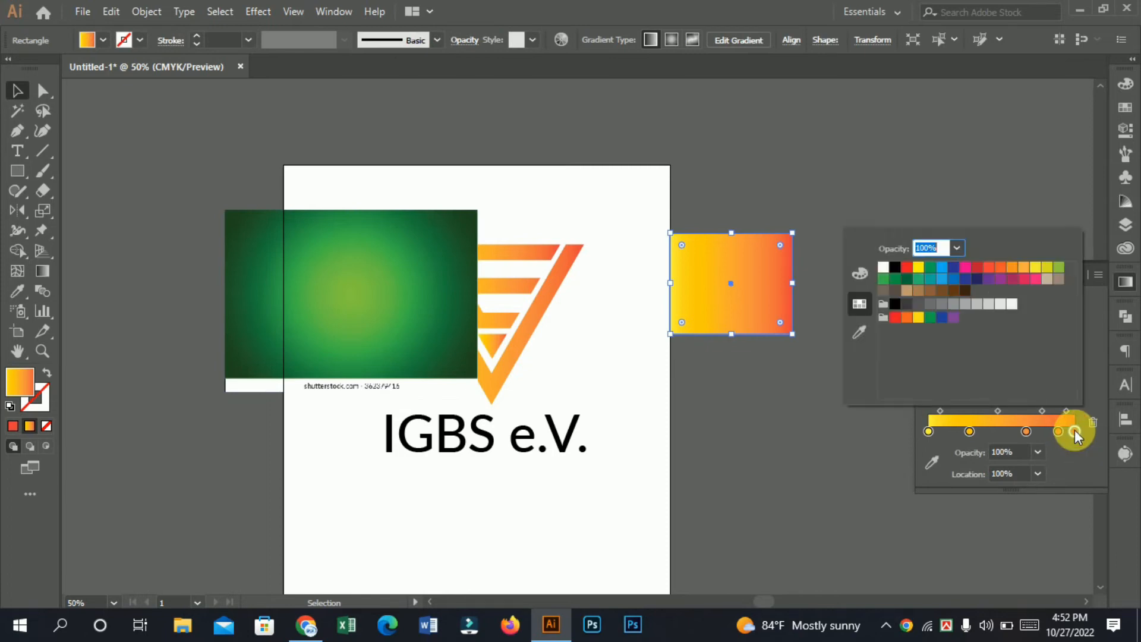
{"action": "left_click", "coordinate": [858, 332]}
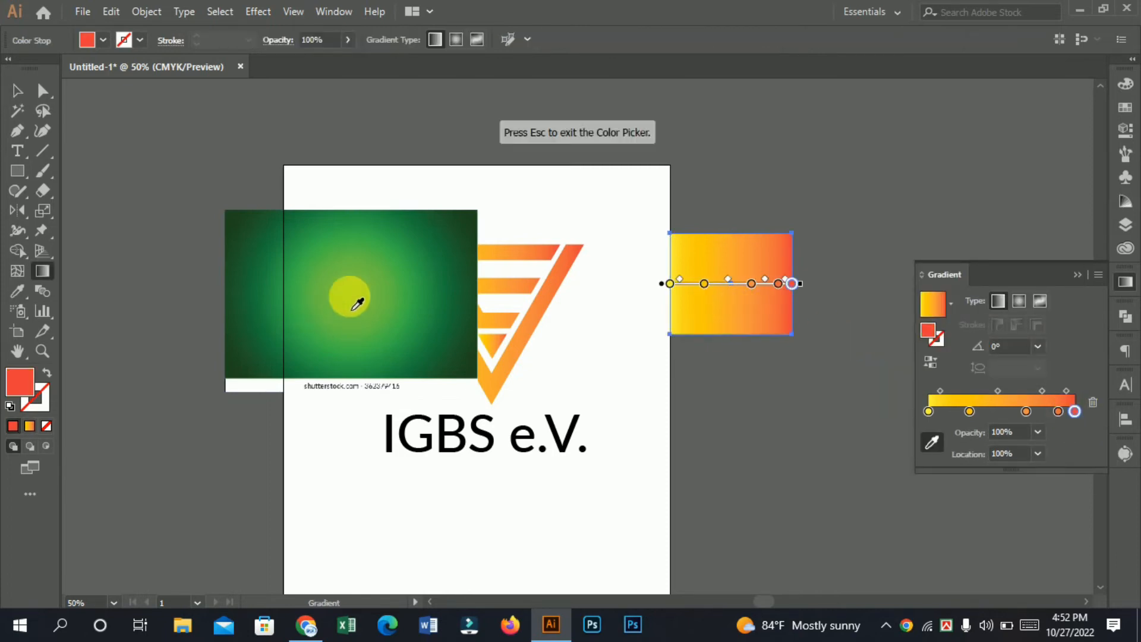
{"action": "left_click", "coordinate": [359, 297]}
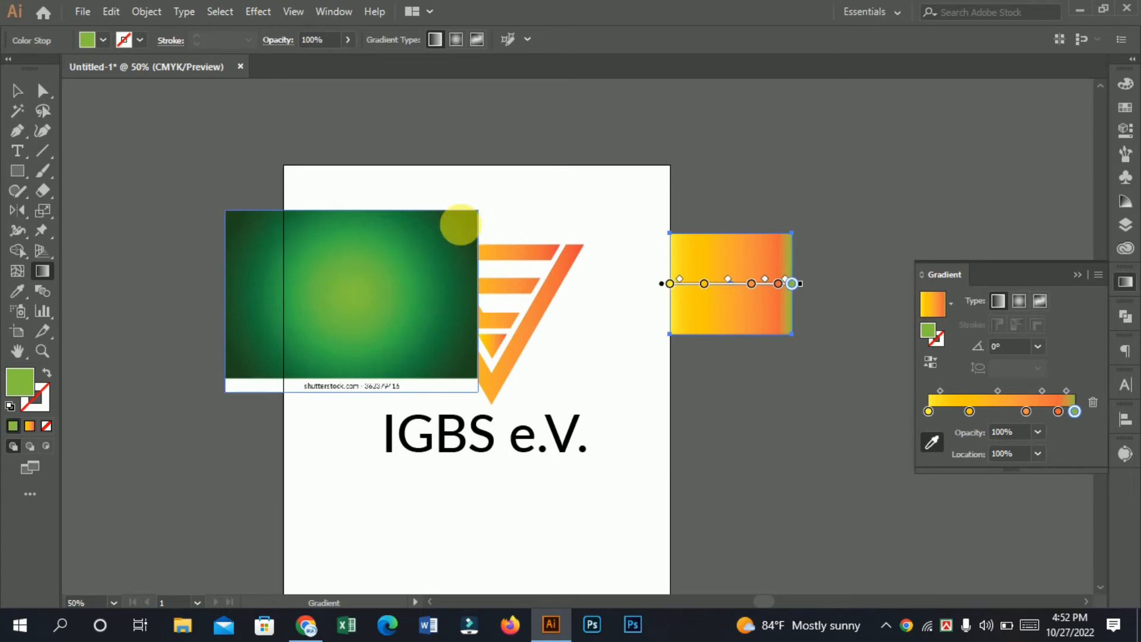
{"action": "left_click", "coordinate": [458, 226]}
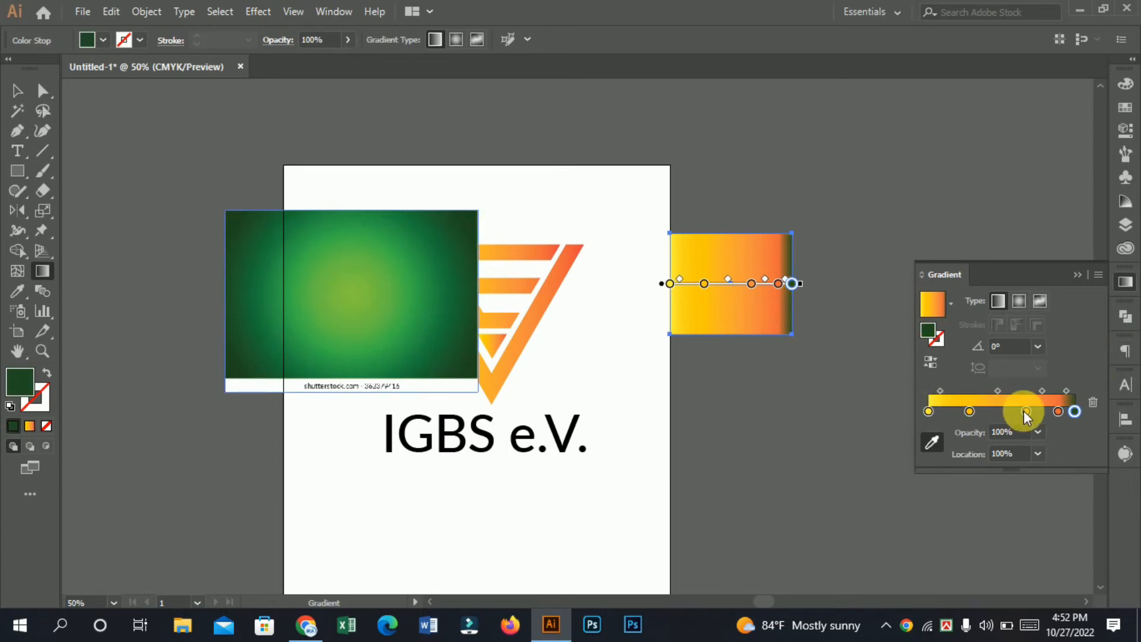
{"action": "left_click_drag", "start_coordinate": [1025, 413], "coordinate": [1014, 464]}
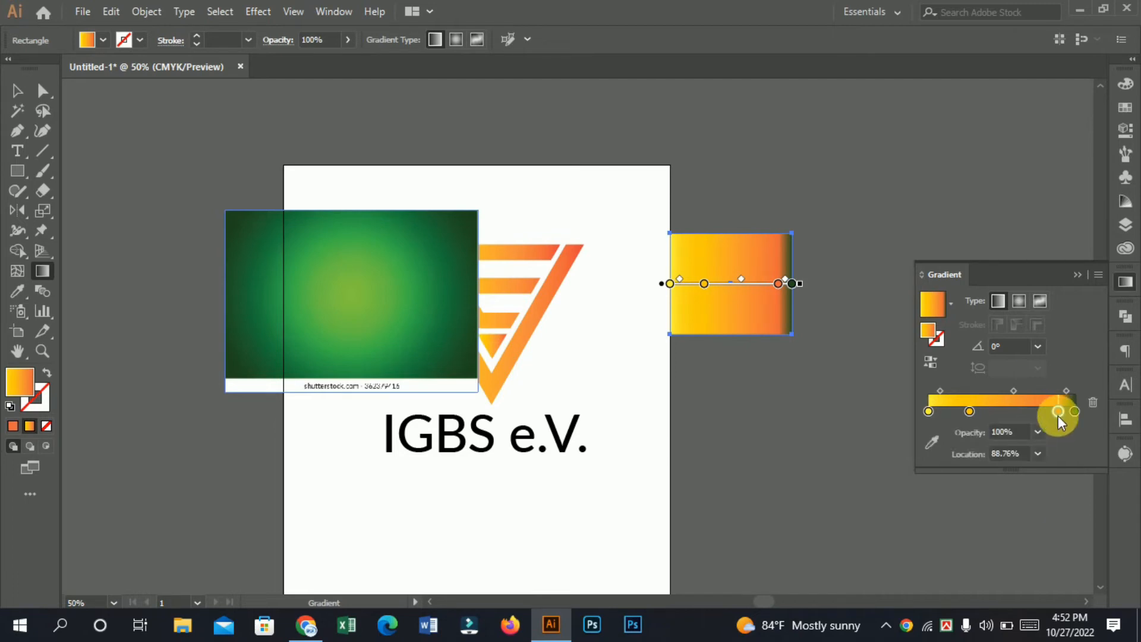
{"action": "left_click_drag", "start_coordinate": [1058, 412], "coordinate": [1013, 466]}
Step: Sample the light green centre of the picture for the gradient's first colour stop
{"action": "double_click", "coordinate": [928, 411]}
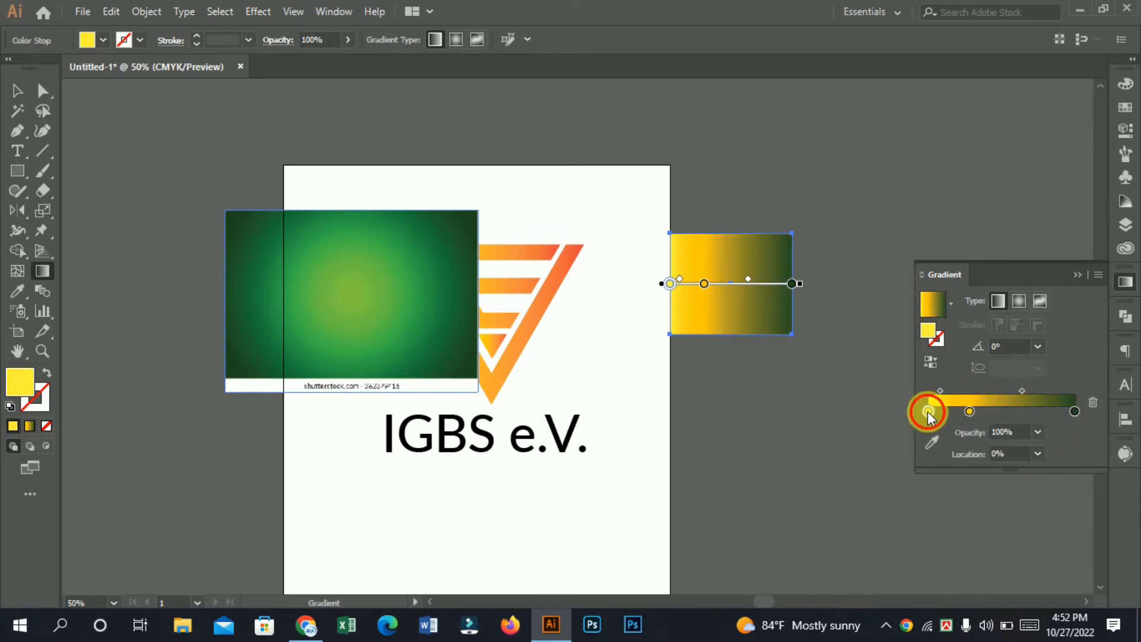
{"action": "left_click", "coordinate": [19, 288]}
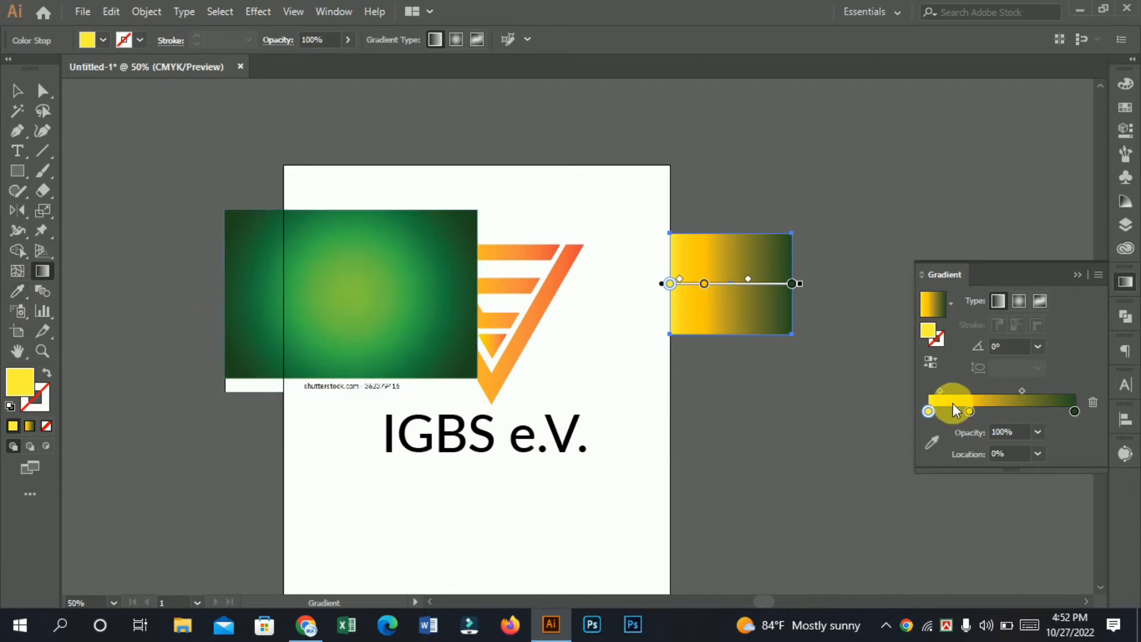
{"action": "double_click", "coordinate": [928, 414]}
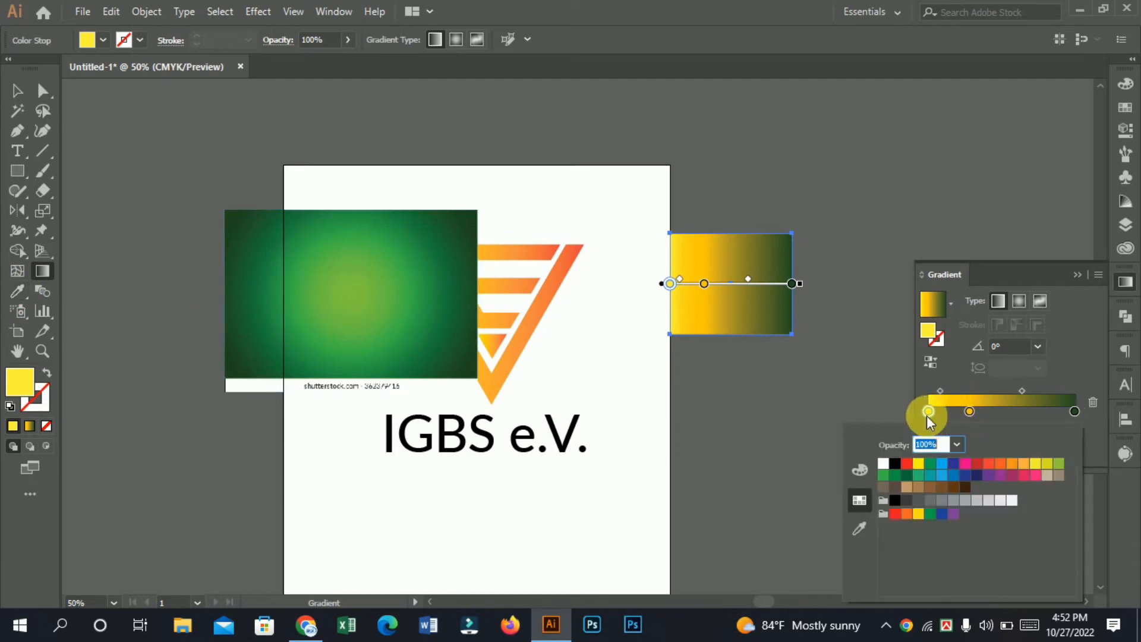
{"action": "left_click", "coordinate": [856, 531]}
{"action": "left_click", "coordinate": [360, 293]}
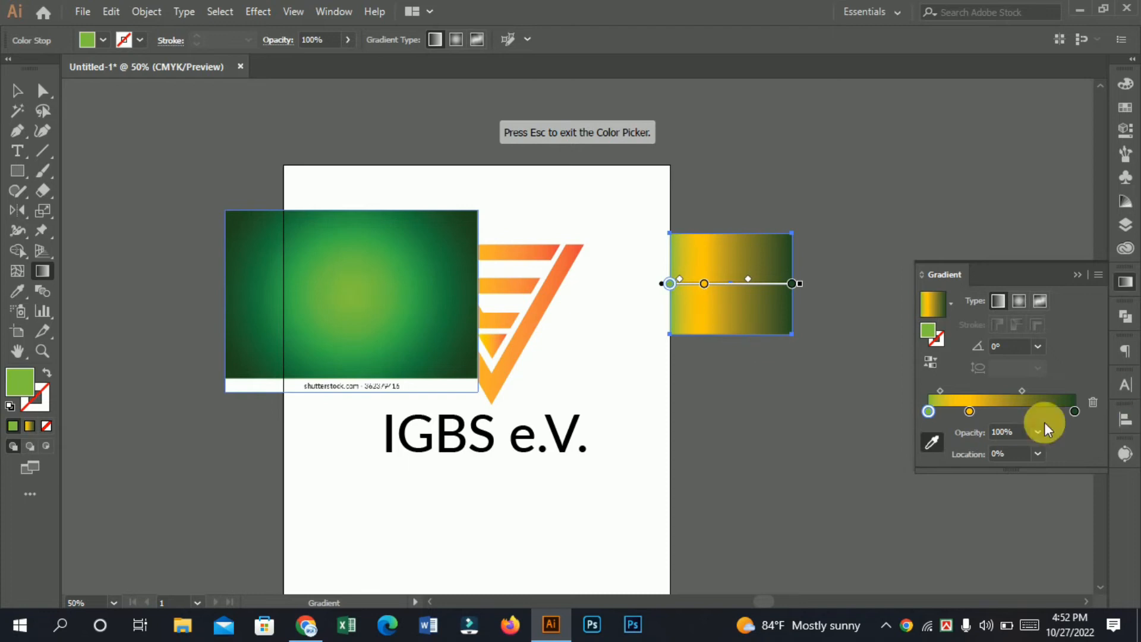
Step: Recolour the gradient's middle stop with the light green swatch after trying white and yellow
{"action": "double_click", "coordinate": [967, 411]}
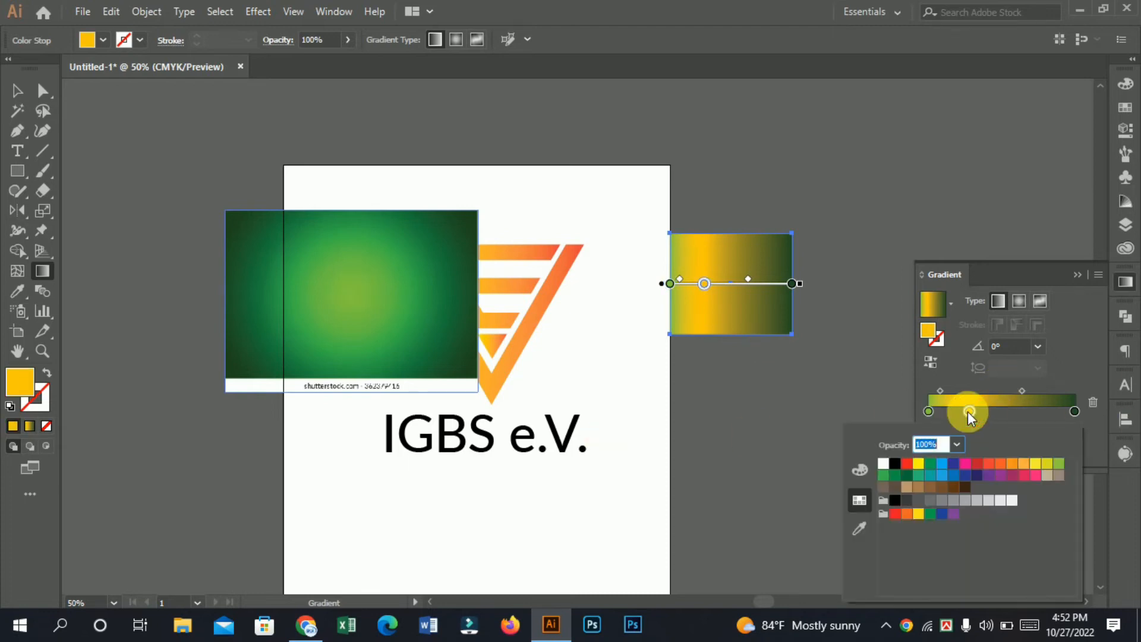
{"action": "left_click", "coordinate": [884, 464]}
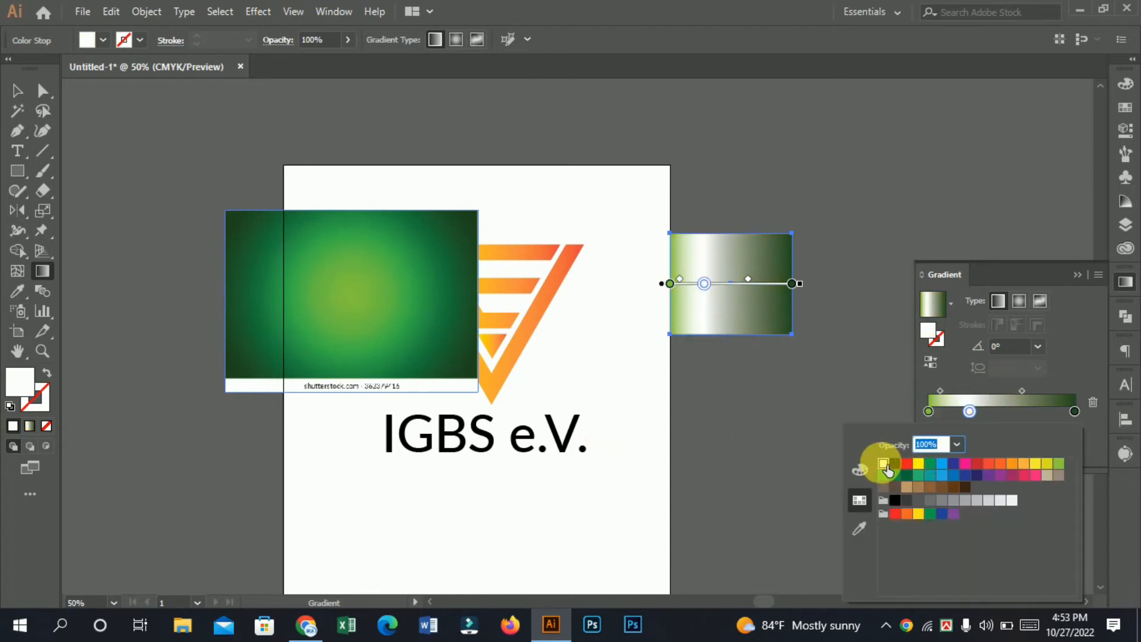
{"action": "left_click", "coordinate": [921, 466]}
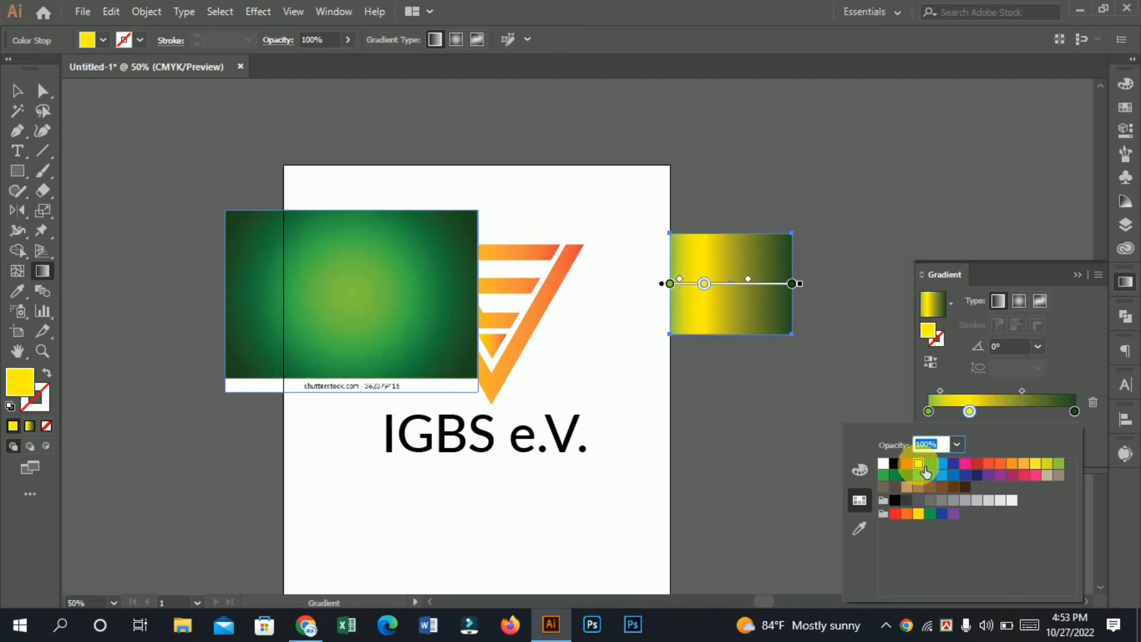
{"action": "left_click", "coordinate": [1061, 466]}
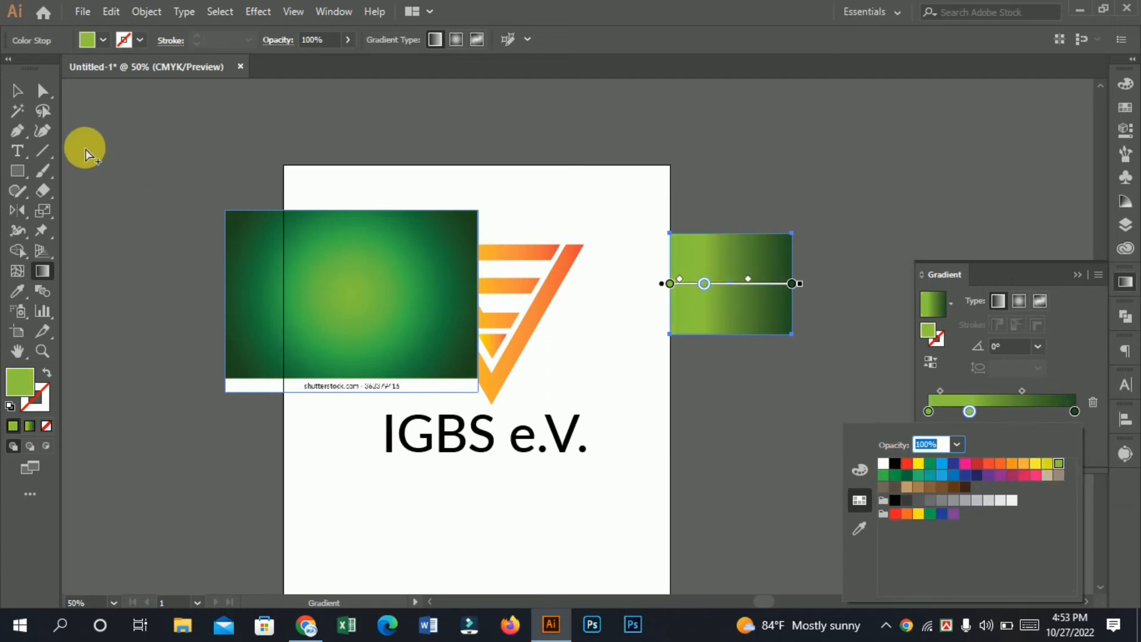
Step: Delete the pasted gradient picture and leave nothing selected
{"action": "left_click", "coordinate": [18, 92]}
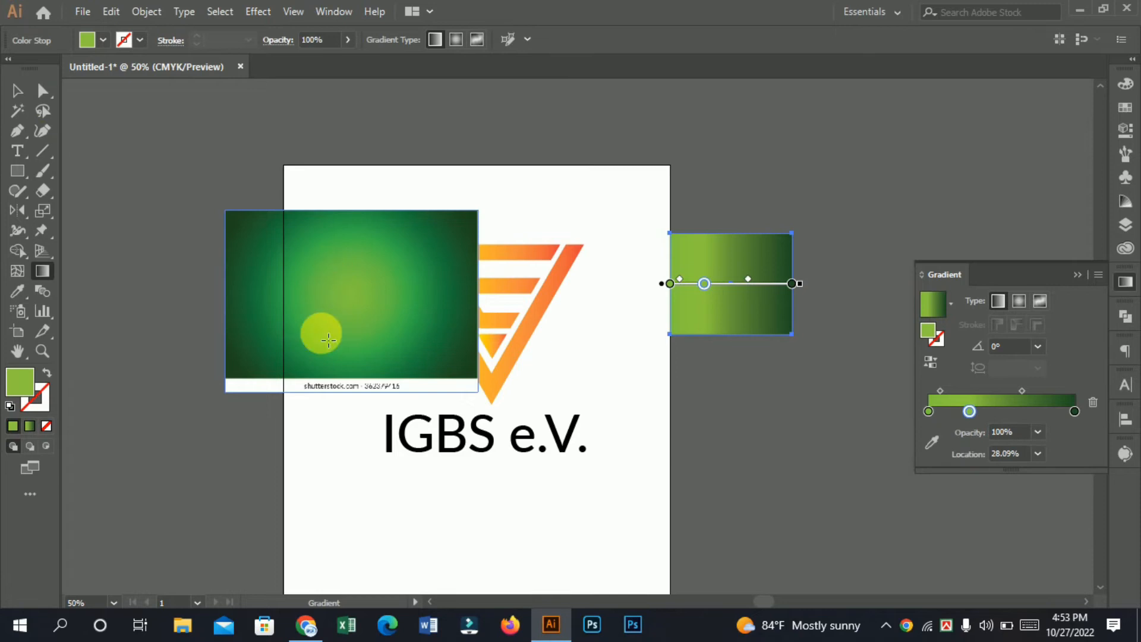
{"action": "left_click", "coordinate": [16, 93]}
{"action": "left_click_drag", "start_coordinate": [265, 289], "coordinate": [151, 307]}
{"action": "key", "text": "Delete"}
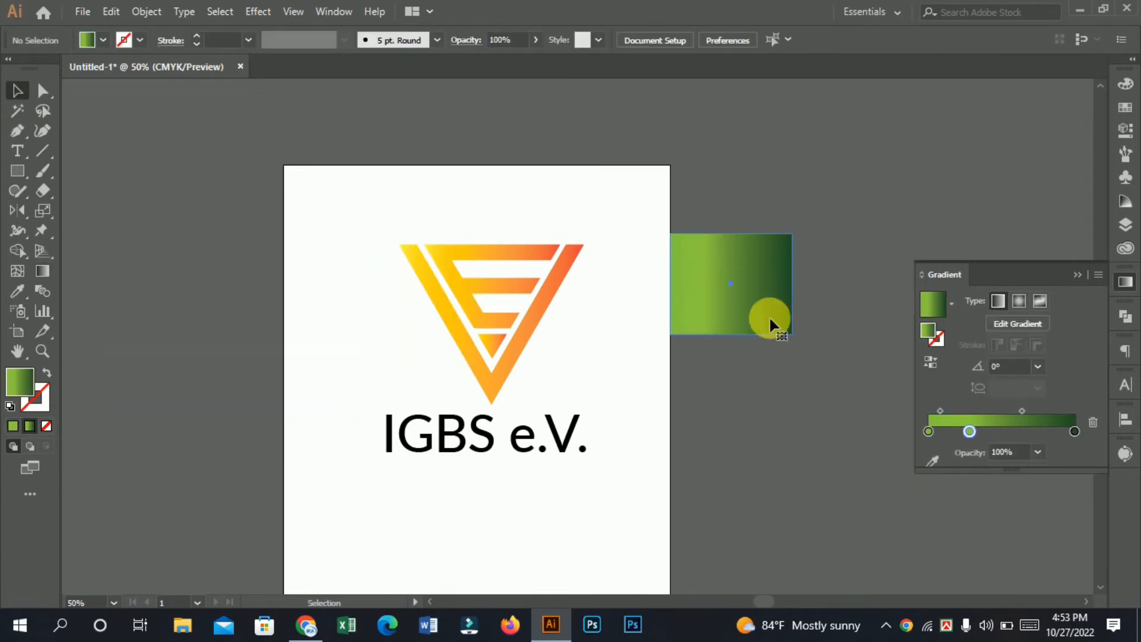
{"action": "left_click", "coordinate": [780, 329]}
{"action": "left_click", "coordinate": [841, 409]}
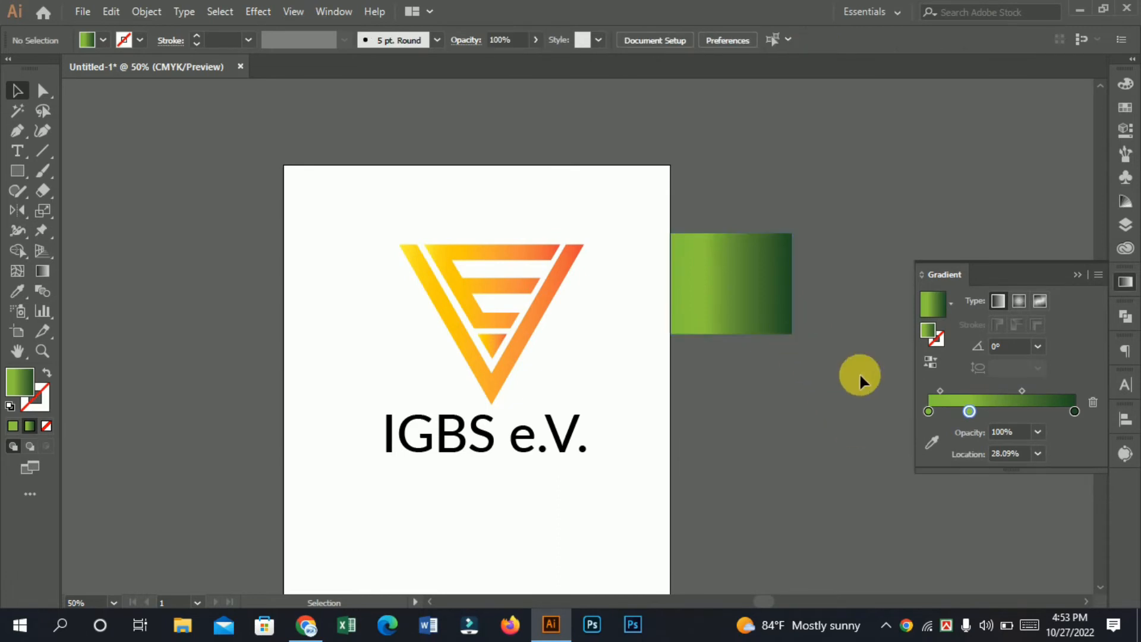
Step: Reduce the rectangle's gradient to two stops by removing the first stop and moving the middle light green one to 0%
{"action": "left_click", "coordinate": [760, 275]}
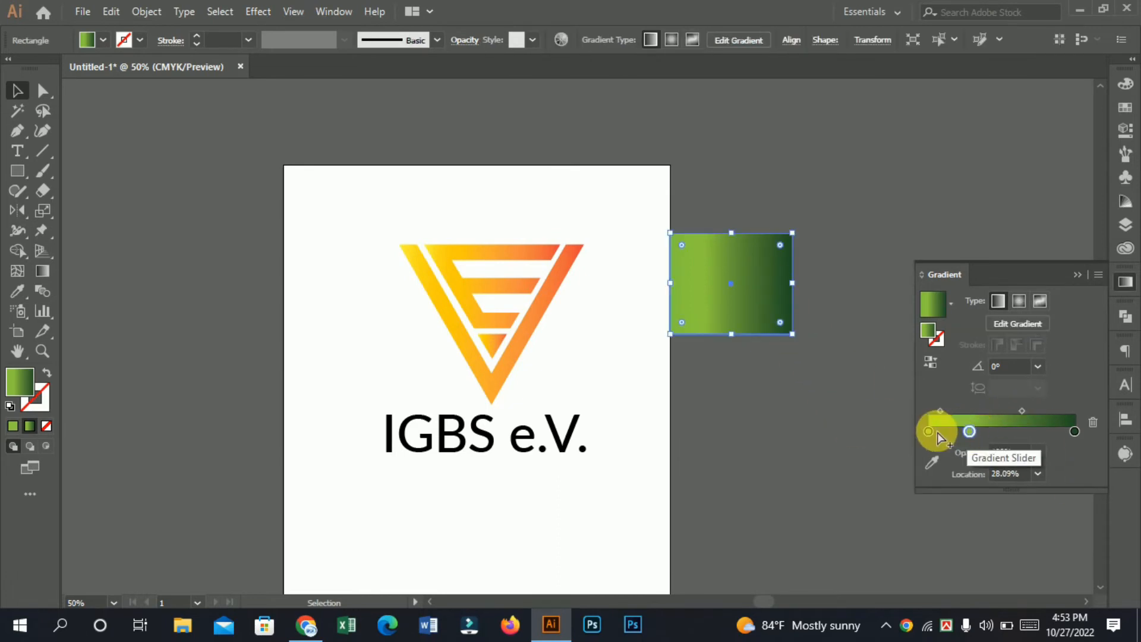
{"action": "left_click_drag", "start_coordinate": [927, 431], "coordinate": [845, 537]}
{"action": "left_click_drag", "start_coordinate": [969, 433], "coordinate": [840, 440]}
Step: Move the green gradient rectangle further away from the artboard's right edge
{"action": "key", "text": "ctrl+space"}
{"action": "left_click", "coordinate": [657, 297], "text": "ctrl"}
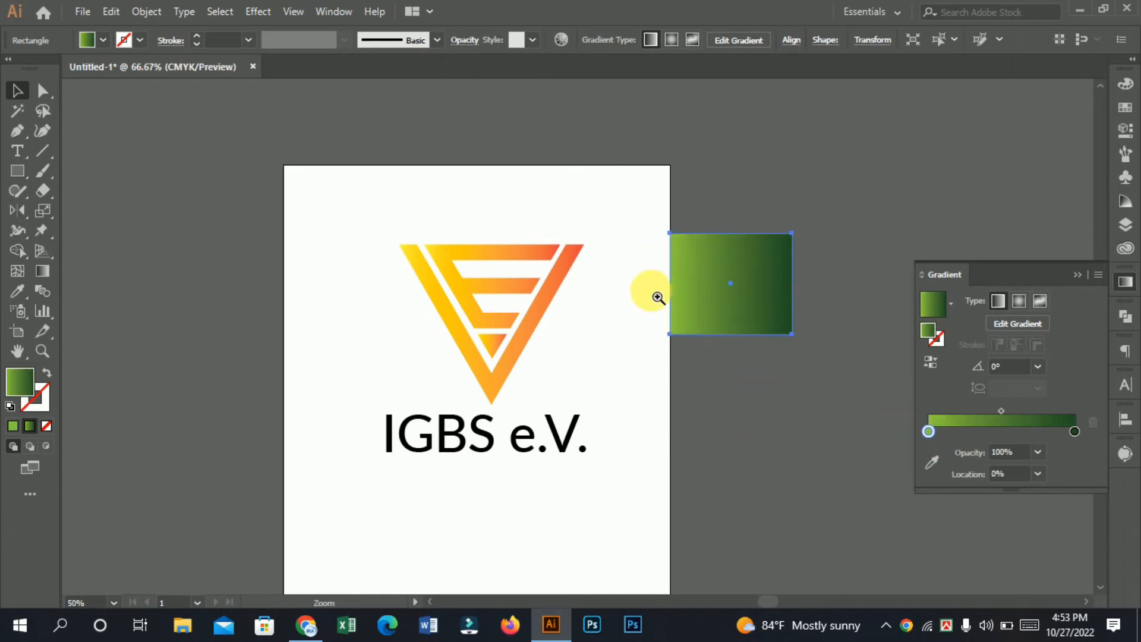
{"action": "key", "text": "space"}
{"action": "left_click_drag", "start_coordinate": [440, 316], "coordinate": [477, 273]}
{"action": "left_click", "coordinate": [427, 278]}
{"action": "left_click_drag", "start_coordinate": [757, 262], "coordinate": [860, 223]}
{"action": "key", "text": "space"}
{"action": "left_click_drag", "start_coordinate": [712, 481], "coordinate": [751, 413]}
Step: Apply the rectangle's green gradient to the whole E-and-V symbol with the Eyedropper and clear the selection
{"action": "left_click_drag", "start_coordinate": [267, 135], "coordinate": [586, 287]}
{"action": "left_click", "coordinate": [18, 290]}
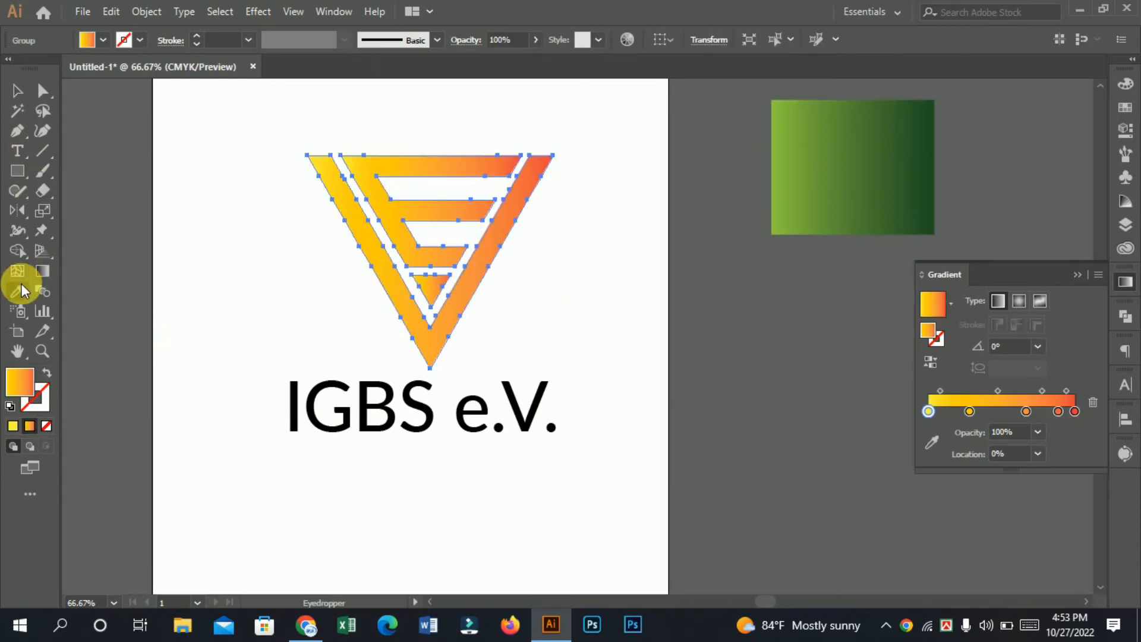
{"action": "left_click", "coordinate": [832, 141]}
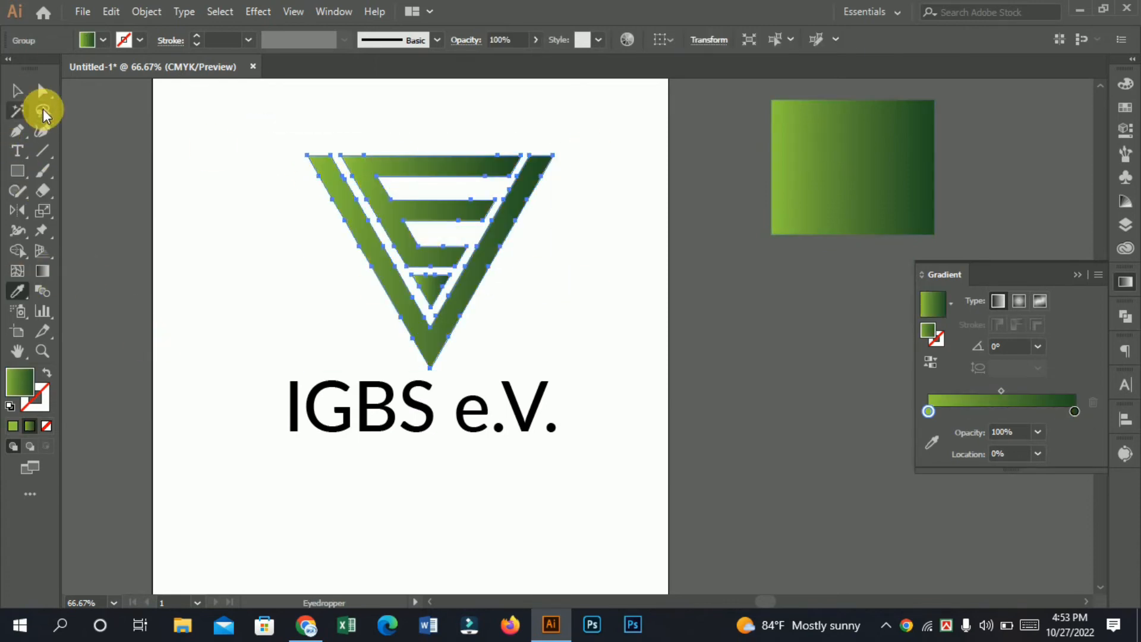
{"action": "left_click", "coordinate": [532, 456]}
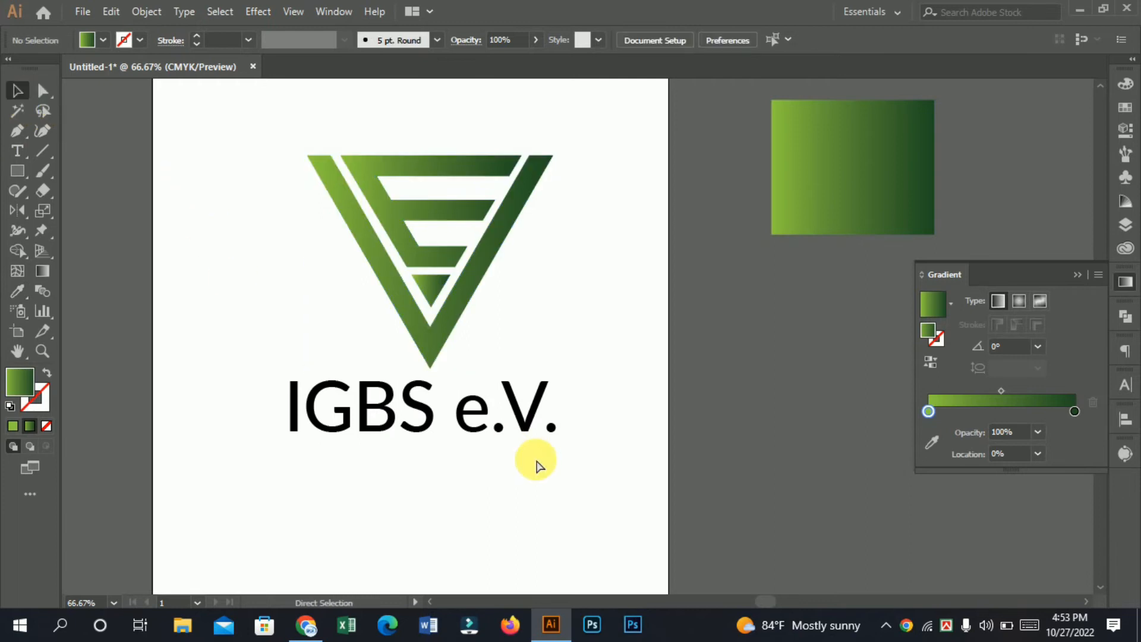
Step: Draw a rectangle across most of the artboard's width over the logo and send it behind the symbol and lettering
{"action": "key", "text": "ctrl+minus"}
{"action": "left_click", "coordinate": [481, 411], "text": "ctrl"}
{"action": "left_click_drag", "start_coordinate": [520, 467], "coordinate": [450, 533]}
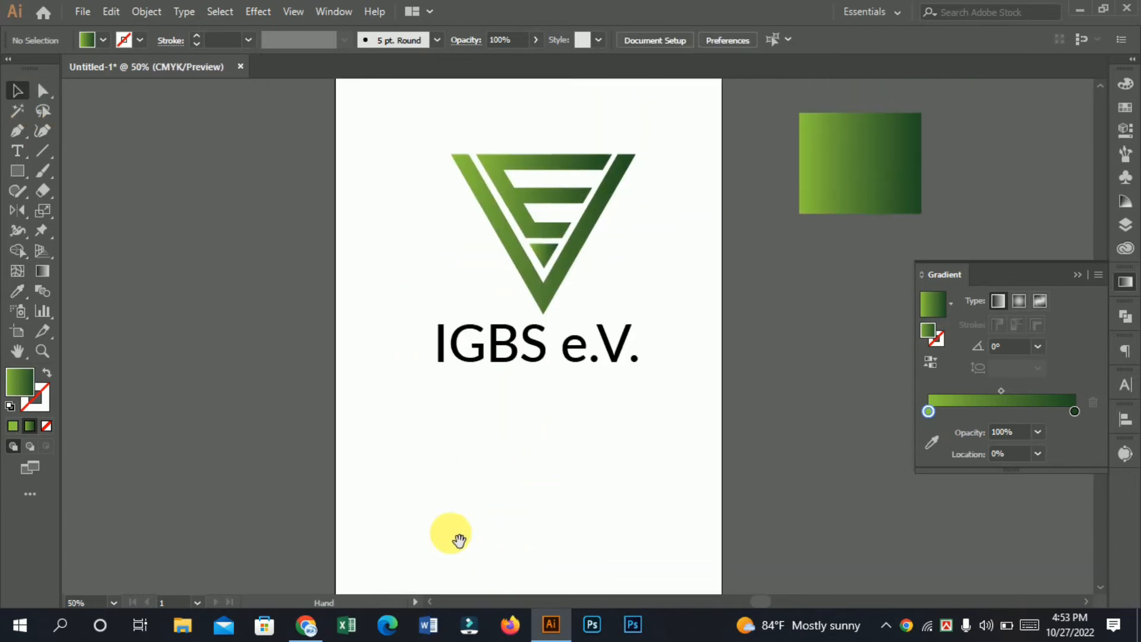
{"action": "left_click", "coordinate": [16, 171]}
{"action": "scroll", "coordinate": [291, 311], "scroll_direction": "up", "scroll_amount": 3}
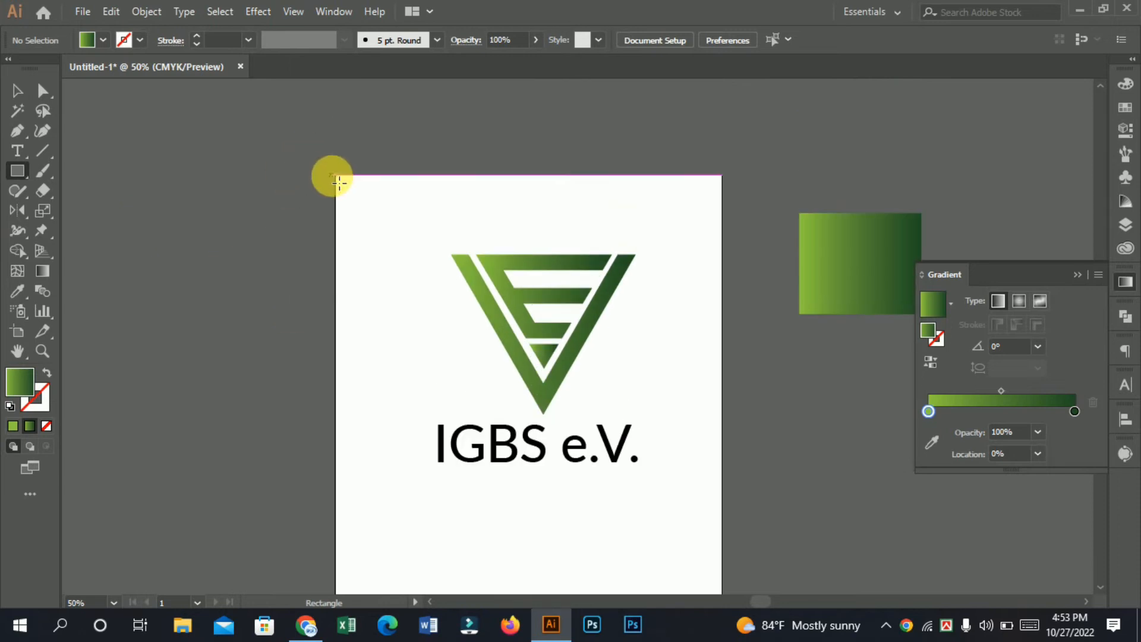
{"action": "left_click_drag", "start_coordinate": [331, 180], "coordinate": [714, 461]}
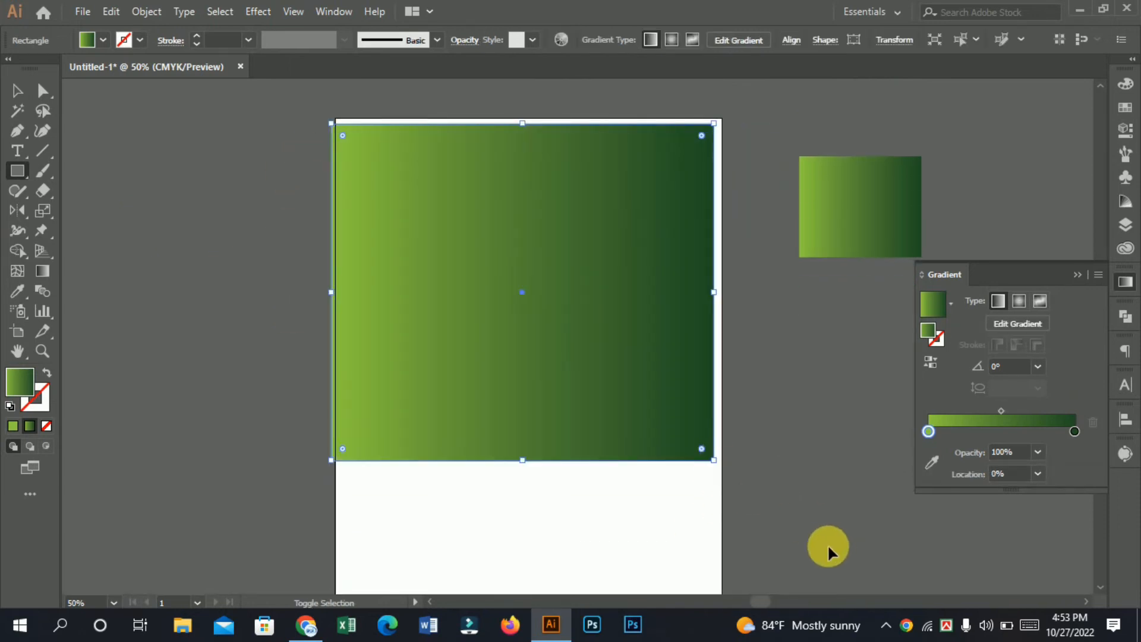
{"action": "key", "text": "ctrl+shift+bracketleft"}
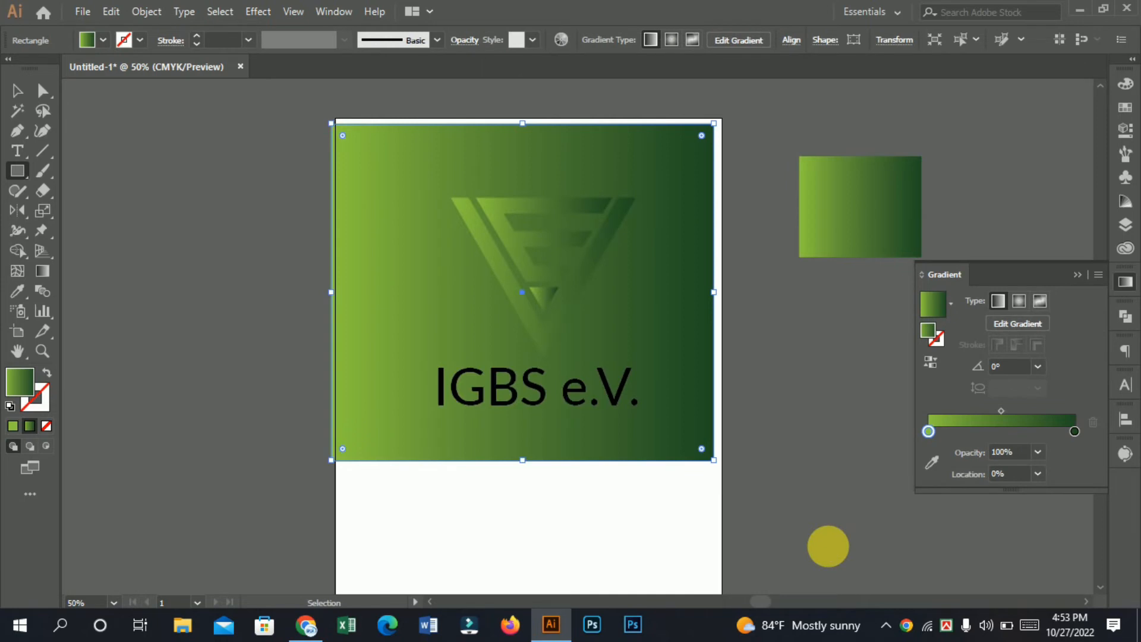
Step: Fill the background rectangle with dark navy at C 100, M 100, Y 25, K 74 and clear the selection
{"action": "left_click", "coordinate": [1124, 110]}
{"action": "left_click", "coordinate": [1055, 149]}
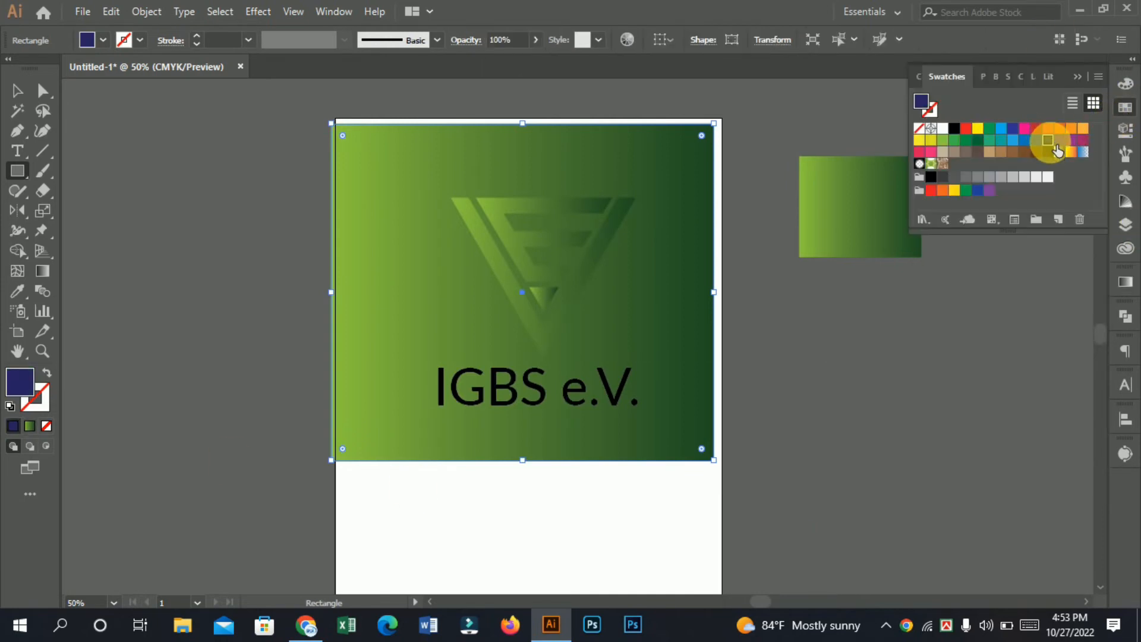
{"action": "left_click", "coordinate": [1123, 86]}
{"action": "left_click_drag", "start_coordinate": [1023, 168], "coordinate": [1039, 167]}
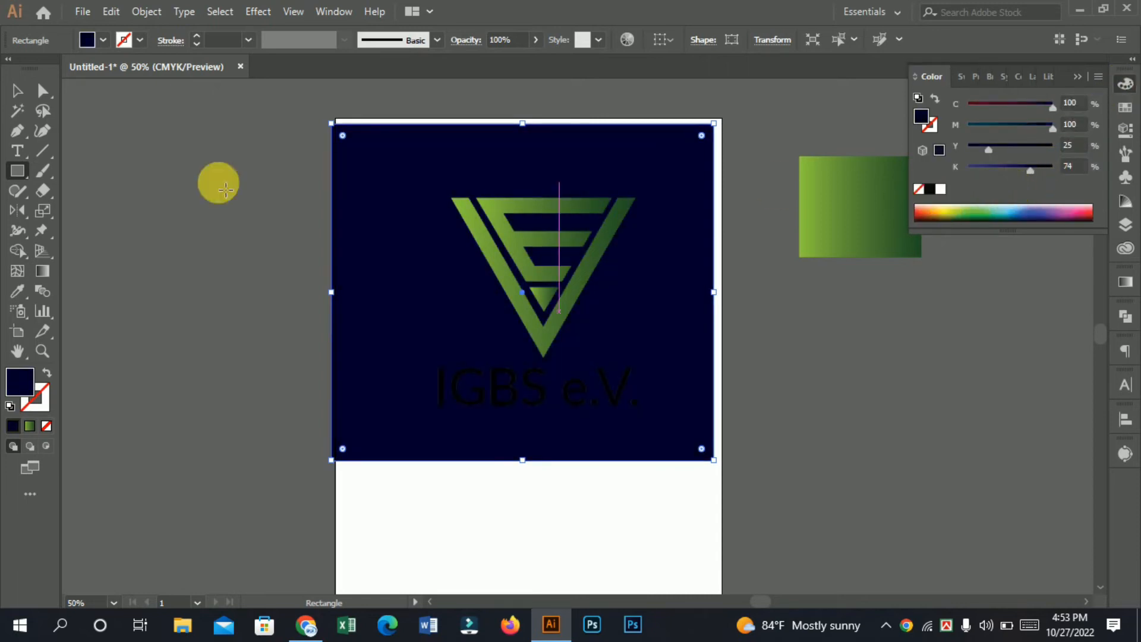
{"action": "left_click", "coordinate": [24, 94]}
{"action": "left_click", "coordinate": [168, 178]}
Step: Delete the dark navy background rectangle behind the logo
{"action": "left_click", "coordinate": [639, 376], "text": "ctrl"}
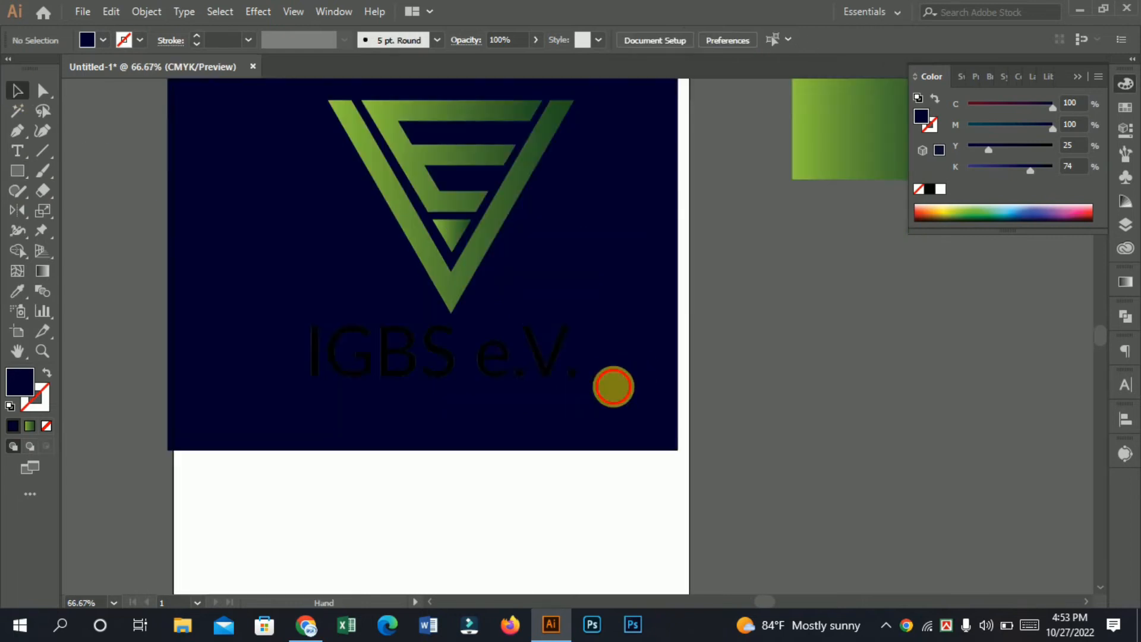
{"action": "left_click_drag", "start_coordinate": [611, 387], "coordinate": [629, 480]}
{"action": "left_click", "coordinate": [633, 275]}
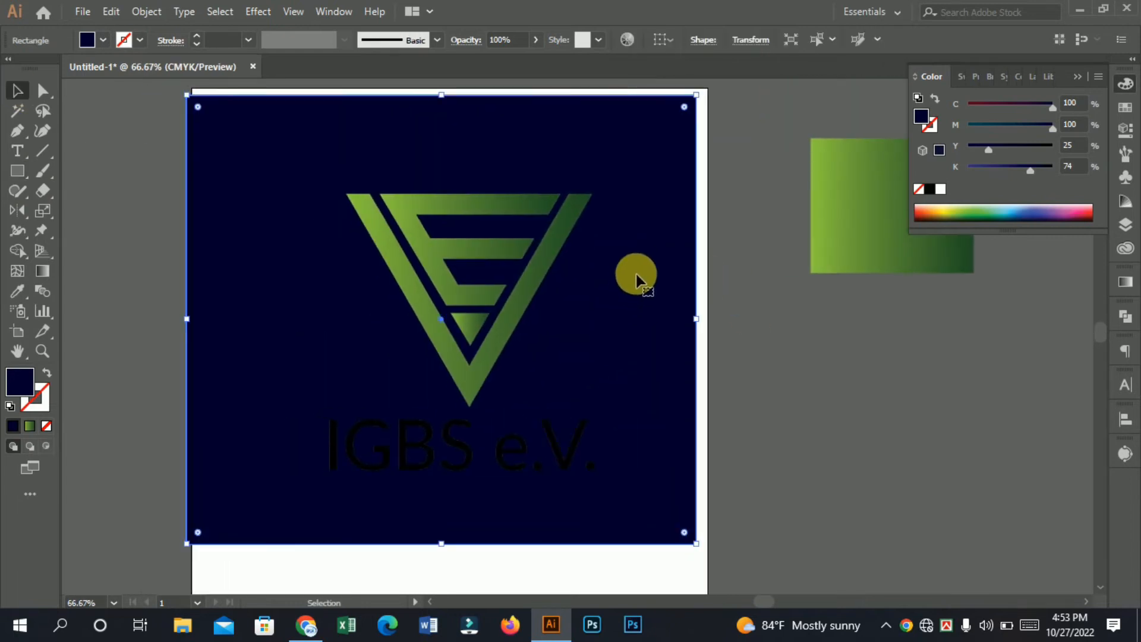
{"action": "key", "text": "Delete"}
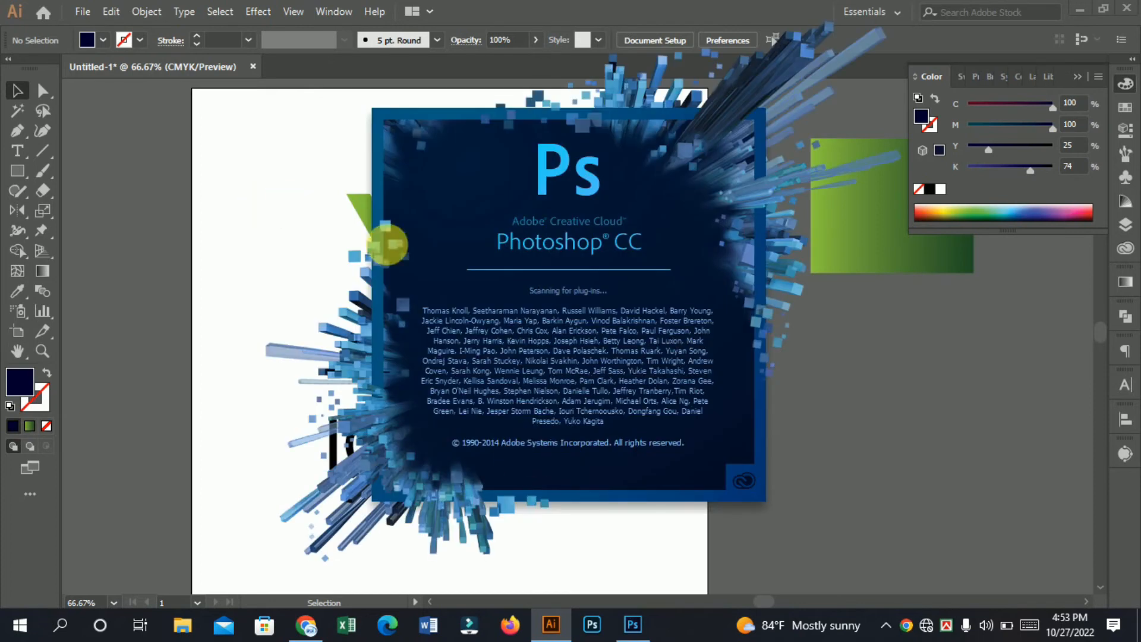
Step: Start placing a file into the logo document and look through New Volume (G:), returning to This PC
{"action": "left_click", "coordinate": [415, 237]}
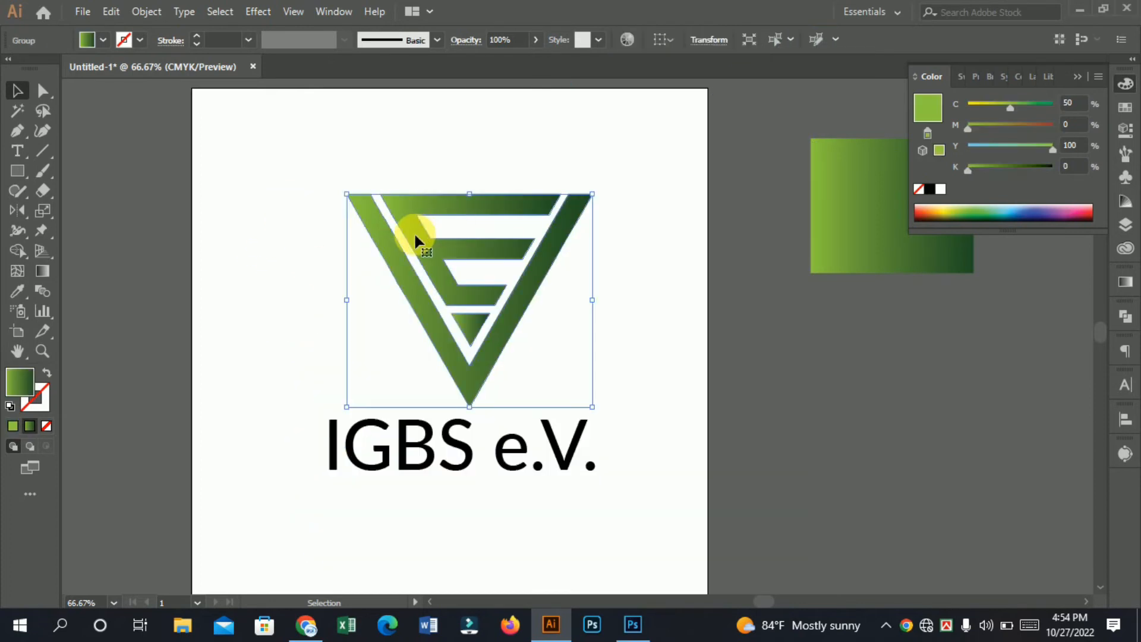
{"action": "left_click", "coordinate": [94, 13]}
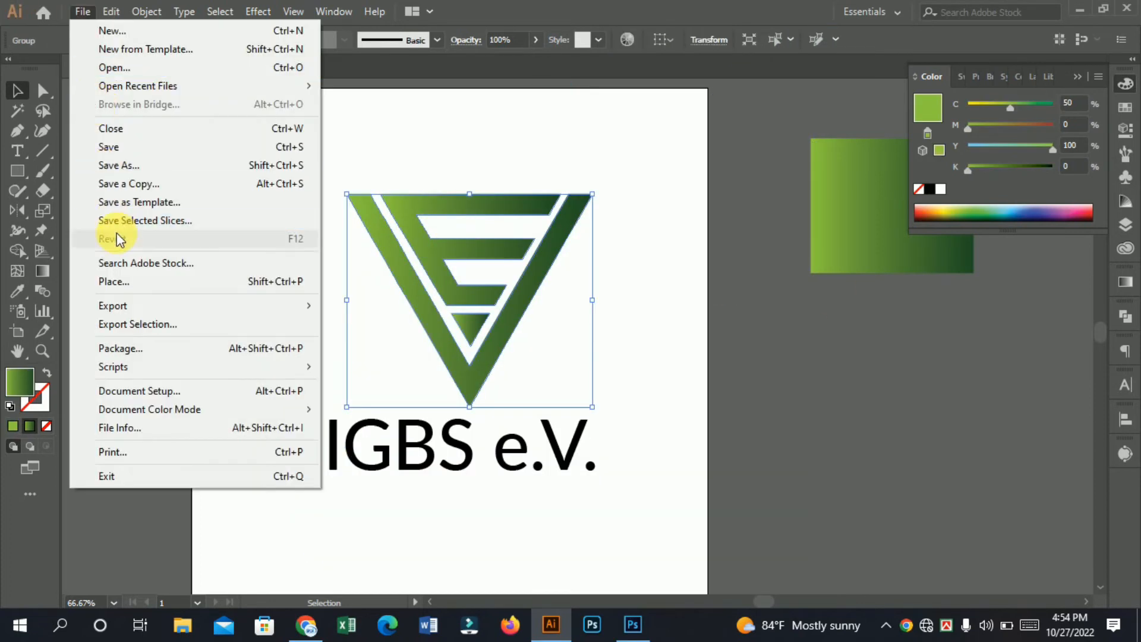
{"action": "left_click", "coordinate": [123, 280]}
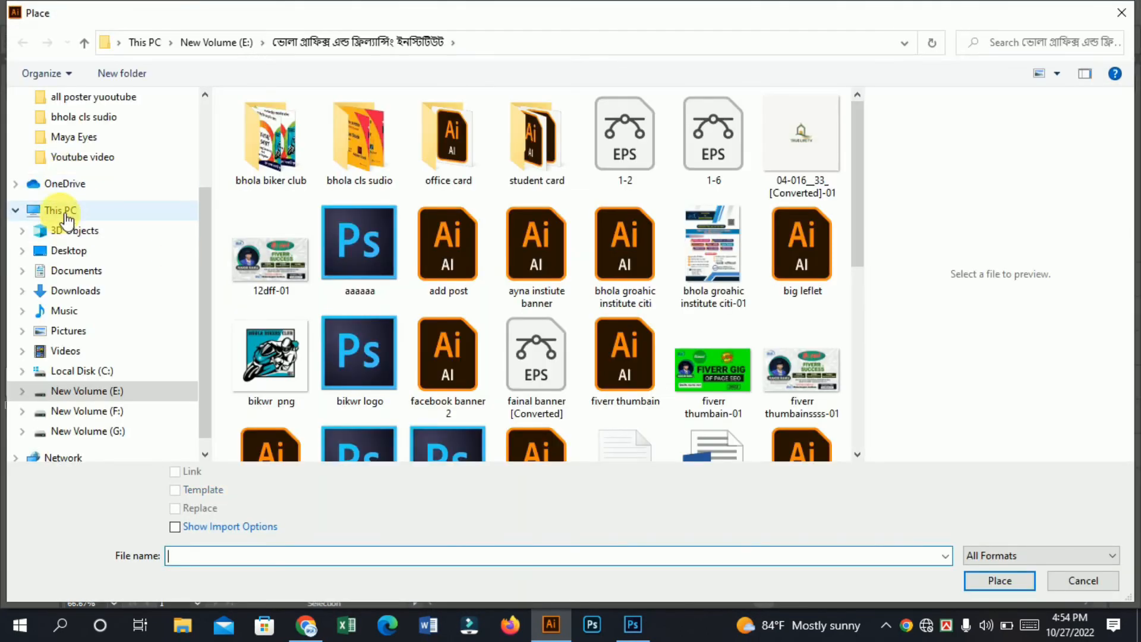
{"action": "left_click", "coordinate": [70, 210]}
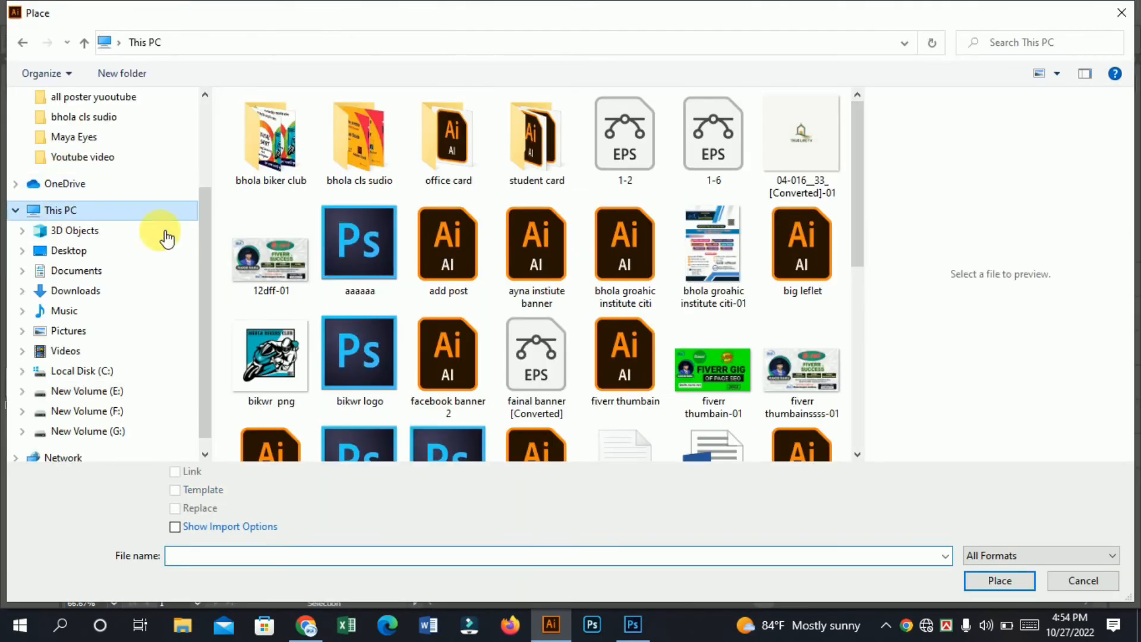
{"action": "left_click", "coordinate": [376, 354]}
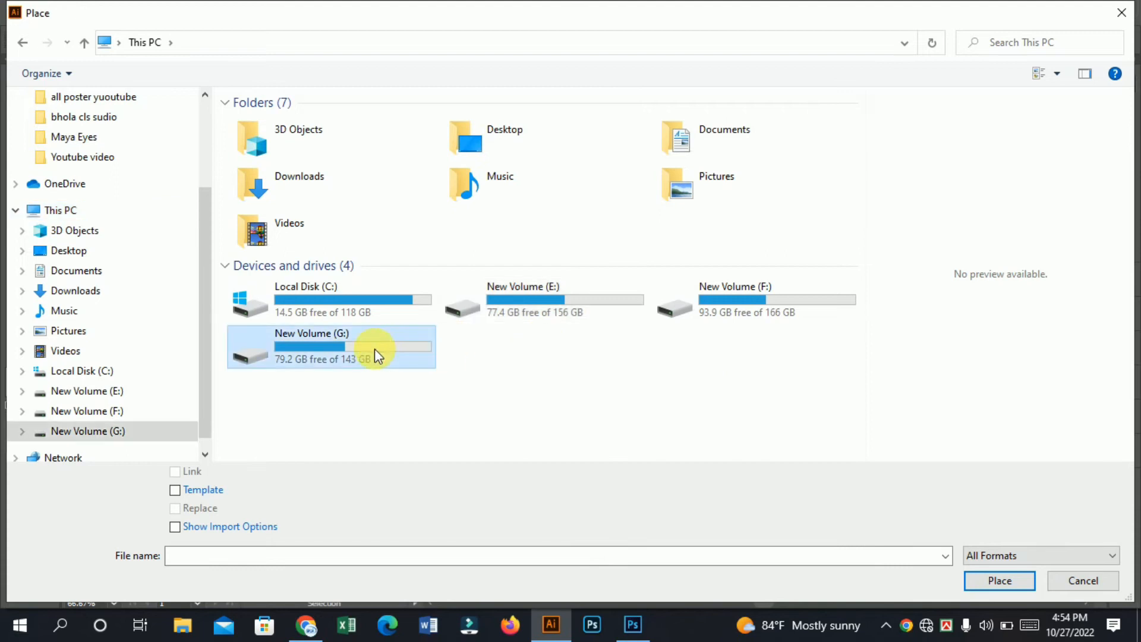
{"action": "double_click", "coordinate": [375, 355]}
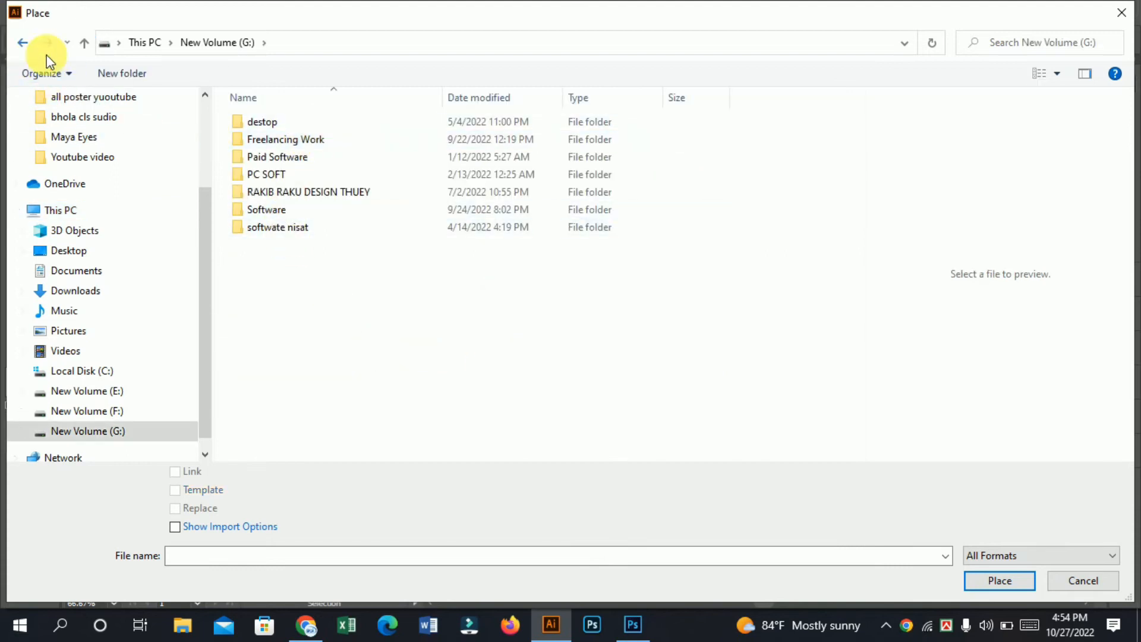
{"action": "left_click", "coordinate": [24, 43]}
Step: Switch to Photoshop, dismiss the 3D features notice, and browse for a file to open in Freelancing Work on New Volume (G:)
{"action": "key", "text": "alt+Tab"}
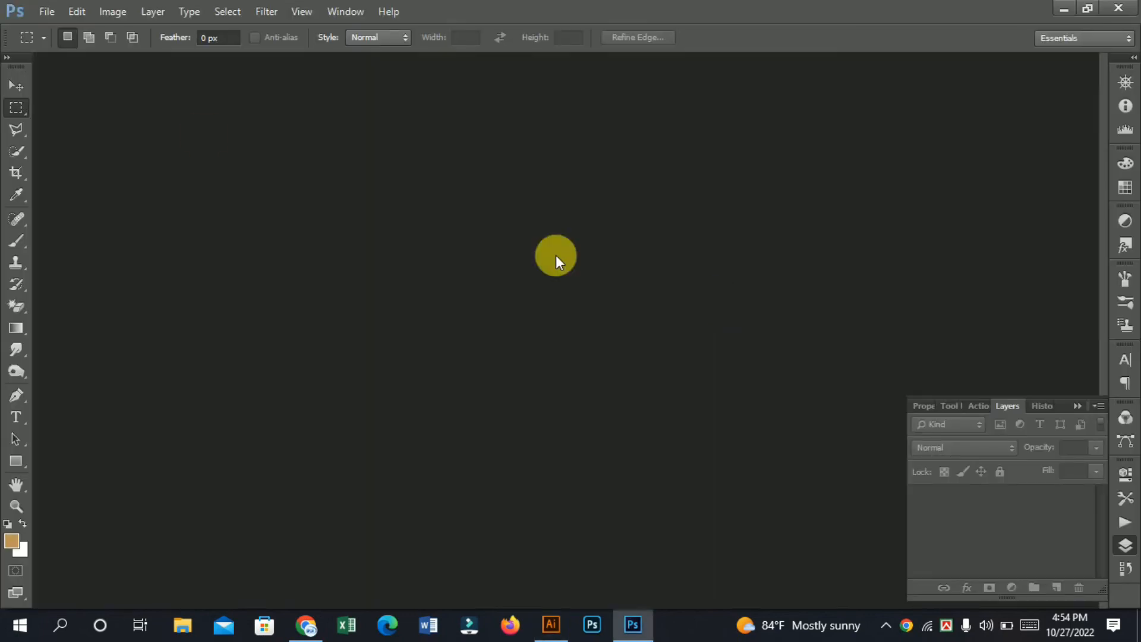
{"action": "left_click", "coordinate": [558, 275]}
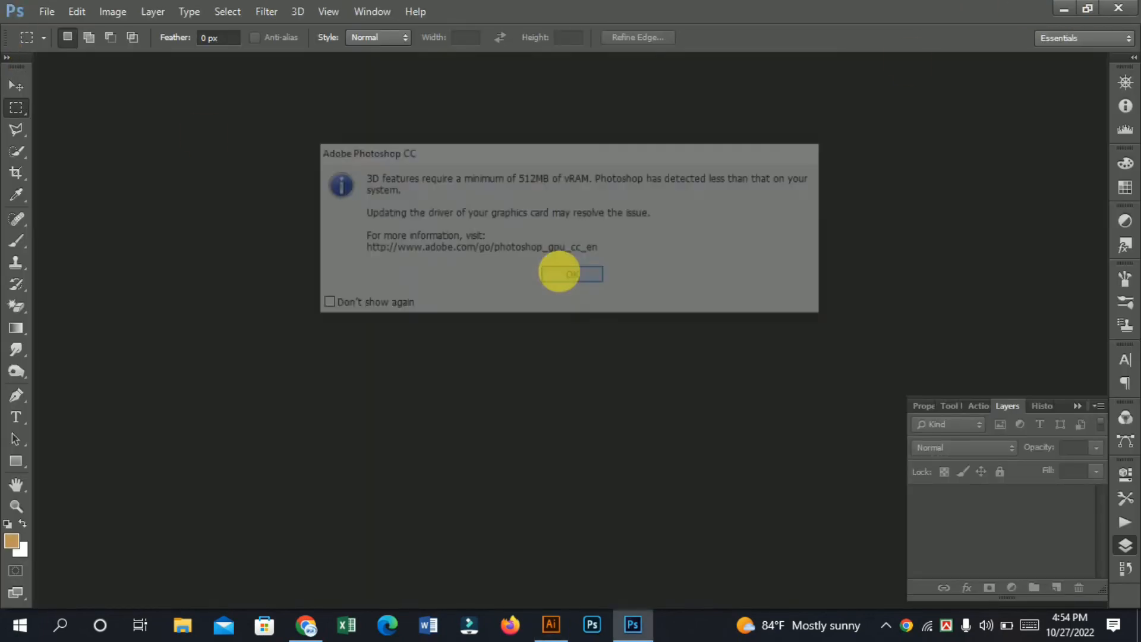
{"action": "key", "text": "ctrl+o"}
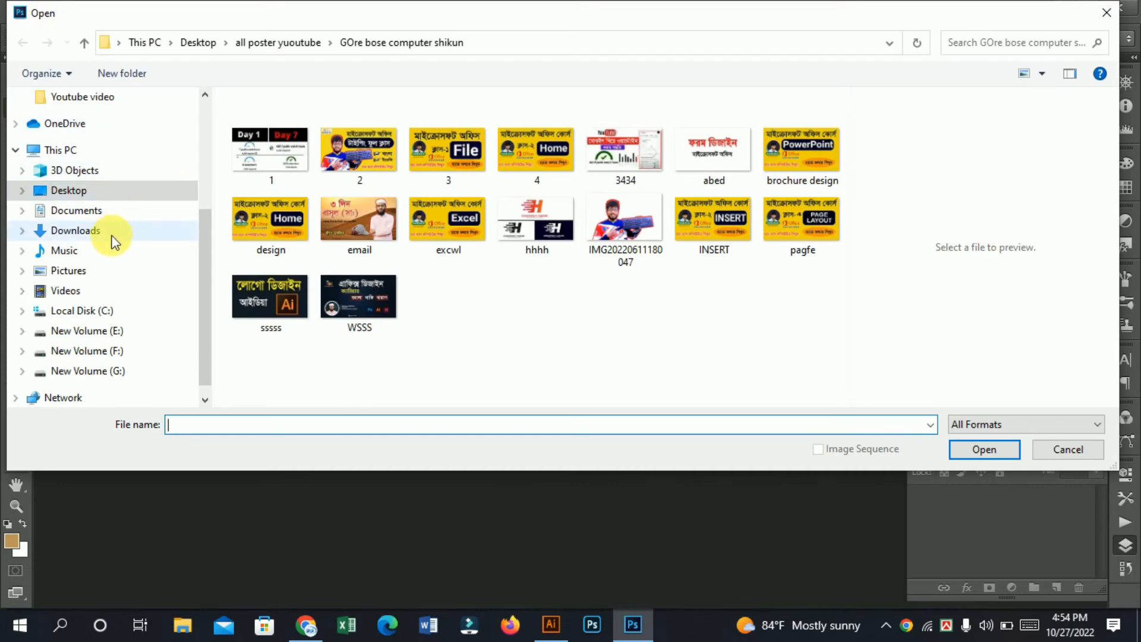
{"action": "left_click", "coordinate": [59, 149]}
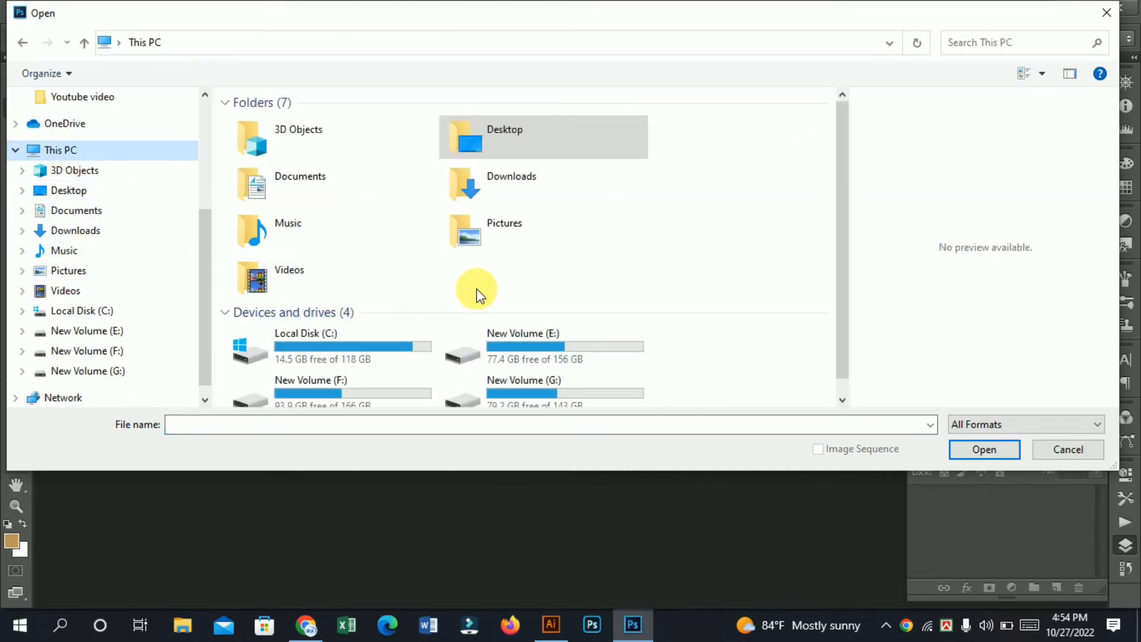
{"action": "scroll", "coordinate": [563, 353], "scroll_direction": "down", "scroll_amount": 1}
{"action": "double_click", "coordinate": [555, 369]}
{"action": "double_click", "coordinate": [314, 141]}
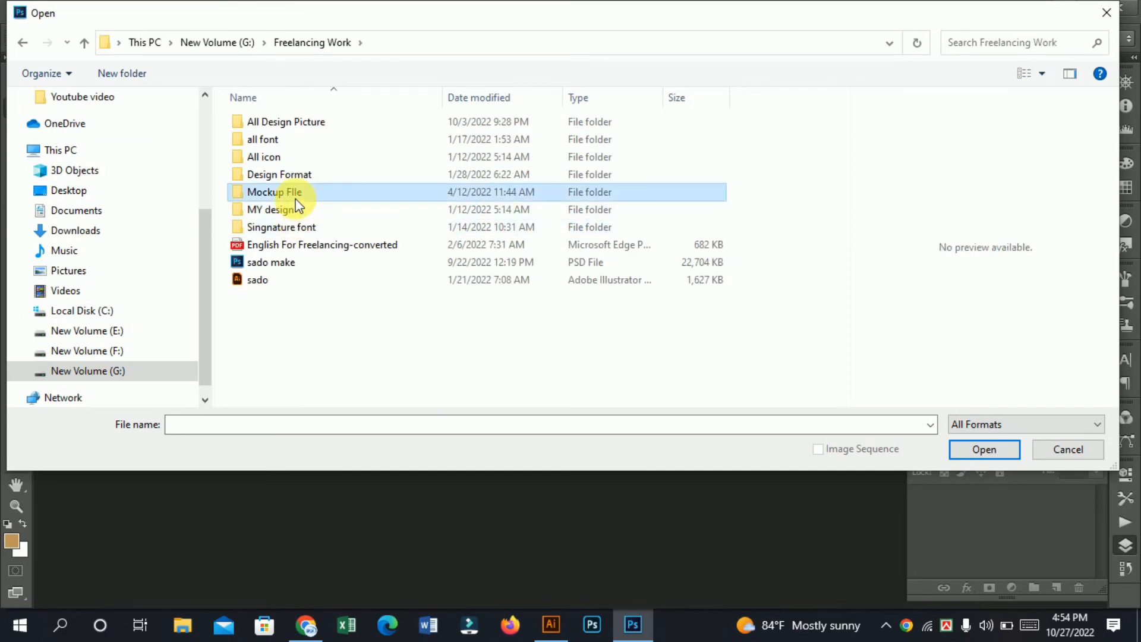
Step: Open the Studio Spotlight Logo Mockup PSD from Logo Mockup's "logo best mockup folder 2022" and dock its document window
{"action": "double_click", "coordinate": [304, 192]}
{"action": "left_click", "coordinate": [298, 230]}
{"action": "double_click", "coordinate": [299, 229]}
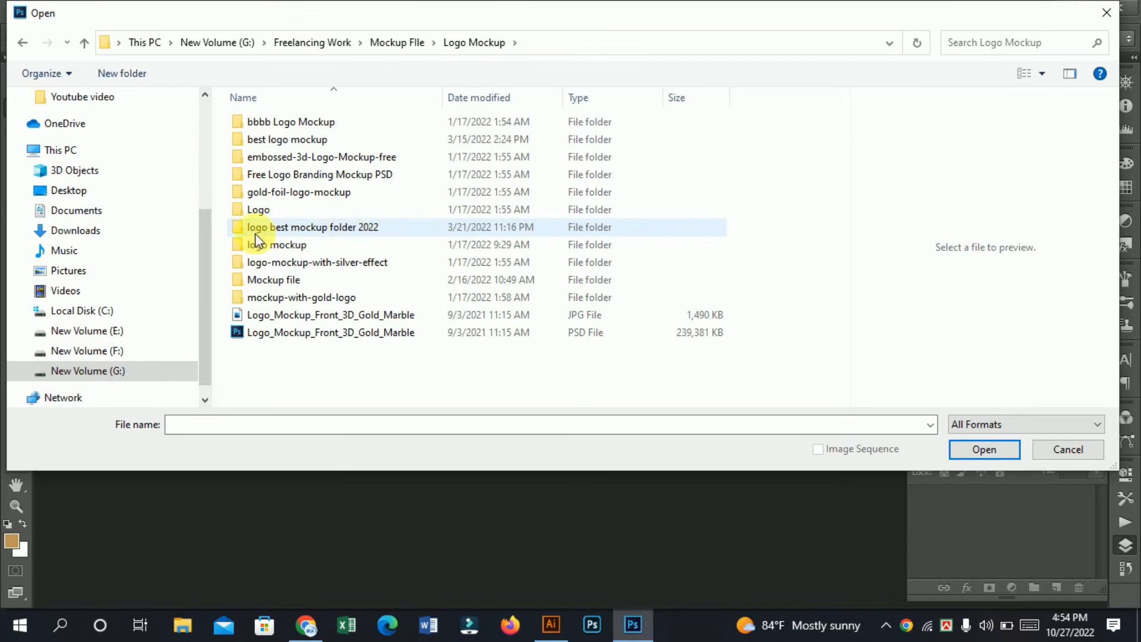
{"action": "left_click", "coordinate": [335, 228]}
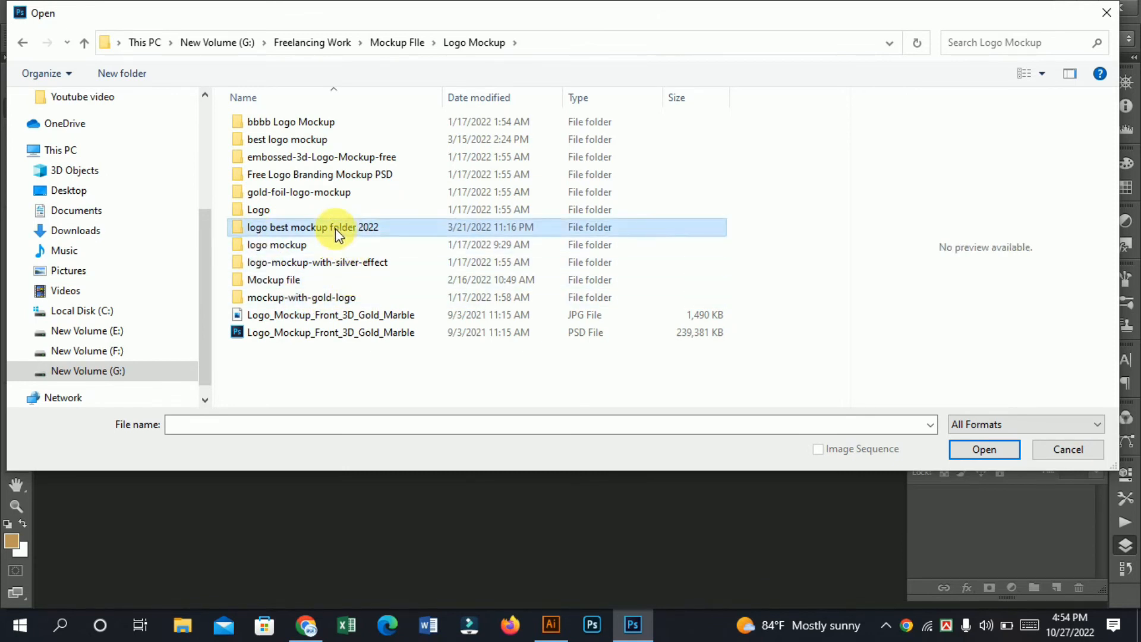
{"action": "double_click", "coordinate": [335, 228]}
{"action": "left_click", "coordinate": [568, 147]}
{"action": "left_click", "coordinate": [271, 248]}
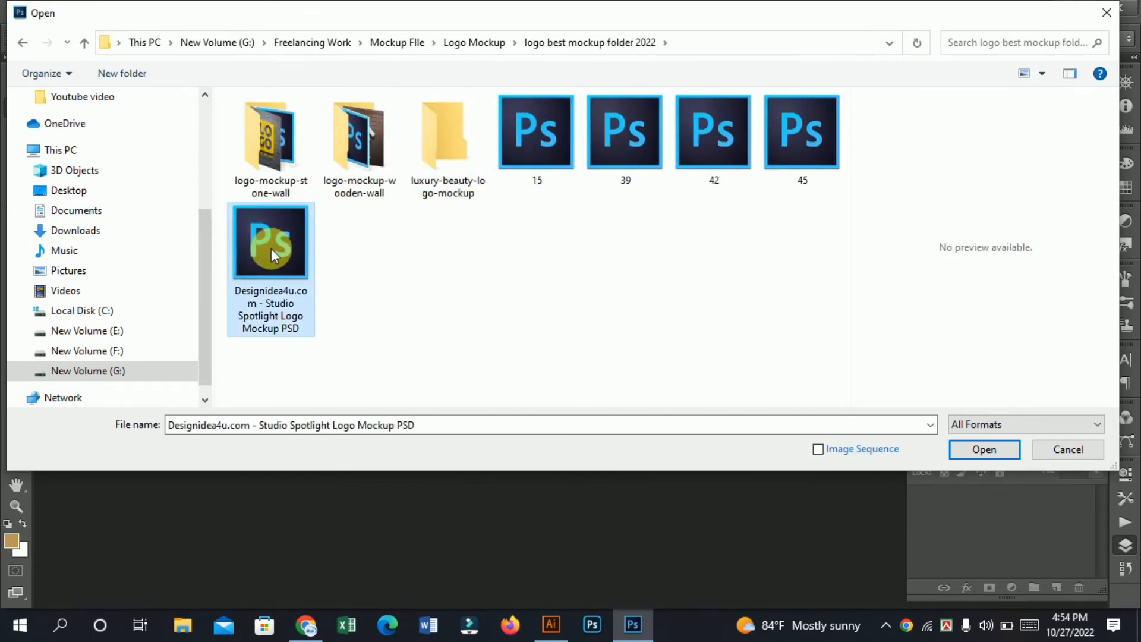
{"action": "double_click", "coordinate": [271, 249]}
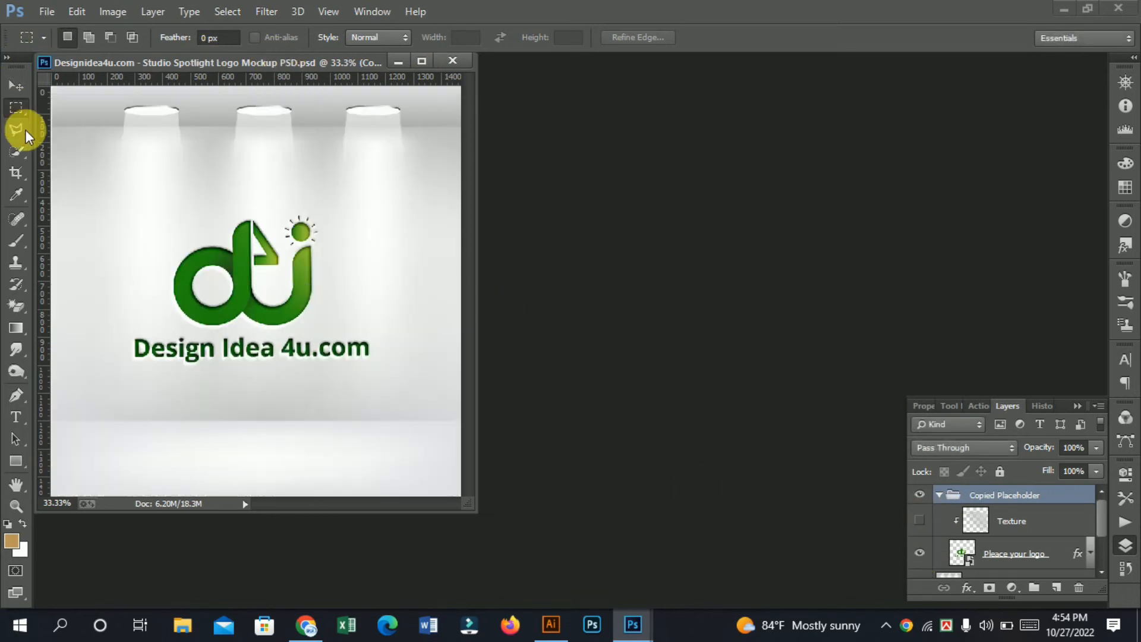
{"action": "left_click_drag", "start_coordinate": [130, 62], "coordinate": [356, 59]}
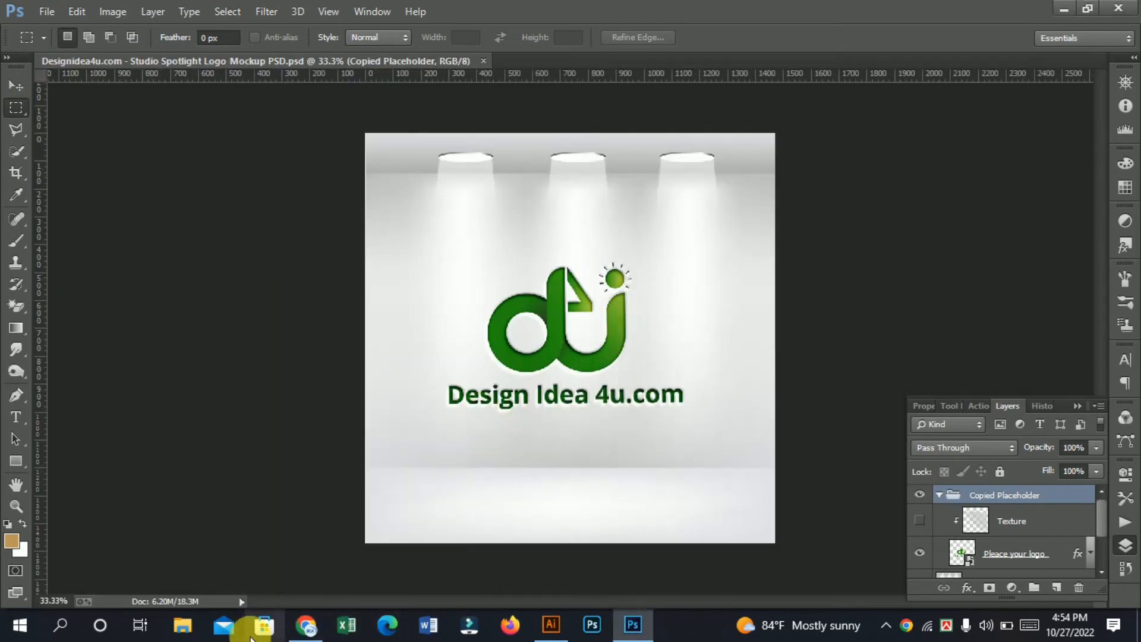
Step: Switch back to Illustrator and browse for the file to place in the All Freelacing logo folder on New Volume (F:)
{"action": "left_click", "coordinate": [550, 624]}
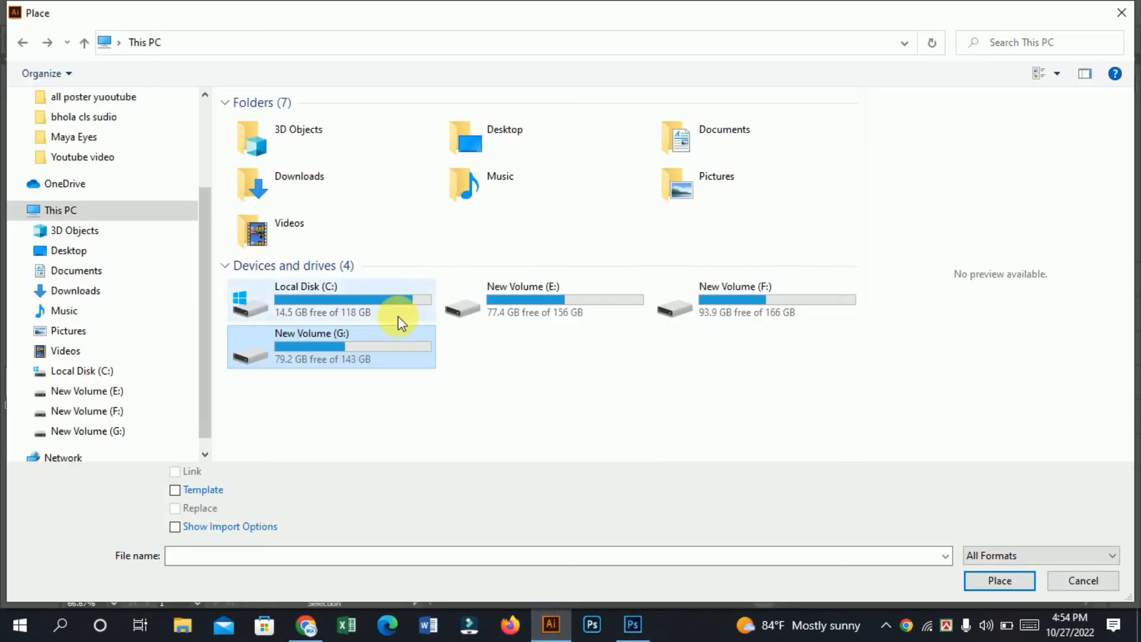
{"action": "double_click", "coordinate": [351, 339]}
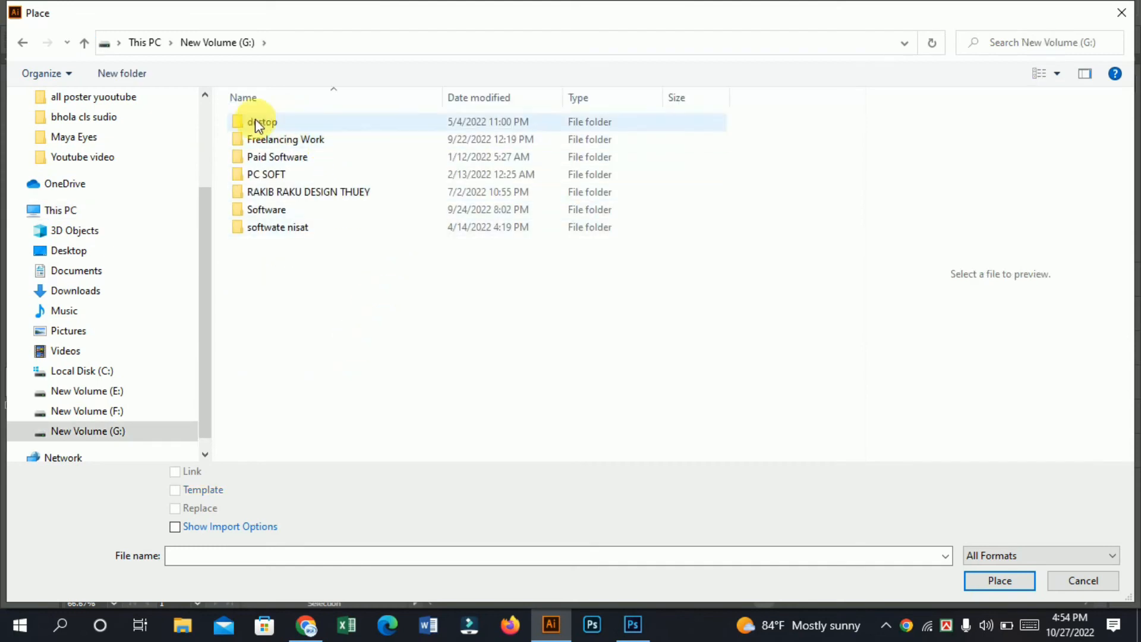
{"action": "left_click", "coordinate": [25, 44]}
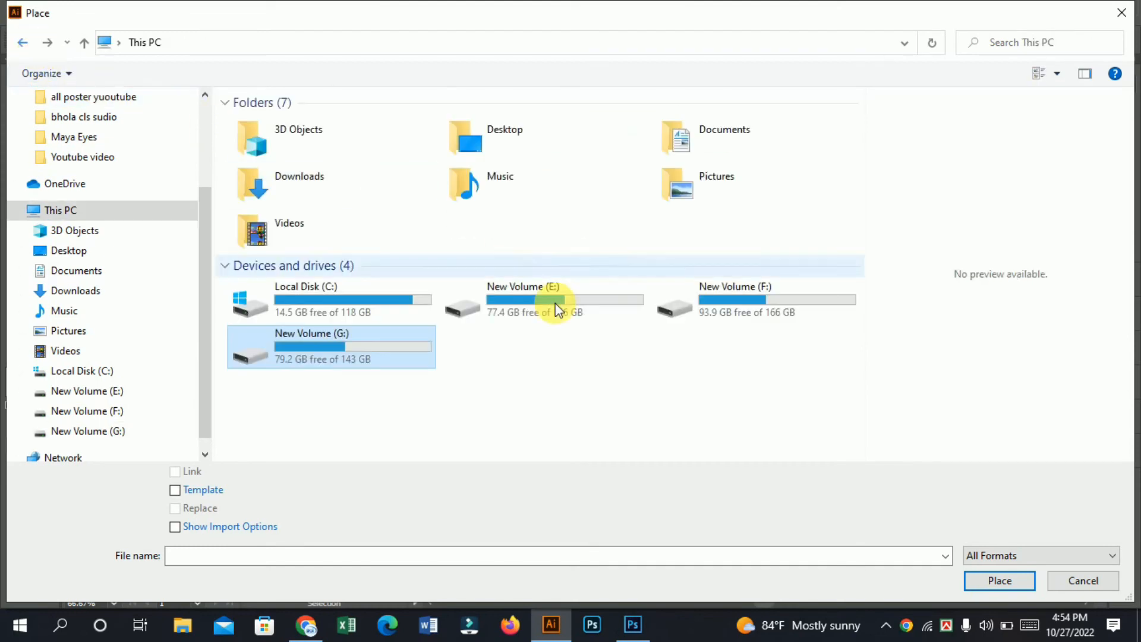
{"action": "double_click", "coordinate": [692, 302]}
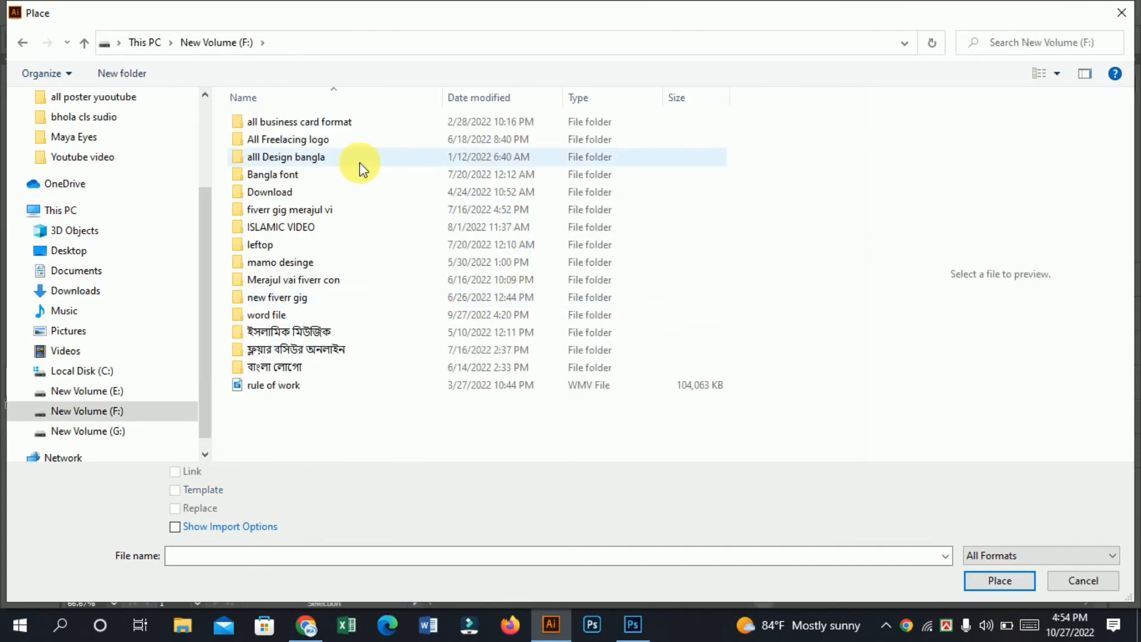
{"action": "double_click", "coordinate": [326, 139]}
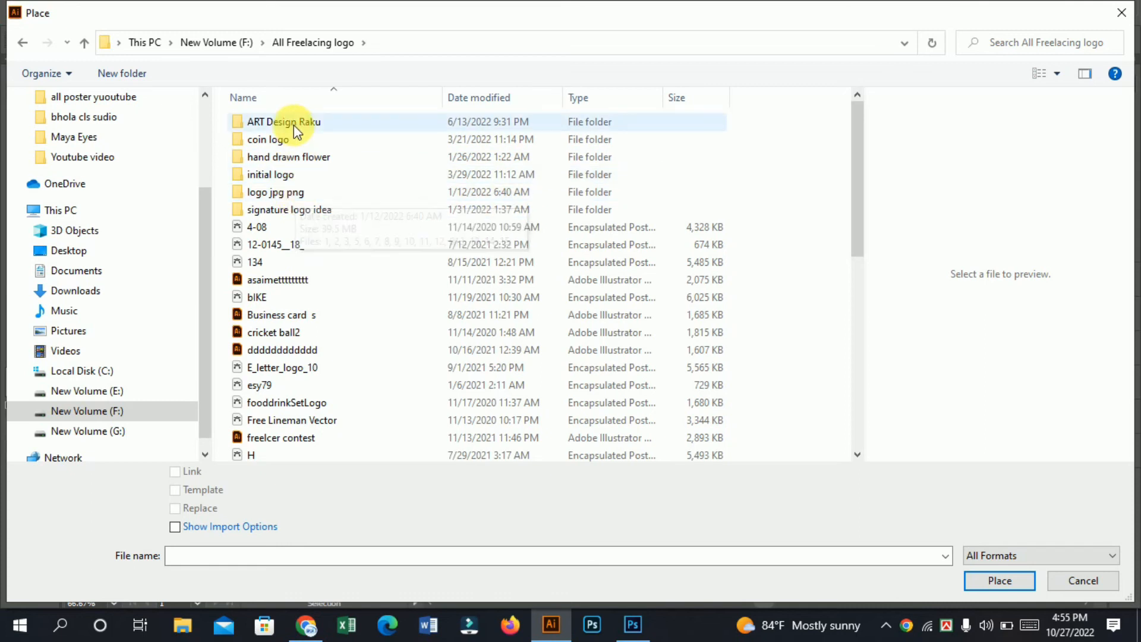
Step: Place the Coll EPS file from the initial logo folder as a linked image about 123 by 95 mm beside the logo
{"action": "left_click", "coordinate": [300, 175]}
{"action": "double_click", "coordinate": [300, 175]}
{"action": "left_click", "coordinate": [387, 133]}
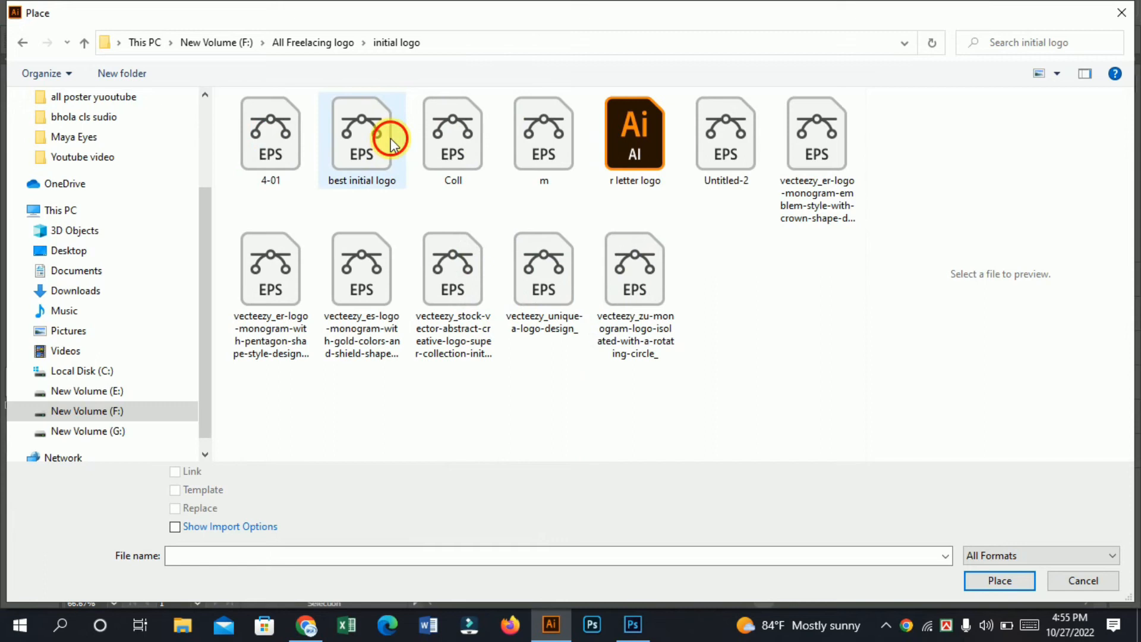
{"action": "left_click", "coordinate": [462, 136]}
{"action": "left_click", "coordinate": [1000, 580]}
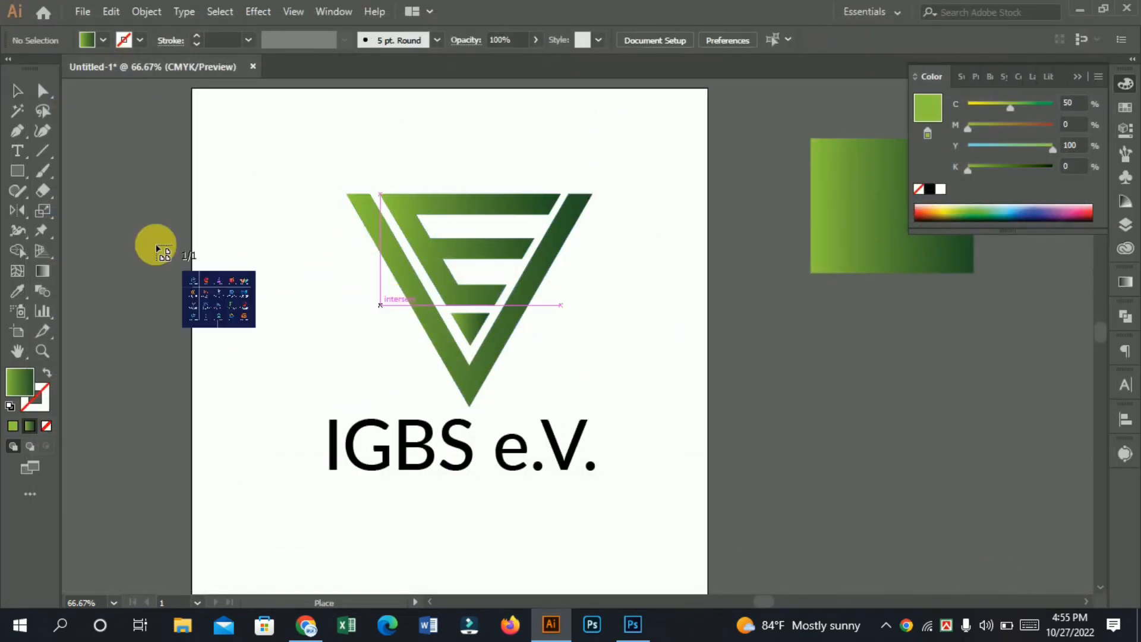
{"action": "left_click_drag", "start_coordinate": [68, 138], "coordinate": [371, 439]}
Step: Move the placed logo-collection image clear of the symbol, partly off the artboard, to about X -22.9 mm, Y 57.3 mm
{"action": "left_click_drag", "start_coordinate": [271, 247], "coordinate": [214, 315]}
{"action": "left_click", "coordinate": [205, 315]}
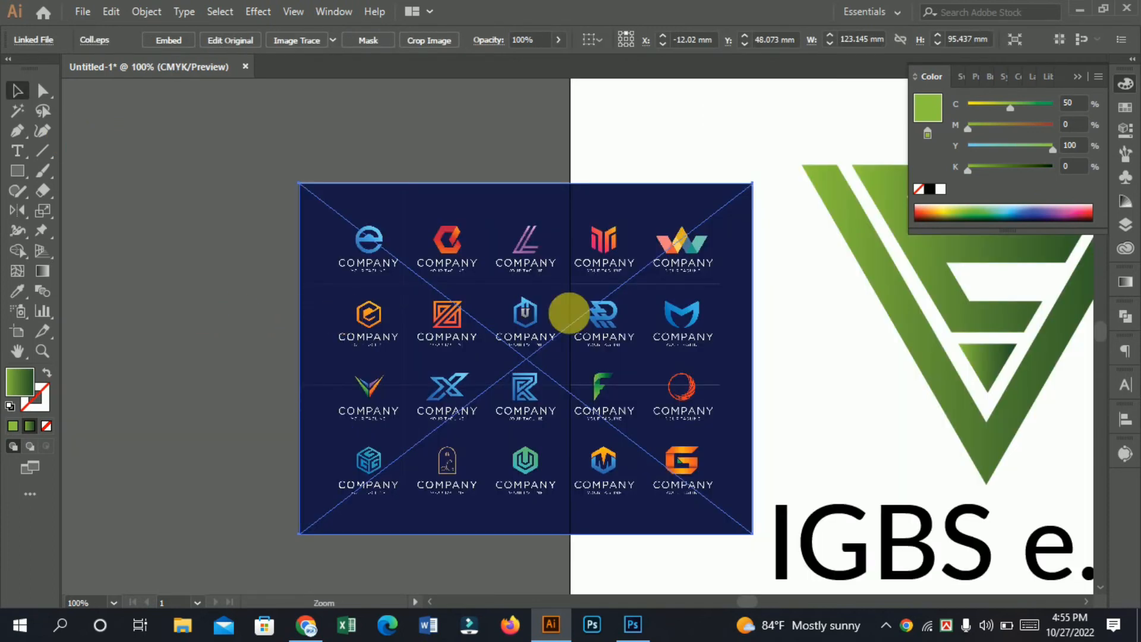
{"action": "right_click", "coordinate": [349, 260]}
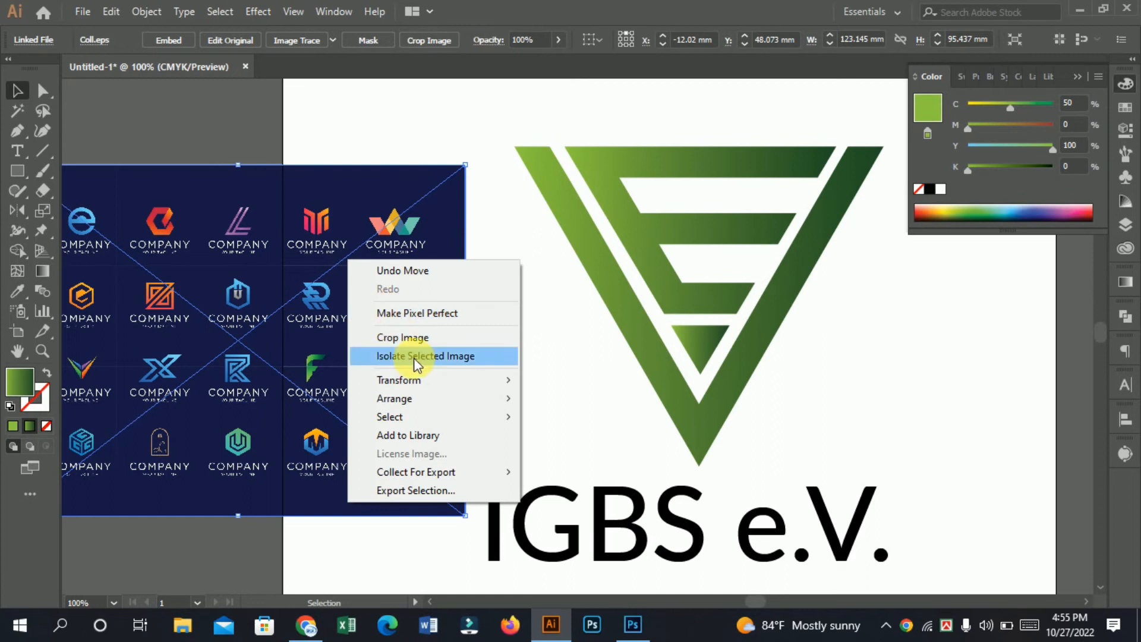
{"action": "left_click", "coordinate": [313, 133]}
{"action": "left_click_drag", "start_coordinate": [395, 298], "coordinate": [374, 326]}
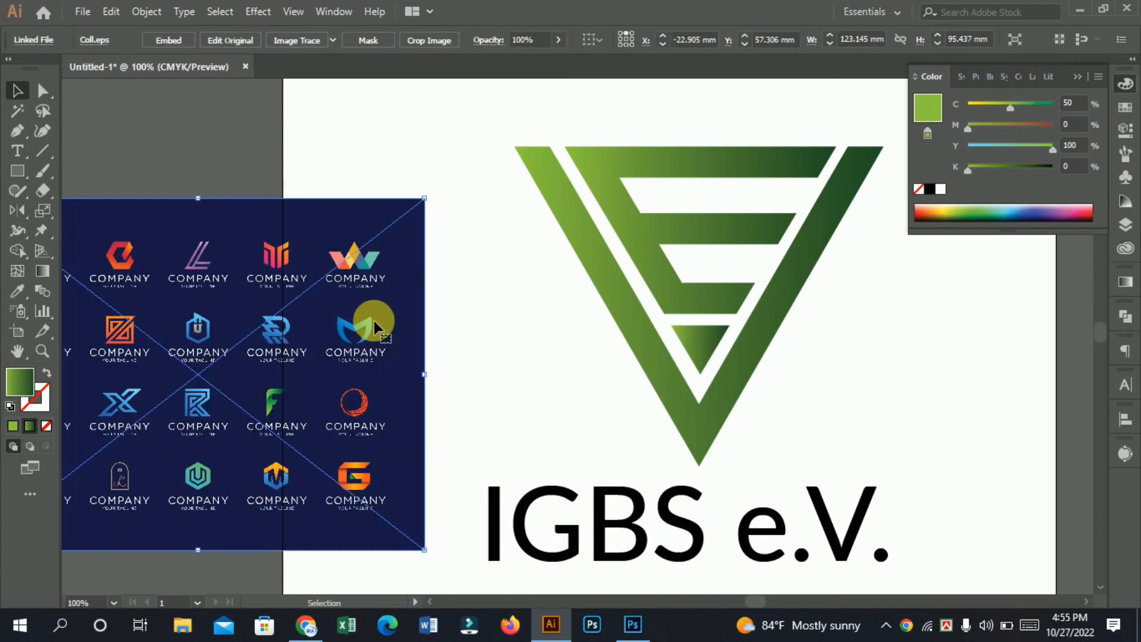
Step: Delete the placed logo-collection image and open the Coll EPS file from the initial logo folder as its own document
{"action": "key", "text": "Delete"}
{"action": "left_click", "coordinate": [82, 12]}
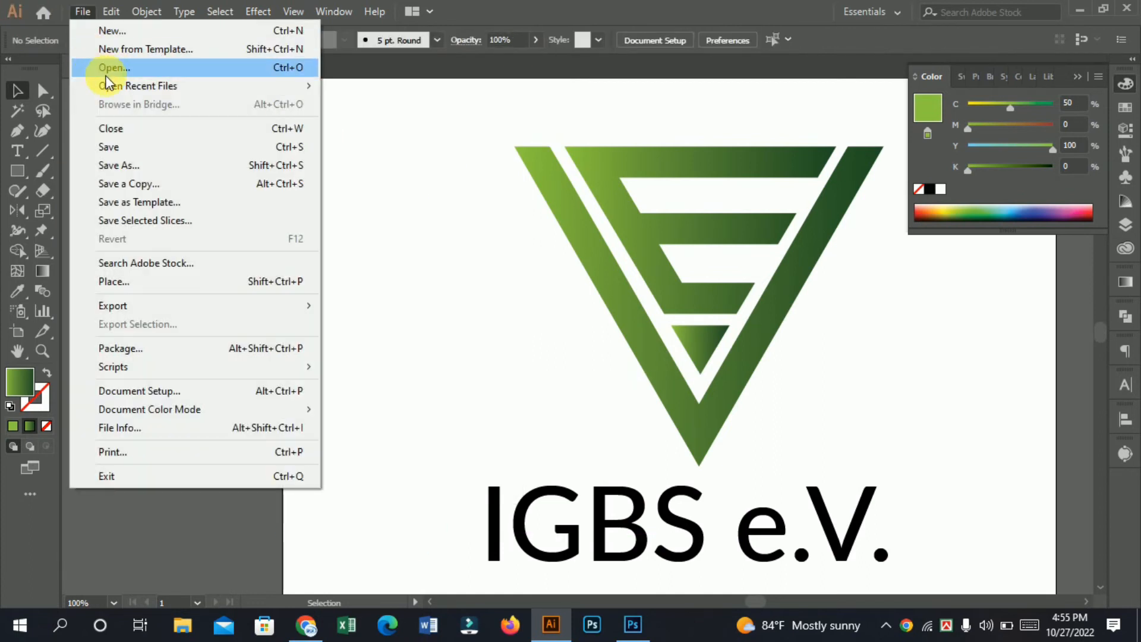
{"action": "left_click", "coordinate": [108, 69]}
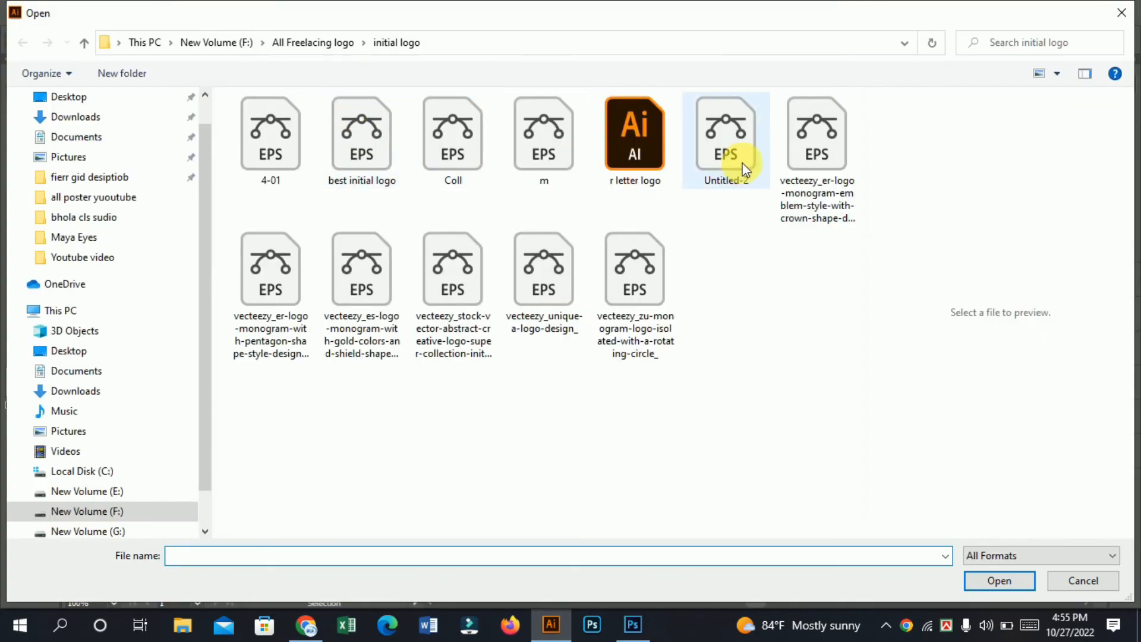
{"action": "left_click", "coordinate": [726, 146]}
{"action": "left_click", "coordinate": [807, 162]}
{"action": "left_click", "coordinate": [547, 134]}
{"action": "left_click", "coordinate": [469, 144]}
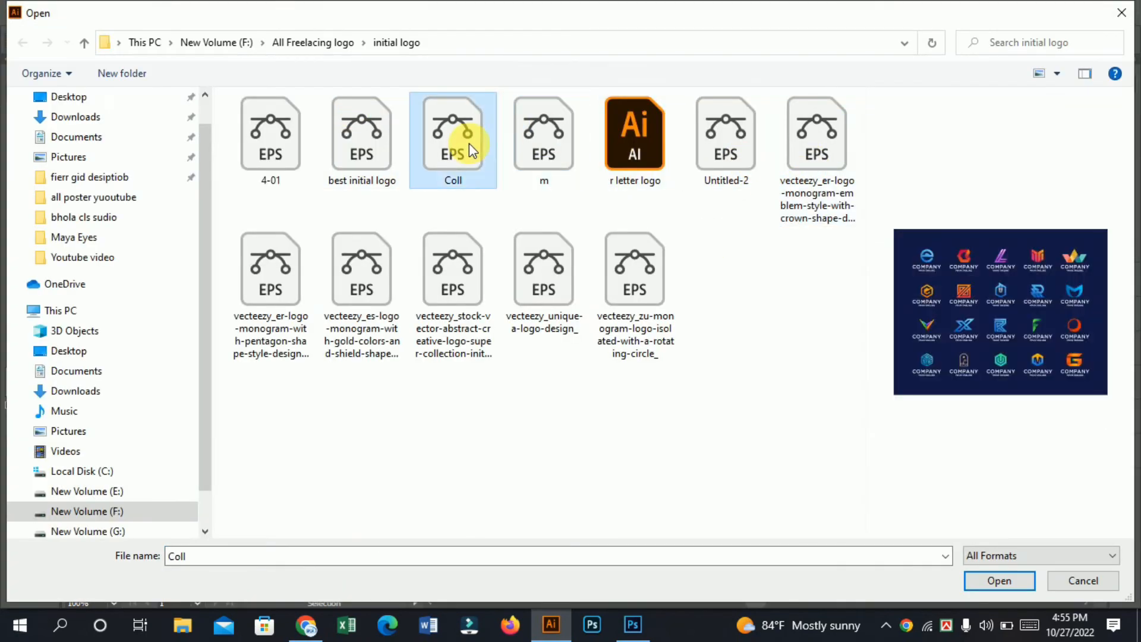
{"action": "left_click", "coordinate": [998, 579]}
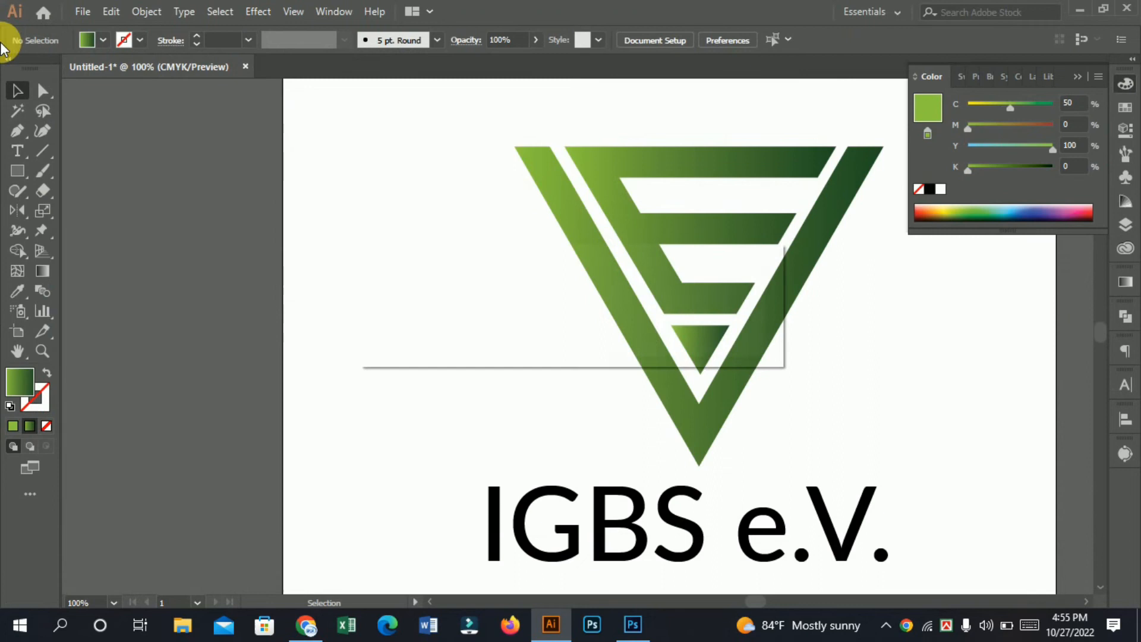
Step: Copy the entire logo-collection artwork from the Coll document into Untitled-1 and position it clear of the artboard
{"action": "left_click", "coordinate": [655, 340]}
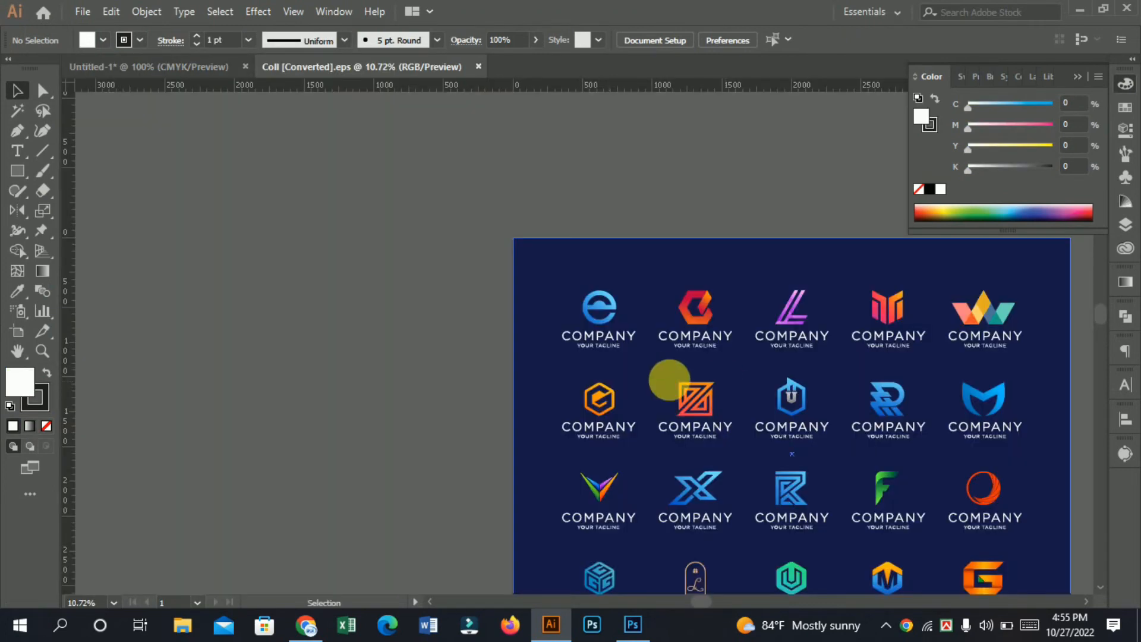
{"action": "left_click_drag", "start_coordinate": [738, 382], "coordinate": [308, 274]}
{"action": "key", "text": "ctrl+z"}
{"action": "left_click_drag", "start_coordinate": [512, 209], "coordinate": [1136, 636]}
{"action": "left_click_drag", "start_coordinate": [762, 325], "coordinate": [217, 236]}
{"action": "key", "text": "ctrl+minus"}
{"action": "key", "text": "ctrl+minus"}
{"action": "key", "text": "ctrl+minus"}
{"action": "key", "text": "ctrl+minus"}
{"action": "key", "text": "ctrl+minus"}
{"action": "key", "text": "ctrl+minus"}
{"action": "key", "text": "ctrl+minus"}
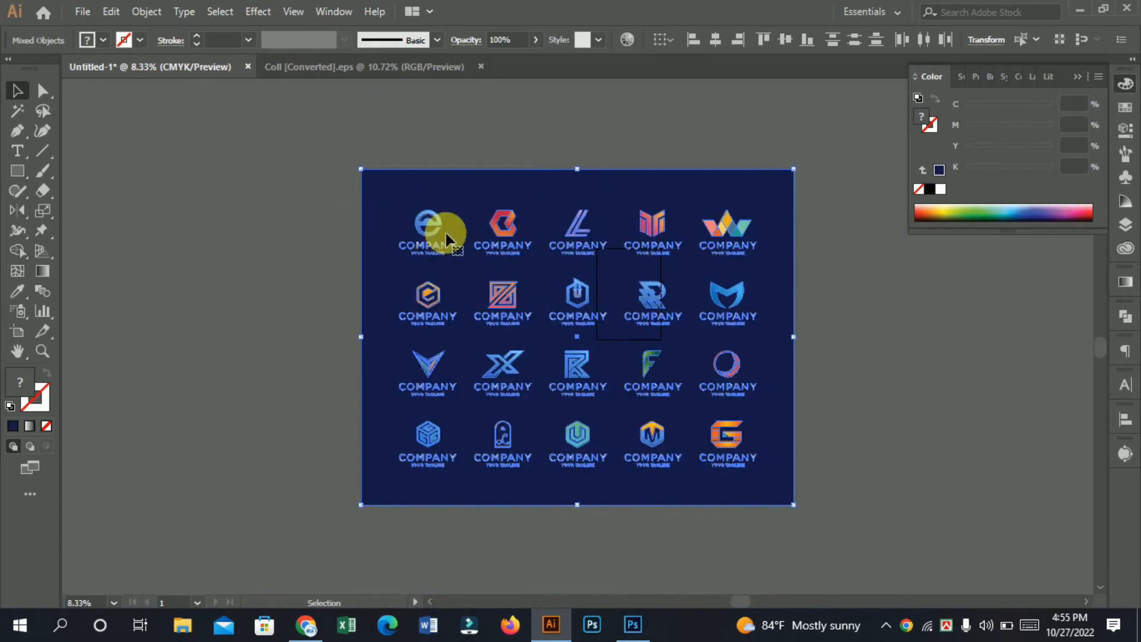
{"action": "left_click_drag", "start_coordinate": [506, 213], "coordinate": [240, 262]}
{"action": "left_click", "coordinate": [661, 413]}
{"action": "left_click", "coordinate": [577, 349], "text": "ctrl"}
{"action": "left_click_drag", "start_coordinate": [548, 328], "coordinate": [625, 396]}
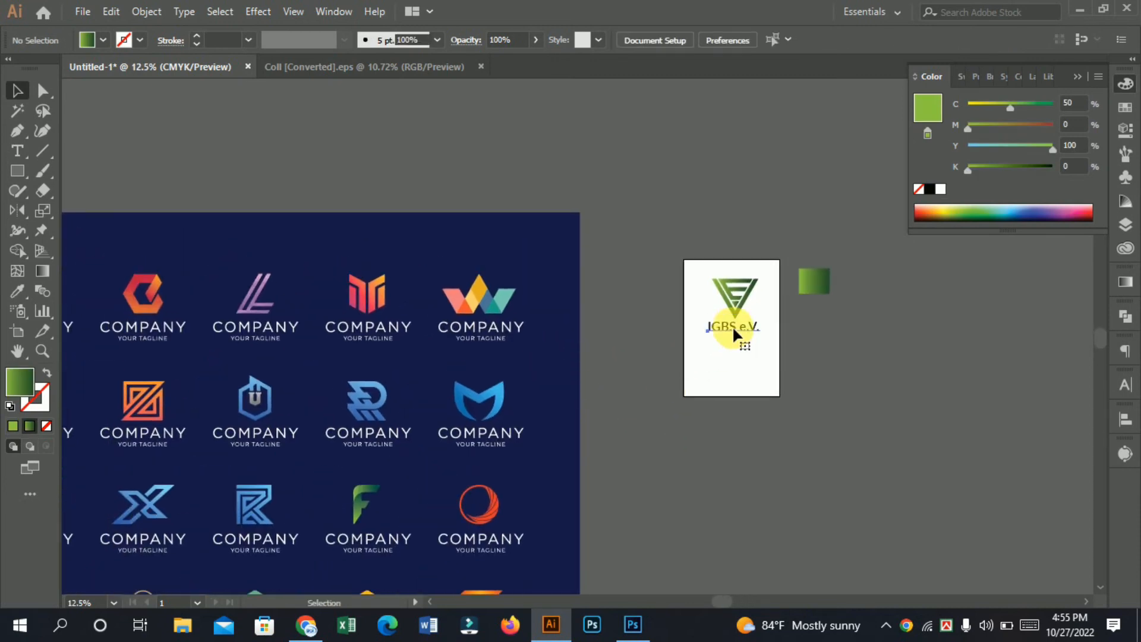
Step: Apply the green F logo's gradient from the collection to the IGBS symbol with the Eyedropper
{"action": "left_click", "coordinate": [740, 283]}
{"action": "left_click", "coordinate": [17, 291]}
{"action": "scroll", "coordinate": [300, 372], "scroll_direction": "down", "scroll_amount": 4}
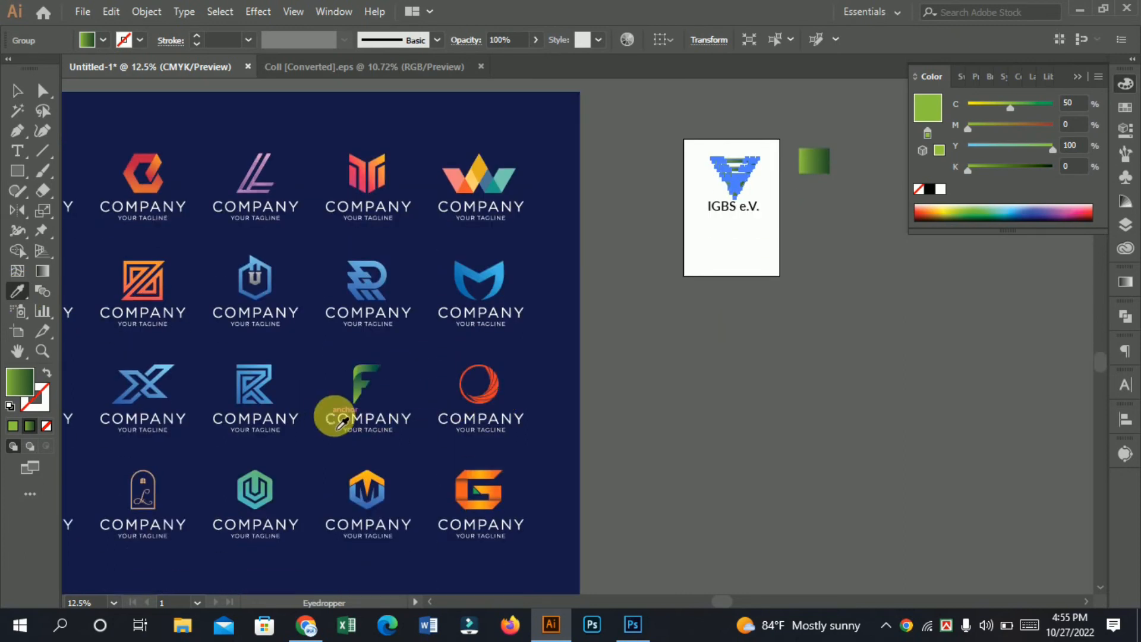
{"action": "scroll", "coordinate": [343, 423], "scroll_direction": "down", "scroll_amount": 2}
{"action": "left_click", "coordinate": [367, 334]}
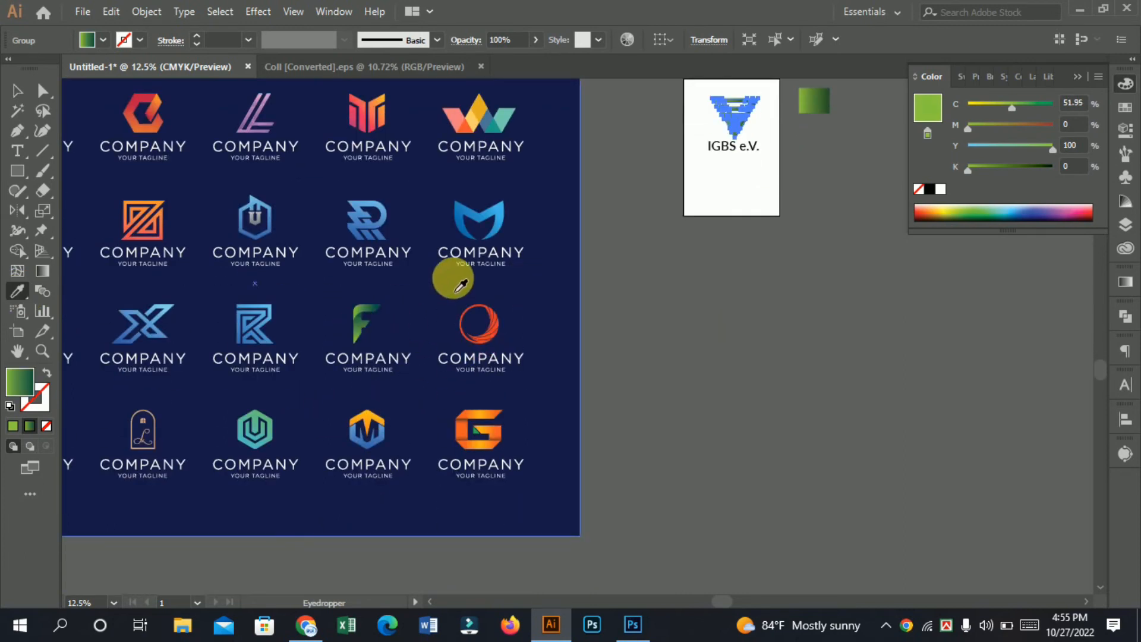
{"action": "scroll", "coordinate": [453, 275], "scroll_direction": "up", "scroll_amount": 3}
{"action": "left_click", "coordinate": [18, 90]}
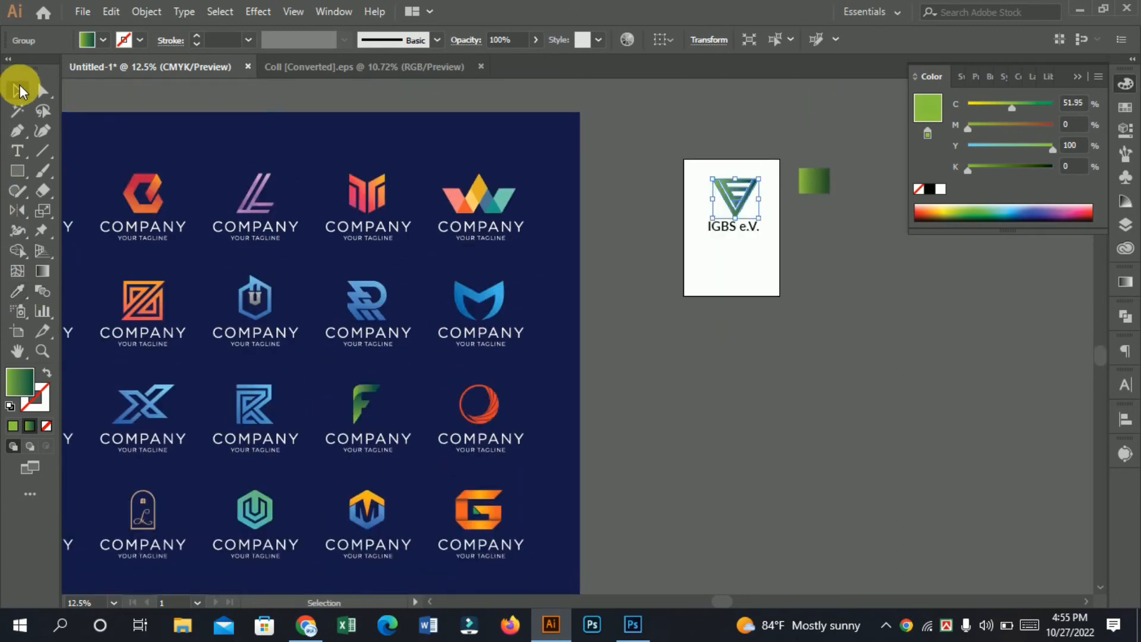
{"action": "left_click", "coordinate": [725, 377]}
Step: Copy the green symbol together with the IGBS e.V. lettering and switch to the Photoshop mockup
{"action": "left_click", "coordinate": [755, 215], "text": "ctrl"}
{"action": "left_click", "coordinate": [757, 216], "text": "ctrl"}
{"action": "mouse_move", "coordinate": [283, 536]}
{"action": "left_mouse_down"}
{"action": "mouse_move", "coordinate": [605, 397]}
{"action": "mouse_move", "coordinate": [609, 425]}
{"action": "left_mouse_up"}
{"action": "left_click_drag", "start_coordinate": [434, 234], "coordinate": [629, 416]}
{"action": "left_click_drag", "start_coordinate": [511, 296], "coordinate": [629, 416]}
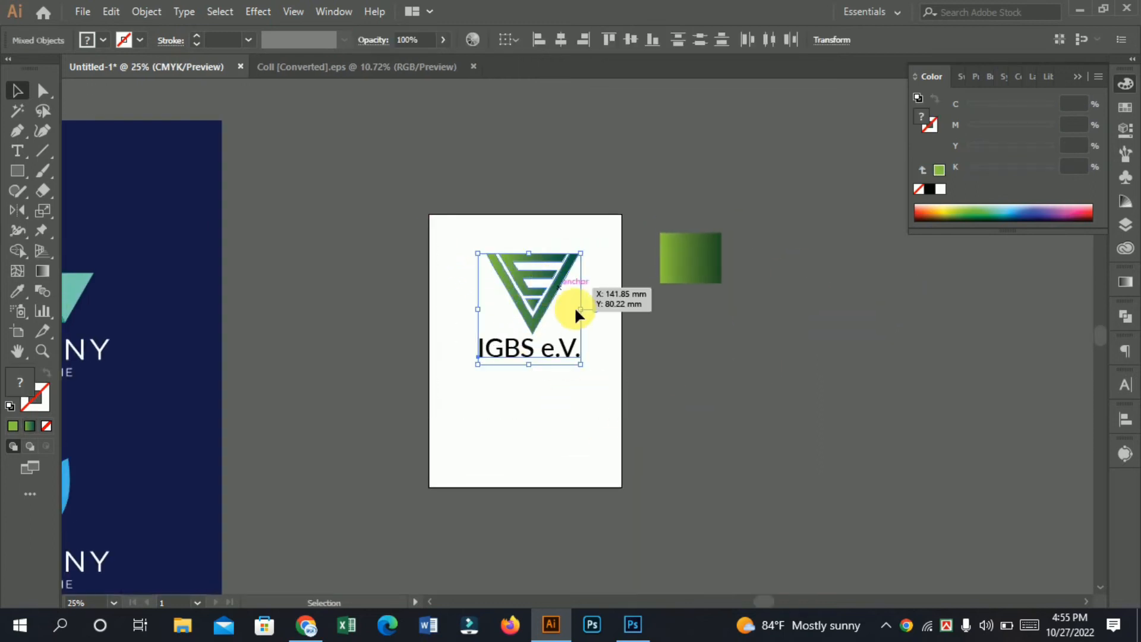
{"action": "left_click", "coordinate": [629, 634]}
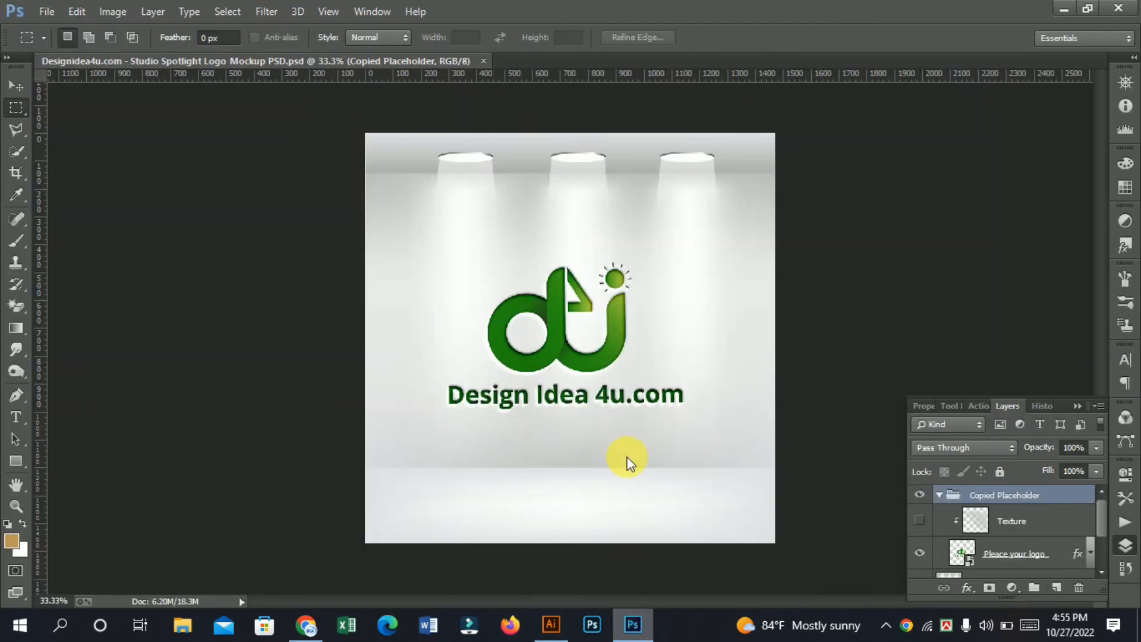
Step: Open the contents of the "Pleace your logo" smart object and dock its document window
{"action": "double_click", "coordinate": [971, 558]}
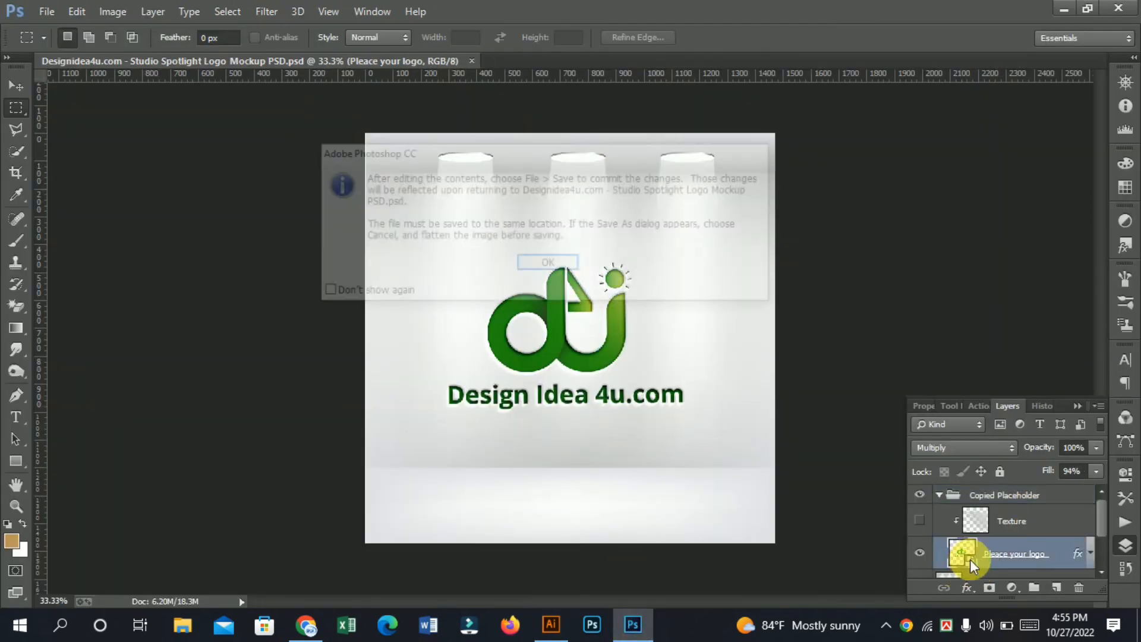
{"action": "left_click", "coordinate": [548, 265]}
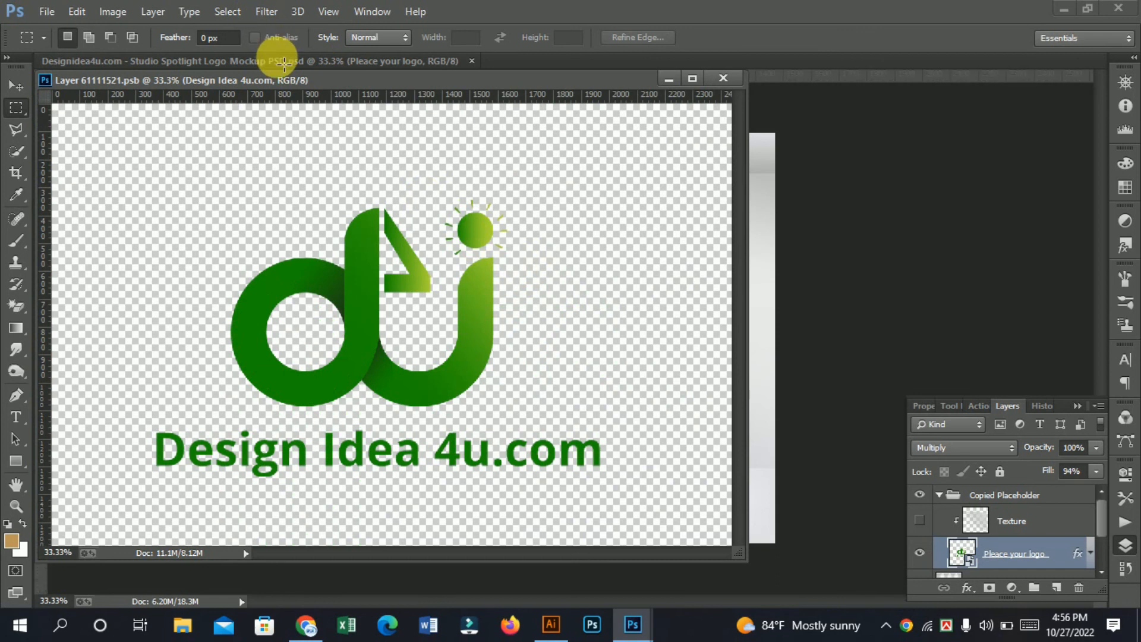
{"action": "left_click_drag", "start_coordinate": [288, 77], "coordinate": [475, 61]}
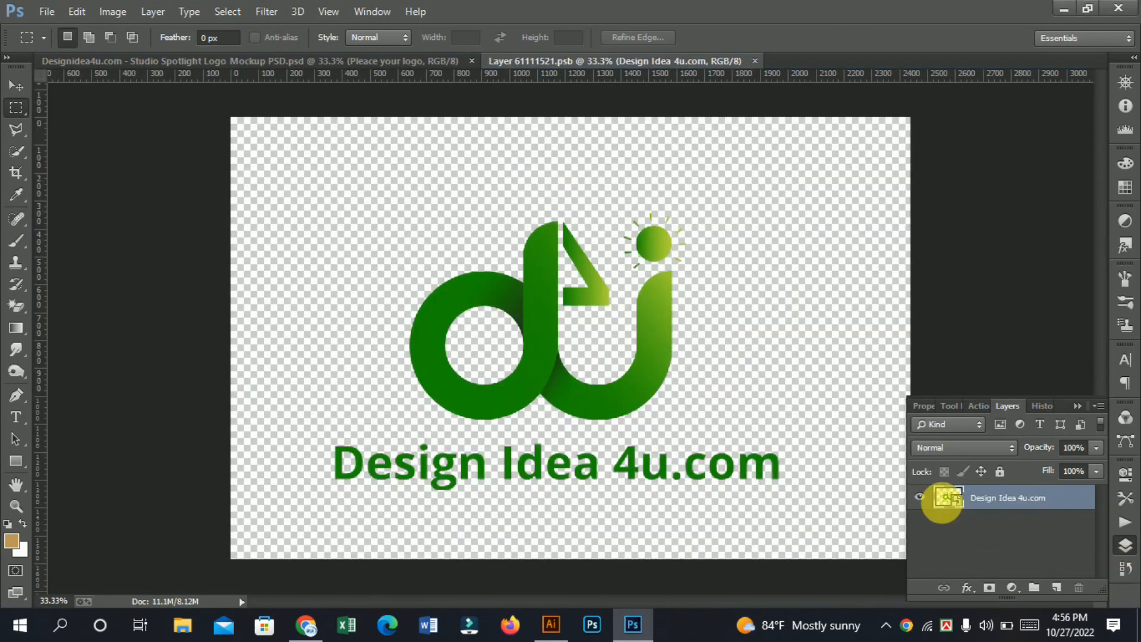
Step: Hide the Design Idea 4u.com layer and paste the green IGBS logo as a Smart Object
{"action": "left_click", "coordinate": [929, 499]}
{"action": "key", "text": "ctrl+v"}
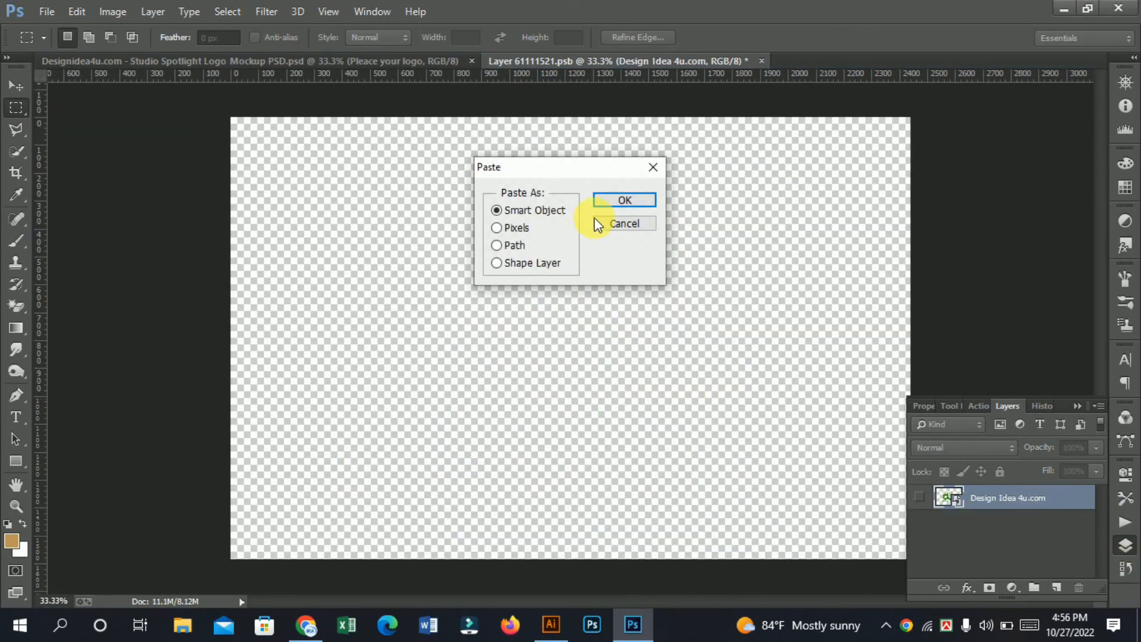
{"action": "left_click", "coordinate": [612, 202]}
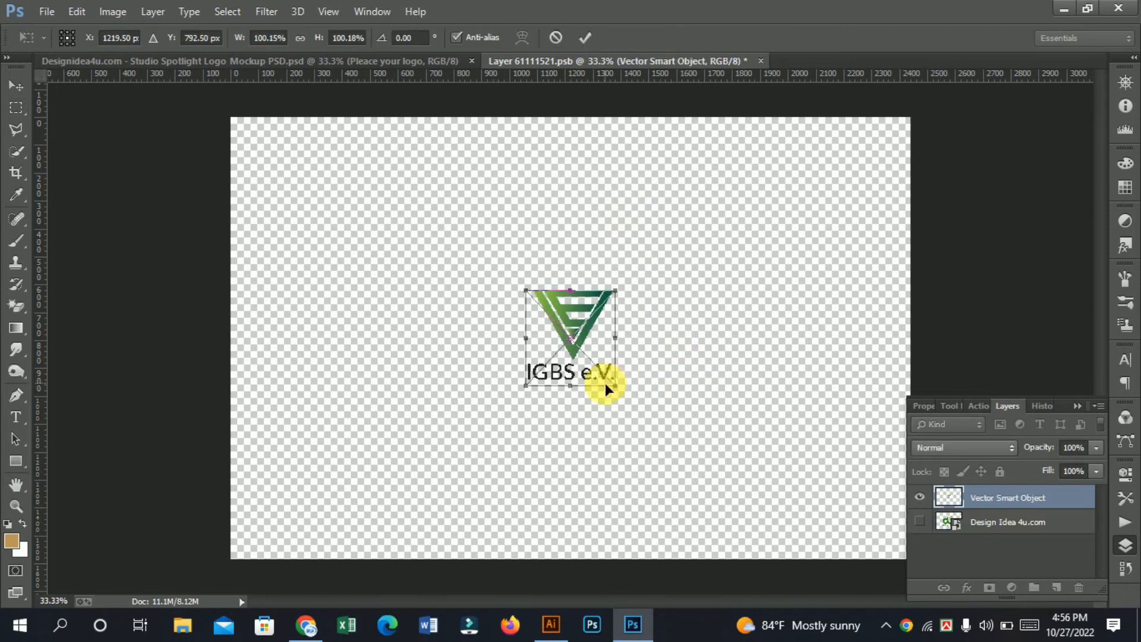
Step: Enlarge the pasted logo to about 273% around X 1186.5, Y 828.5 px, save the contents and view the updated mockup
{"action": "left_click_drag", "start_coordinate": [622, 392], "coordinate": [672, 469]}
{"action": "mouse_move", "coordinate": [597, 333]}
{"action": "left_mouse_down"}
{"action": "mouse_move", "coordinate": [578, 337]}
{"action": "mouse_move", "coordinate": [589, 344]}
{"action": "left_mouse_up"}
{"action": "key", "text": "Return"}
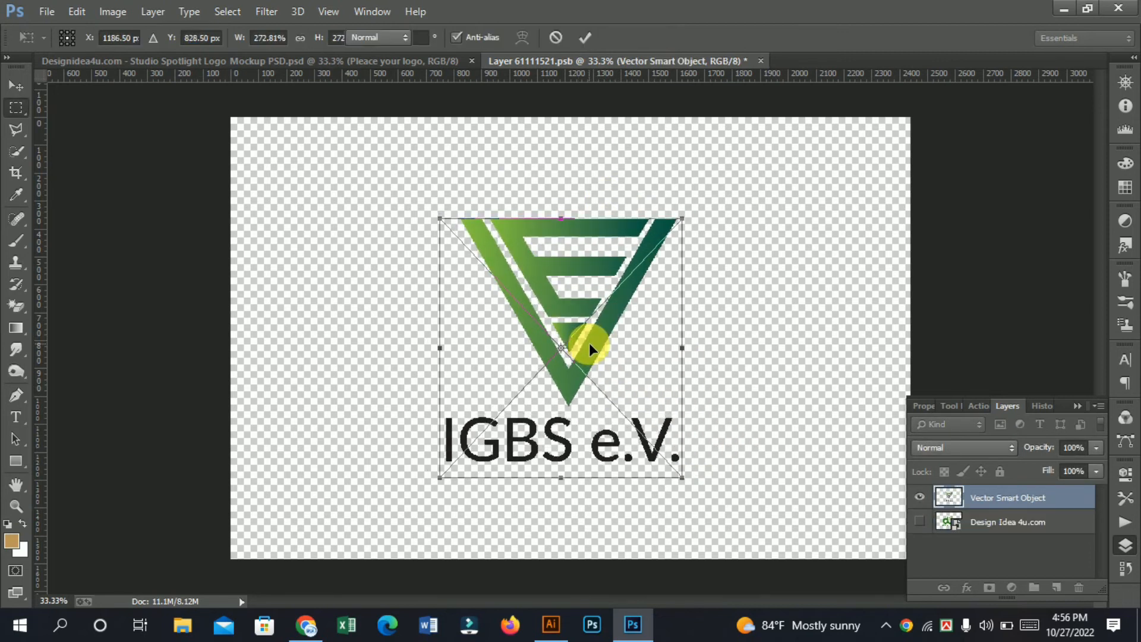
{"action": "key", "text": "ctrl+s"}
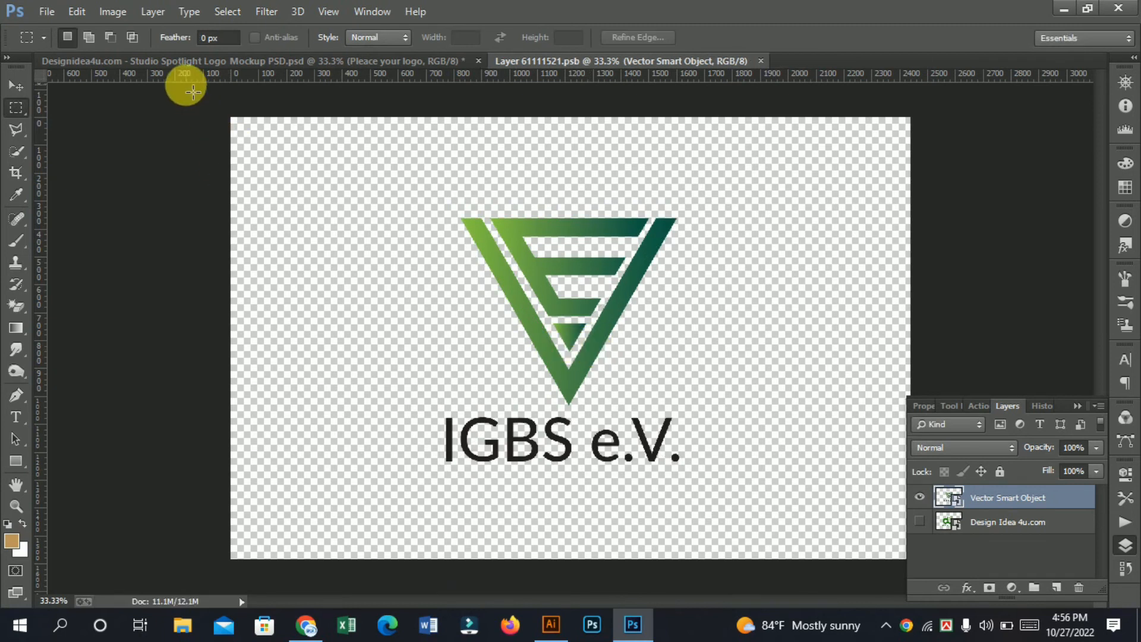
{"action": "left_click", "coordinate": [196, 64]}
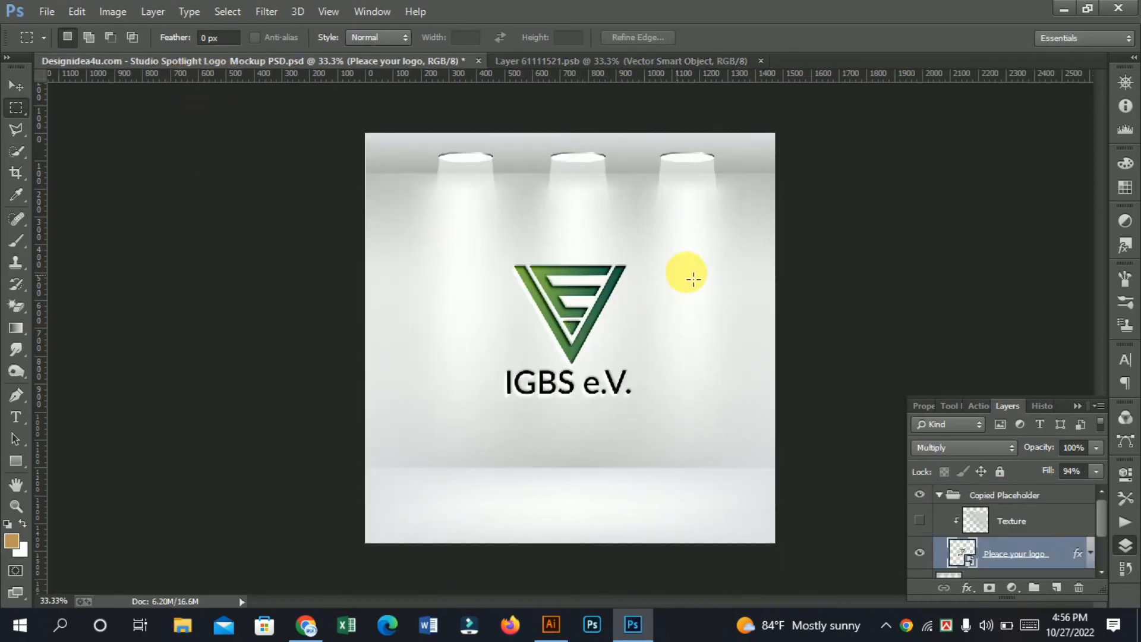
{"action": "left_click", "coordinate": [616, 324], "text": "ctrl"}
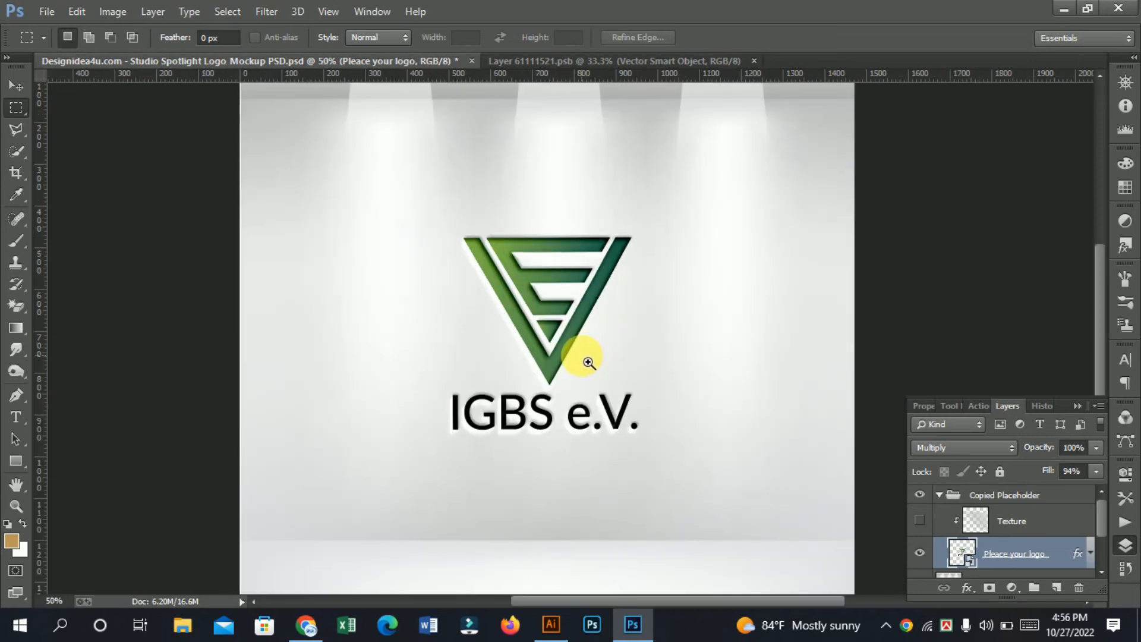
{"action": "key", "text": "ctrl+minus"}
{"action": "key", "text": "ctrl+minus"}
{"action": "key", "text": "ctrl+minus"}
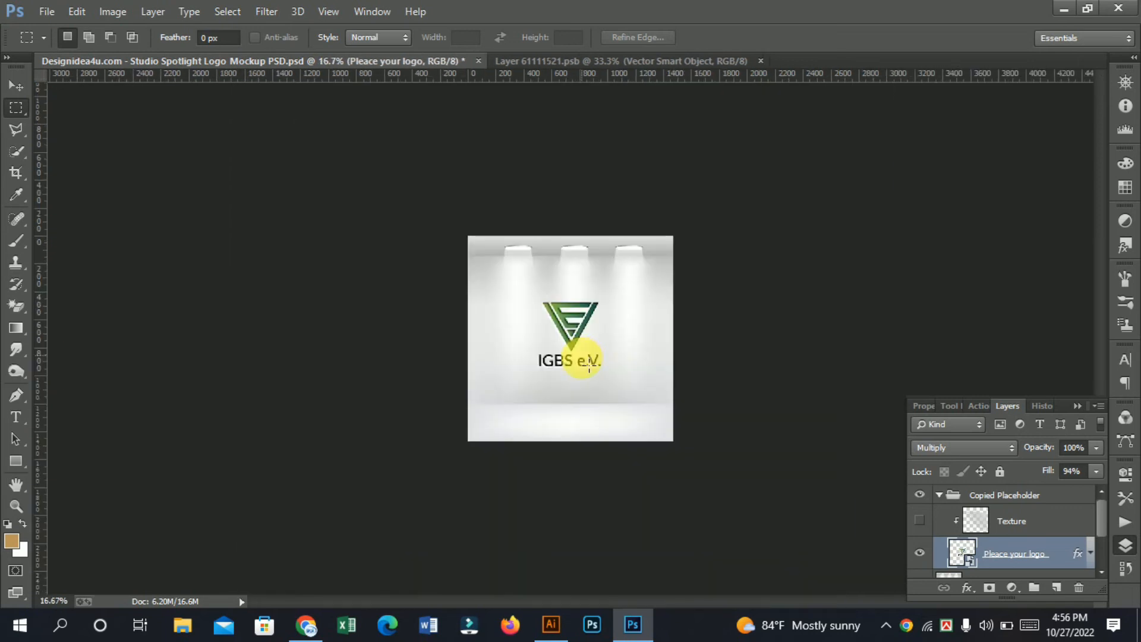
Step: Switch back to Illustrator and give the IGBS symbol the orange-to-purple gradient sampled from the collection's logo artwork
{"action": "left_click", "coordinate": [304, 622]}
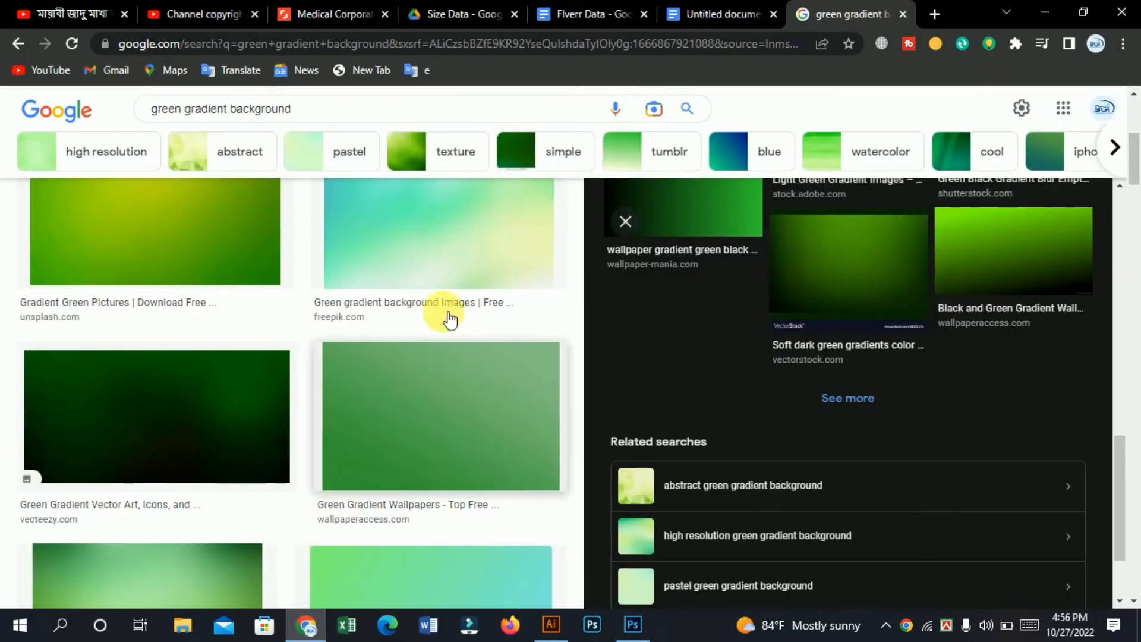
{"action": "left_click", "coordinate": [1044, 12]}
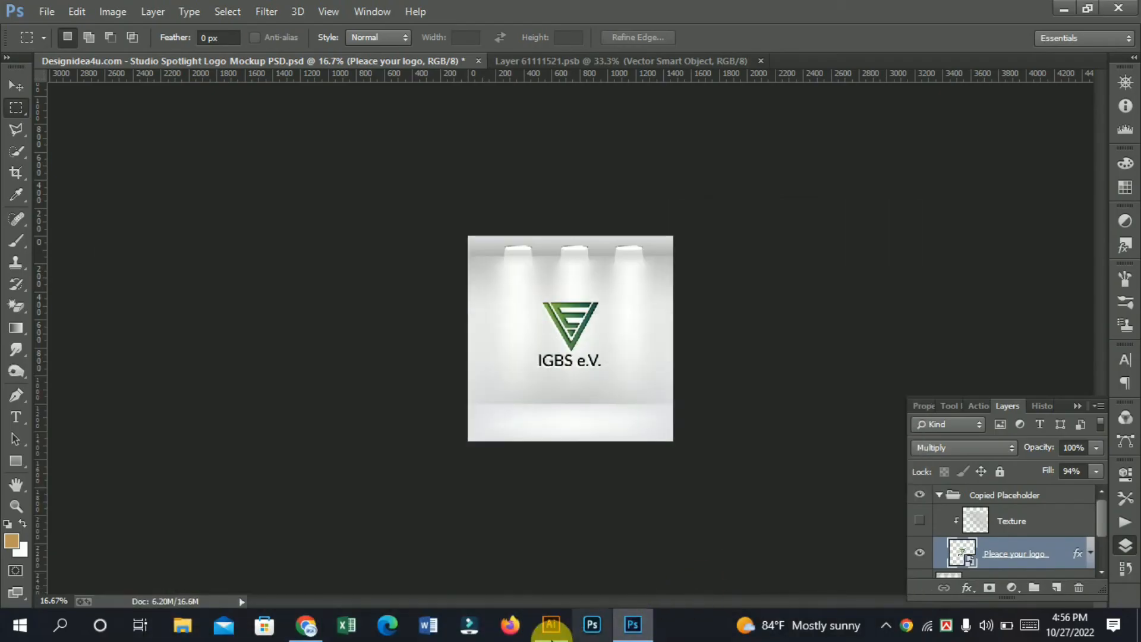
{"action": "left_click", "coordinate": [552, 623]}
{"action": "left_click_drag", "start_coordinate": [248, 362], "coordinate": [502, 352]}
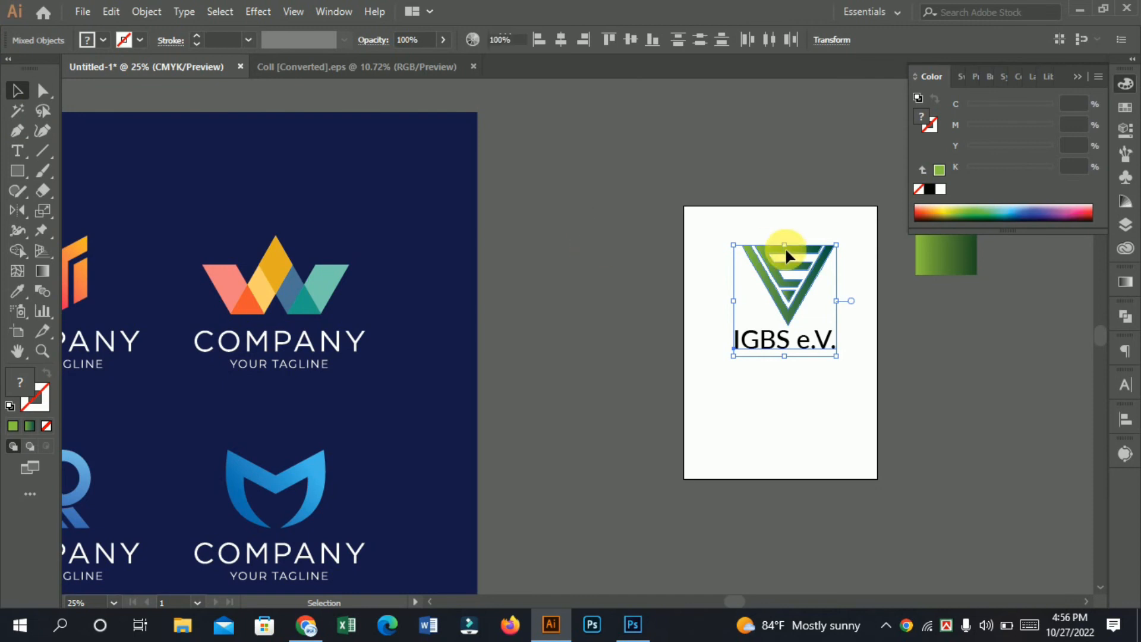
{"action": "left_click", "coordinate": [792, 270]}
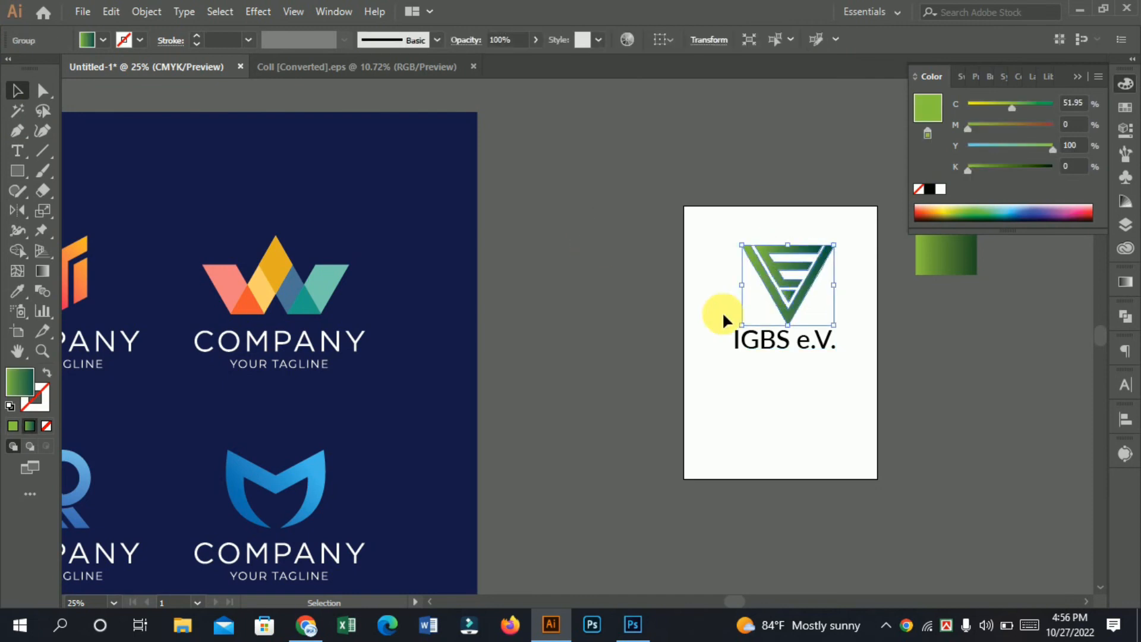
{"action": "left_click_drag", "start_coordinate": [377, 378], "coordinate": [726, 338]}
{"action": "left_click", "coordinate": [14, 291]}
{"action": "left_click", "coordinate": [386, 202]}
{"action": "left_click", "coordinate": [18, 89]}
{"action": "left_click", "coordinate": [447, 247]}
{"action": "left_click_drag", "start_coordinate": [928, 365], "coordinate": [507, 469]}
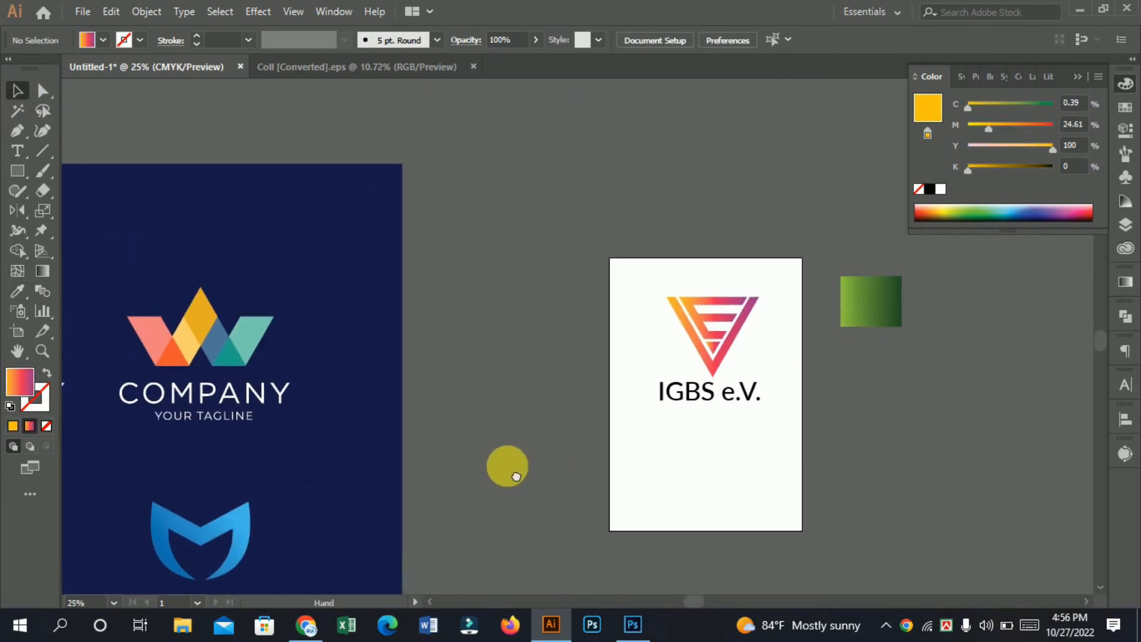
Step: Copy the orange-to-purple symbol with its lettering and switch to Photoshop
{"action": "left_click_drag", "start_coordinate": [715, 446], "coordinate": [631, 465]}
{"action": "scroll", "coordinate": [710, 480], "scroll_direction": "up", "scroll_amount": 1}
{"action": "left_click_drag", "start_coordinate": [711, 480], "coordinate": [677, 484]}
{"action": "left_click_drag", "start_coordinate": [439, 225], "coordinate": [630, 425]}
{"action": "key", "text": "ctrl+c"}
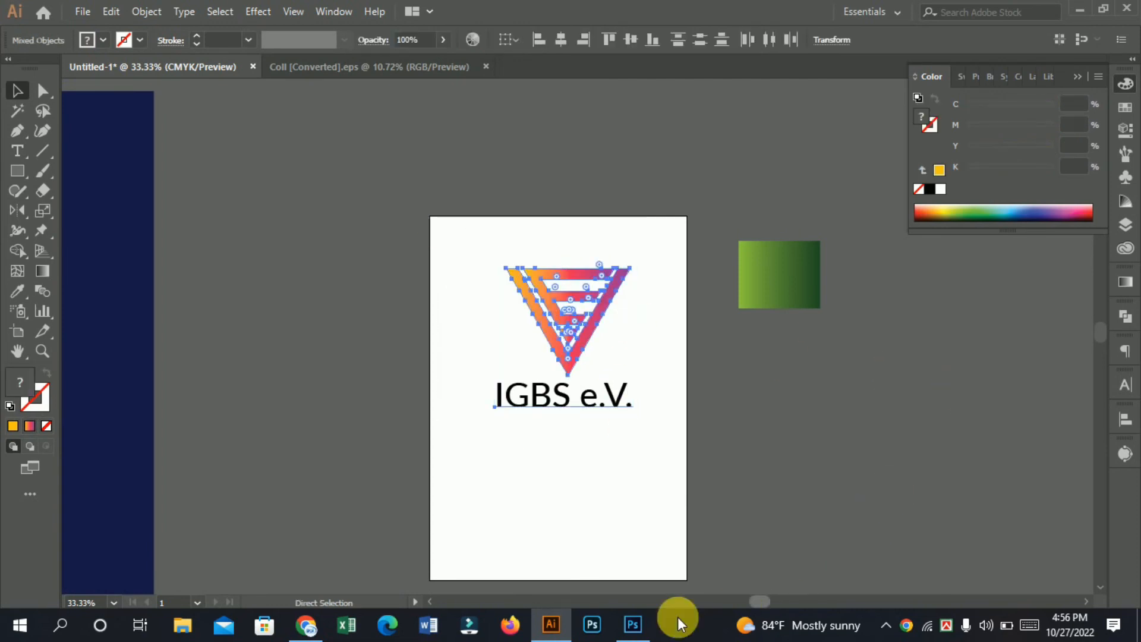
{"action": "left_click", "coordinate": [634, 629]}
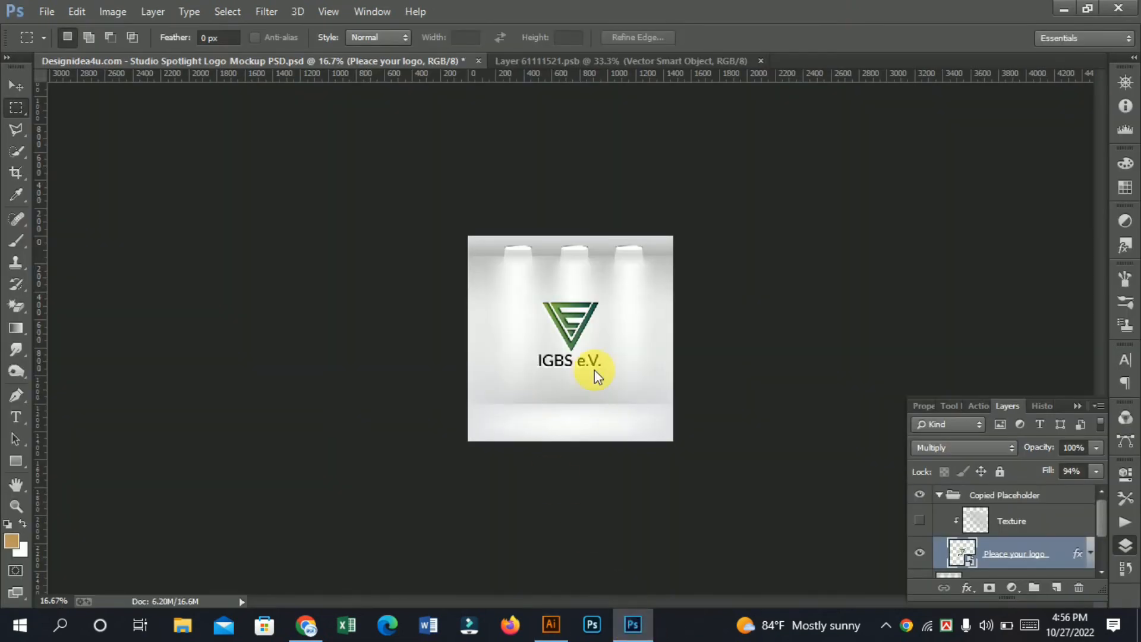
Step: In the smart object's contents, hide the green logo layer and paste the recoloured logo as a Smart Object
{"action": "left_click", "coordinate": [561, 61]}
{"action": "left_click", "coordinate": [581, 310]}
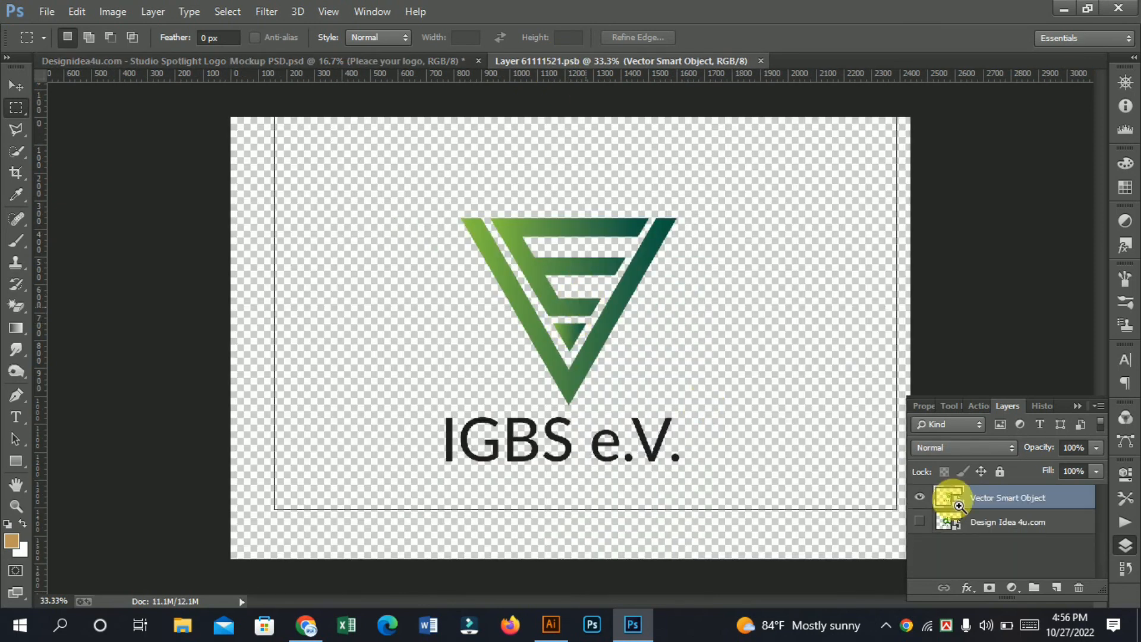
{"action": "left_click", "coordinate": [921, 499]}
{"action": "key", "text": "ctrl+v"}
{"action": "left_click", "coordinate": [636, 205]}
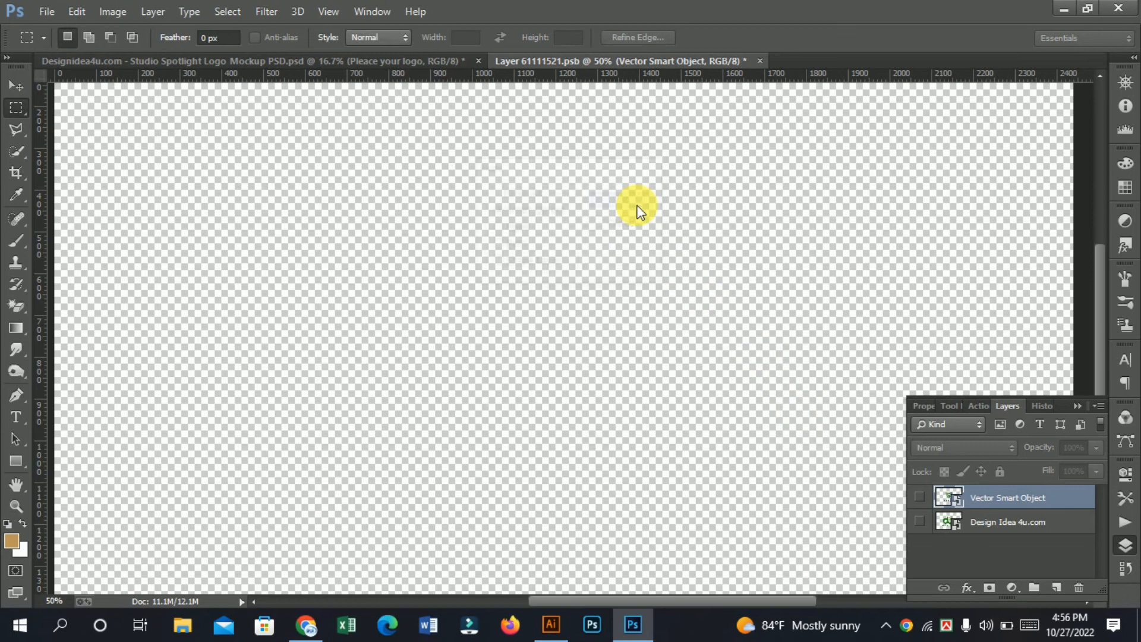
Step: Enlarge and centre the recoloured logo on the canvas, save the contents and view the spotlight mockup
{"action": "scroll", "coordinate": [637, 206], "scroll_direction": "down", "scroll_amount": 2}
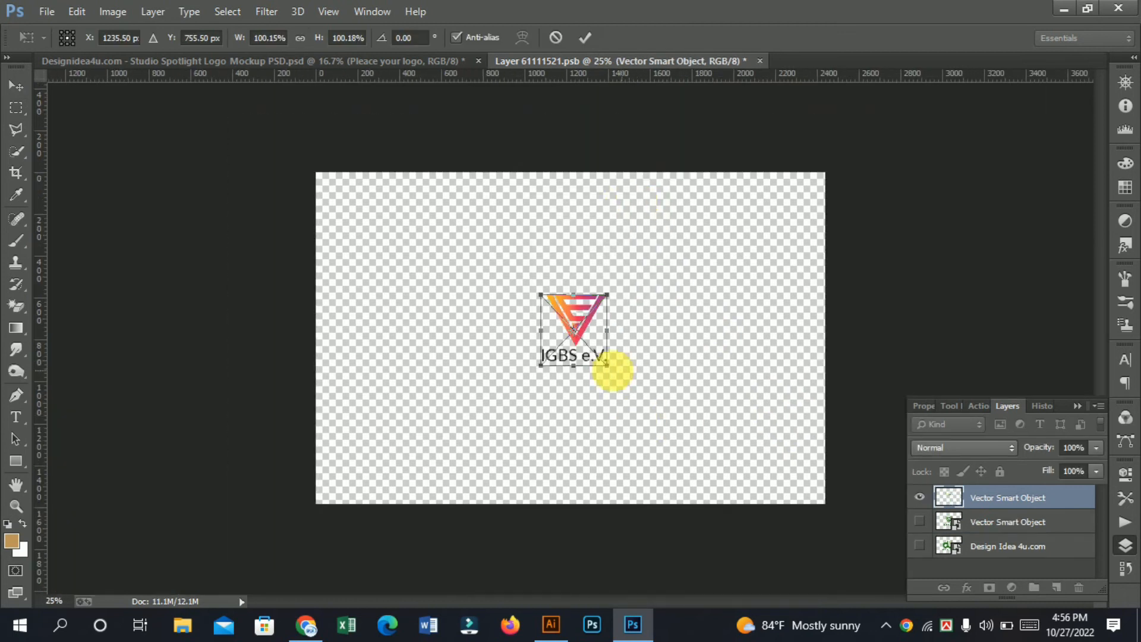
{"action": "left_click_drag", "start_coordinate": [606, 370], "coordinate": [644, 412]}
{"action": "mouse_move", "coordinate": [573, 313]}
{"action": "left_mouse_down"}
{"action": "mouse_move", "coordinate": [563, 330]}
{"action": "mouse_move", "coordinate": [561, 321]}
{"action": "left_mouse_up"}
{"action": "key", "text": "Return"}
{"action": "key", "text": "m"}
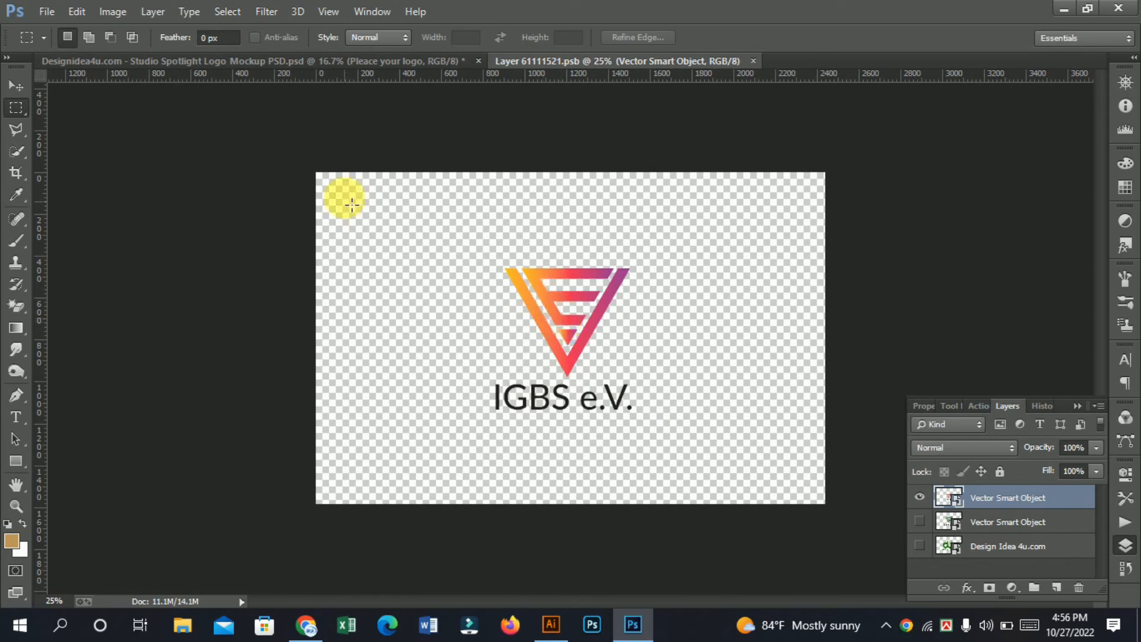
{"action": "left_click", "coordinate": [287, 62]}
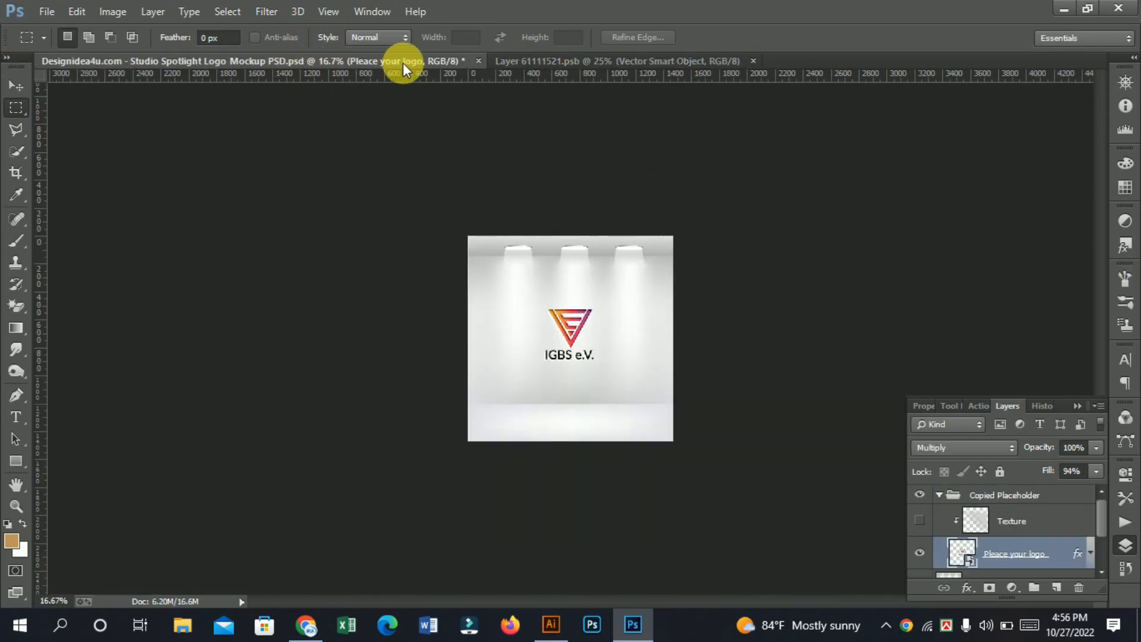
{"action": "key", "text": "ctrl+plus"}
{"action": "key", "text": "ctrl+plus"}
{"action": "key", "text": "ctrl+plus"}
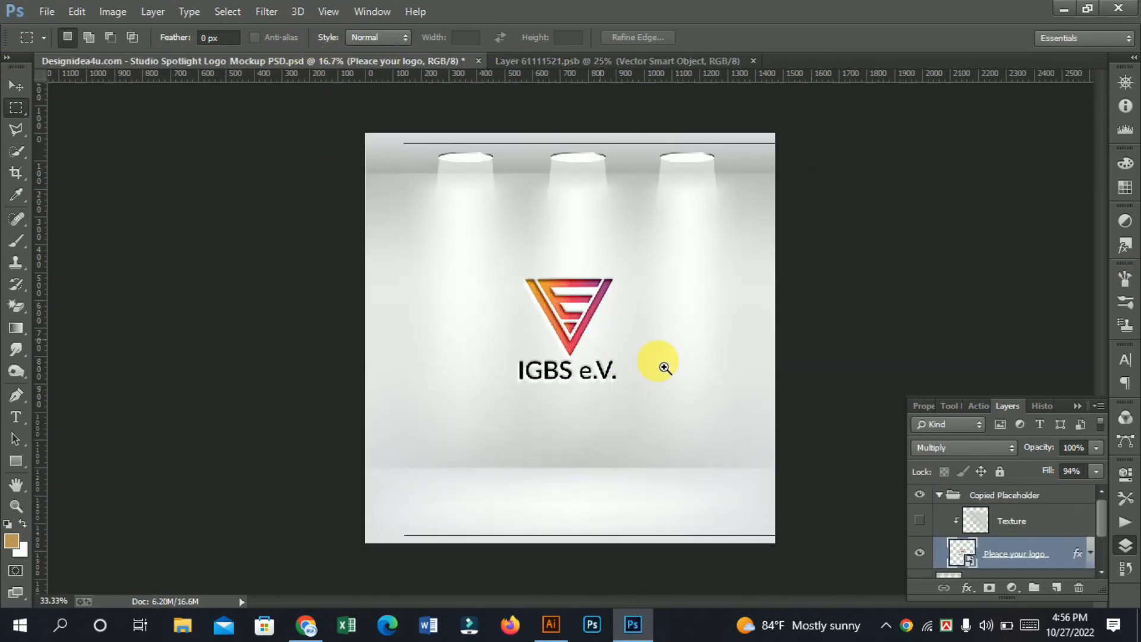
{"action": "key", "text": "ctrl+plus"}
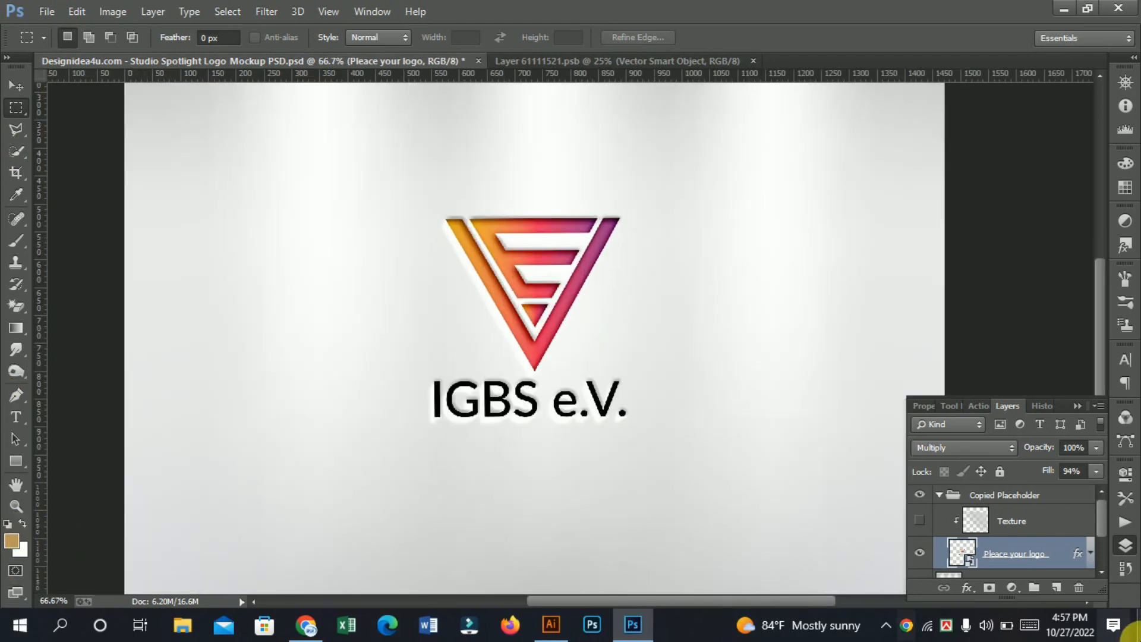
{"action": "left_click", "coordinate": [46, 11]}
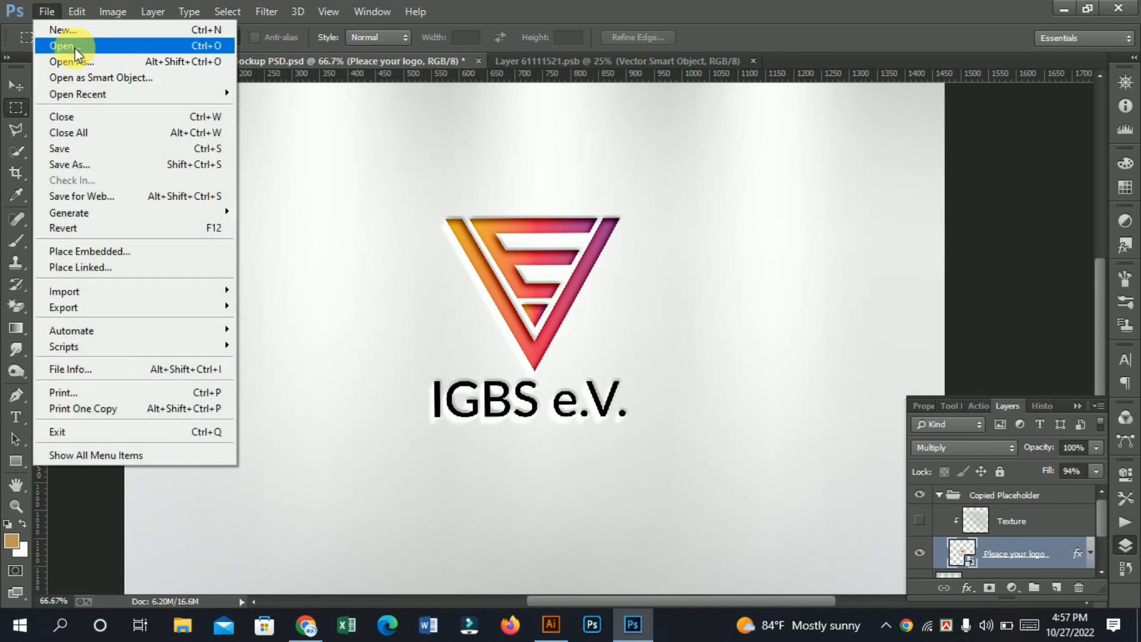
{"action": "left_click", "coordinate": [65, 43]}
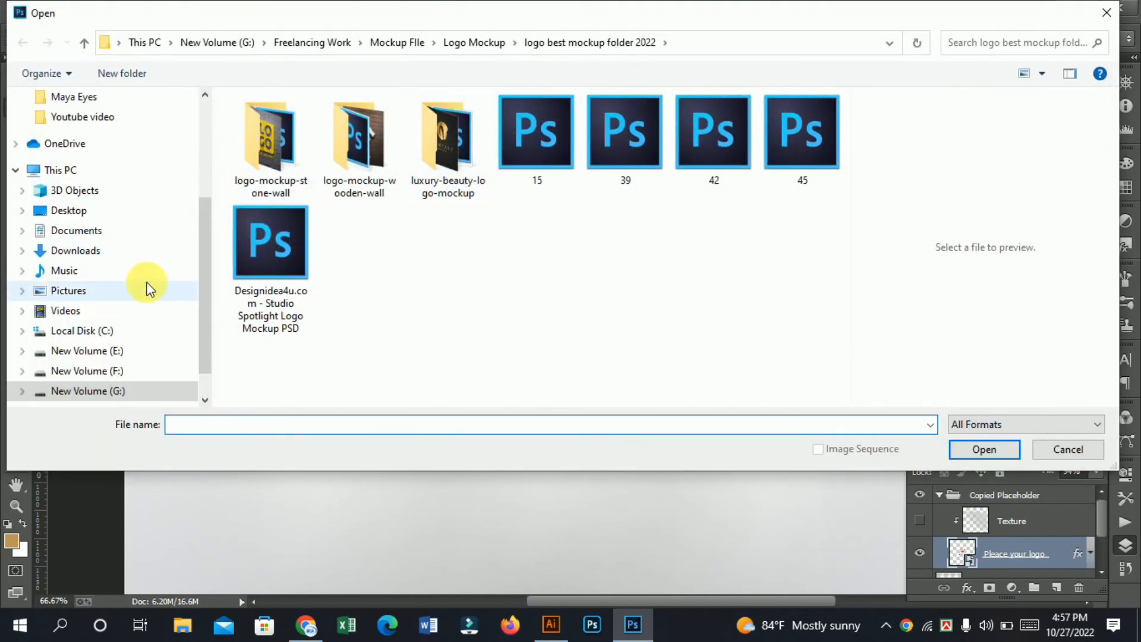
{"action": "left_click", "coordinate": [564, 146]}
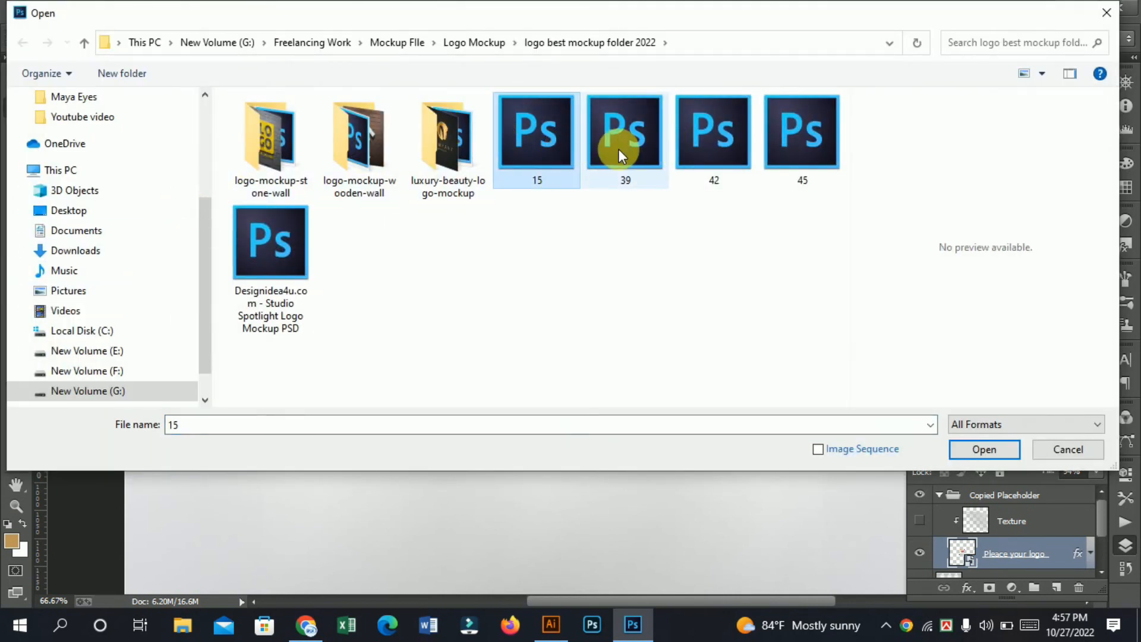
{"action": "left_click", "coordinate": [584, 148]}
{"action": "double_click", "coordinate": [622, 141]}
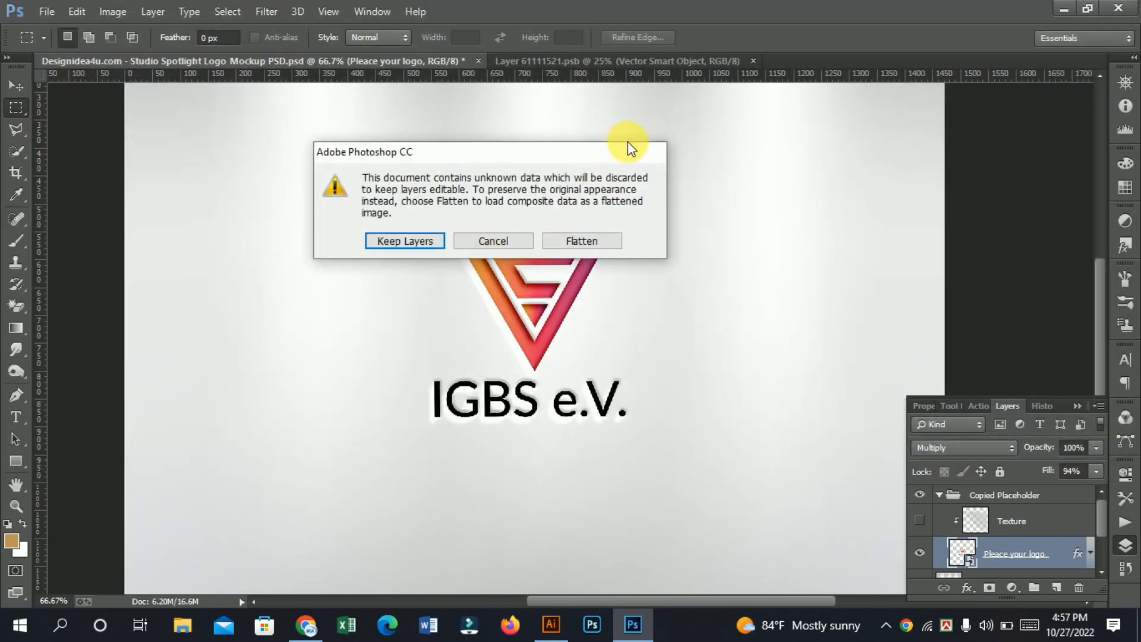
{"action": "left_click", "coordinate": [512, 244]}
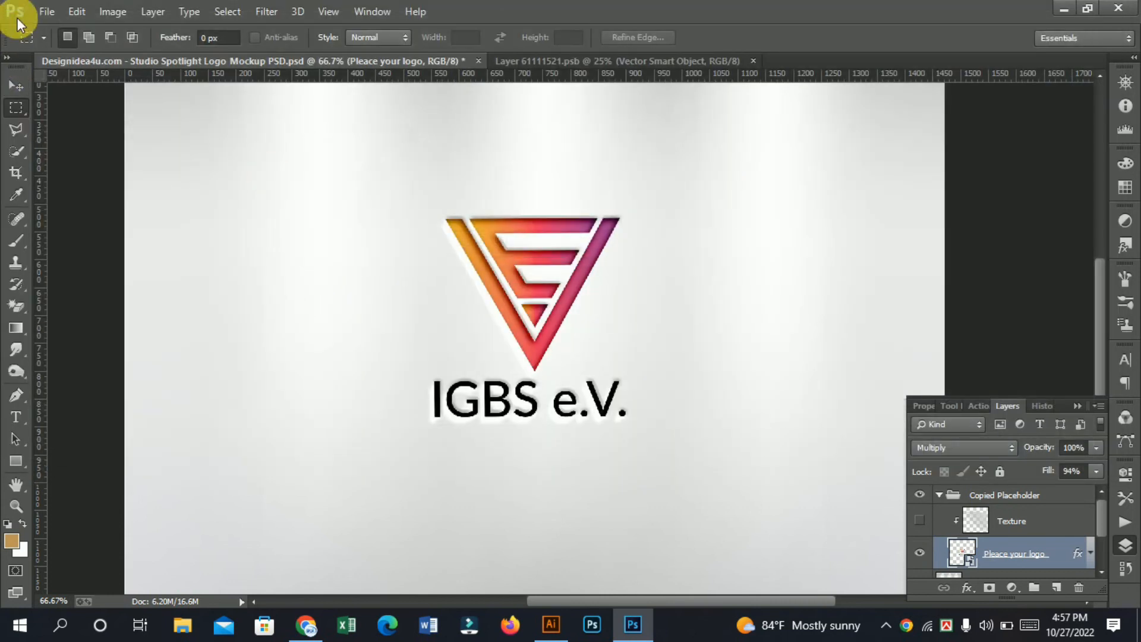
Step: Open the 42 mockup file from the logo best mockup folder 2022, keeping its layers
{"action": "left_click", "coordinate": [47, 11]}
{"action": "left_click", "coordinate": [60, 44]}
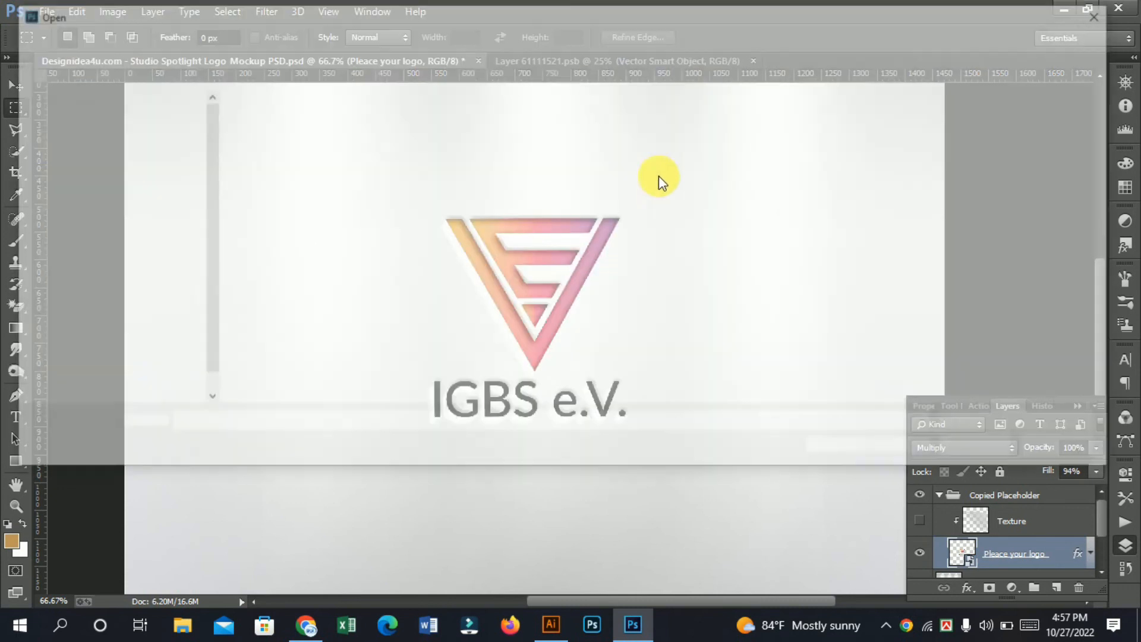
{"action": "left_click", "coordinate": [689, 142]}
{"action": "double_click", "coordinate": [690, 143]}
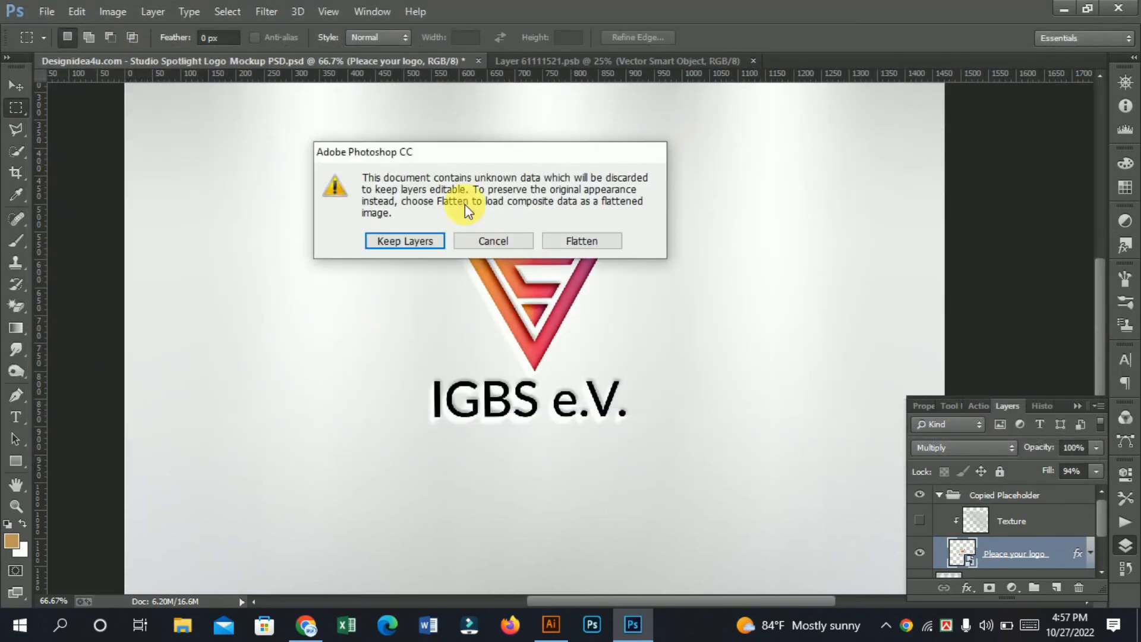
{"action": "left_click", "coordinate": [407, 242]}
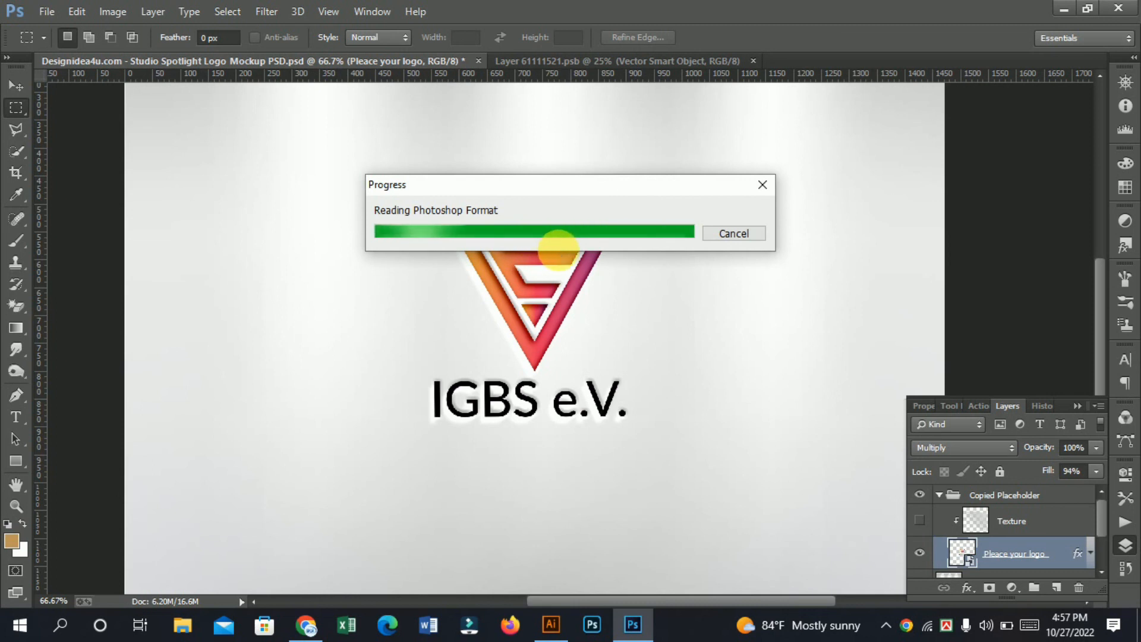
{"action": "mouse_move", "coordinate": [283, 82]}
{"action": "left_mouse_down"}
{"action": "mouse_move", "coordinate": [574, 77]}
{"action": "mouse_move", "coordinate": [597, 62]}
{"action": "left_mouse_up"}
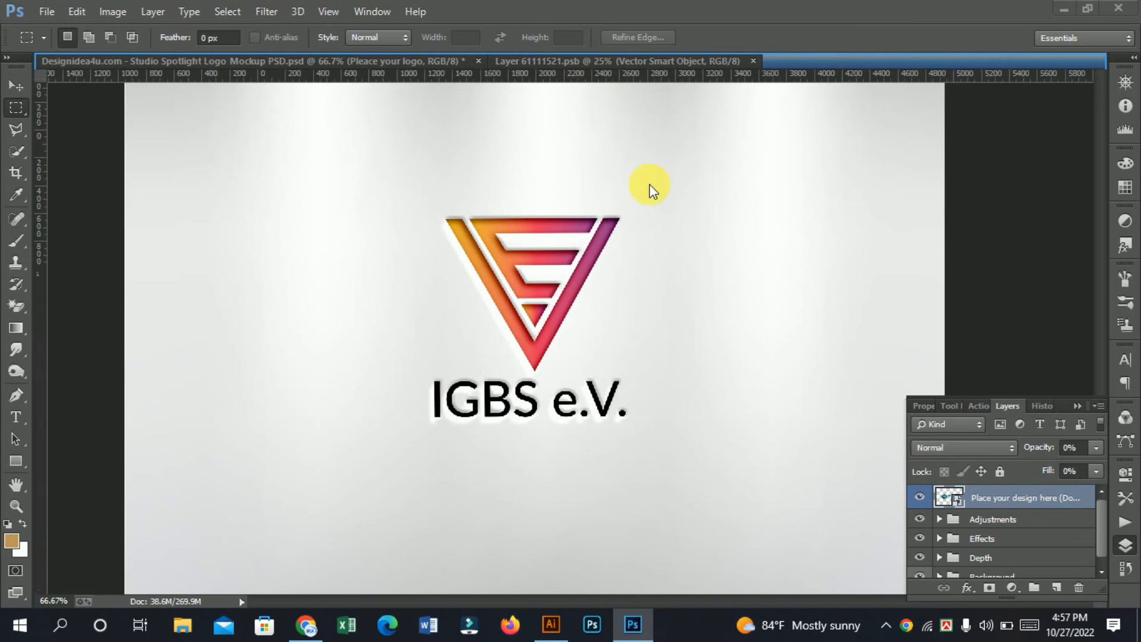
Step: Open the contents of the mockup's "Place your design here" smart object
{"action": "double_click", "coordinate": [963, 509]}
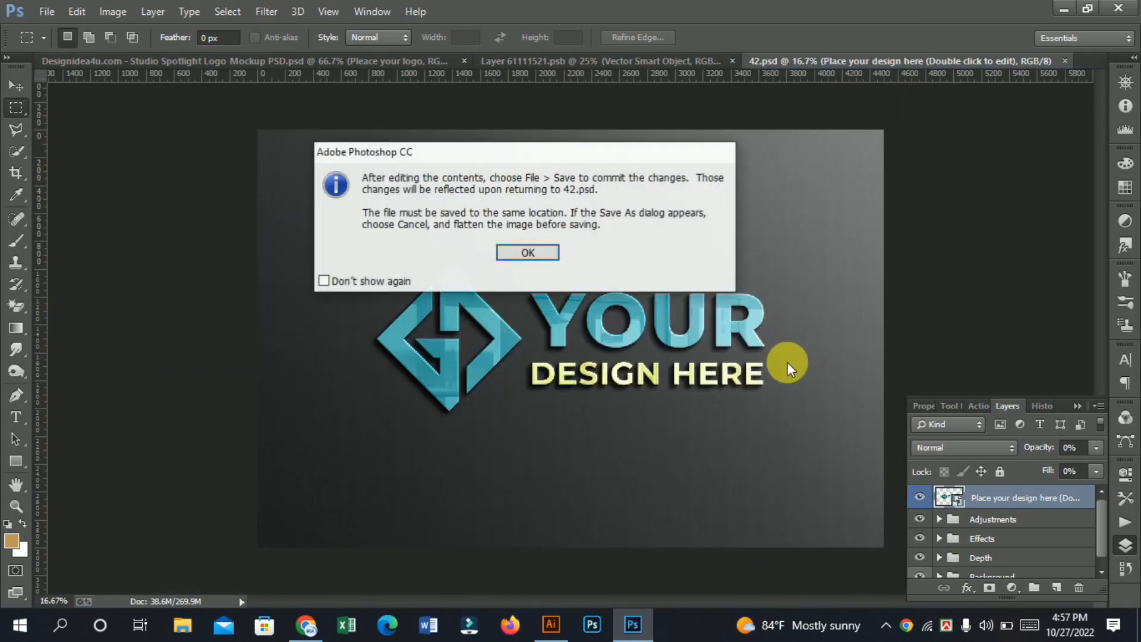
{"action": "left_click", "coordinate": [520, 252]}
{"action": "left_click_drag", "start_coordinate": [573, 80], "coordinate": [707, 62]}
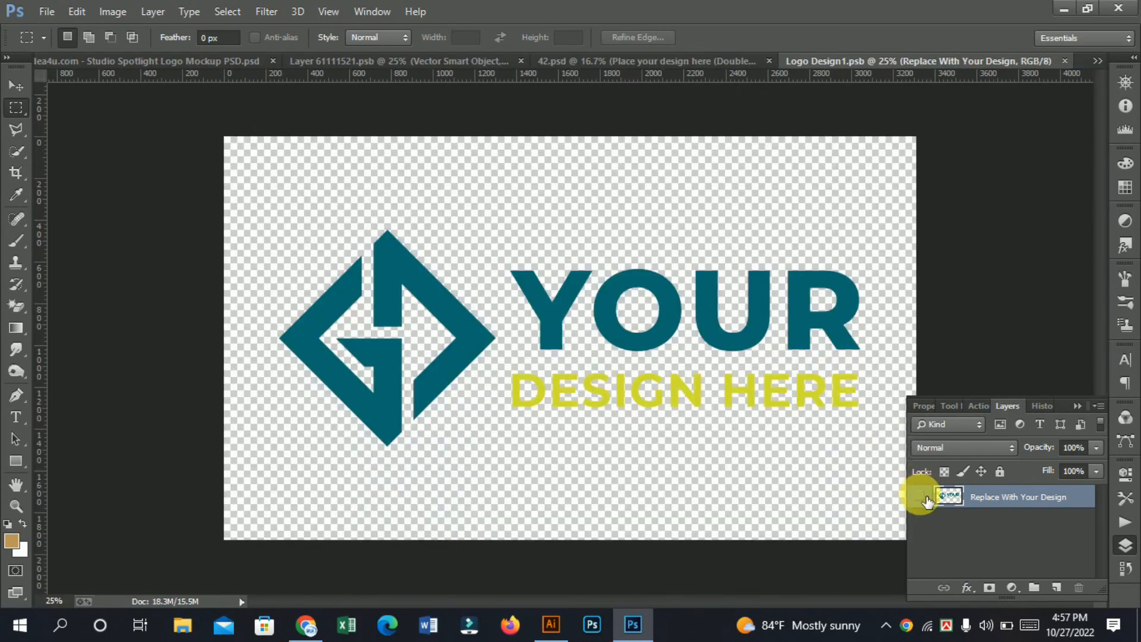
Step: Hide the "Replace With Your Design" layer and place the copied orange-to-purple logo as a Smart Object slightly below the canvas centre
{"action": "left_click", "coordinate": [921, 496]}
{"action": "key", "text": "ctrl+v"}
{"action": "left_click", "coordinate": [629, 197]}
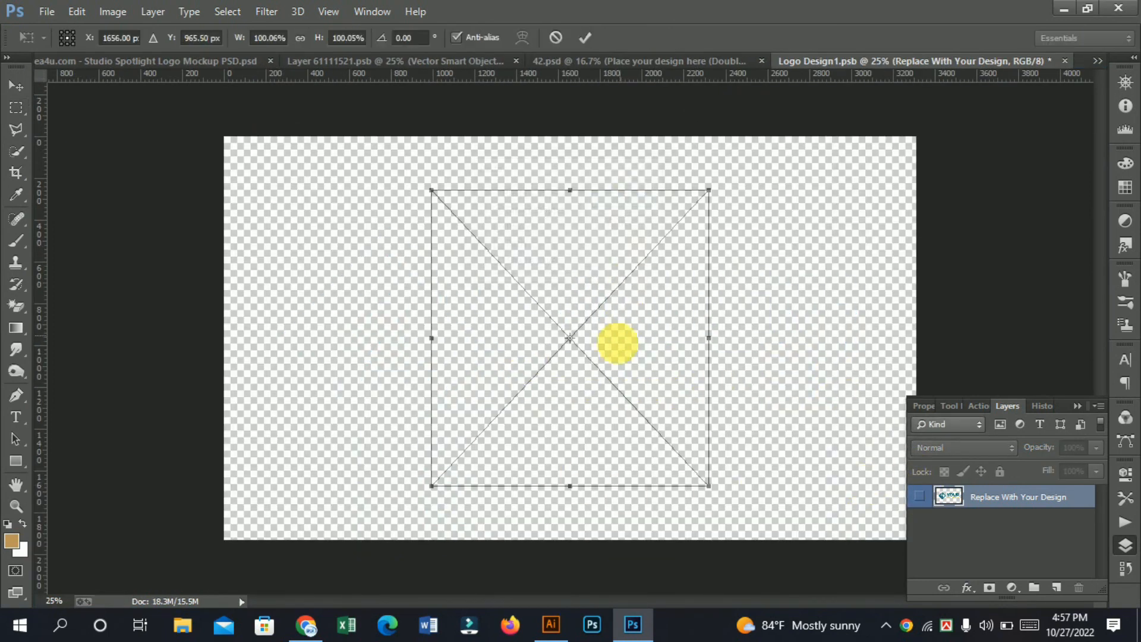
{"action": "left_click_drag", "start_coordinate": [579, 296], "coordinate": [577, 313]}
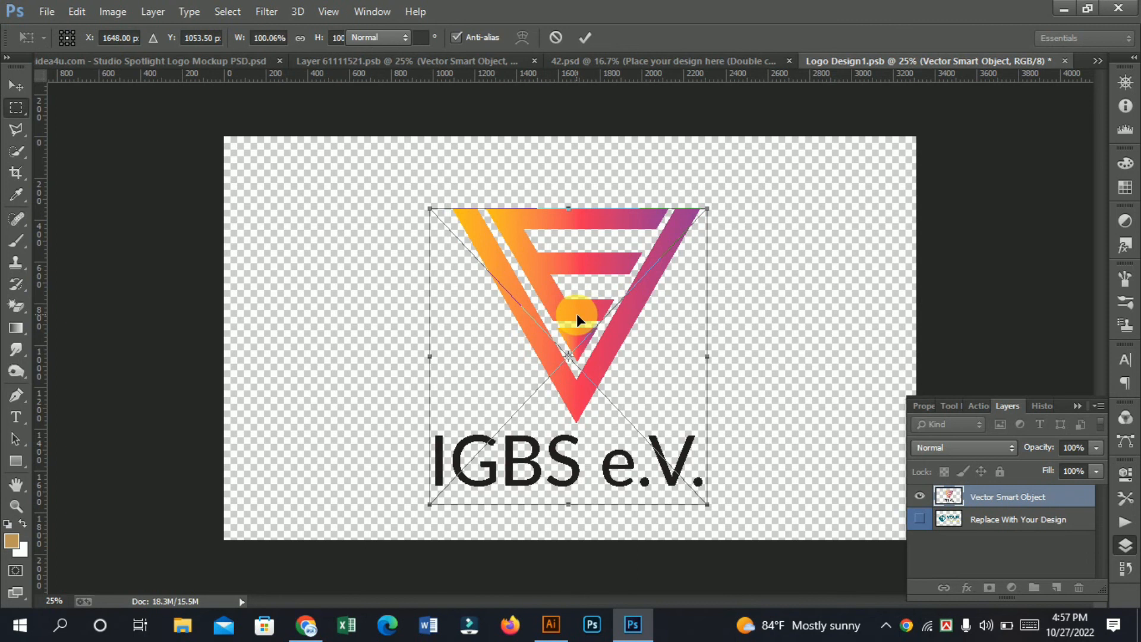
{"action": "key", "text": "Return"}
Step: Save the edited smart object contents to their existing location to update the 42 mockup
{"action": "key", "text": "ctrl+shift+s"}
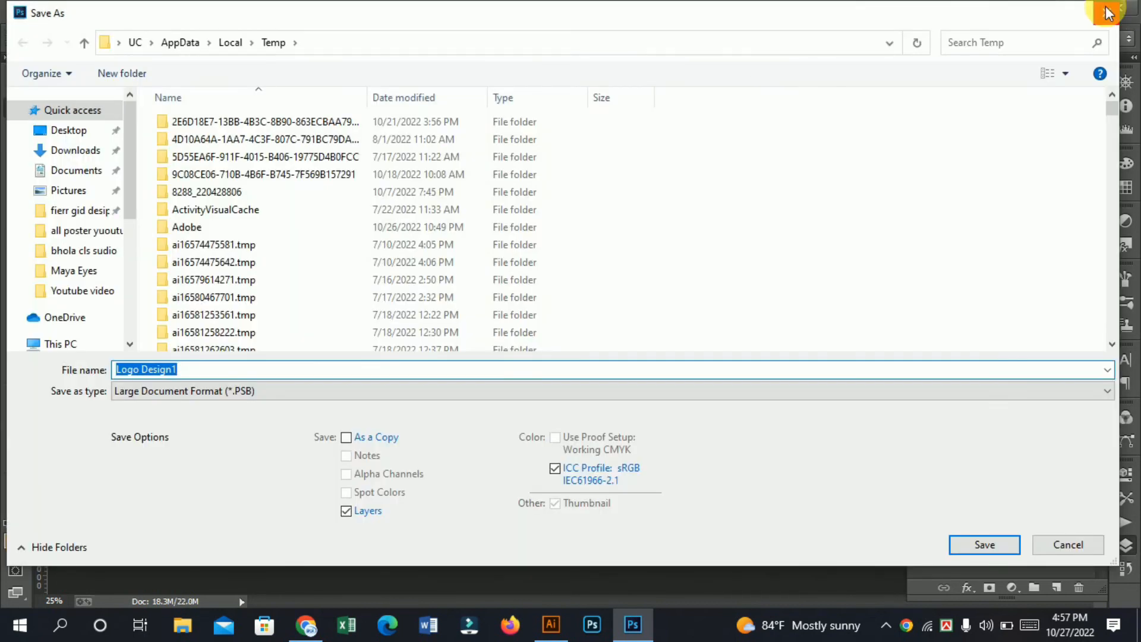
{"action": "left_click", "coordinate": [1107, 12]}
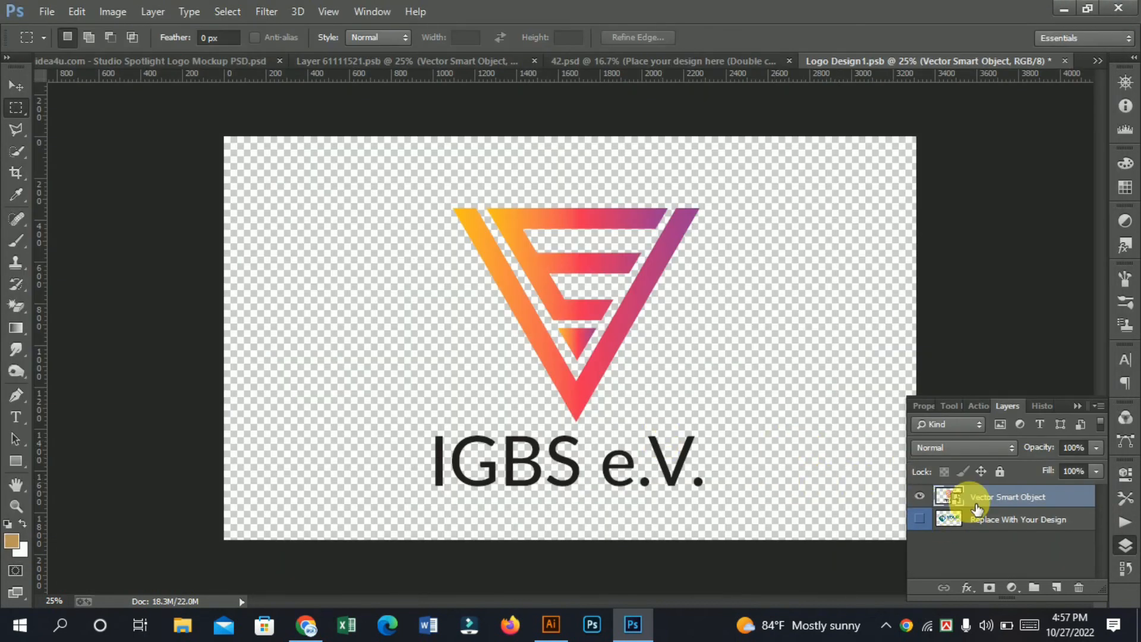
{"action": "key", "text": "ctrl+s"}
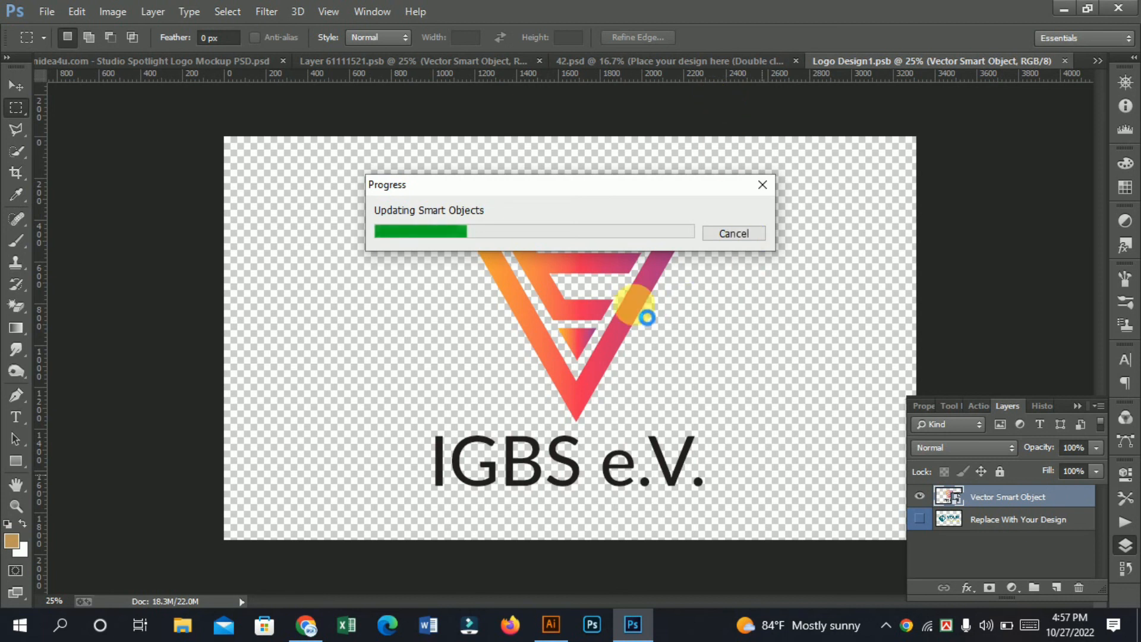
Step: Switch to Illustrator and copy the "IGBS e.V." text from the lettering below the symbol
{"action": "left_click", "coordinate": [551, 627]}
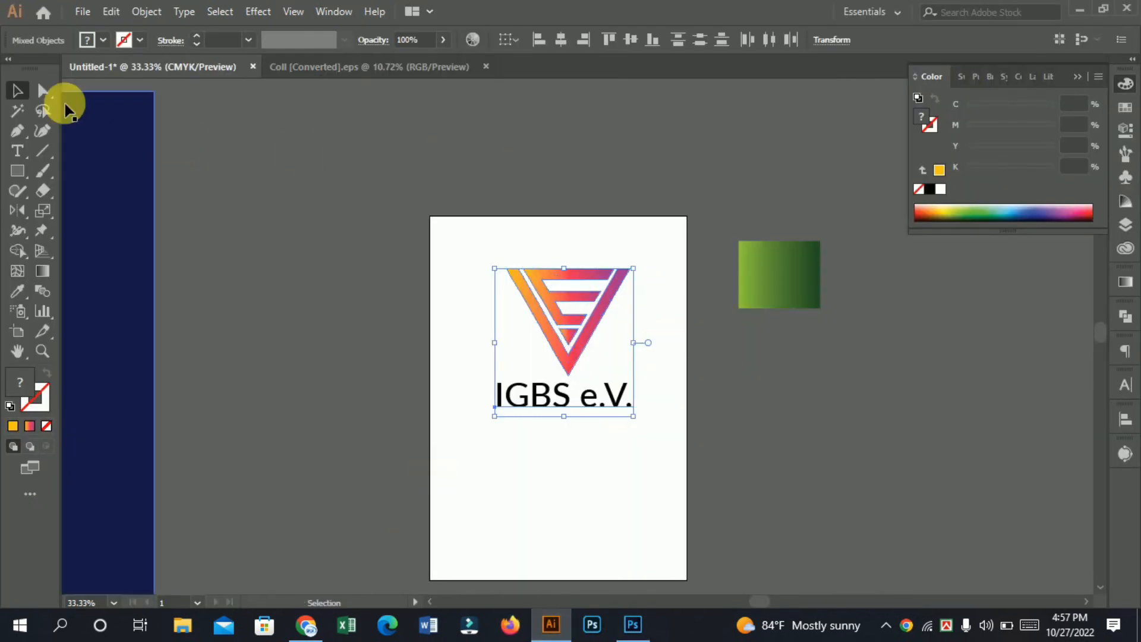
{"action": "left_click", "coordinate": [403, 192]}
{"action": "left_click_drag", "start_coordinate": [364, 347], "coordinate": [511, 337]}
{"action": "left_click_drag", "start_coordinate": [364, 415], "coordinate": [473, 364]}
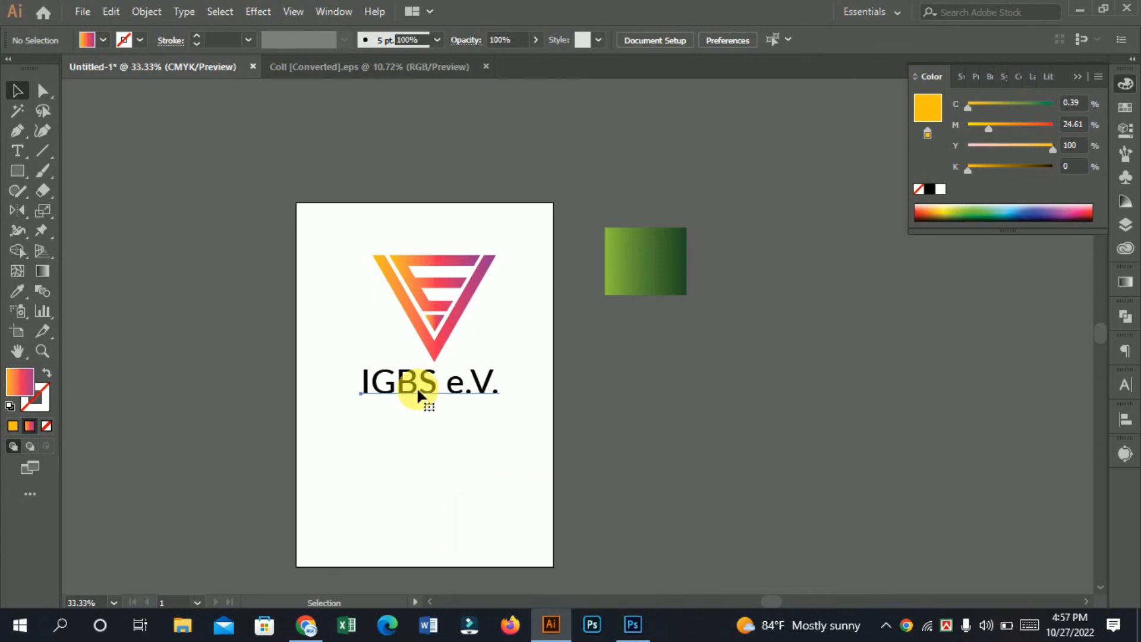
{"action": "double_click", "coordinate": [364, 387]}
{"action": "key", "text": "ctrl+a"}
{"action": "key", "text": "ctrl+c"}
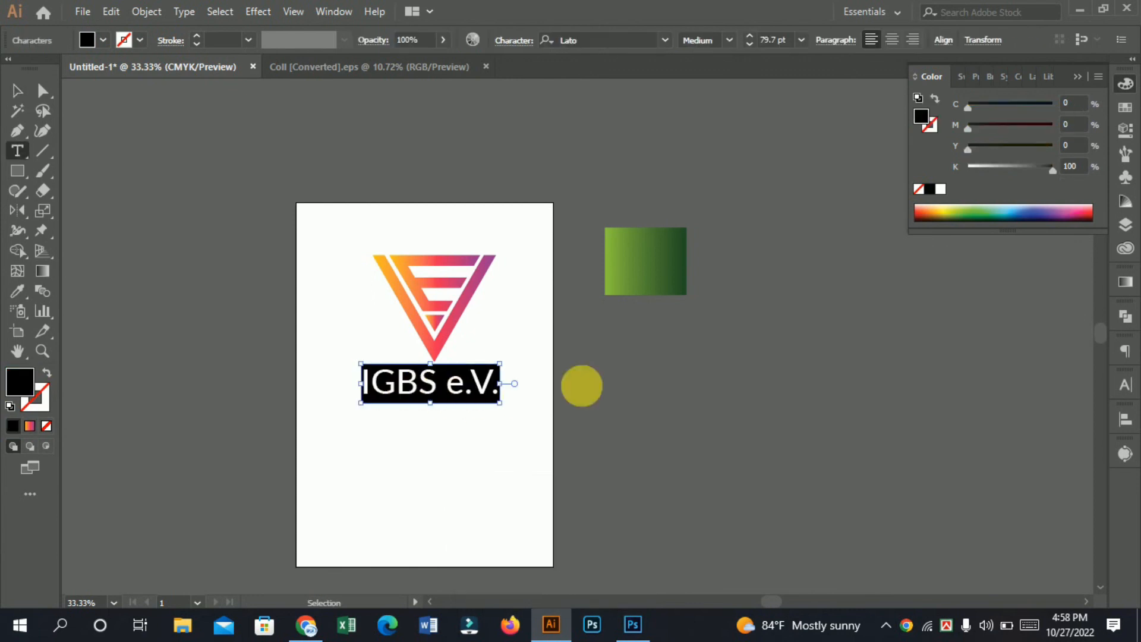
{"action": "left_click", "coordinate": [12, 90]}
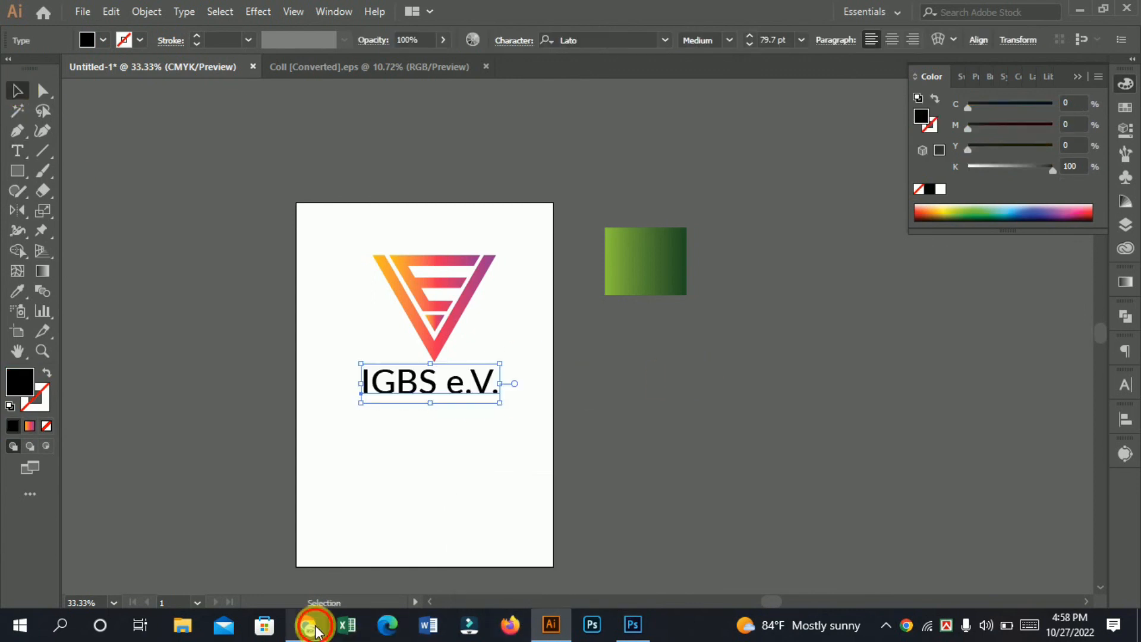
Step: Switch to Chrome and search Google for "IGBS e.V." in a new tab
{"action": "left_click", "coordinate": [307, 624]}
{"action": "left_click", "coordinate": [935, 14]}
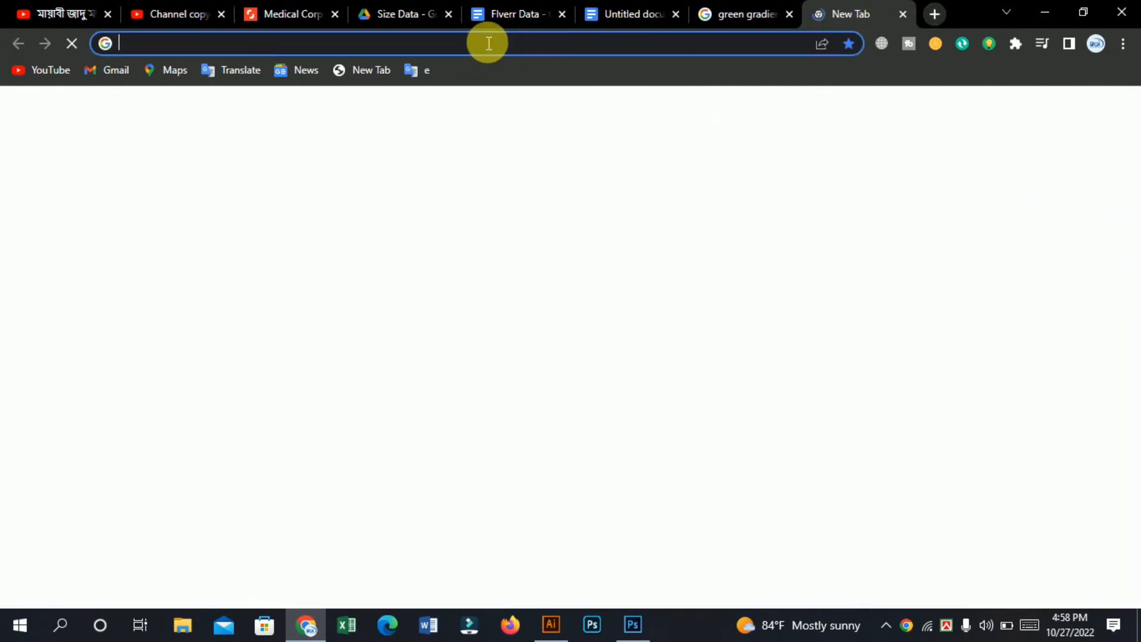
{"action": "left_click", "coordinate": [487, 43]}
{"action": "key", "text": "ctrl+v"}
{"action": "key", "text": "Return"}
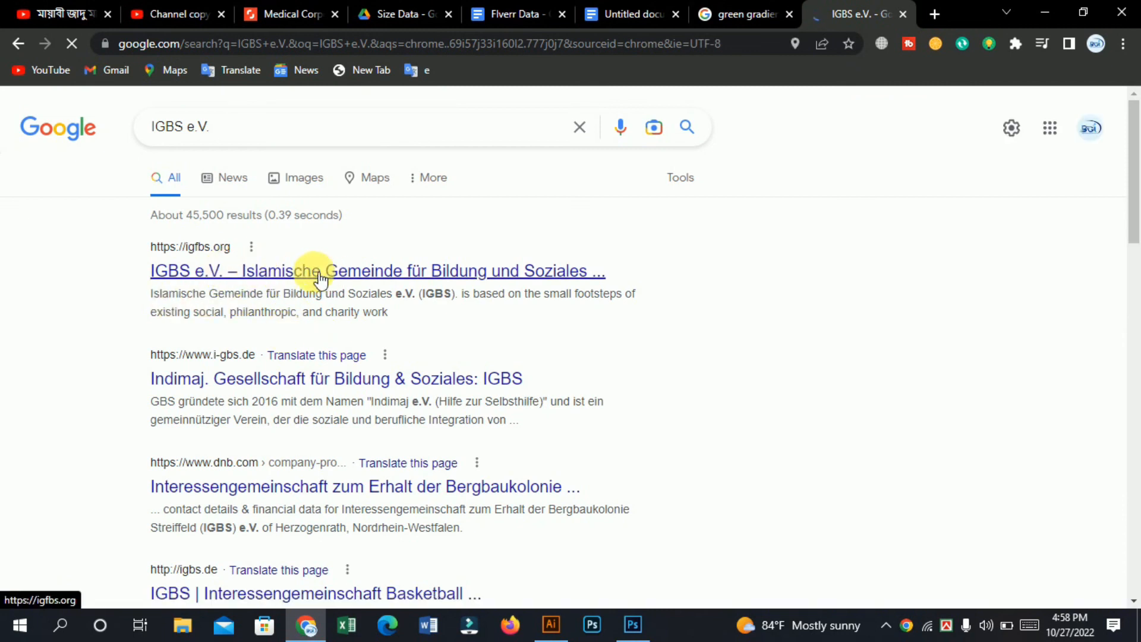
{"action": "scroll", "coordinate": [371, 273], "scroll_direction": "down", "scroll_amount": 2}
{"action": "scroll", "coordinate": [308, 332], "scroll_direction": "up", "scroll_amount": 2}
Step: Open the igfbs.org website and examine its header, organisation description and project sections
{"action": "left_click", "coordinate": [262, 265]}
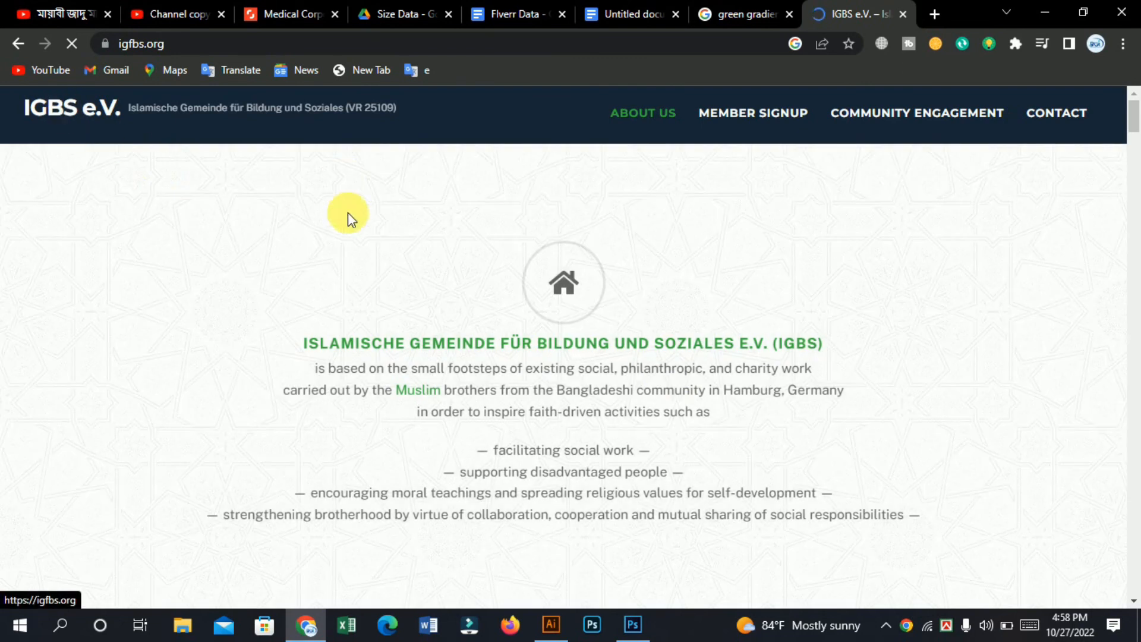
{"action": "scroll", "coordinate": [528, 269], "scroll_direction": "down", "scroll_amount": 8}
{"action": "scroll", "coordinate": [565, 306], "scroll_direction": "up", "scroll_amount": 5}
{"action": "left_click_drag", "start_coordinate": [319, 259], "coordinate": [537, 265]}
{"action": "scroll", "coordinate": [975, 387], "scroll_direction": "down", "scroll_amount": 15}
{"action": "scroll", "coordinate": [618, 352], "scroll_direction": "down", "scroll_amount": 15}
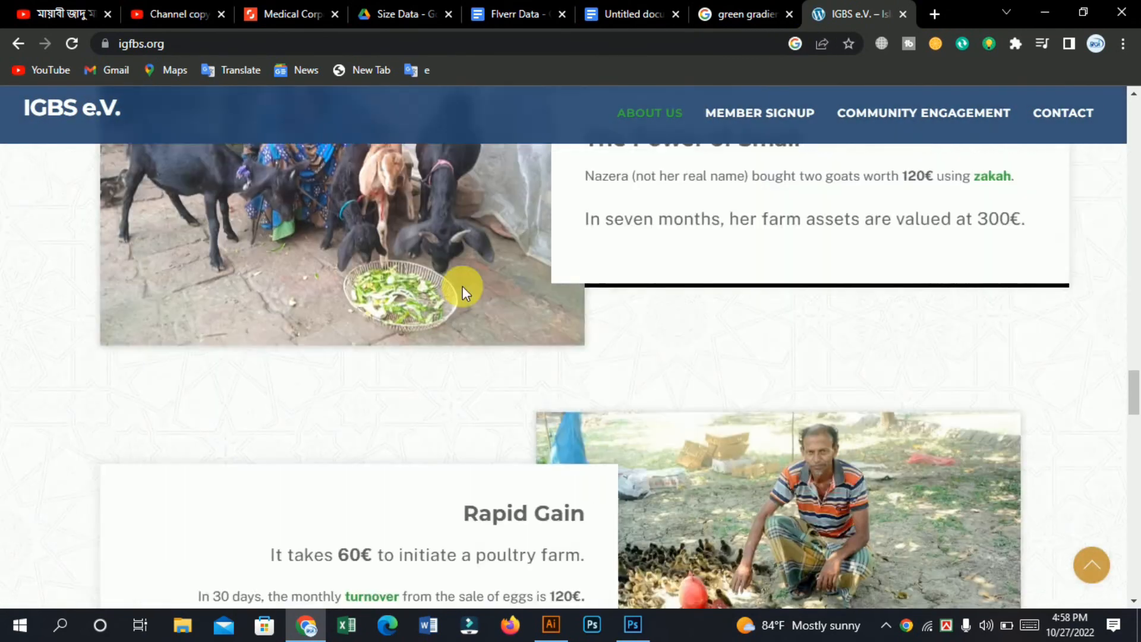
{"action": "scroll", "coordinate": [462, 287], "scroll_direction": "down", "scroll_amount": 5}
{"action": "left_click", "coordinate": [1043, 12]}
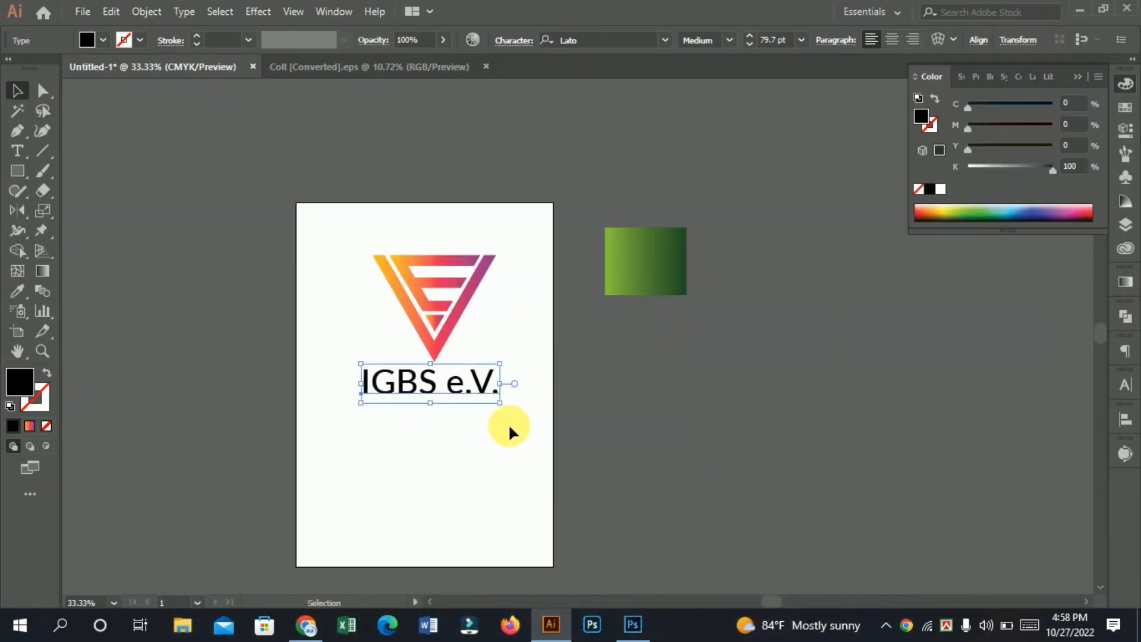
Step: Switch to Photoshop and view the logo up close on the 42.psd mockup
{"action": "left_click", "coordinate": [632, 624]}
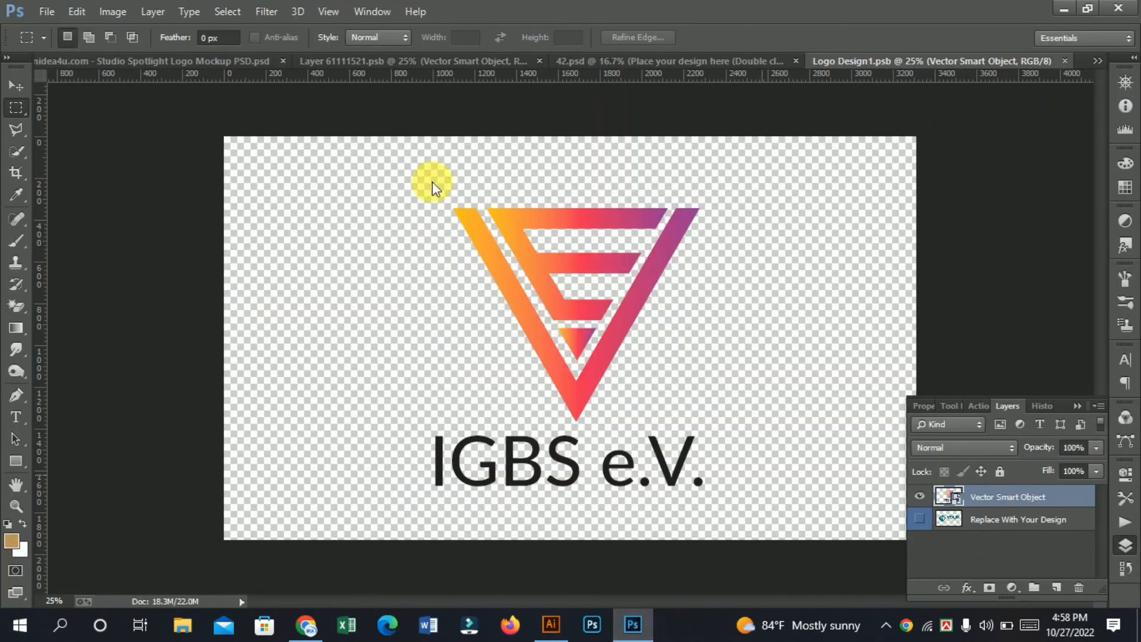
{"action": "left_click", "coordinate": [677, 57]}
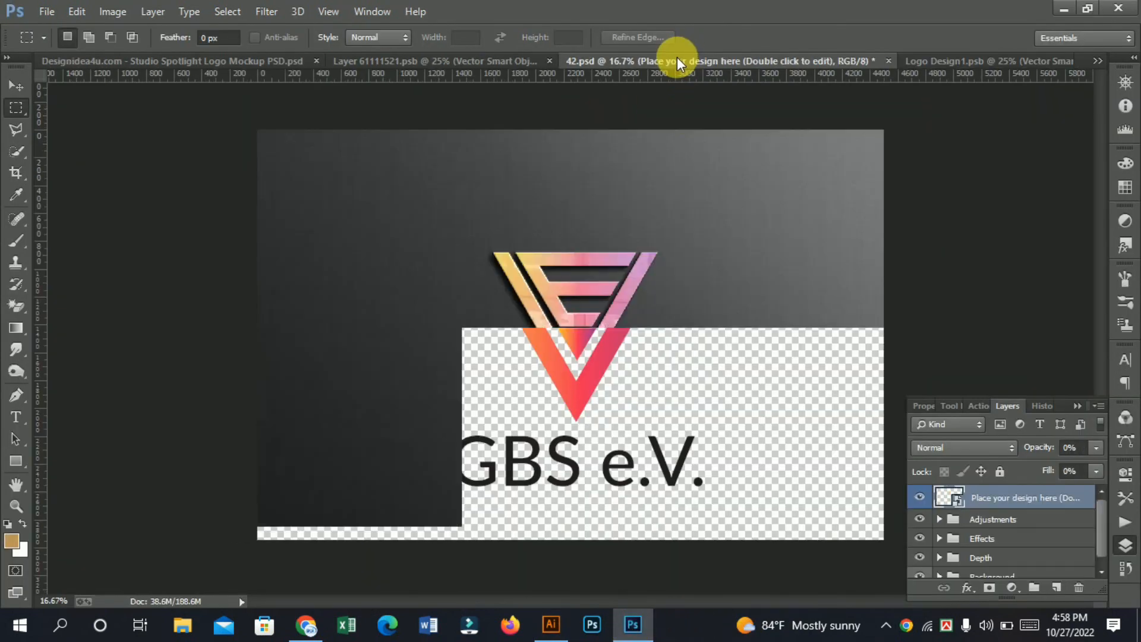
{"action": "left_click", "coordinate": [591, 336]}
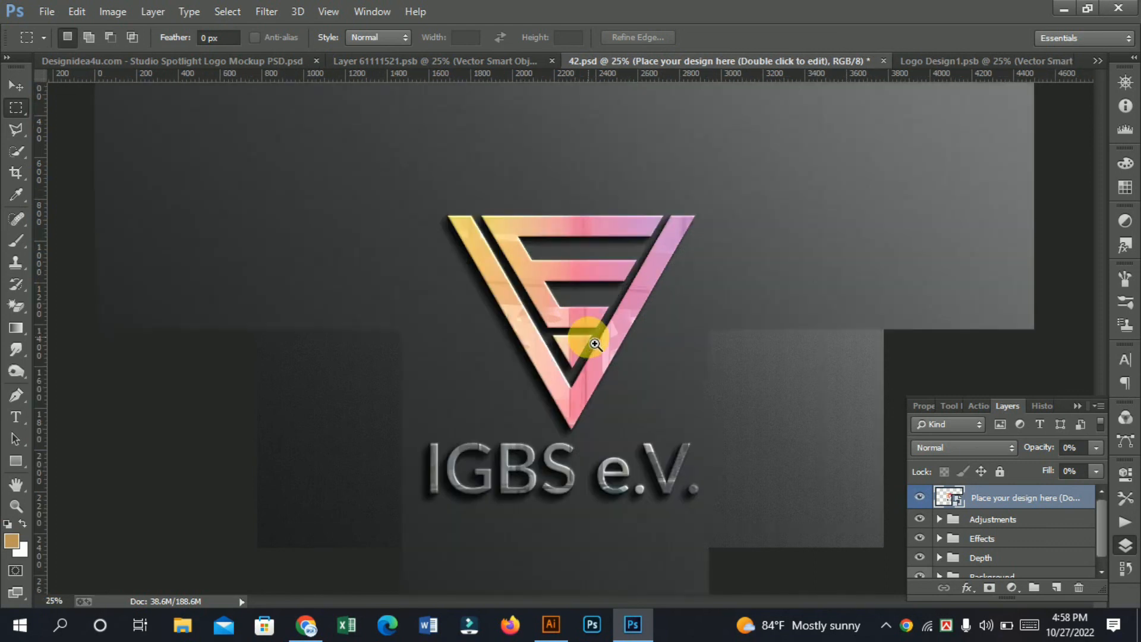